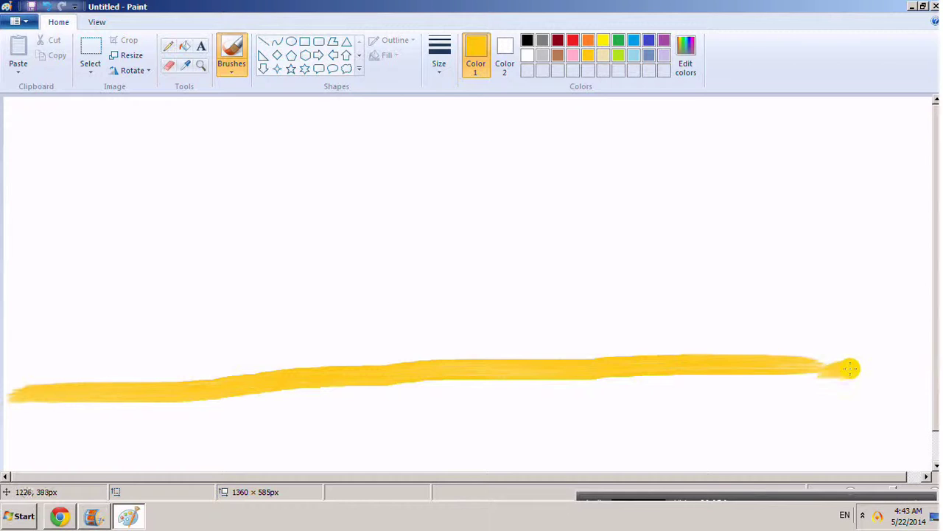
Step: Cover the lower part of the canvas with overlapping gold brush strokes spanning its full width, filling most of the white gaps
mouse_move(6, 409)
left_mouse_down()
mouse_move(910, 355)
mouse_move(786, 380)
left_mouse_up()
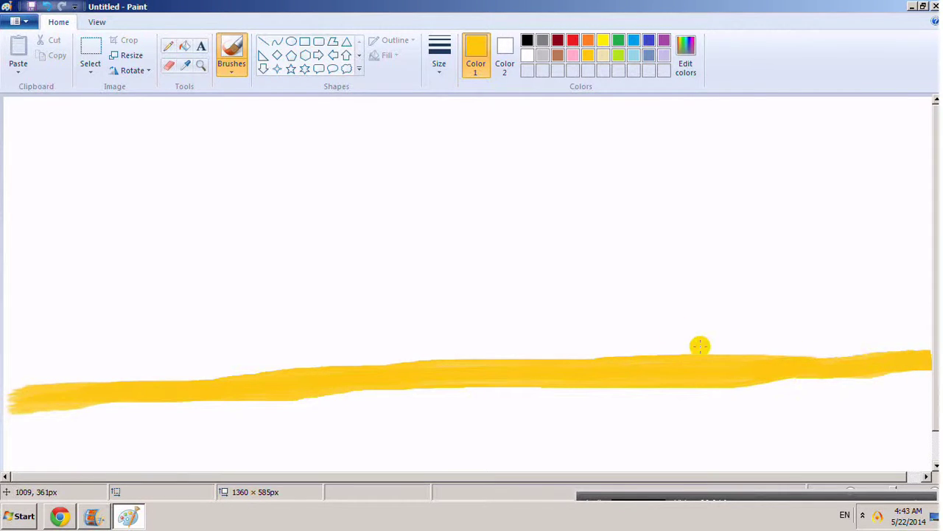
left_click(44, 6)
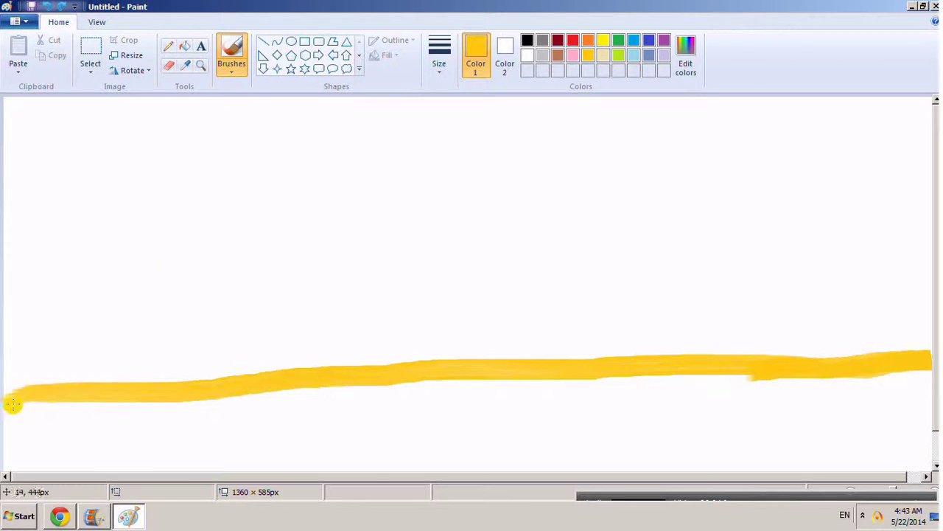
mouse_move(14, 413)
left_mouse_down()
mouse_move(39, 404)
mouse_move(189, 410)
mouse_move(508, 384)
mouse_move(925, 372)
left_mouse_up()
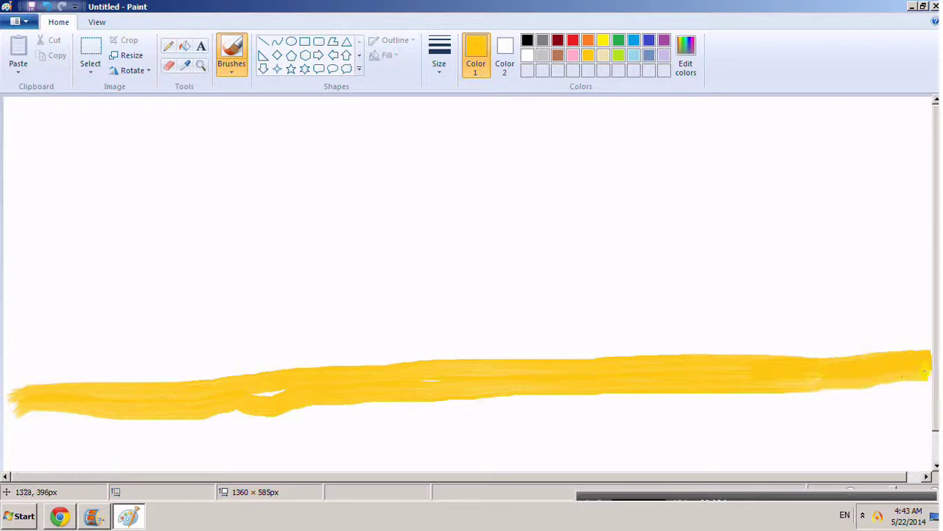
mouse_move(8, 418)
left_mouse_down()
mouse_move(207, 426)
mouse_move(914, 384)
mouse_move(829, 407)
mouse_move(859, 392)
mouse_move(927, 388)
left_mouse_up()
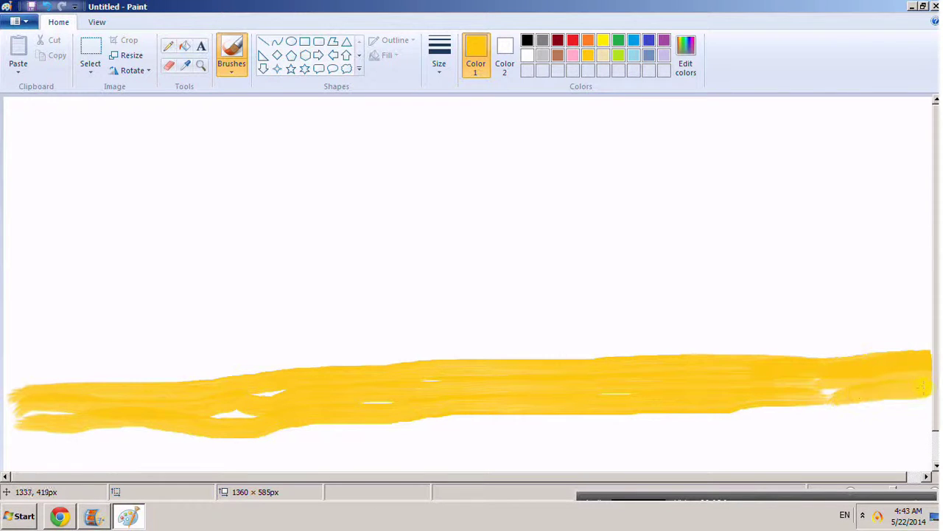
mouse_move(17, 443)
left_mouse_down()
mouse_move(238, 451)
mouse_move(666, 436)
mouse_move(869, 442)
left_mouse_up()
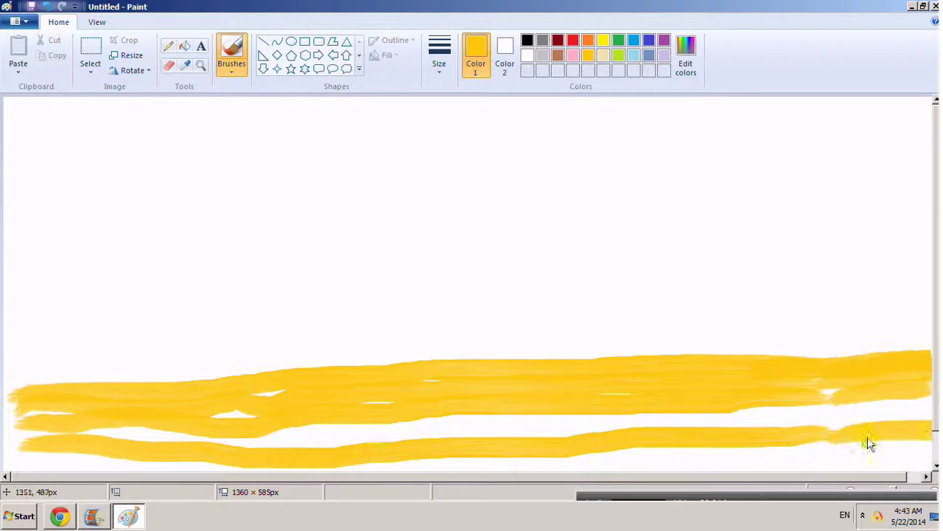
left_click_drag(85, 434, 866, 416)
mouse_move(928, 419)
left_mouse_down()
mouse_move(775, 406)
mouse_move(930, 398)
left_mouse_up()
mouse_move(399, 435)
left_mouse_down()
mouse_move(609, 434)
mouse_move(441, 438)
left_mouse_up()
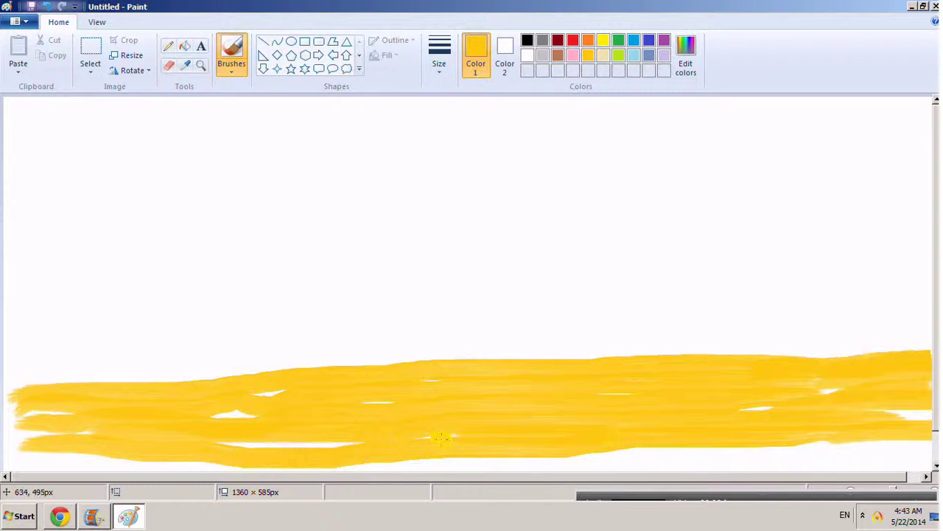
mouse_move(196, 439)
left_mouse_down()
mouse_move(10, 453)
mouse_move(131, 460)
mouse_move(847, 453)
left_mouse_up()
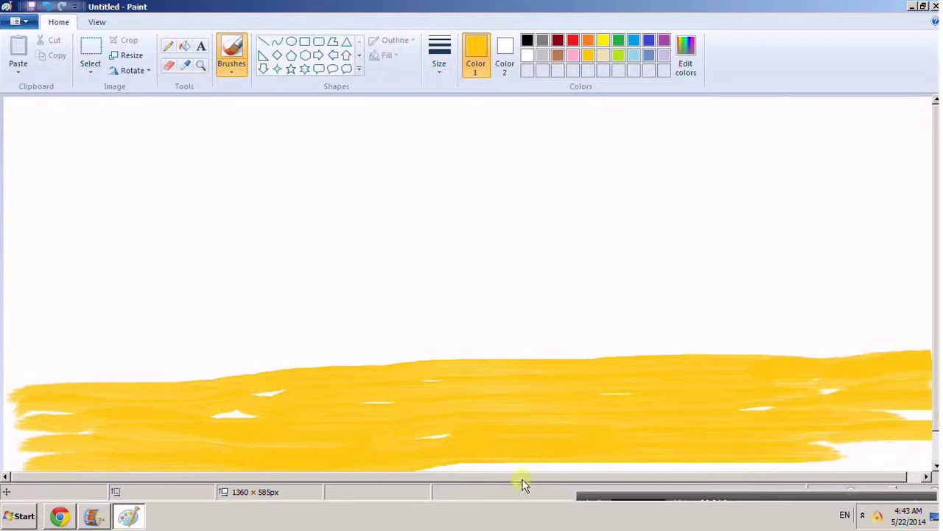
left_click_drag(474, 468, 935, 463)
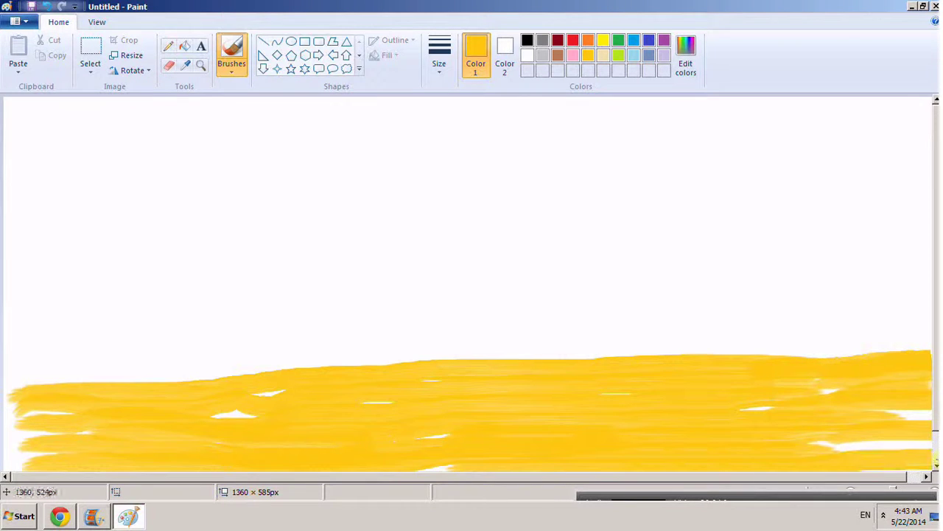
mouse_move(845, 450)
left_mouse_down()
mouse_move(925, 449)
mouse_move(793, 446)
left_mouse_up()
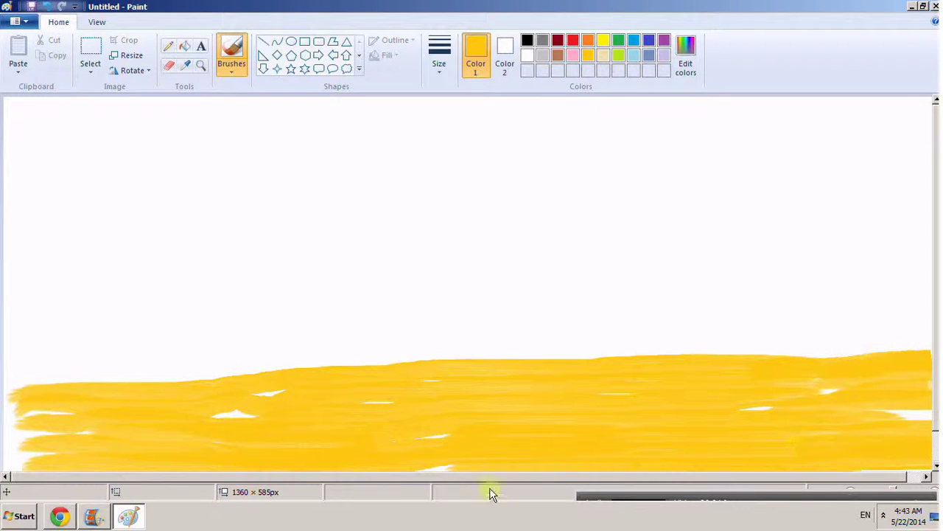
mouse_move(9, 398)
left_mouse_down()
mouse_move(11, 424)
mouse_move(29, 405)
mouse_move(23, 453)
mouse_move(11, 420)
mouse_move(51, 413)
left_mouse_up()
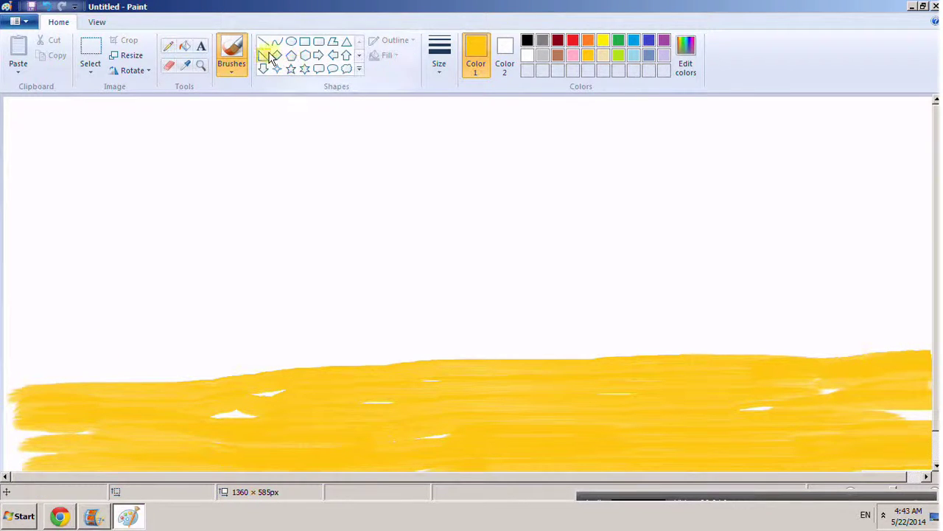
Step: Draw a thin black ellipse of about 121 × 81 px above the gold ground, near the canvas's left side
left_click(291, 41)
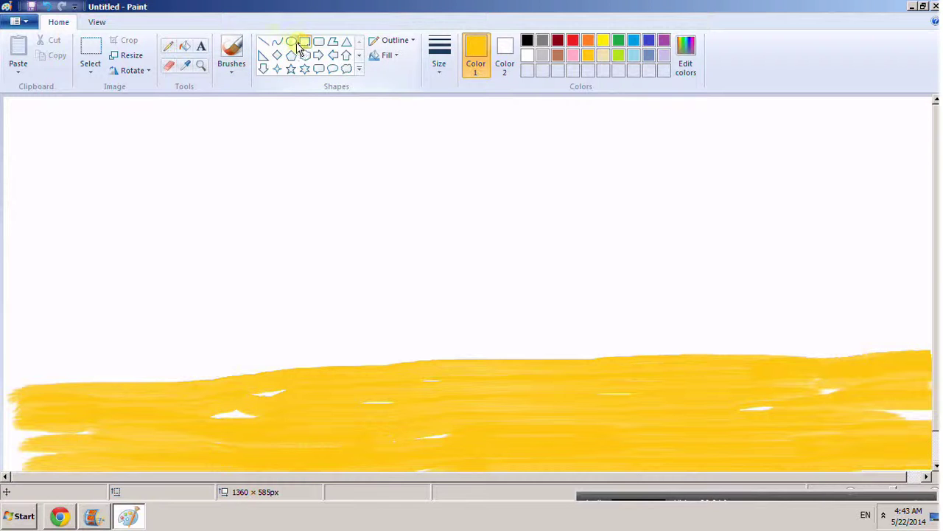
left_click(527, 39)
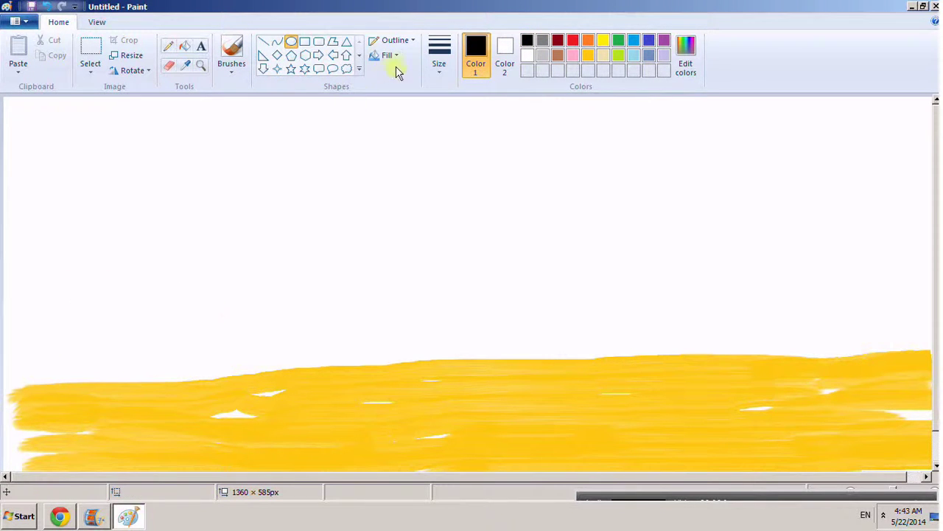
left_click(440, 59)
left_click(451, 93)
left_click_drag(122, 271, 220, 317)
key("Escape")
left_click_drag(144, 251, 235, 307)
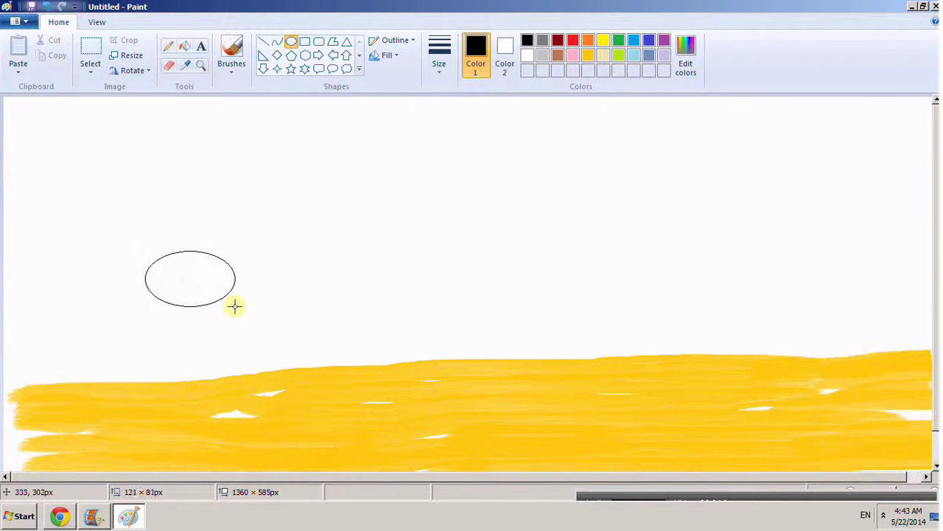
Step: Draw a small black ellipse of about 38 × 29 px above the large one for the head
left_click_drag(275, 197, 314, 221)
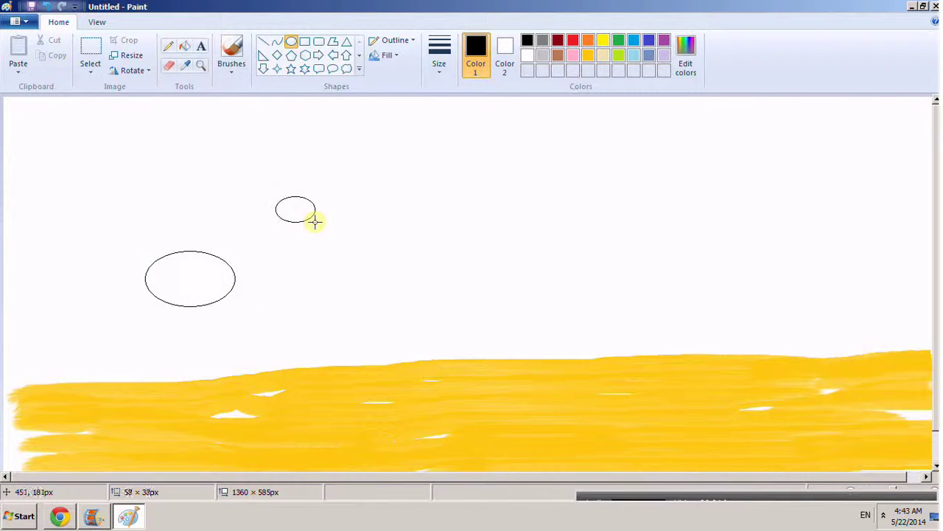
key("Escape")
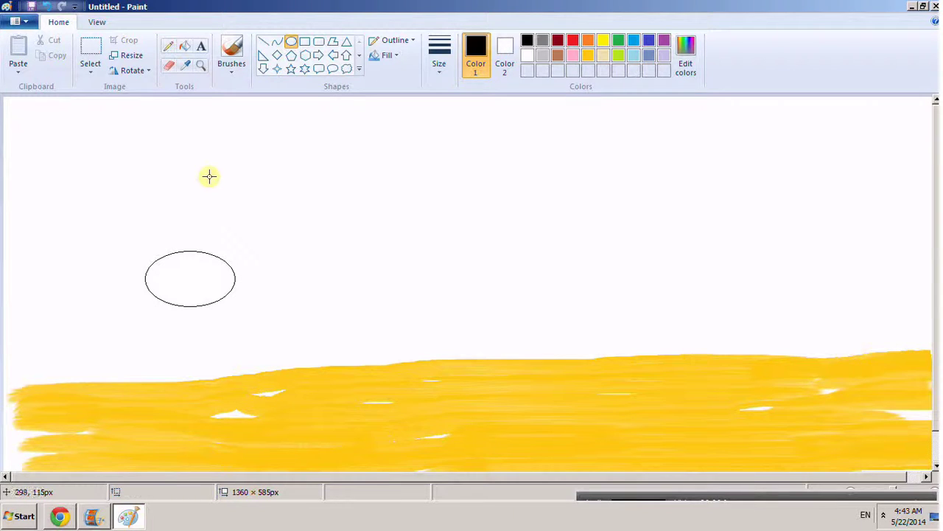
left_click_drag(207, 172, 233, 194)
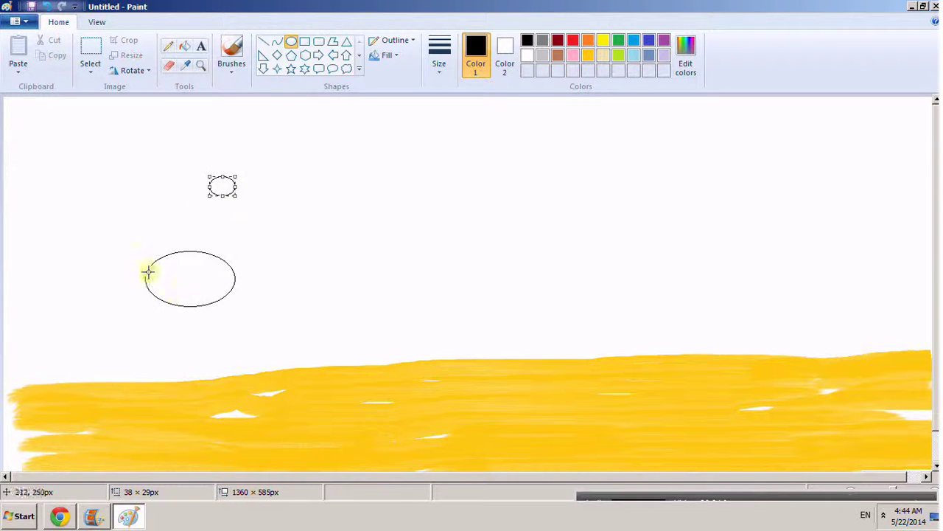
Step: Zoom in and airbrush two short black lines at the thinnest size, one up-left from the small ellipse's top and one rightward from its side
left_click(200, 65)
left_click(233, 238)
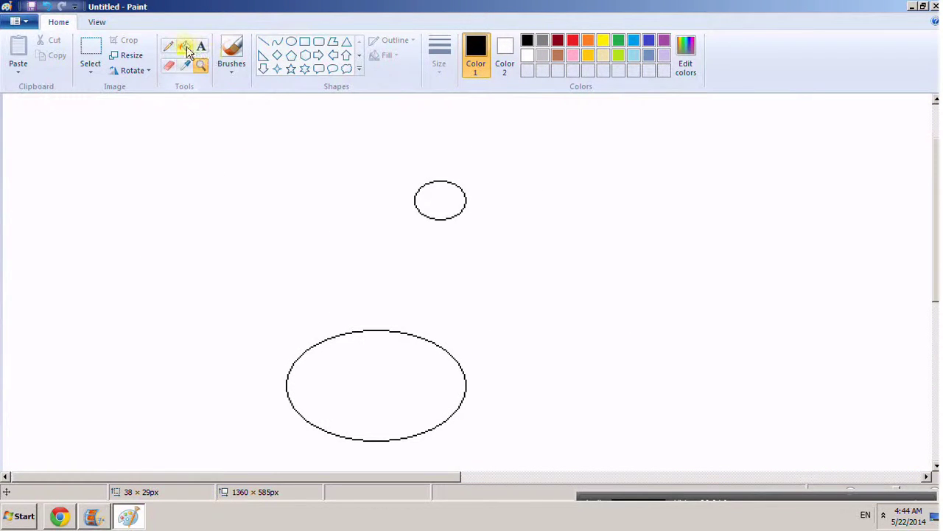
left_click(232, 65)
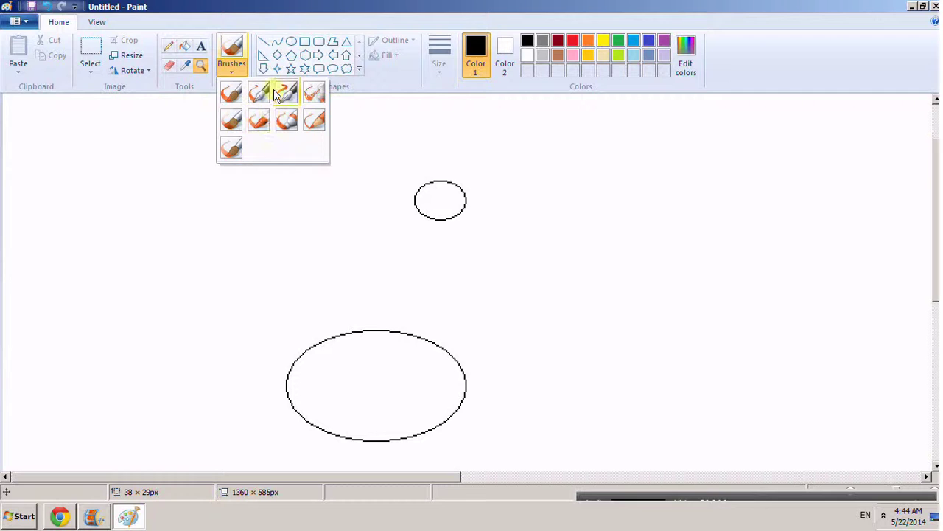
left_click(314, 119)
left_click(440, 53)
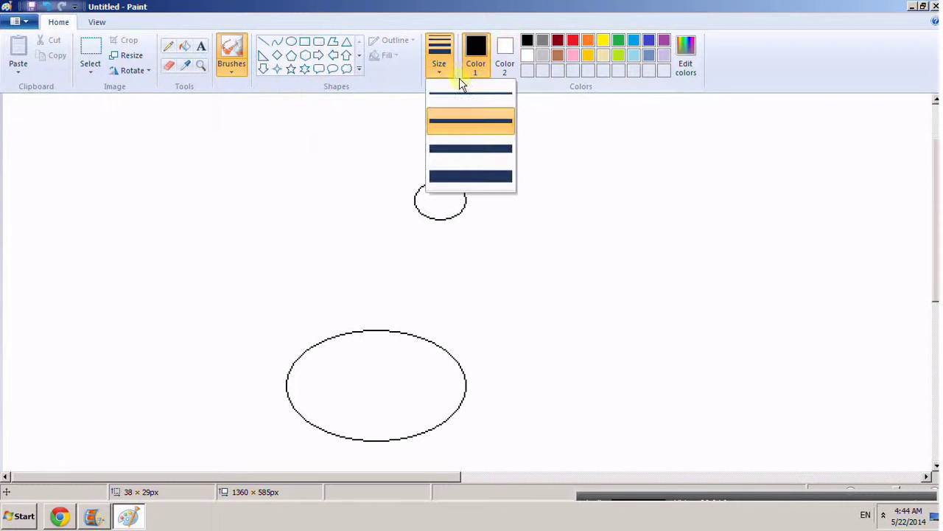
left_click(463, 109)
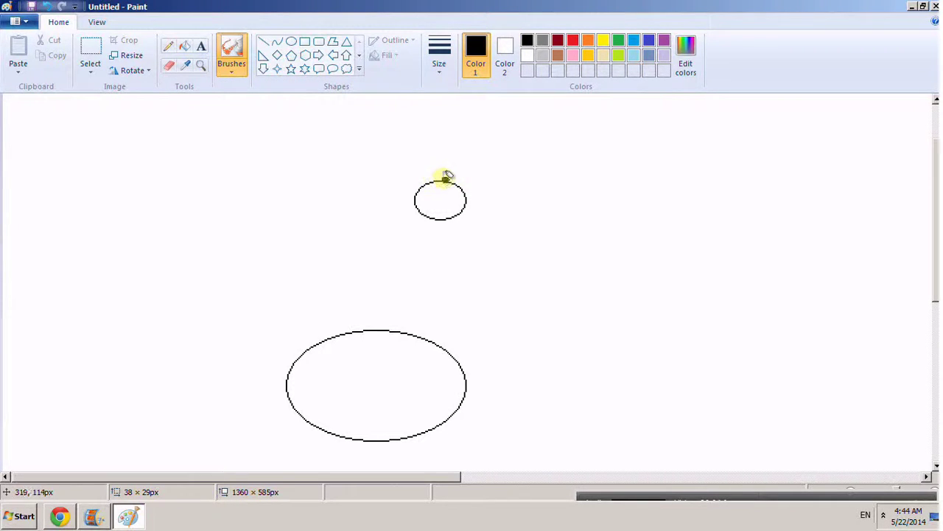
mouse_move(445, 177)
left_mouse_down()
mouse_move(403, 136)
mouse_move(470, 199)
mouse_move(510, 204)
left_mouse_up()
key("ctrl+z")
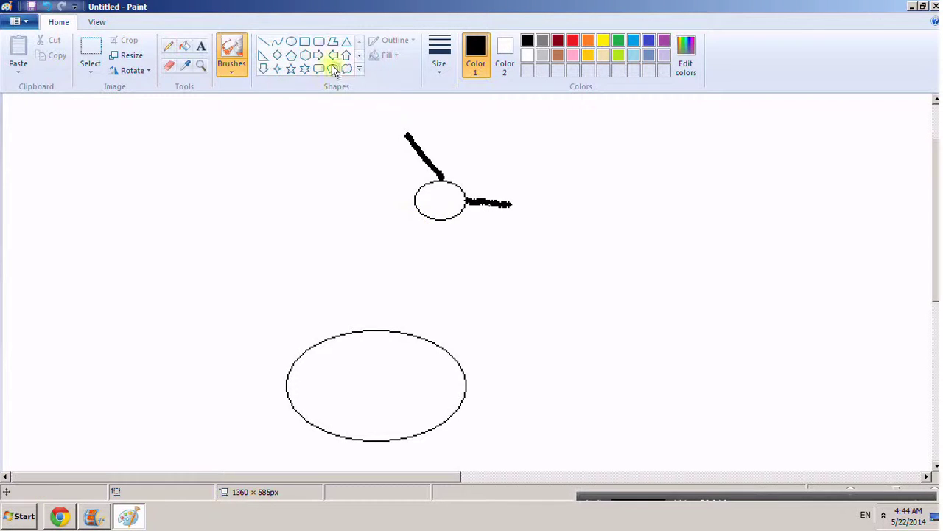
Step: Draw two small ellipses overlapping the head ellipse's lower part, the left one about 16 × 20 px
left_click(293, 43)
left_click_drag(424, 199, 464, 237)
left_click_drag(408, 200, 427, 227)
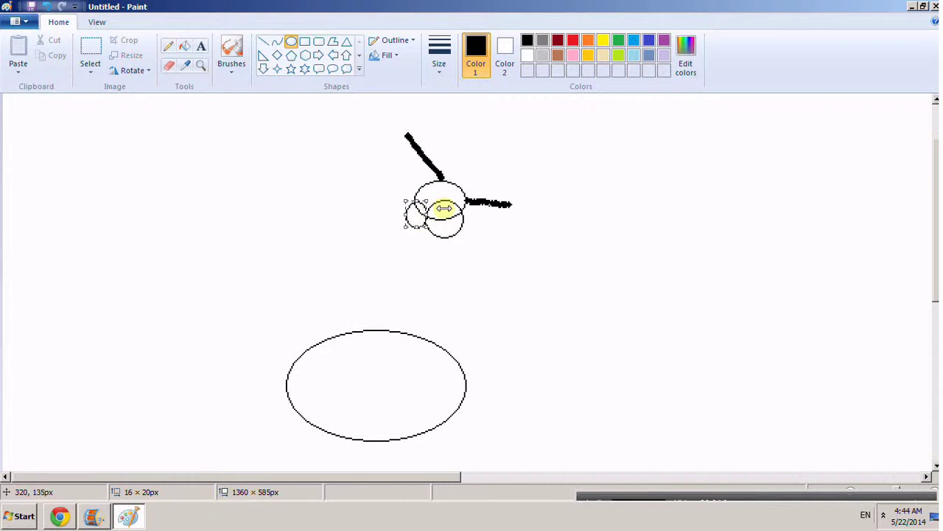
Step: Airbrush the black outline of the snout and lower jaw to the right of the head ellipses
left_click(262, 43)
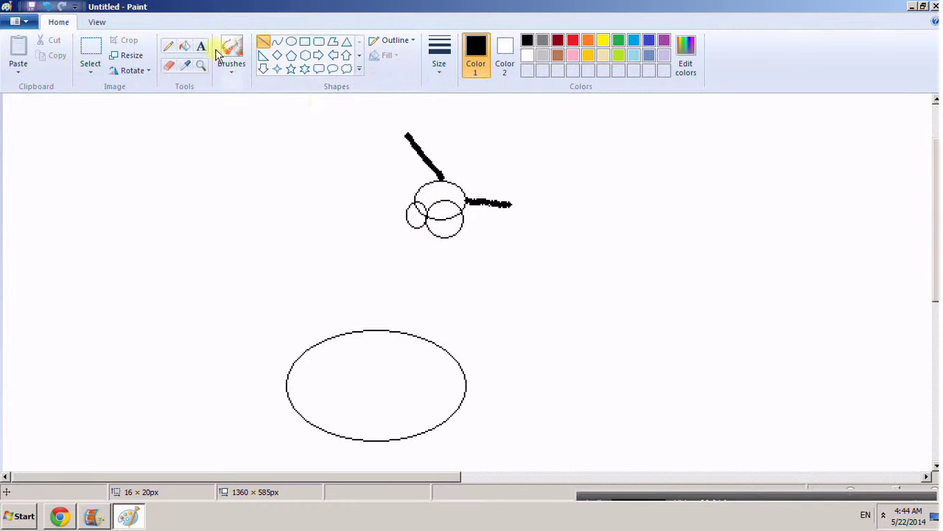
left_click(233, 65)
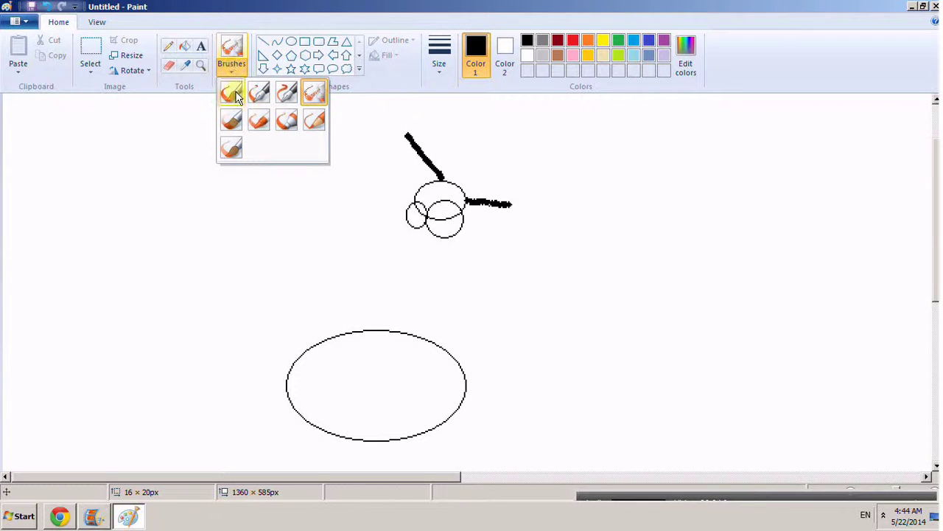
left_click(398, 133)
left_click_drag(461, 232, 493, 236)
left_click_drag(518, 200, 520, 210)
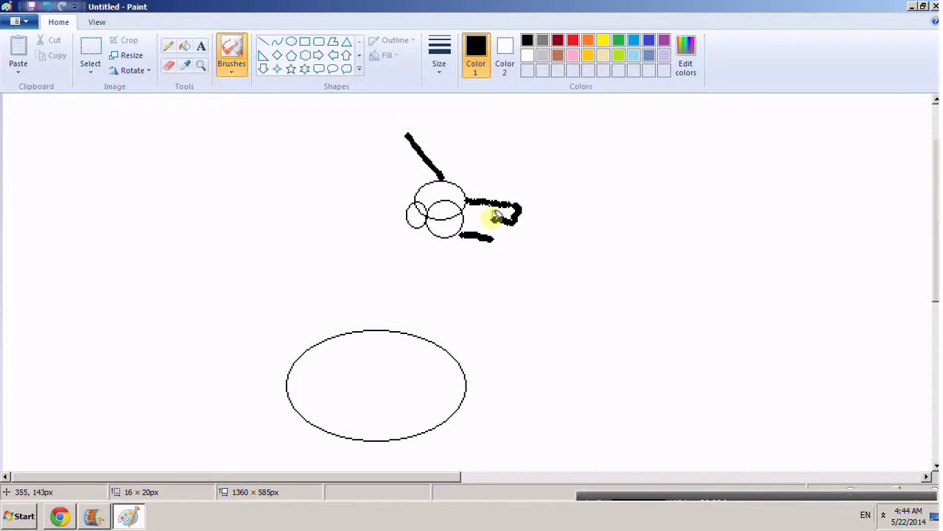
left_click_drag(486, 222, 489, 232)
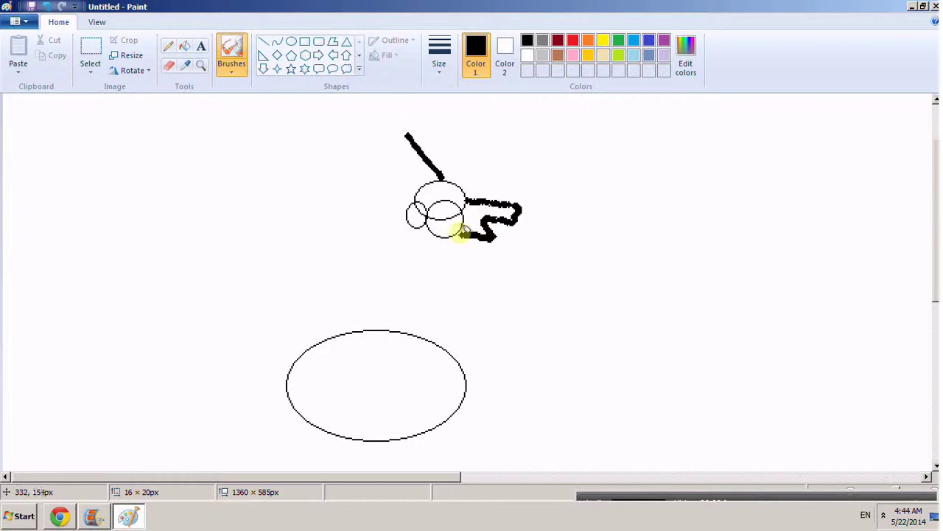
Step: Airbrush the forehead curve between the ear line and the snout, undoing the stray strokes
mouse_move(442, 177)
left_mouse_down()
mouse_move(465, 183)
mouse_move(449, 170)
mouse_move(474, 191)
mouse_move(404, 151)
mouse_move(408, 137)
mouse_move(409, 172)
mouse_move(372, 167)
mouse_move(398, 185)
mouse_move(346, 201)
mouse_move(375, 202)
left_mouse_up()
key("ctrl+z")
key("ctrl+z")
key("ctrl+z")
key("ctrl+z")
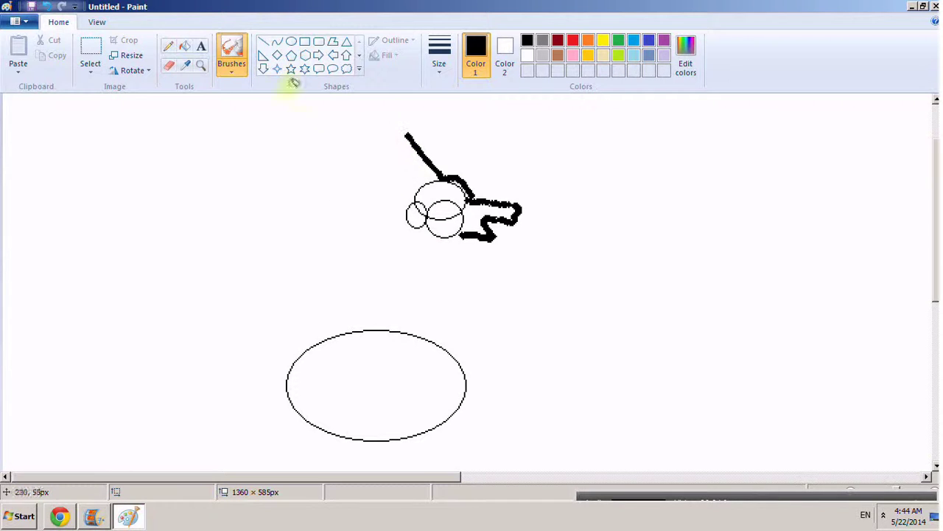
Step: Complete the black head outline with the ear's inner edge, a spiky mane at the back and the jaw's underside
mouse_move(410, 137)
left_mouse_down()
mouse_move(412, 168)
mouse_move(358, 168)
mouse_move(391, 188)
mouse_move(356, 205)
mouse_move(386, 211)
mouse_move(363, 236)
mouse_move(391, 229)
mouse_move(387, 259)
mouse_move(422, 242)
mouse_move(473, 260)
mouse_move(459, 236)
left_mouse_up()
key("ctrl+z")
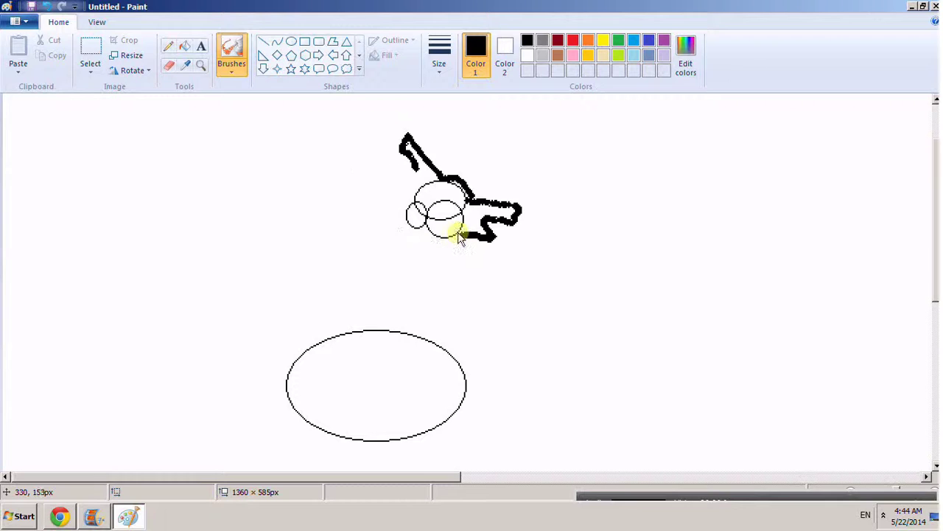
mouse_move(413, 157)
left_mouse_down()
mouse_move(352, 151)
mouse_move(389, 171)
mouse_move(352, 184)
mouse_move(380, 196)
mouse_move(358, 228)
mouse_move(388, 223)
mouse_move(381, 245)
mouse_move(457, 233)
mouse_move(462, 193)
left_mouse_up()
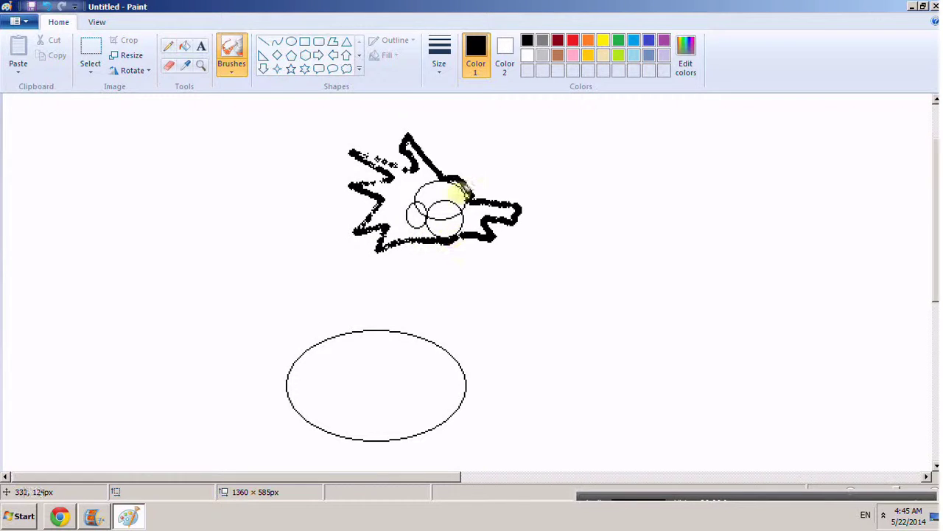
Step: Save the drawing as a PNG in the Pictures library, replacing the existing file Hiệp Sĩ Đai Na Cuối Cùng
left_click(30, 22)
left_click(55, 115)
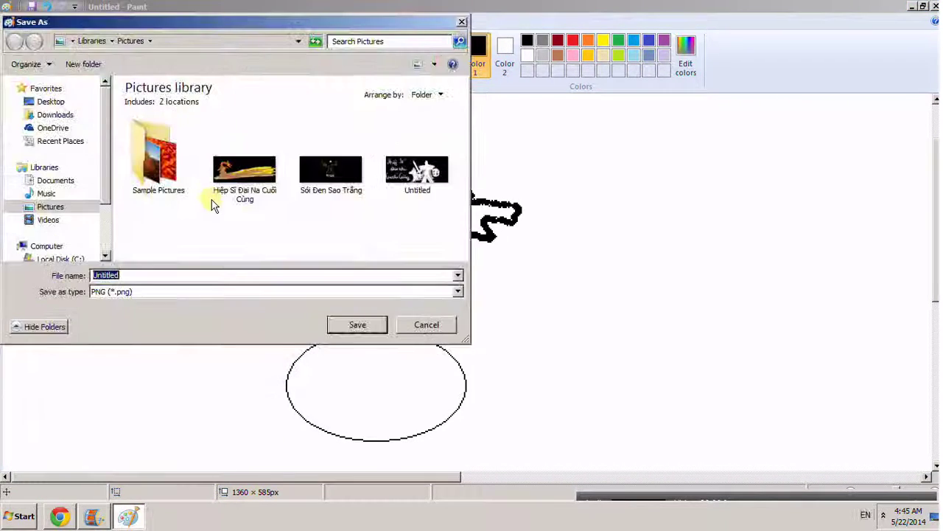
left_click(269, 183)
left_click(358, 322)
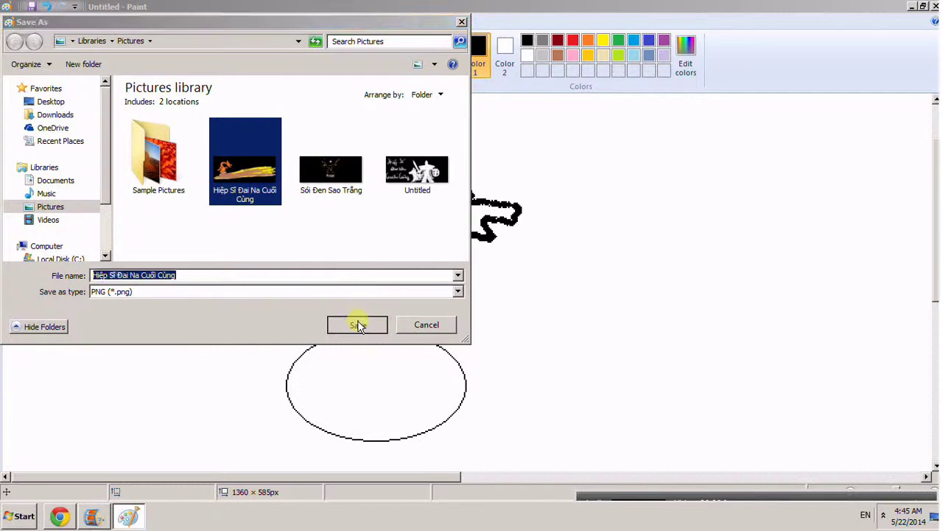
left_click(502, 260)
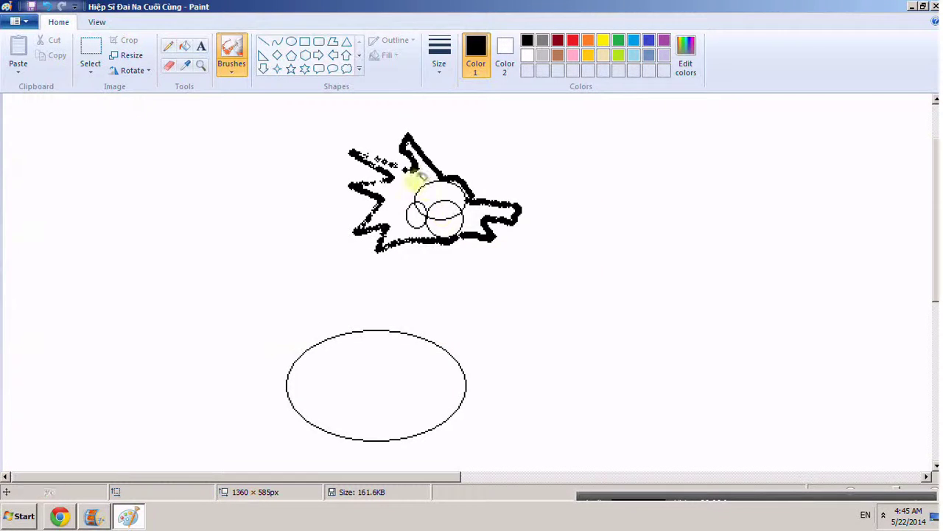
Step: Airbrush the inside of the head with red at the mane and light gray across the face, using the third brush size
left_click(572, 40)
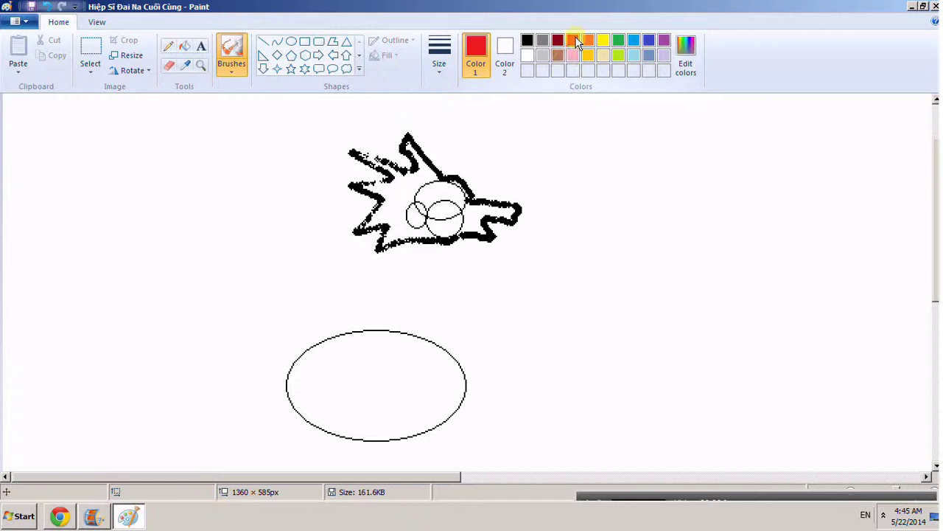
left_click(231, 72)
left_click(439, 63)
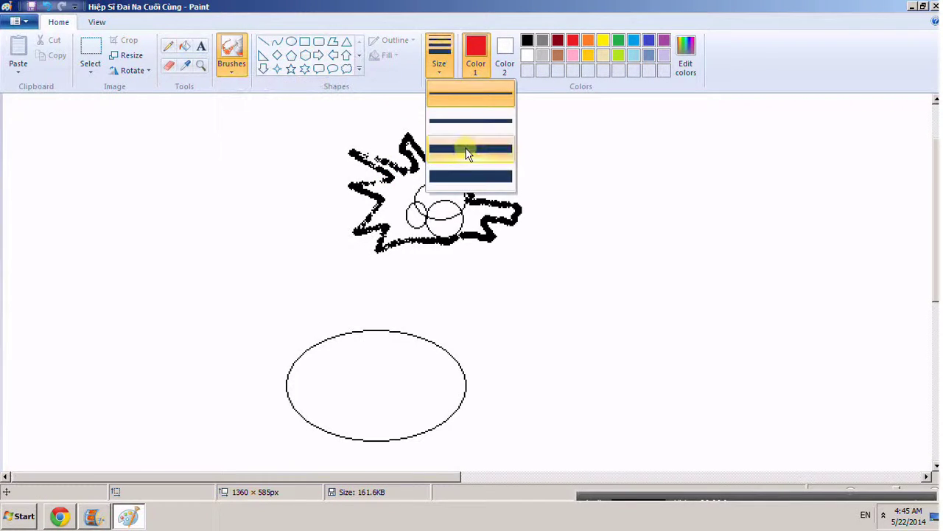
left_click(467, 152)
mouse_move(400, 179)
left_mouse_down()
mouse_move(392, 226)
mouse_move(385, 213)
mouse_move(373, 217)
mouse_move(411, 188)
mouse_move(404, 231)
mouse_move(412, 214)
mouse_move(406, 184)
mouse_move(389, 215)
mouse_move(380, 216)
mouse_move(380, 188)
mouse_move(401, 181)
mouse_move(400, 232)
mouse_move(410, 179)
mouse_move(426, 168)
mouse_move(405, 206)
mouse_move(408, 229)
mouse_move(470, 224)
mouse_move(404, 208)
mouse_move(448, 209)
mouse_move(443, 190)
mouse_move(425, 191)
mouse_move(480, 213)
left_mouse_up()
left_click(543, 56)
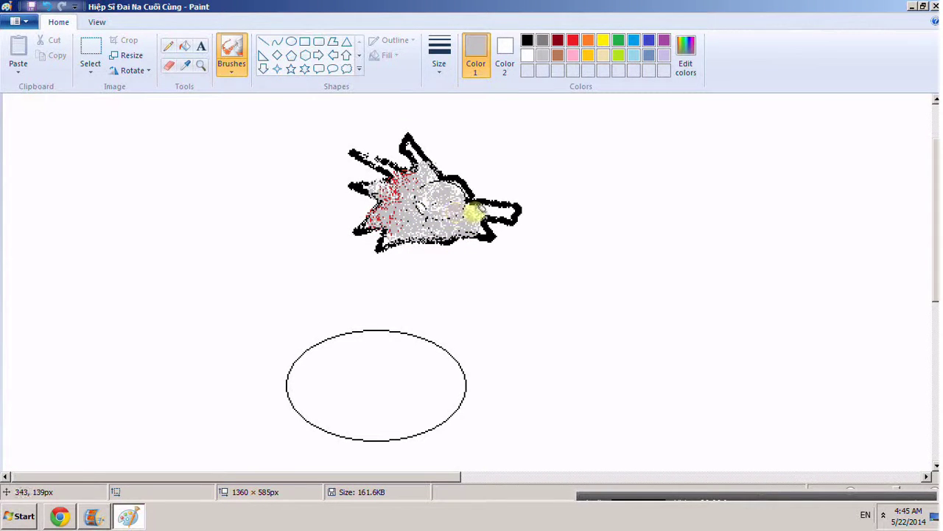
Step: Color the inside of the snout light gray with the thinnest brush size
left_click(435, 64)
left_click(489, 216)
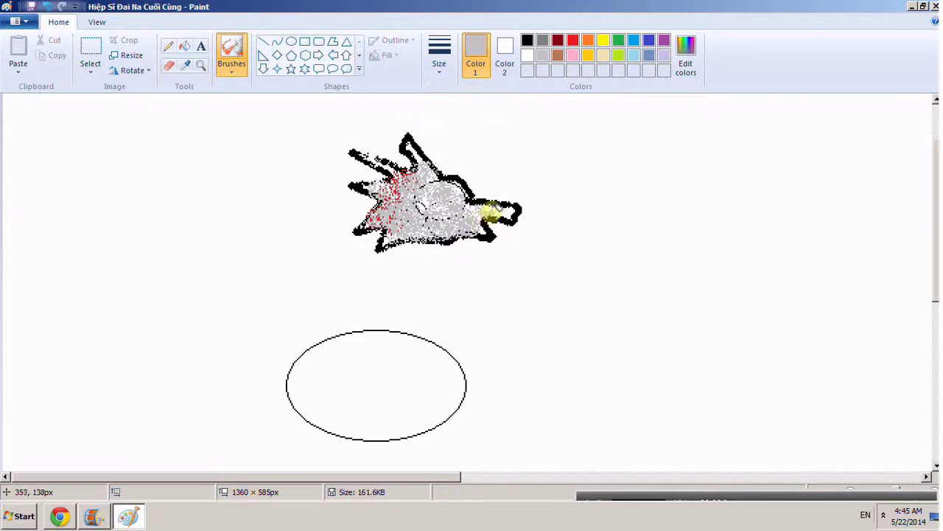
left_click_drag(509, 211, 463, 232)
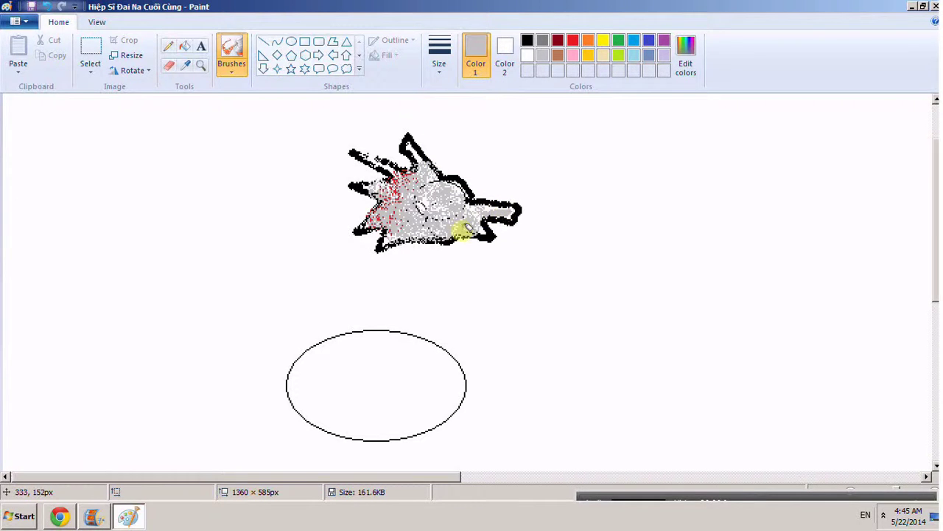
Step: Extend the lower jaw downward in black and paint light gray over the old jaw line
left_click(527, 40)
left_click(519, 213)
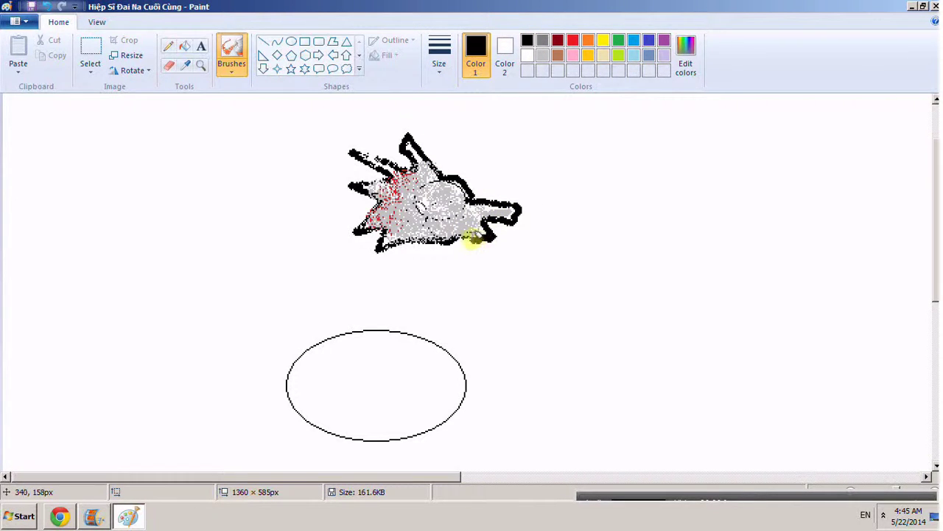
left_click_drag(478, 243, 490, 236)
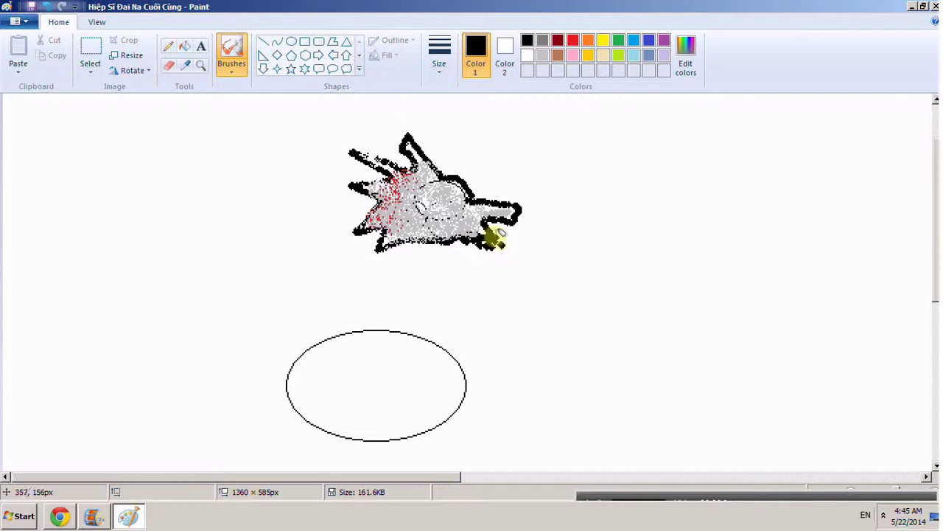
left_click(542, 55)
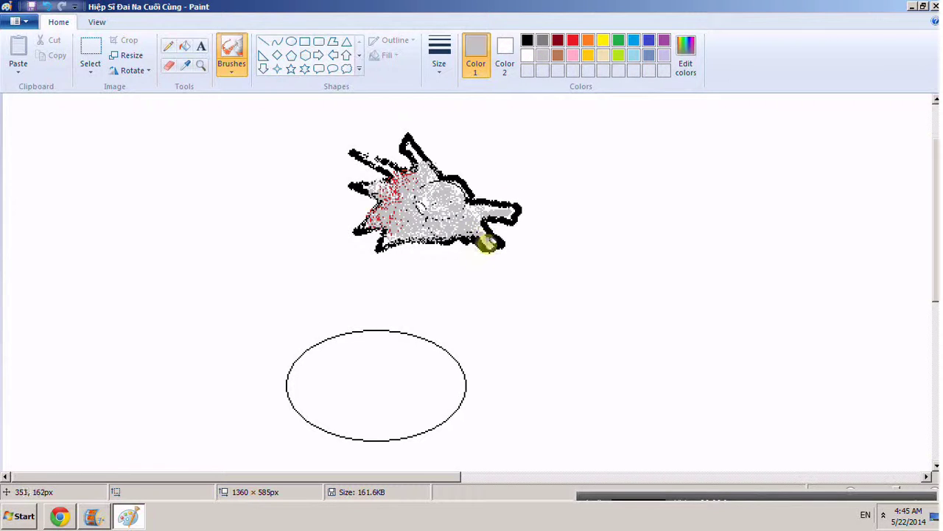
mouse_move(470, 237)
left_mouse_down()
mouse_move(453, 238)
mouse_move(504, 237)
left_mouse_up()
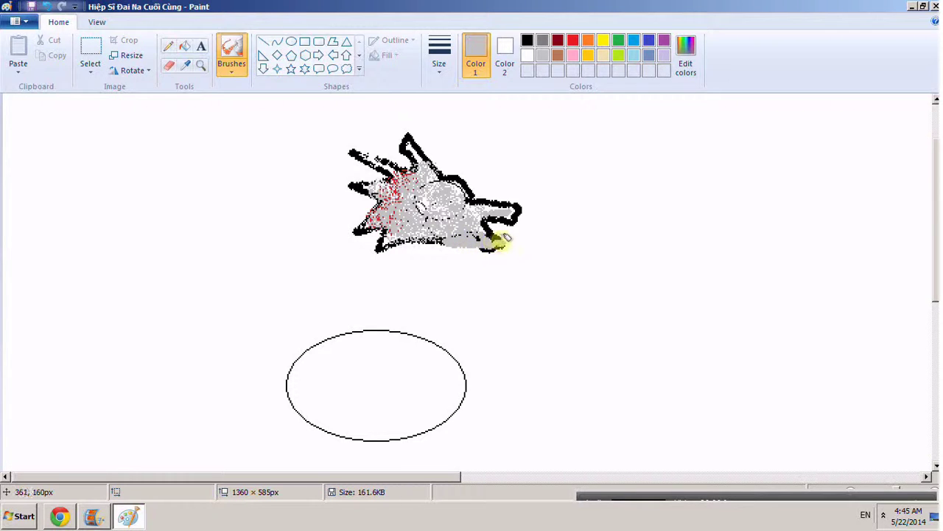
Step: Redraw the jaw's underside and the mouth corner in black, with light gray inside the lower jaw
left_click(527, 40)
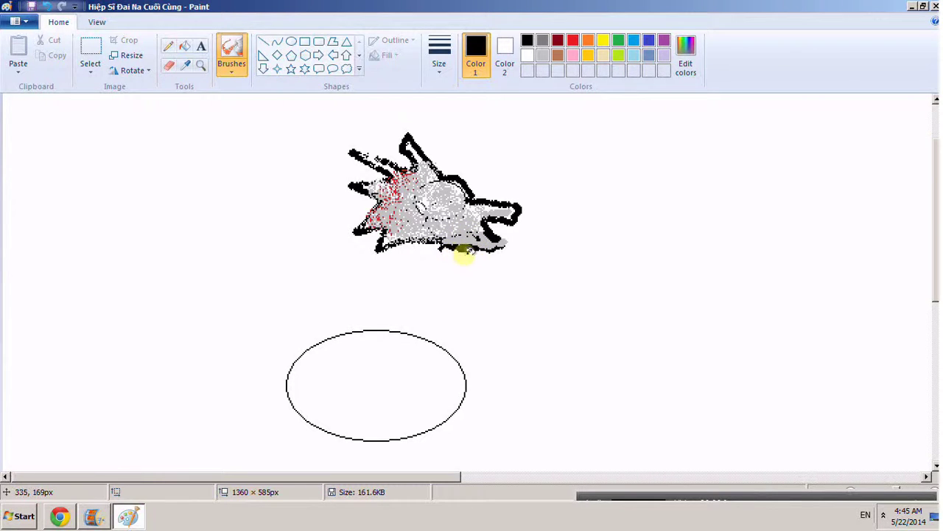
left_click_drag(499, 247, 486, 240)
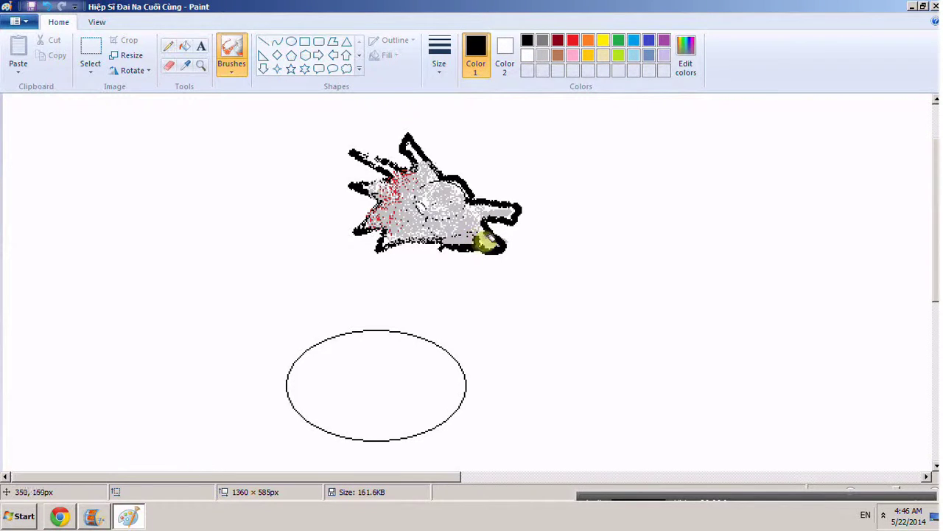
left_click(542, 55)
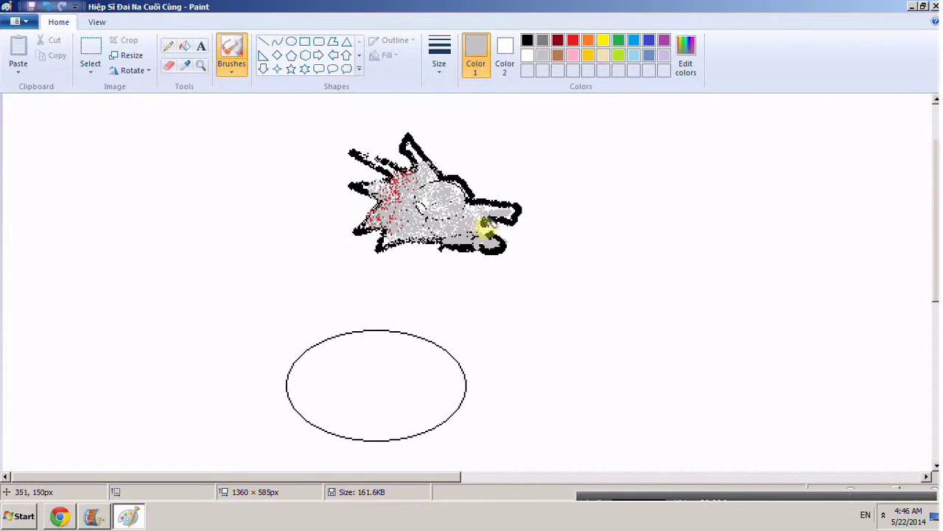
left_click(527, 39)
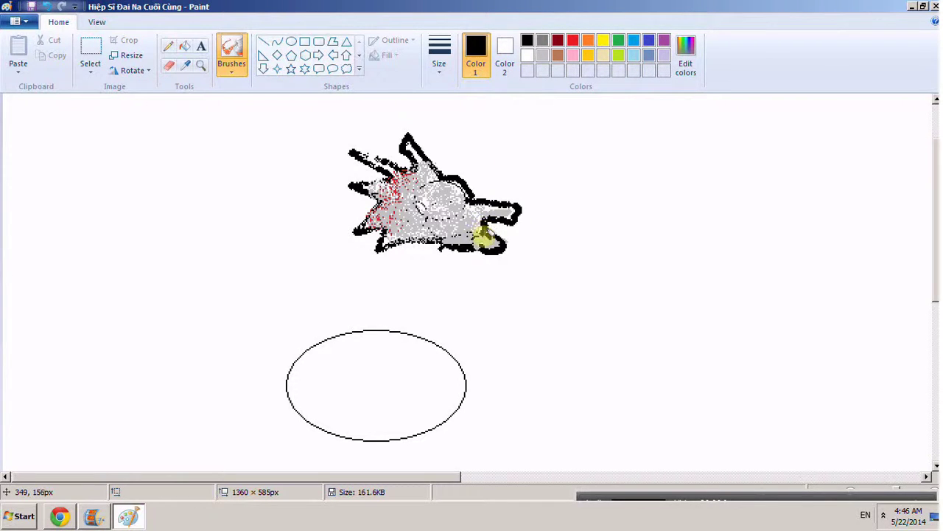
left_click_drag(494, 238, 501, 235)
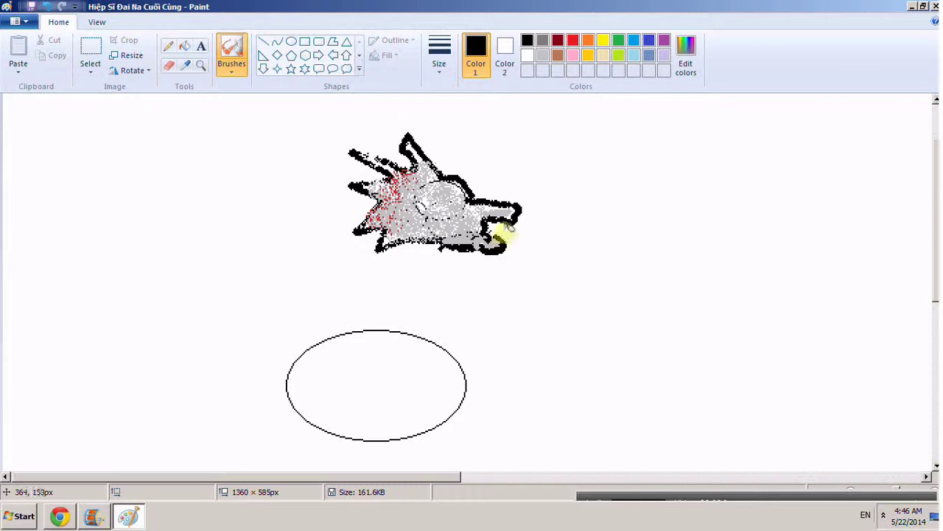
Step: Draw a small black eye below the brow, adding its fine outline with the Pencil
left_click(451, 194)
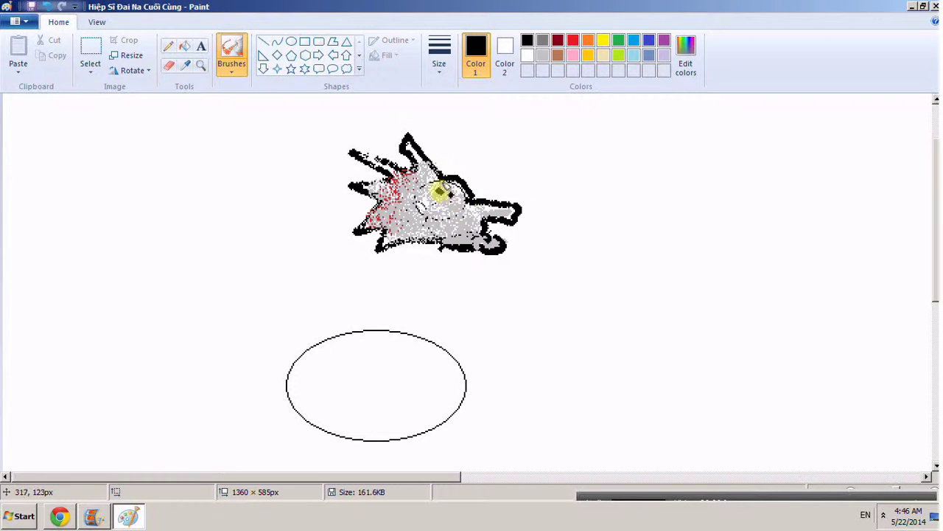
left_click(440, 53)
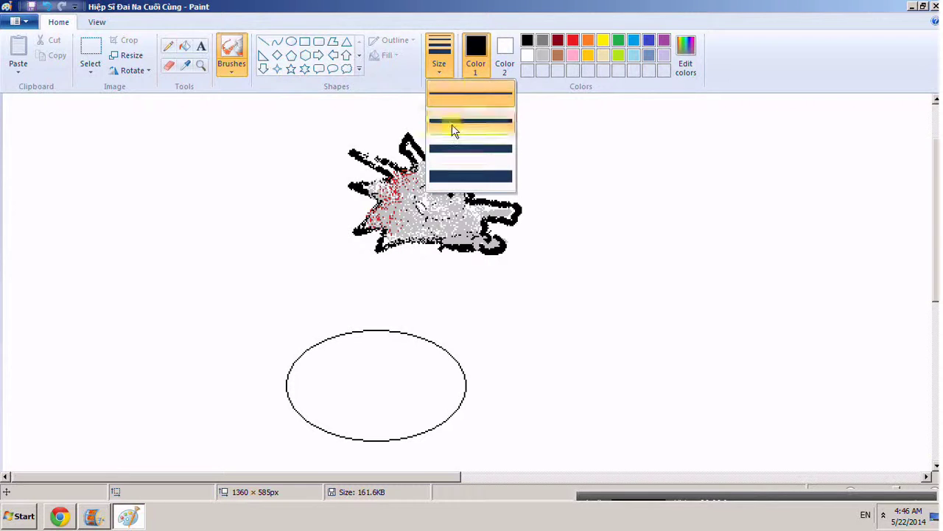
left_click(168, 46)
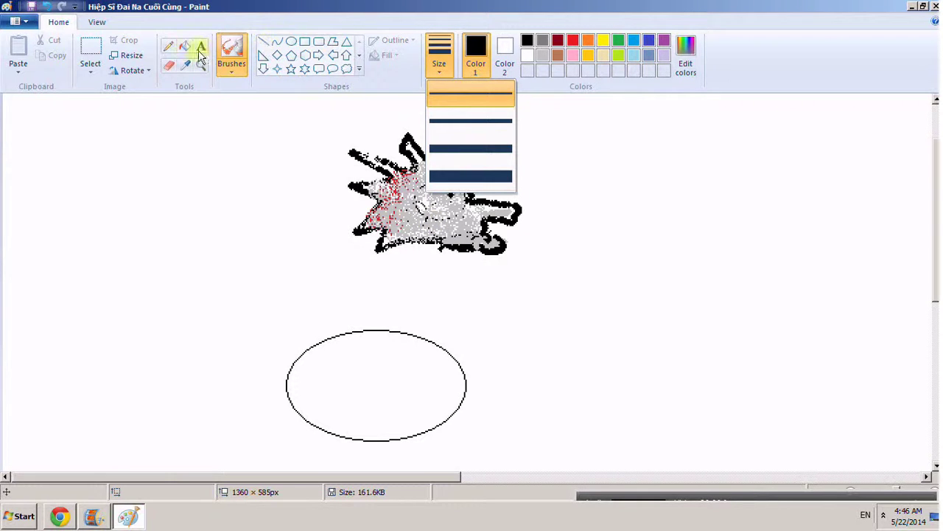
left_click(446, 189)
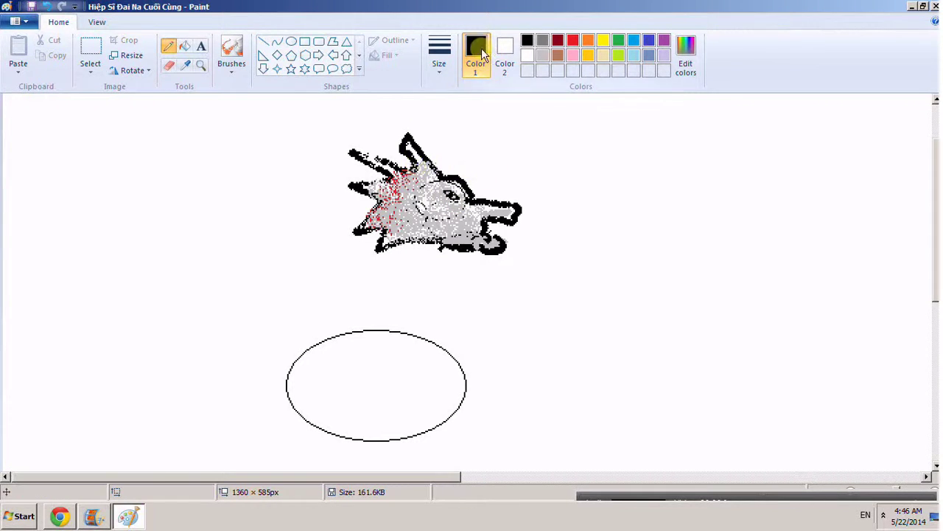
left_click(231, 66)
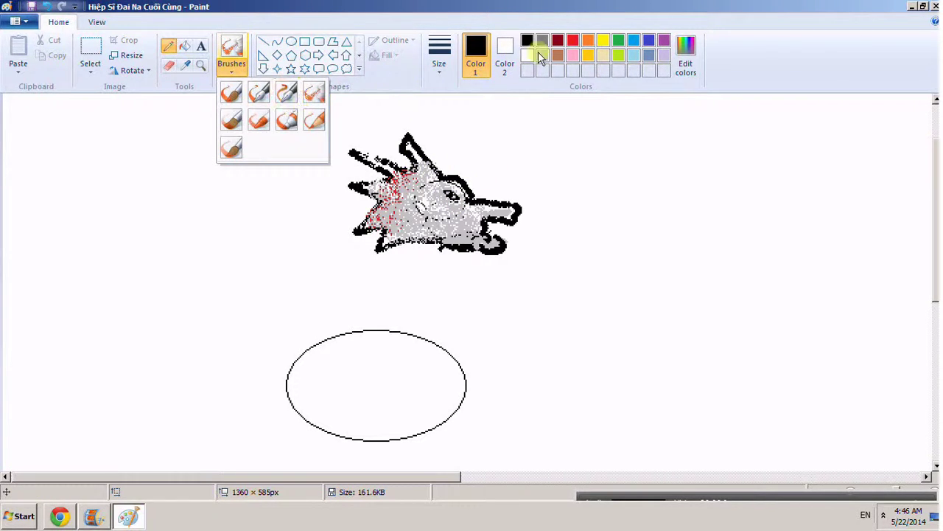
left_click(449, 200)
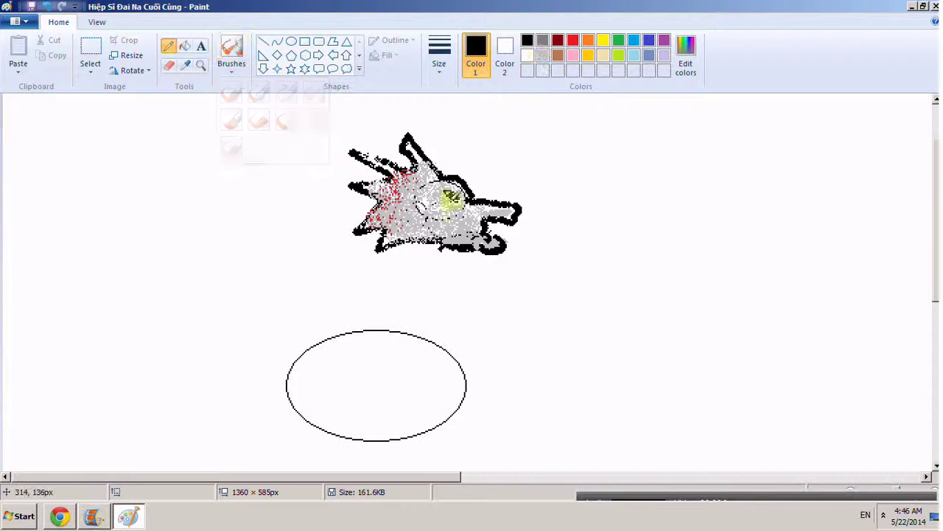
left_click(171, 47)
left_click(231, 52)
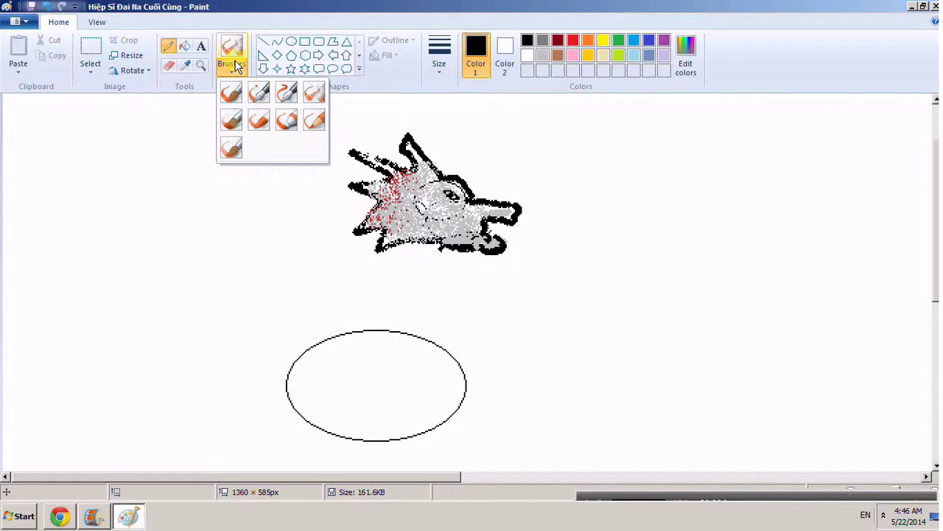
left_click(396, 198)
Step: Brush light gray over the mane, cheek and snout, covering the red specks and the old mouth lines
left_click(235, 64)
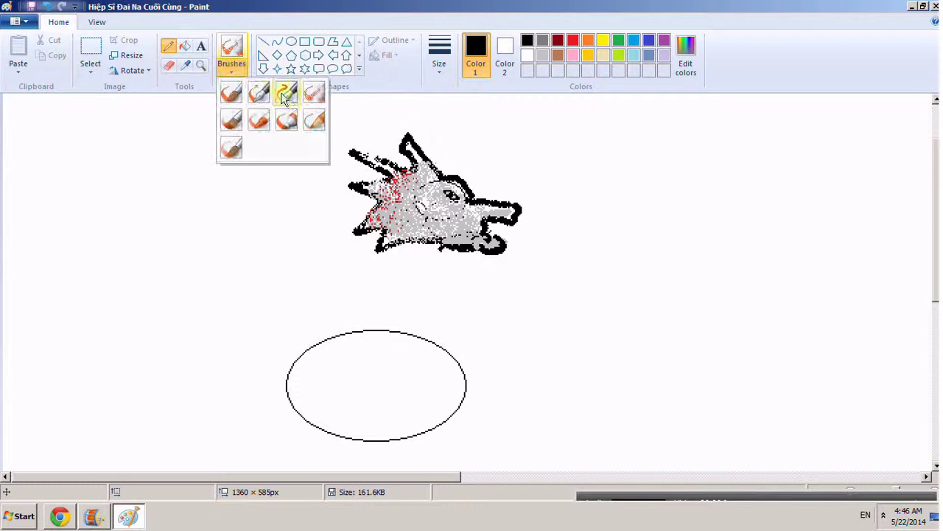
left_click(394, 197)
left_click_drag(398, 193, 398, 185)
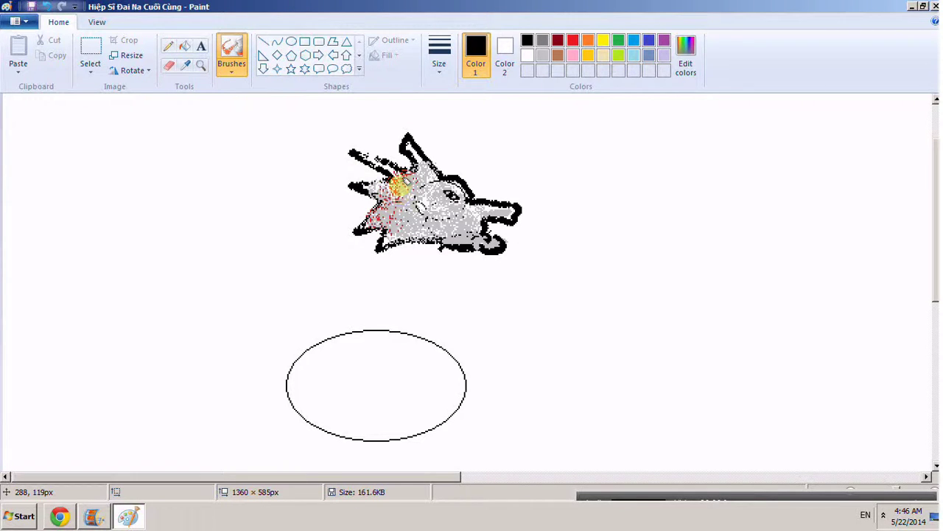
left_click(542, 56)
mouse_move(398, 190)
left_mouse_down()
mouse_move(389, 237)
mouse_move(398, 219)
mouse_move(377, 217)
mouse_move(392, 197)
mouse_move(369, 188)
mouse_move(398, 184)
mouse_move(366, 155)
mouse_move(412, 182)
mouse_move(413, 165)
mouse_move(435, 177)
left_mouse_up()
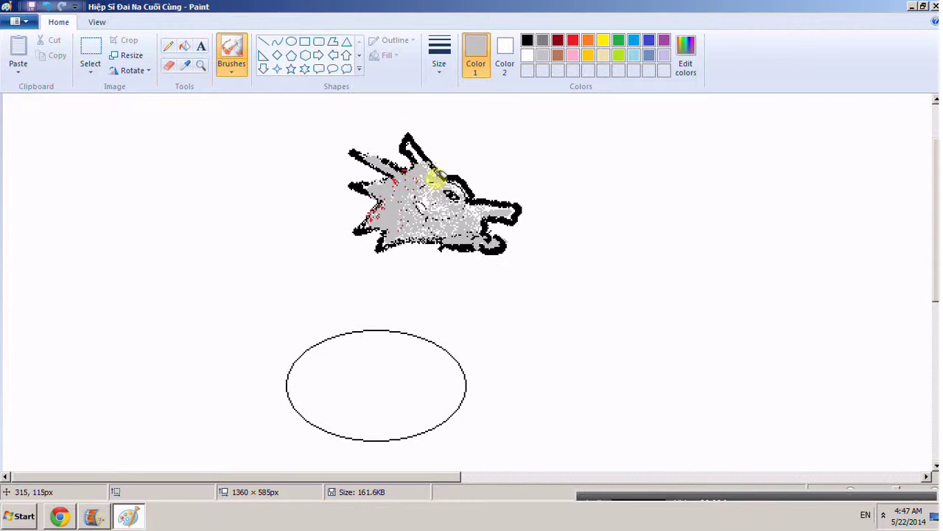
mouse_move(422, 211)
left_mouse_down()
mouse_move(444, 227)
mouse_move(476, 210)
mouse_move(473, 219)
mouse_move(508, 215)
mouse_move(490, 234)
left_mouse_up()
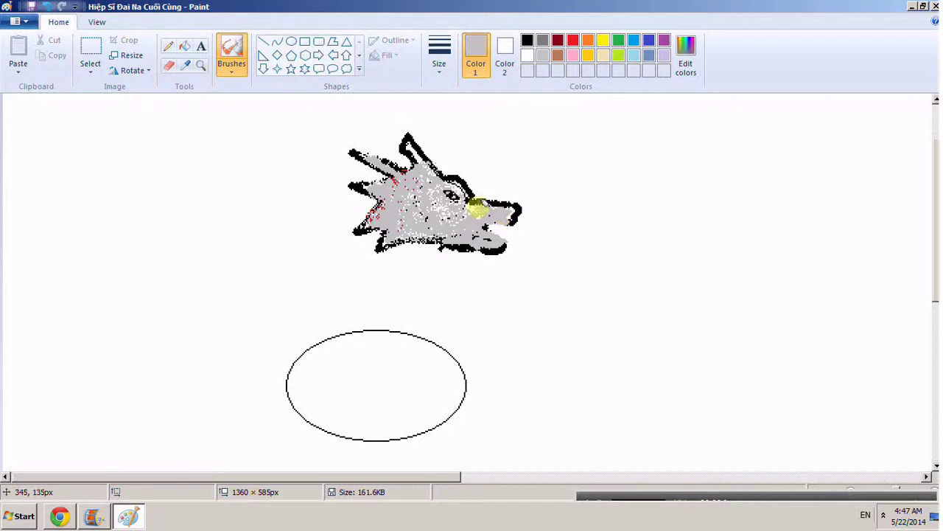
Step: Redraw the open mouth and the curled tip of the lower jaw in black
left_click(527, 40)
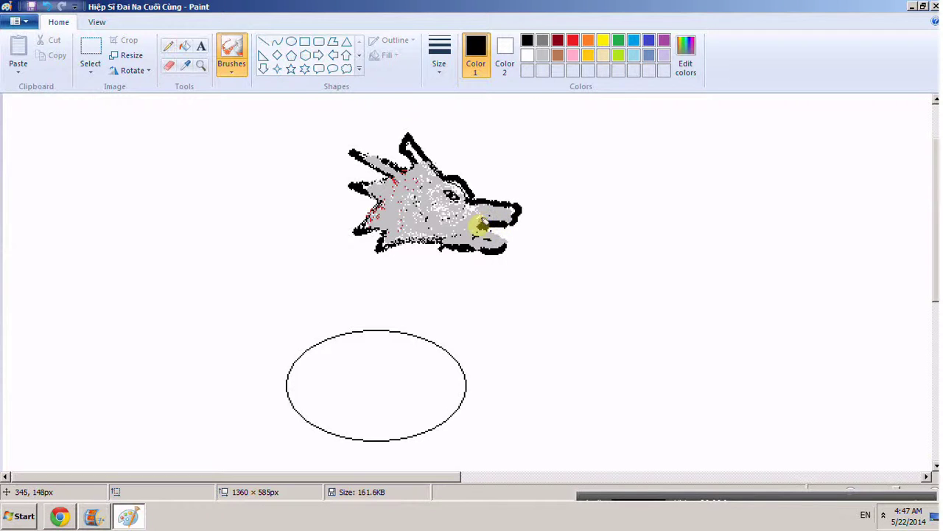
mouse_move(490, 233)
left_mouse_down()
mouse_move(513, 238)
mouse_move(466, 244)
left_mouse_up()
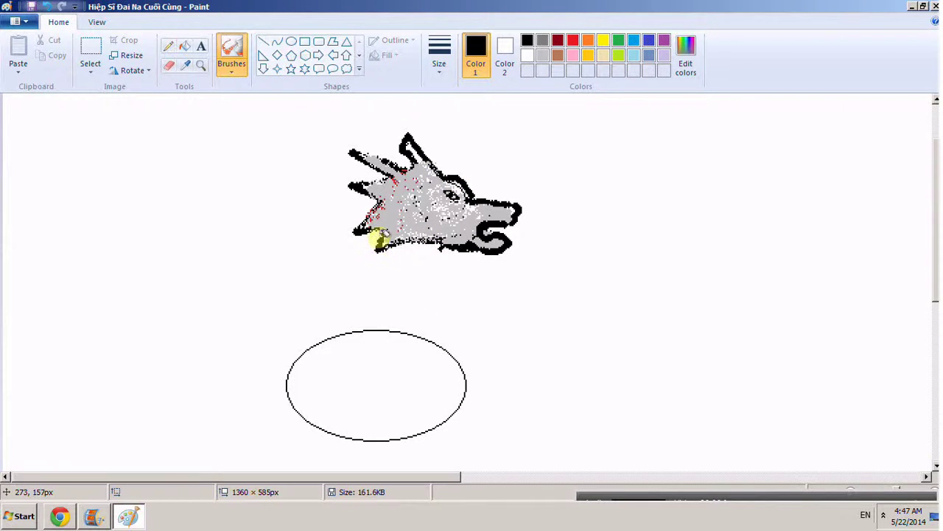
Step: Draw the curved neck in black from the head to the body ellipse, removing the stray branch, and outline the mane spikes
mouse_move(381, 248)
left_mouse_down()
mouse_move(386, 284)
mouse_move(451, 324)
left_mouse_up()
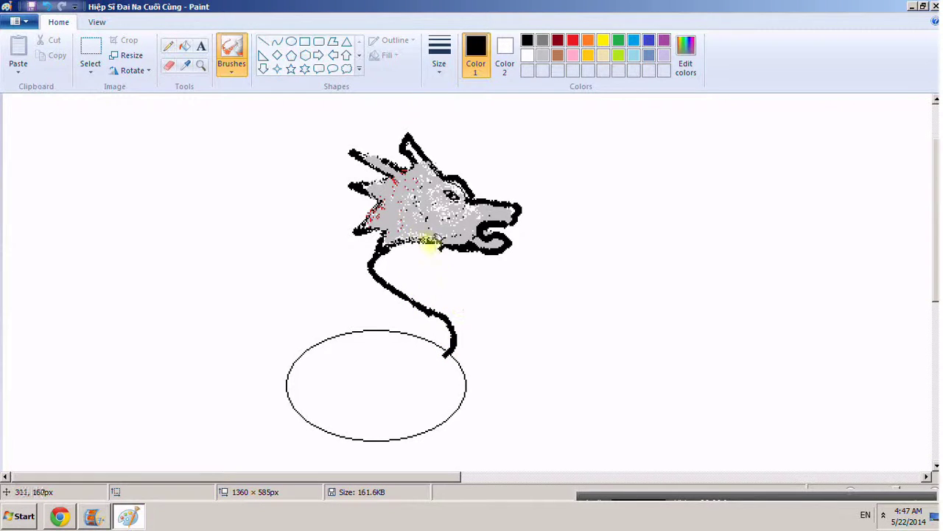
mouse_move(407, 245)
left_mouse_down()
mouse_move(469, 295)
mouse_move(501, 348)
mouse_move(468, 402)
left_mouse_up()
left_click_drag(427, 310, 432, 326)
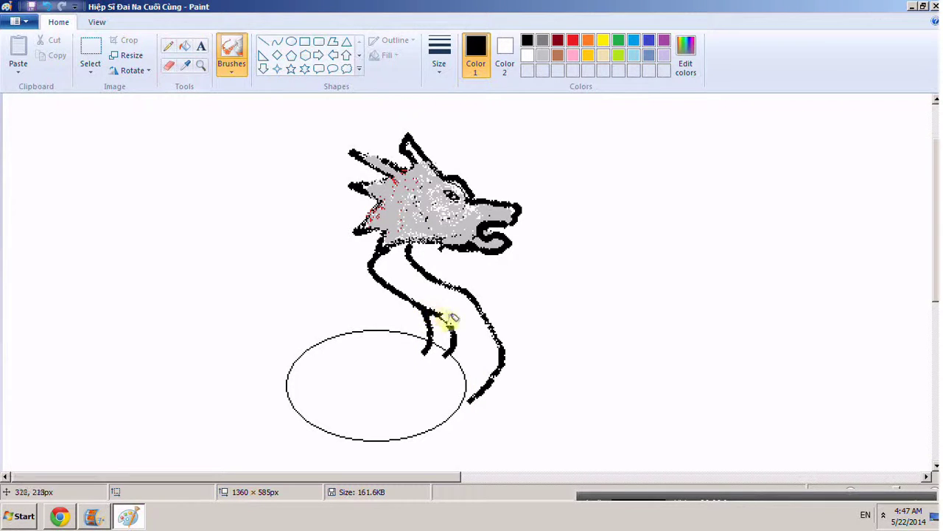
mouse_move(453, 338)
left_mouse_down()
mouse_move(370, 253)
mouse_move(370, 281)
mouse_move(375, 253)
mouse_move(384, 271)
mouse_move(416, 247)
left_mouse_up()
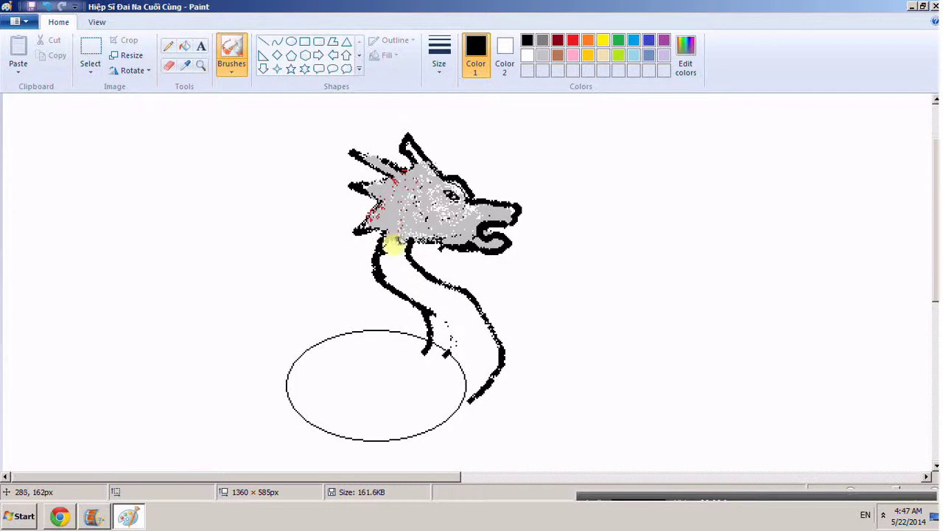
mouse_move(405, 243)
left_mouse_down()
mouse_move(463, 291)
mouse_move(442, 280)
mouse_move(477, 314)
mouse_move(494, 350)
mouse_move(496, 394)
mouse_move(472, 294)
mouse_move(488, 304)
mouse_move(503, 366)
mouse_move(490, 403)
mouse_move(501, 379)
mouse_move(494, 396)
mouse_move(500, 379)
mouse_move(452, 406)
left_mouse_up()
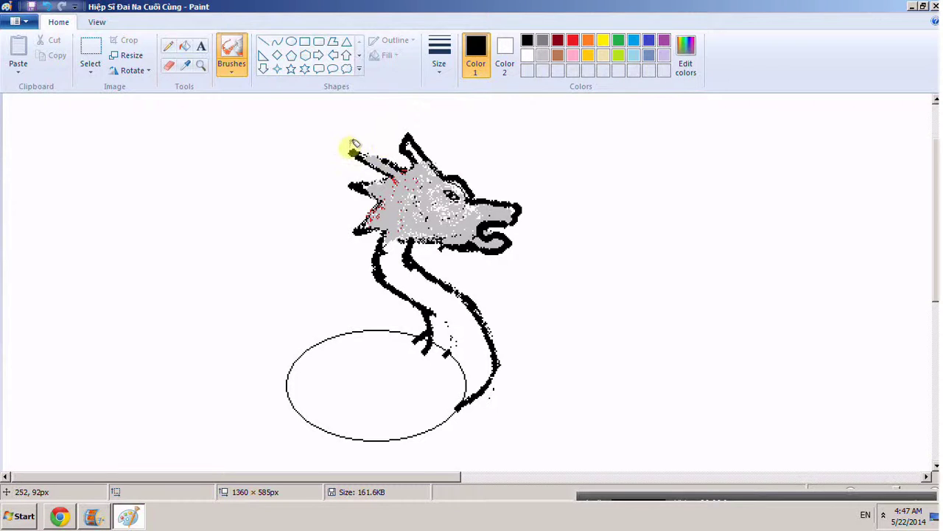
mouse_move(376, 163)
left_mouse_down()
mouse_move(362, 205)
mouse_move(380, 234)
mouse_move(371, 246)
mouse_move(401, 244)
left_mouse_up()
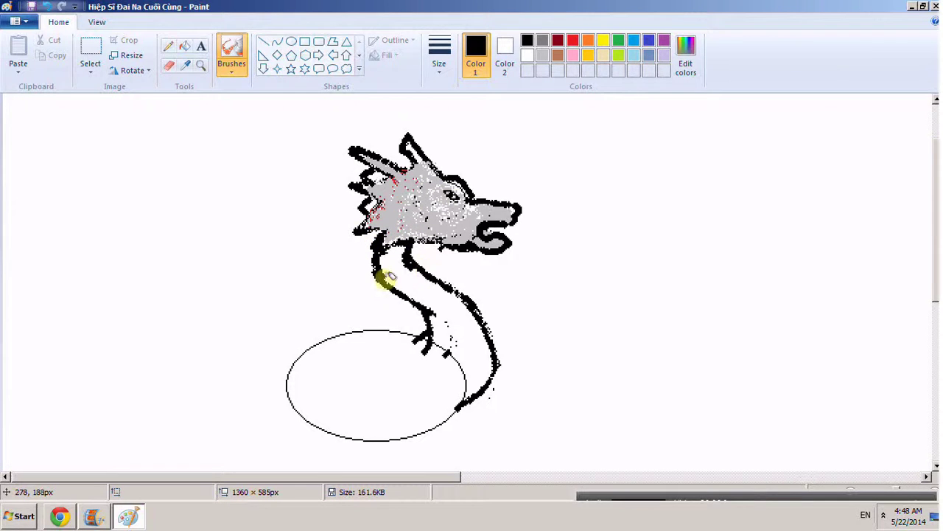
Step: Draw a bent front leg in black from the front of the body ellipse, ending in a raised paw with clawed toes
scroll(420, 274, "down", 3)
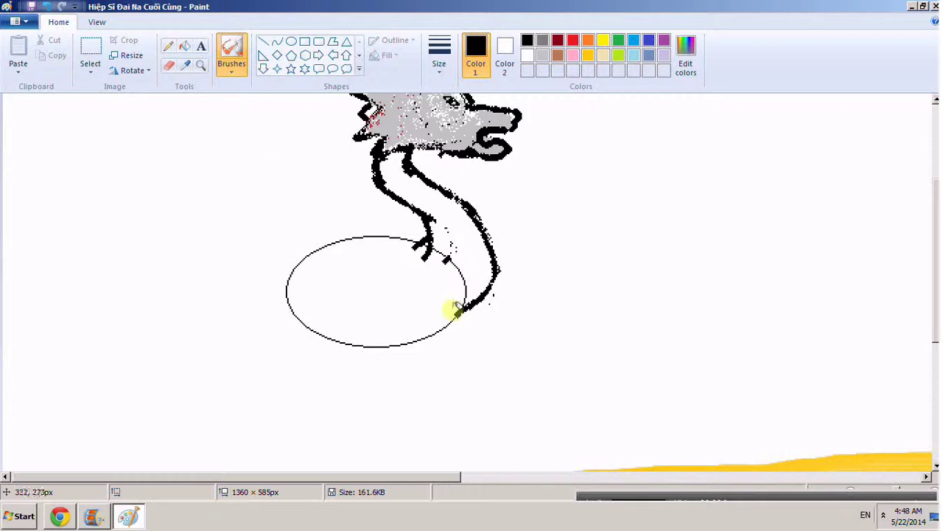
mouse_move(437, 282)
left_mouse_down()
mouse_move(471, 293)
mouse_move(517, 333)
left_mouse_up()
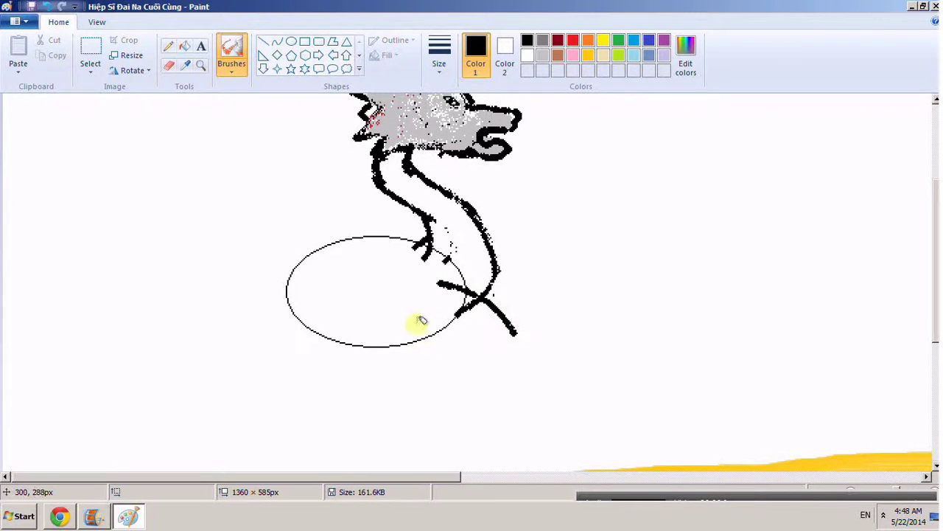
mouse_move(421, 321)
left_mouse_down()
mouse_move(479, 347)
mouse_move(538, 301)
left_mouse_up()
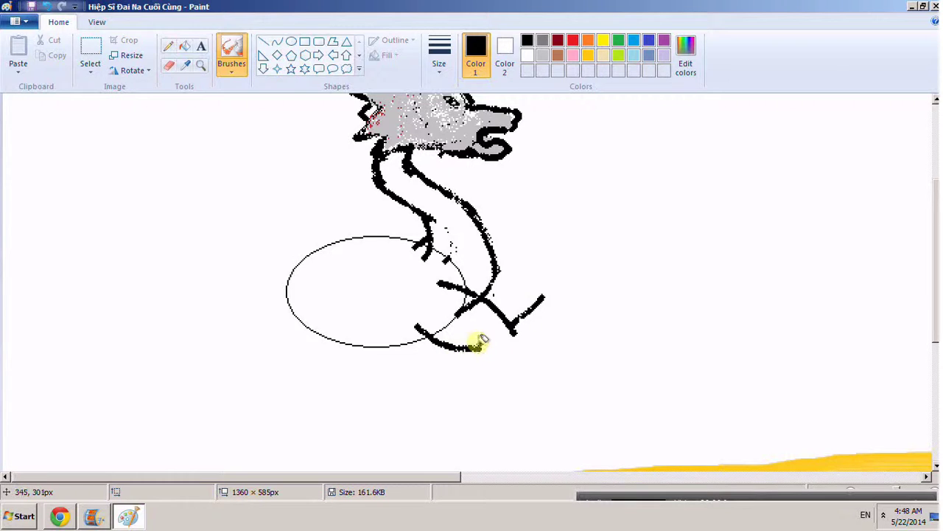
mouse_move(478, 342)
left_mouse_down()
mouse_move(513, 356)
mouse_move(557, 302)
mouse_move(544, 300)
mouse_move(561, 289)
mouse_move(547, 296)
mouse_move(560, 267)
mouse_move(578, 279)
mouse_move(564, 290)
mouse_move(586, 298)
mouse_move(569, 314)
left_mouse_up()
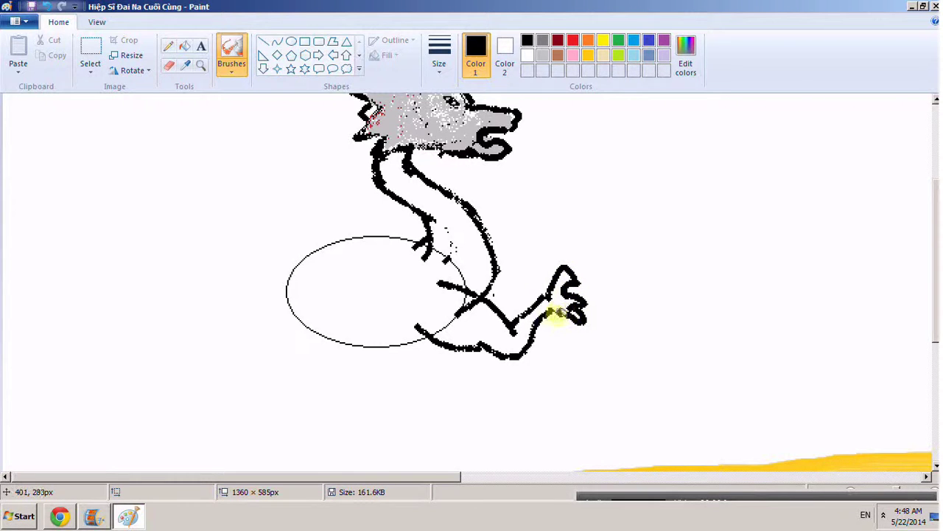
mouse_move(566, 267)
left_mouse_down()
mouse_move(590, 263)
mouse_move(596, 287)
left_mouse_up()
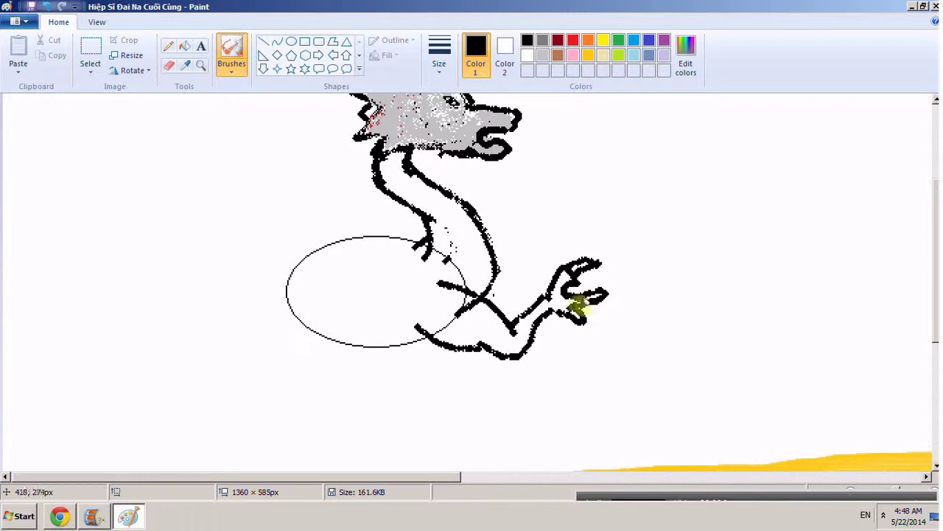
left_click_drag(576, 291, 610, 271)
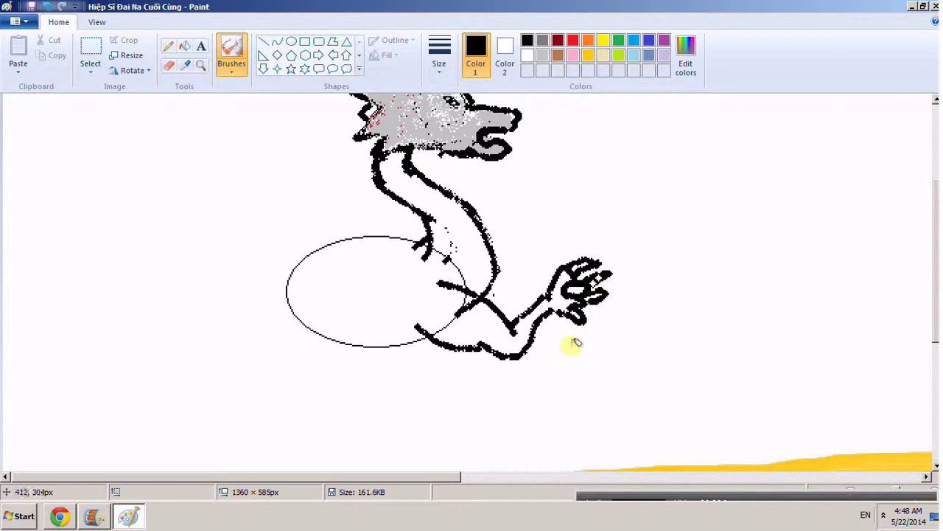
Step: Choose the thinnest brush size and add another black claw beneath the raised front paw
left_click(439, 53)
left_click(464, 109)
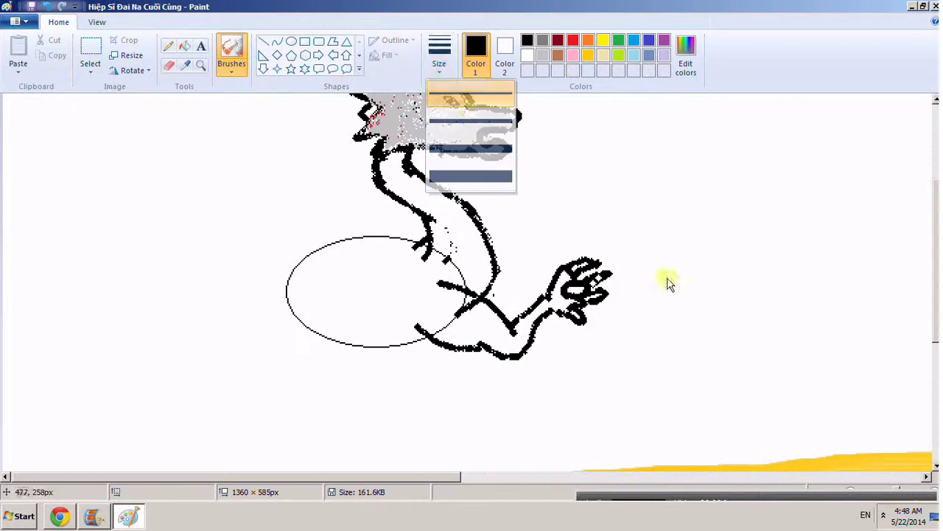
left_click_drag(595, 310, 558, 318)
scroll(575, 313, "down", 3)
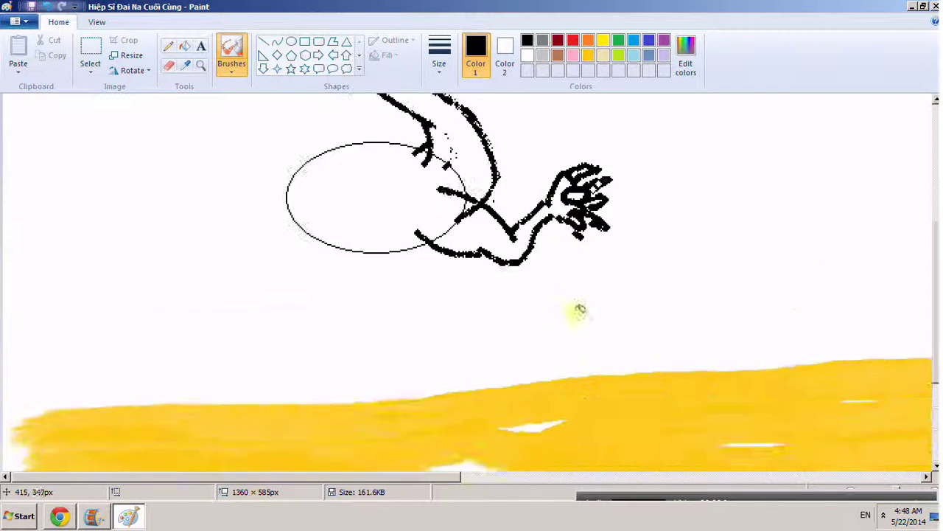
Step: Draw the back line in black from the base of the neck over the body ellipse, sloping down past its rear
scroll(575, 310, "up", 3)
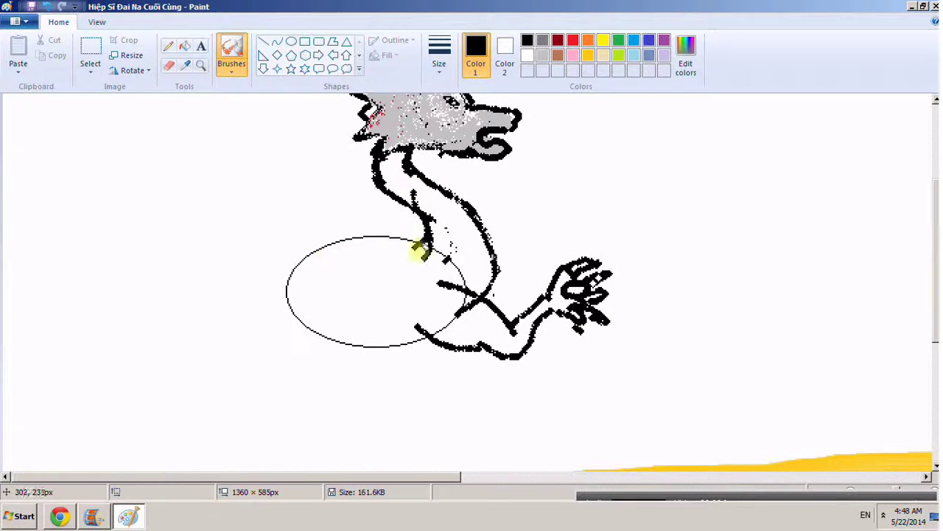
mouse_move(422, 244)
left_mouse_down()
mouse_move(317, 246)
mouse_move(211, 320)
left_mouse_up()
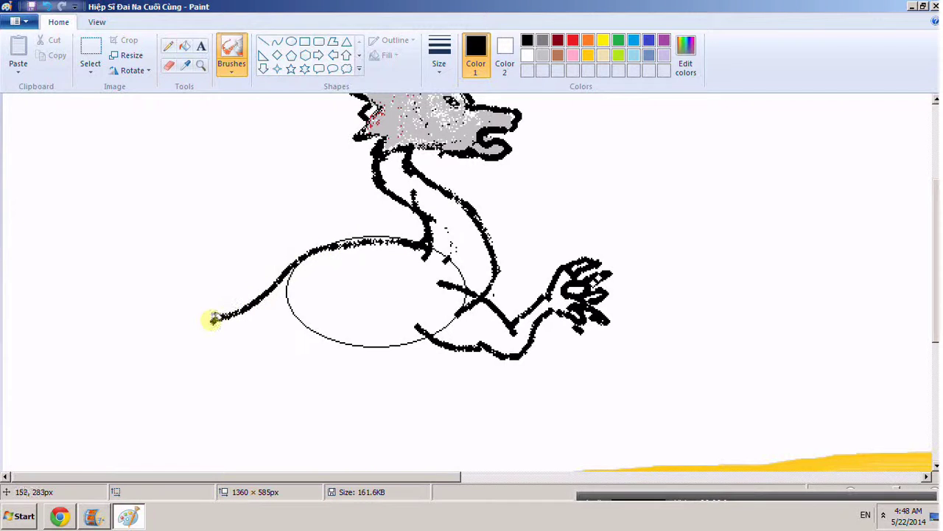
mouse_move(280, 269)
left_mouse_down()
mouse_move(320, 252)
mouse_move(282, 274)
left_mouse_up()
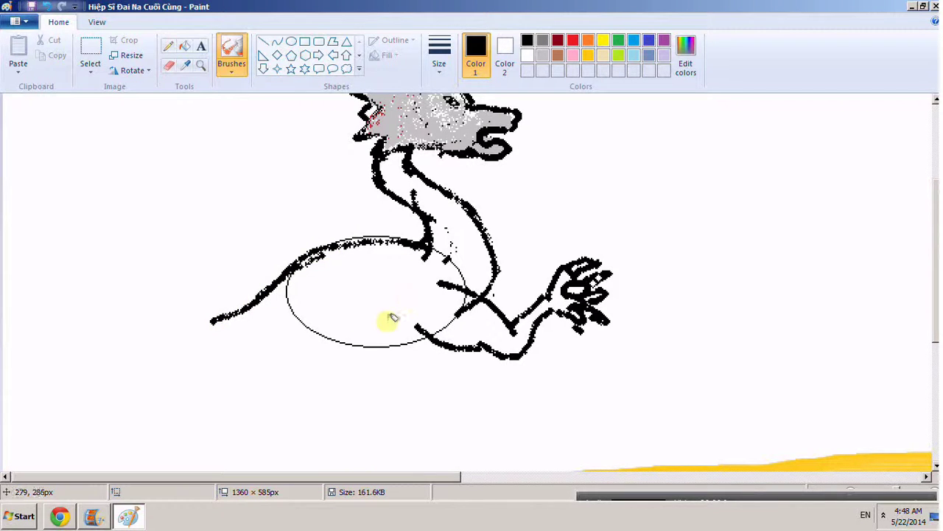
Step: Draw a tall wing outline in black, rising from the back to a pointed peak and curving down to a rear tip
scroll(379, 316, "up", 3)
mouse_move(377, 410)
left_mouse_down()
mouse_move(310, 282)
mouse_move(343, 160)
mouse_move(177, 300)
mouse_move(130, 389)
left_mouse_up()
scroll(217, 219, "down", 3)
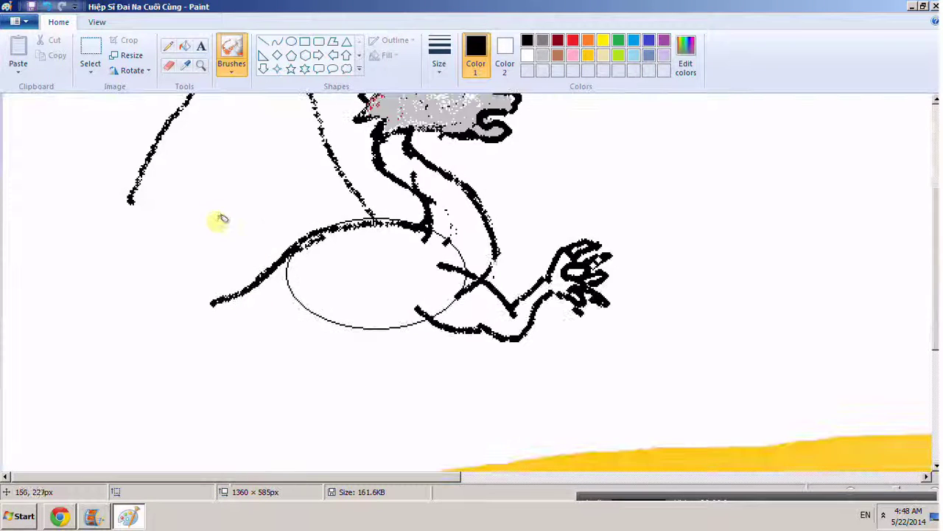
scroll(243, 236, "up", 2)
left_click_drag(139, 280, 118, 351)
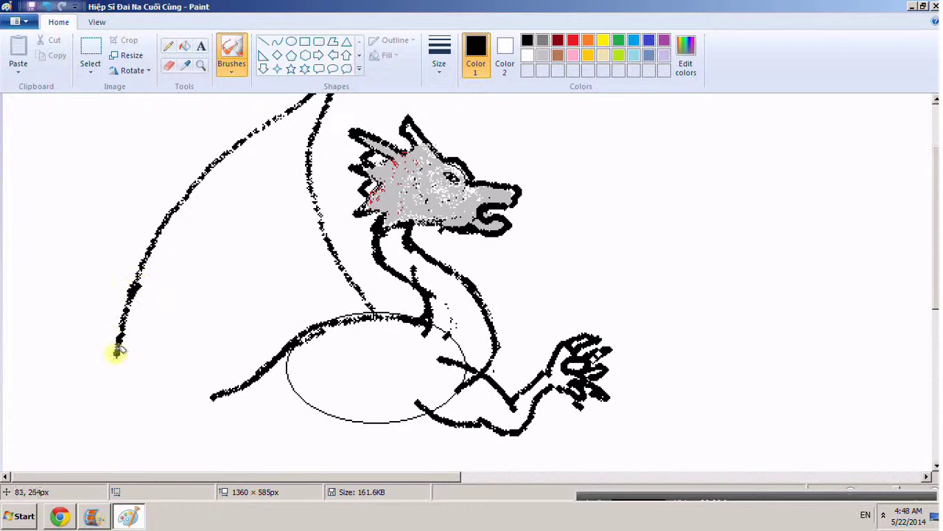
scroll(295, 148, "up", 2)
mouse_move(341, 158)
left_mouse_down()
mouse_move(365, 133)
mouse_move(336, 177)
left_mouse_up()
scroll(266, 221, "down", 2)
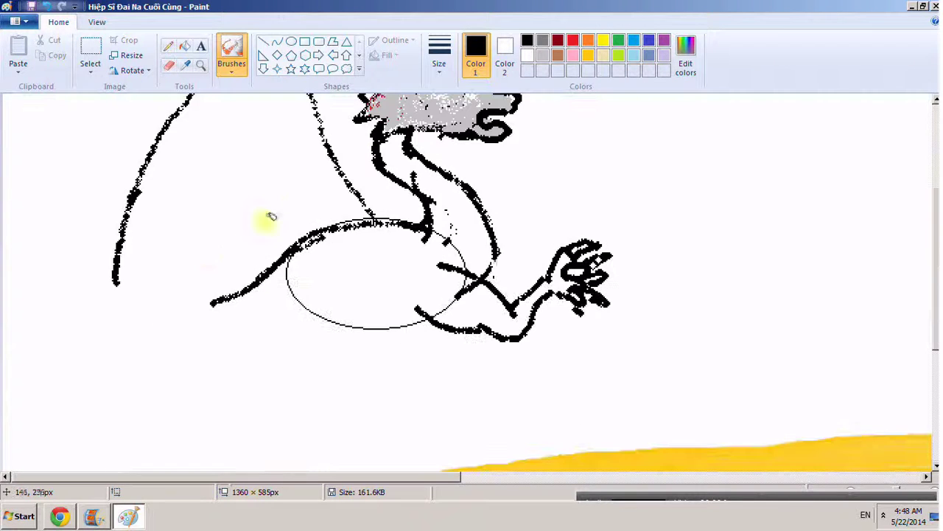
left_click_drag(113, 279, 114, 288)
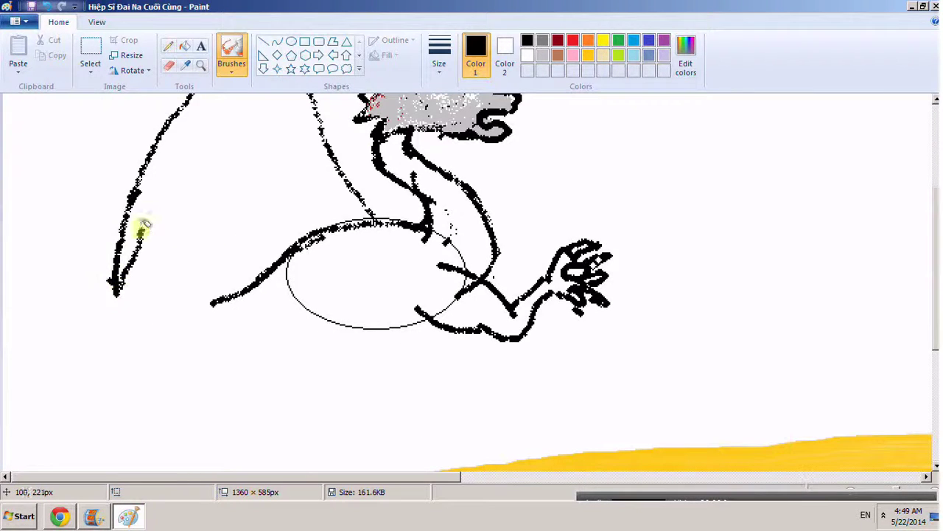
scroll(155, 205, "down", 1)
Step: Draw the pointed inner ribs of the wing and its scalloped lower edge in black
scroll(157, 204, "up", 3)
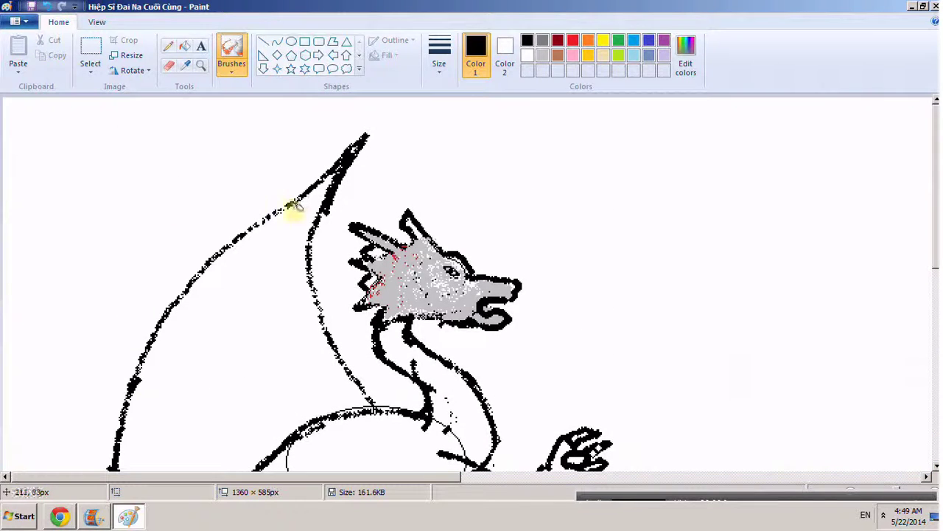
mouse_move(295, 211)
left_mouse_down()
mouse_move(211, 304)
mouse_move(158, 426)
left_mouse_up()
key("ctrl+z")
scroll(169, 386, "down", 1)
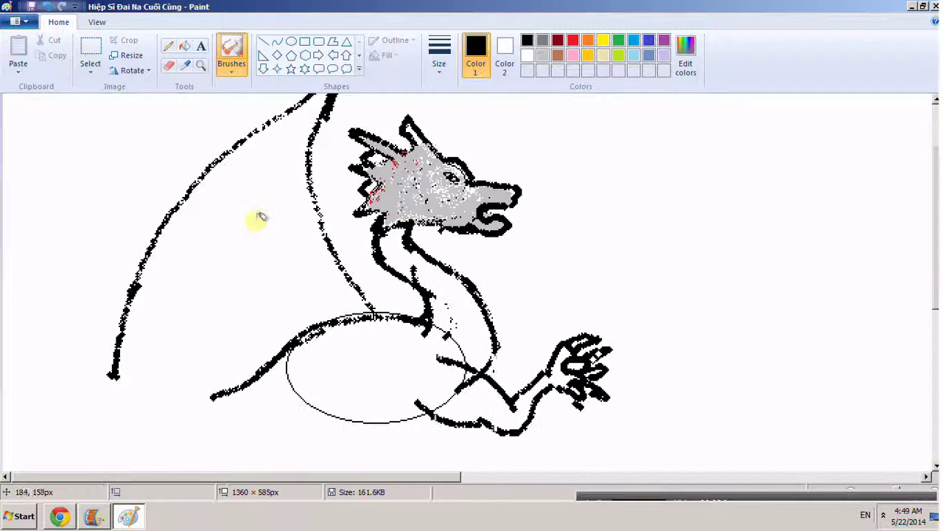
mouse_move(129, 348)
left_mouse_down()
mouse_move(140, 297)
mouse_move(168, 241)
mouse_move(214, 184)
mouse_move(271, 139)
mouse_move(193, 311)
mouse_move(174, 413)
mouse_move(272, 175)
mouse_move(279, 315)
mouse_move(295, 216)
mouse_move(314, 237)
mouse_move(339, 316)
left_mouse_up()
mouse_move(121, 373)
left_mouse_down()
mouse_move(138, 361)
mouse_move(174, 389)
mouse_move(209, 363)
mouse_move(196, 383)
mouse_move(245, 322)
mouse_move(280, 316)
mouse_move(327, 293)
left_mouse_up()
Step: Thicken the wing's front edge and its long outer edge with additional black strokes
scroll(327, 295, "up", 3)
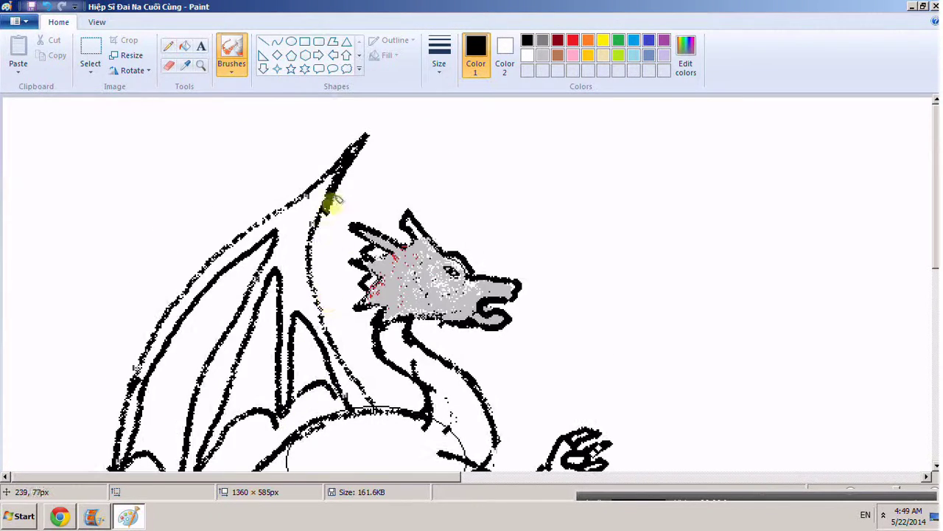
mouse_move(331, 204)
left_mouse_down()
mouse_move(311, 258)
mouse_move(319, 306)
mouse_move(362, 389)
left_mouse_up()
mouse_move(306, 182)
left_mouse_down()
mouse_move(211, 244)
mouse_move(255, 216)
mouse_move(172, 309)
mouse_move(196, 272)
mouse_move(146, 319)
mouse_move(133, 345)
left_mouse_up()
key("ctrl+z")
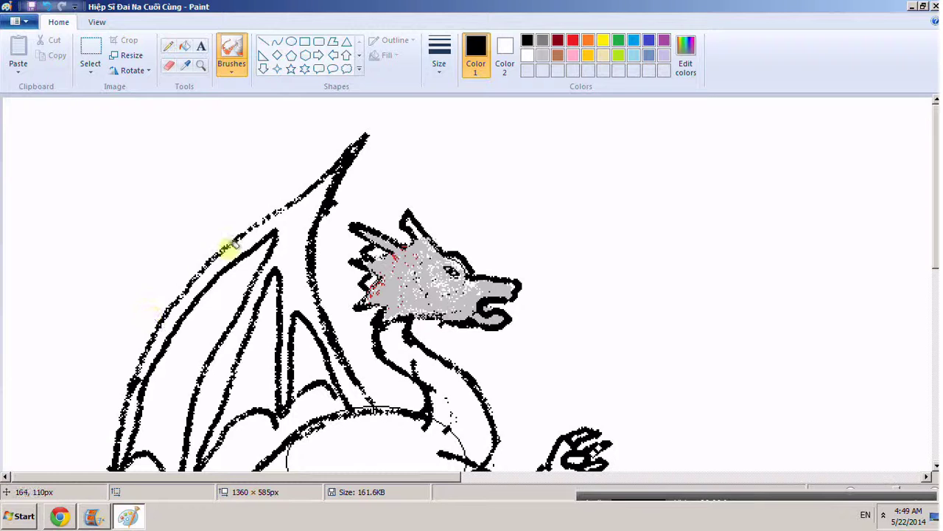
mouse_move(229, 247)
left_mouse_down()
mouse_move(153, 331)
mouse_move(262, 218)
mouse_move(327, 174)
mouse_move(230, 242)
mouse_move(205, 272)
mouse_move(237, 200)
mouse_move(202, 145)
mouse_move(226, 157)
mouse_move(151, 234)
mouse_move(134, 275)
mouse_move(140, 258)
mouse_move(111, 366)
mouse_move(117, 398)
mouse_move(126, 366)
left_mouse_up()
Step: Add a pointed black claw at the lower end of the wing's second rib
scroll(247, 214, "down", 3)
scroll(126, 366, "down", 3)
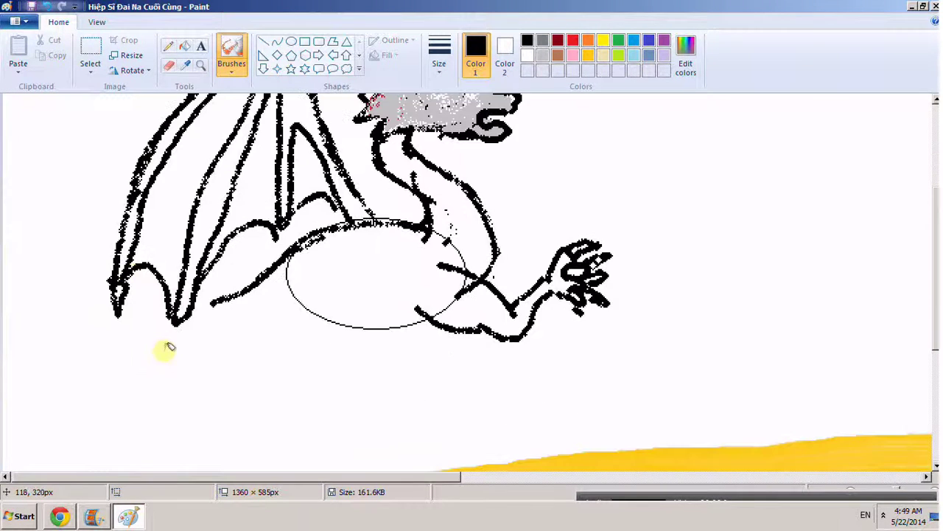
mouse_move(169, 320)
left_mouse_down()
mouse_move(176, 354)
mouse_move(189, 316)
left_mouse_up()
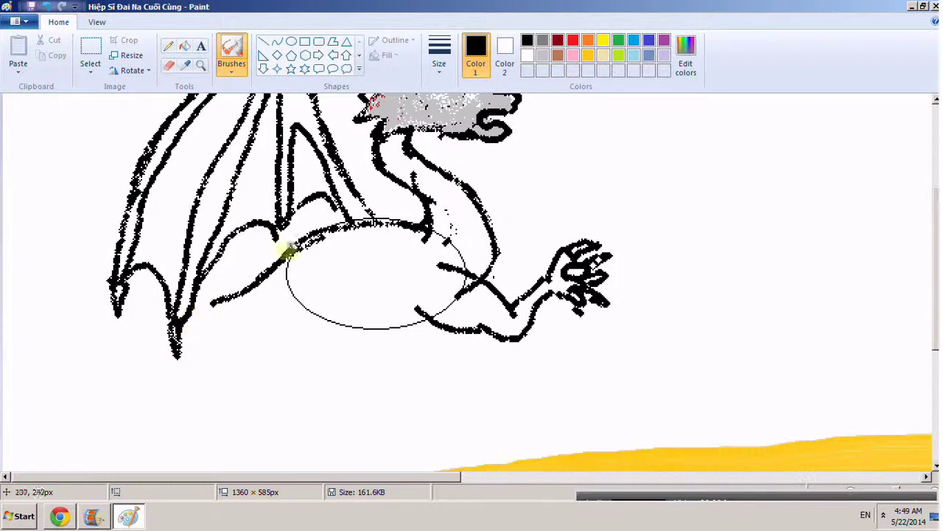
Step: Draw a long curved tail in black from the rear of the body down onto the gold ground, with both edges tapering together
mouse_move(289, 250)
left_mouse_down()
mouse_move(276, 238)
mouse_move(284, 232)
mouse_move(230, 297)
mouse_move(288, 270)
mouse_move(219, 309)
mouse_move(223, 398)
left_mouse_up()
scroll(233, 368, "down", 3)
mouse_move(238, 204)
left_mouse_down()
mouse_move(222, 233)
mouse_move(219, 296)
left_mouse_up()
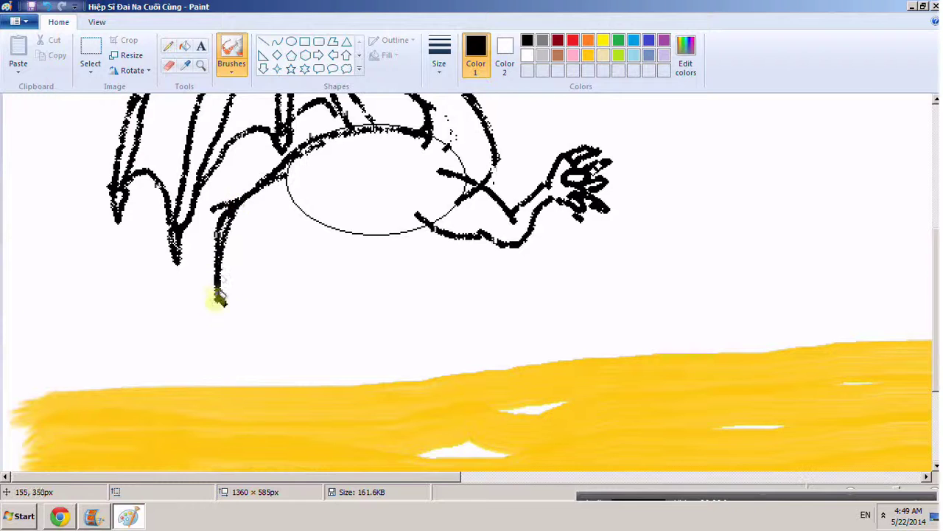
mouse_move(211, 263)
left_mouse_down()
mouse_move(233, 333)
mouse_move(306, 381)
mouse_move(385, 385)
left_mouse_up()
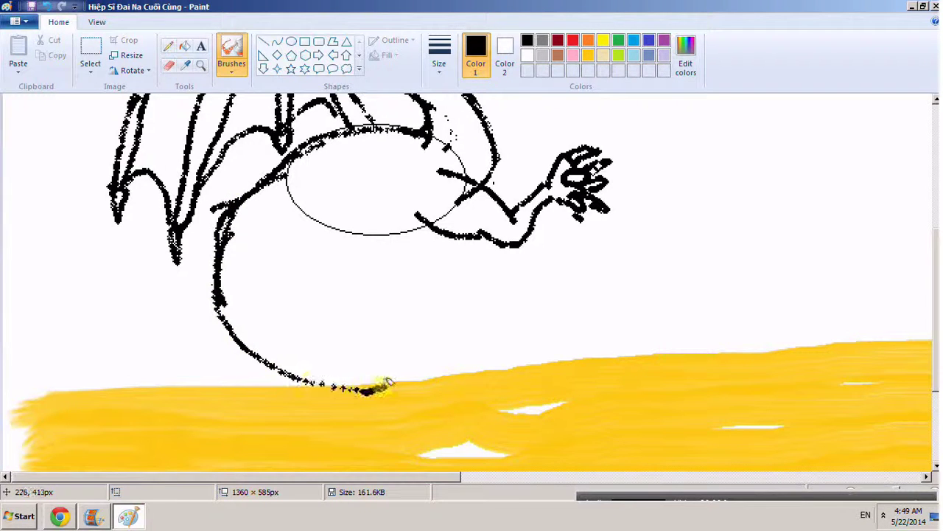
key("ctrl+z")
mouse_move(219, 233)
left_mouse_down()
mouse_move(234, 306)
mouse_move(280, 357)
mouse_move(330, 382)
mouse_move(566, 410)
left_mouse_up()
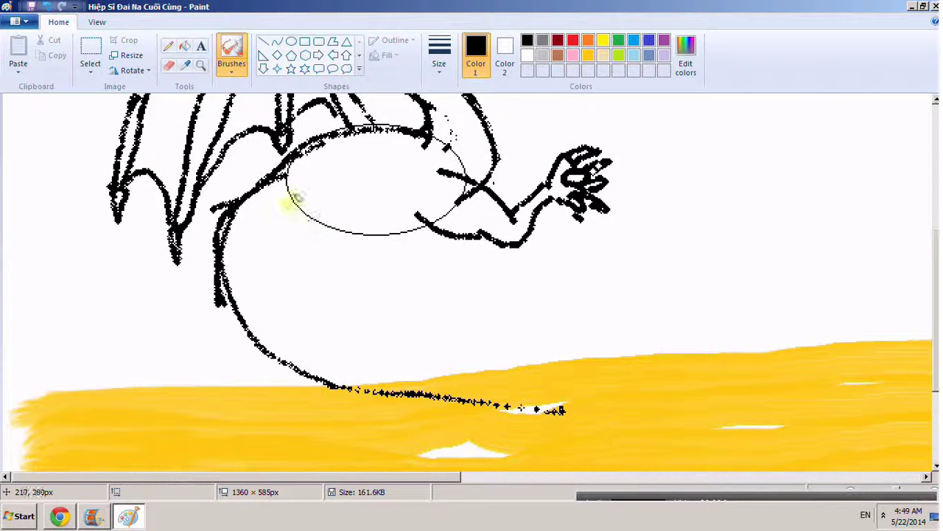
mouse_move(316, 219)
left_mouse_down()
mouse_move(266, 225)
mouse_move(254, 278)
mouse_move(271, 332)
mouse_move(328, 368)
mouse_move(390, 384)
left_mouse_up()
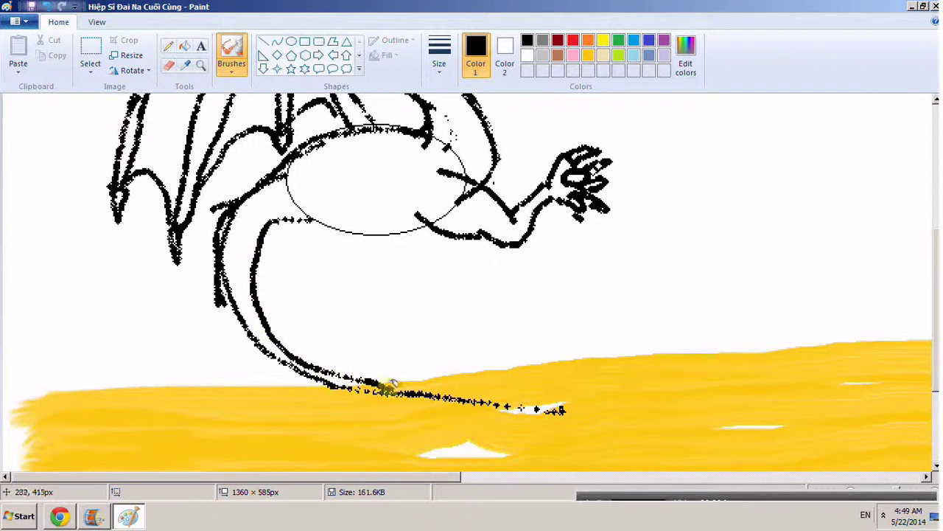
Step: Draw a pointed, spade-shaped tip in black around the end of the tail on the gold ground
left_click_drag(305, 374, 413, 407)
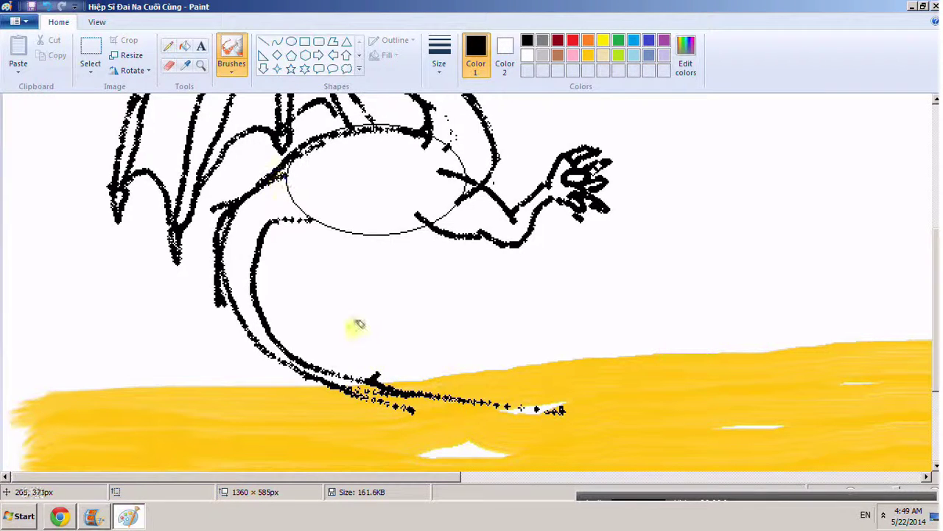
left_click_drag(370, 385, 407, 377)
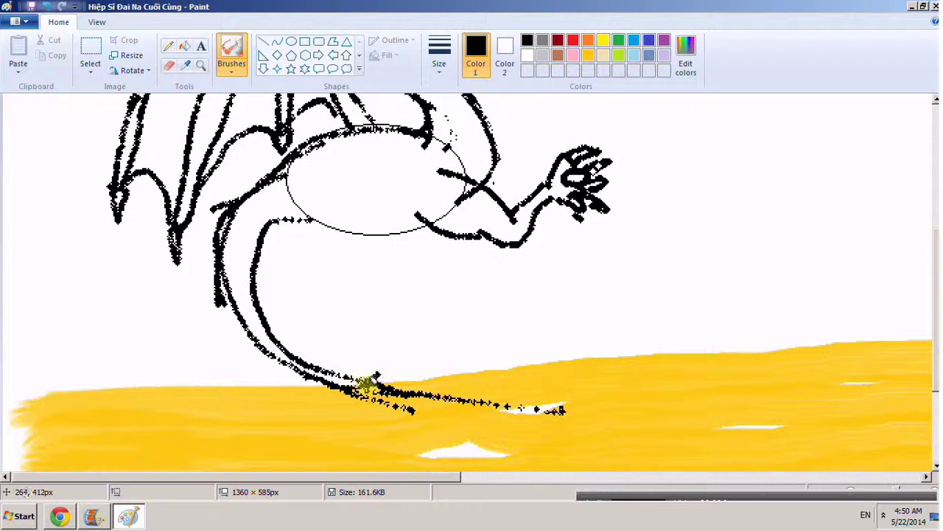
mouse_move(354, 361)
left_mouse_down()
mouse_move(391, 370)
mouse_move(406, 390)
mouse_move(351, 385)
mouse_move(357, 395)
mouse_move(414, 394)
left_mouse_up()
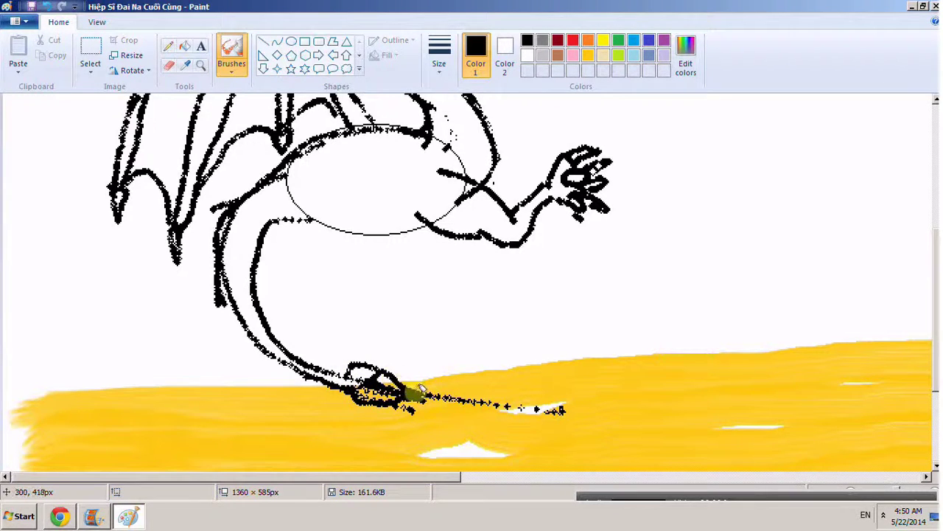
Step: Draw the thigh and bent lower hind leg in black beneath the rear of the body ellipse
scroll(387, 353, "up", 5)
scroll(381, 345, "down", 3)
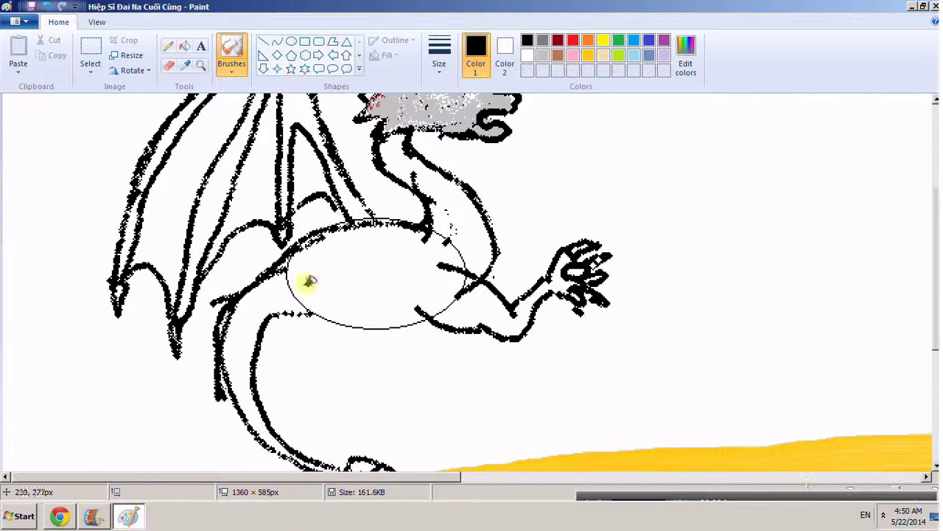
left_click_drag(370, 289, 375, 319)
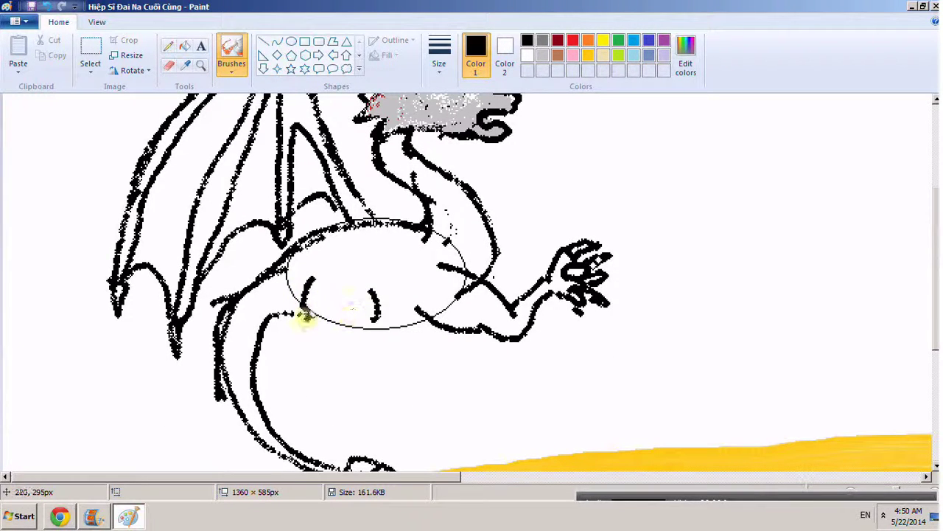
left_click_drag(296, 345, 317, 402)
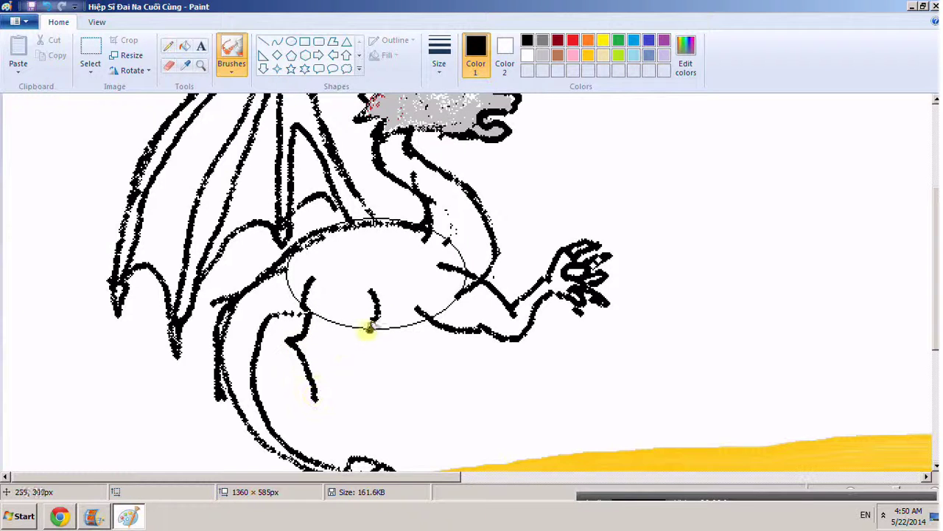
mouse_move(346, 341)
left_mouse_down()
mouse_move(327, 347)
mouse_move(354, 384)
left_mouse_up()
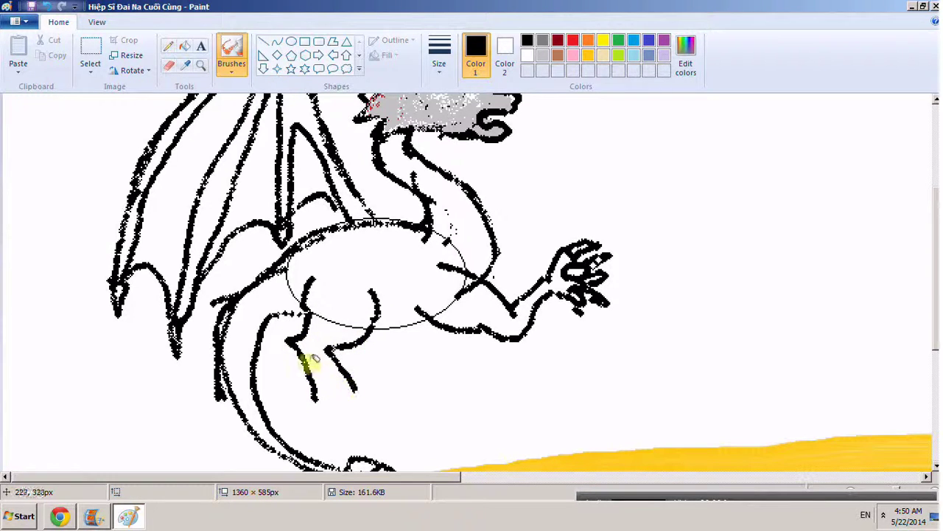
left_click_drag(302, 361, 326, 434)
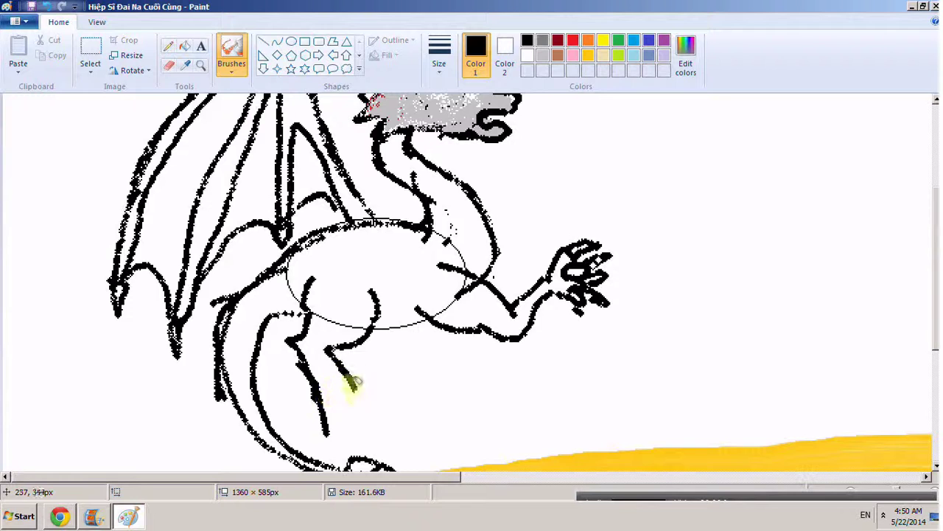
left_click_drag(352, 381, 363, 407)
Step: Draw the clawed hind foot in black and reshape the front and back of the lower leg to meet it
scroll(345, 369, "down", 3)
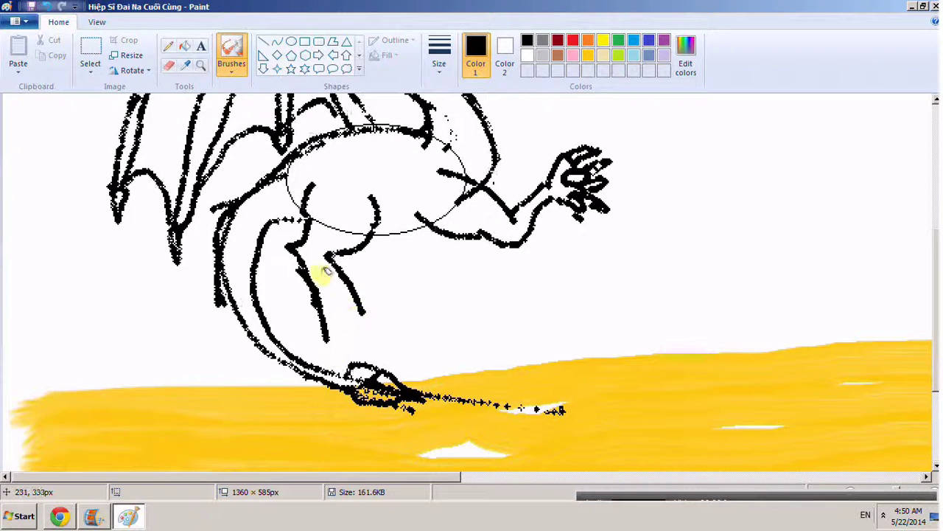
mouse_move(316, 282)
left_mouse_down()
mouse_move(328, 320)
mouse_move(346, 273)
mouse_move(343, 300)
mouse_move(376, 299)
mouse_move(383, 317)
mouse_move(345, 323)
left_mouse_up()
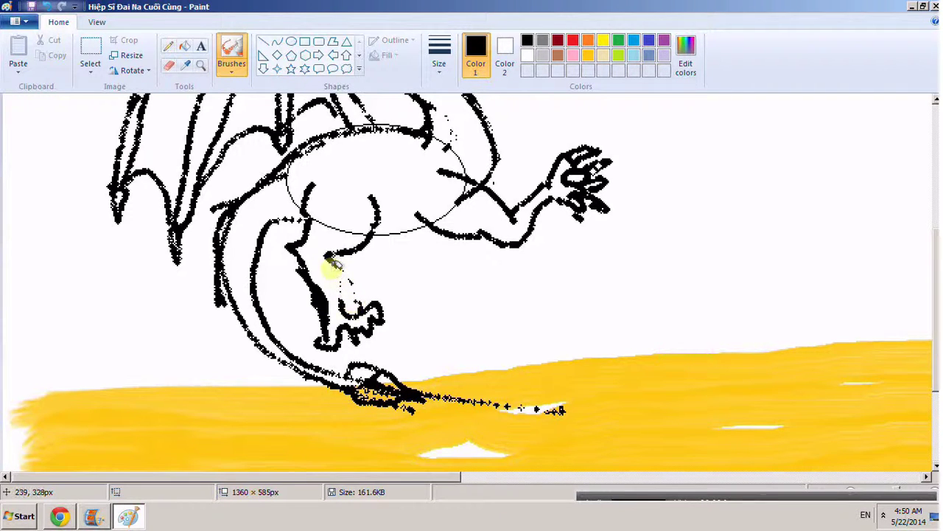
left_click_drag(329, 265, 344, 304)
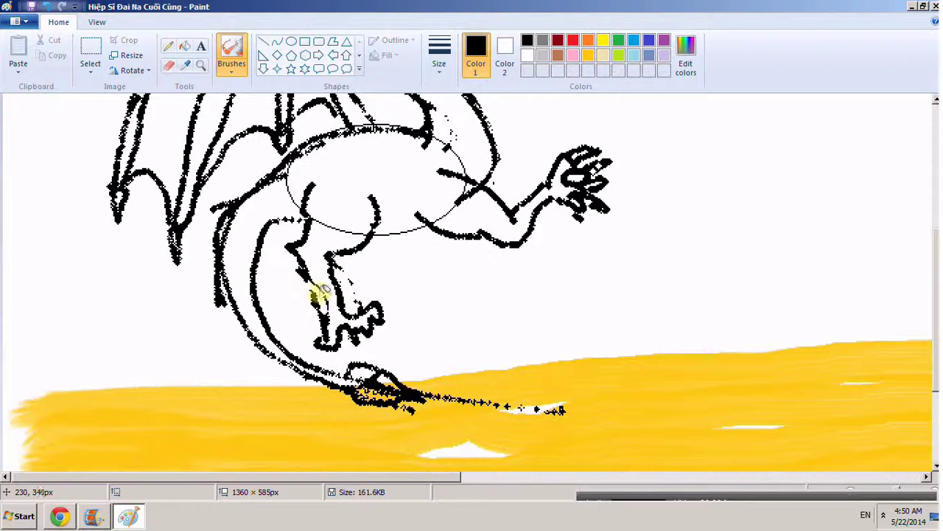
mouse_move(306, 275)
left_mouse_down()
mouse_move(320, 312)
mouse_move(317, 299)
mouse_move(302, 334)
mouse_move(313, 326)
mouse_move(323, 354)
left_mouse_up()
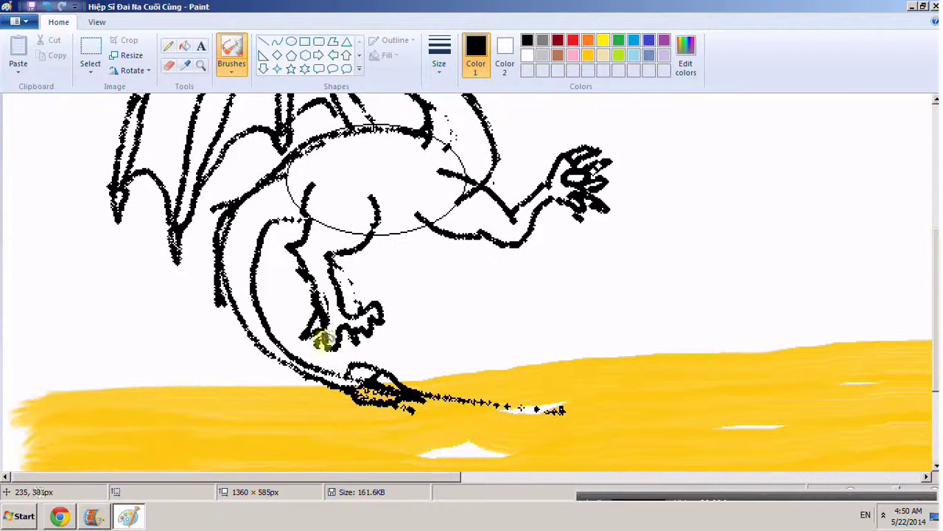
Step: Join the tail's inner edge to the hind leg in black and erase the rear thigh line inside the ellipse
scroll(437, 299, "up", 3)
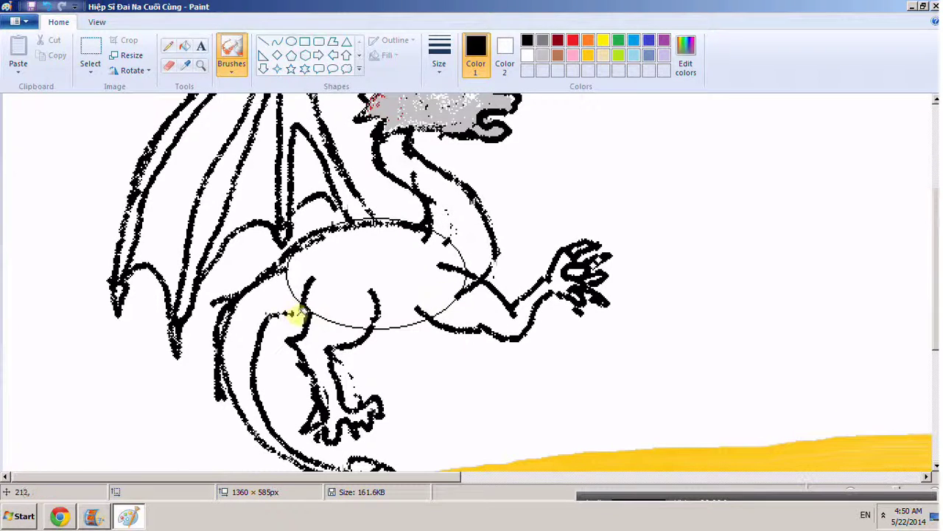
left_click_drag(282, 314, 301, 316)
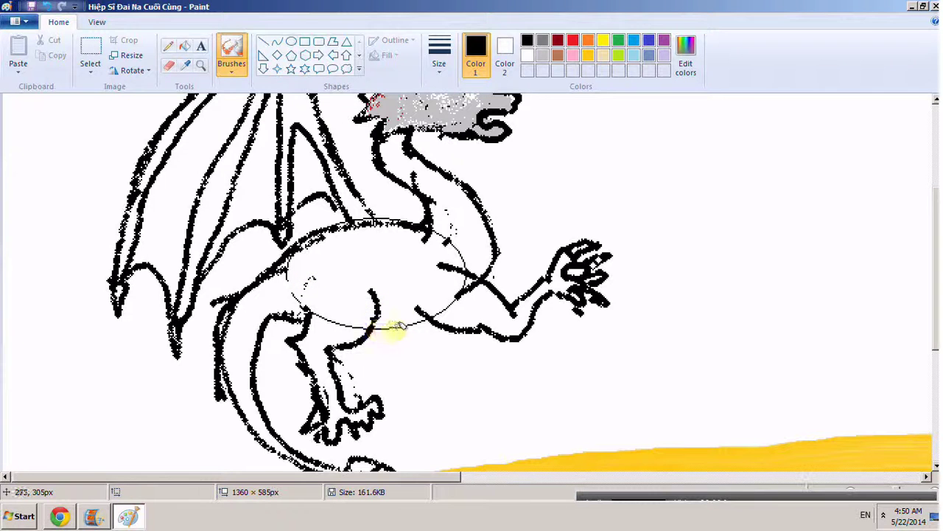
Step: Add short black strokes connecting the jaw to the front of the neck and the back of the neck to the body
scroll(413, 272, "up", 3)
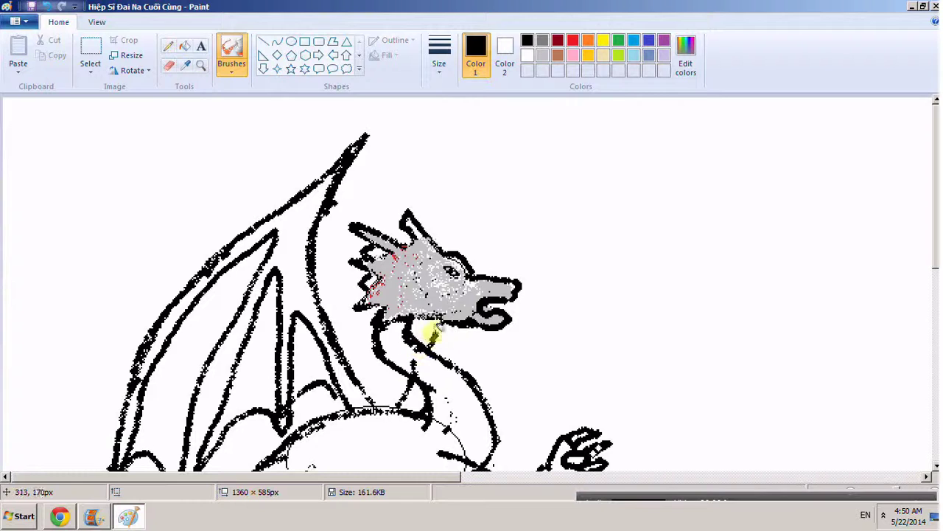
mouse_move(448, 243)
left_mouse_down()
mouse_move(451, 147)
mouse_move(493, 264)
left_mouse_up()
scroll(490, 221, "down", 4)
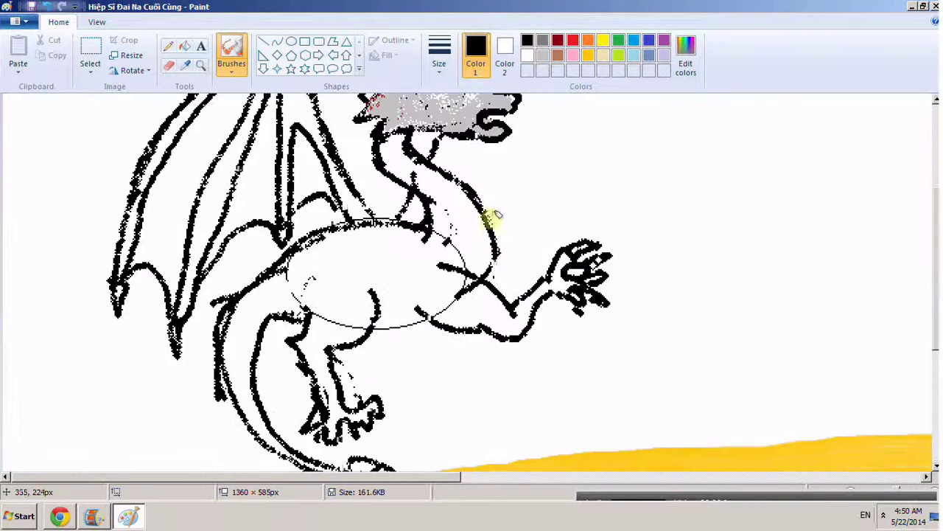
Step: Draw the far wing in black behind the head and neck, with its leading edge, a rib from the tip and short membrane edges
scroll(527, 185, "up", 4)
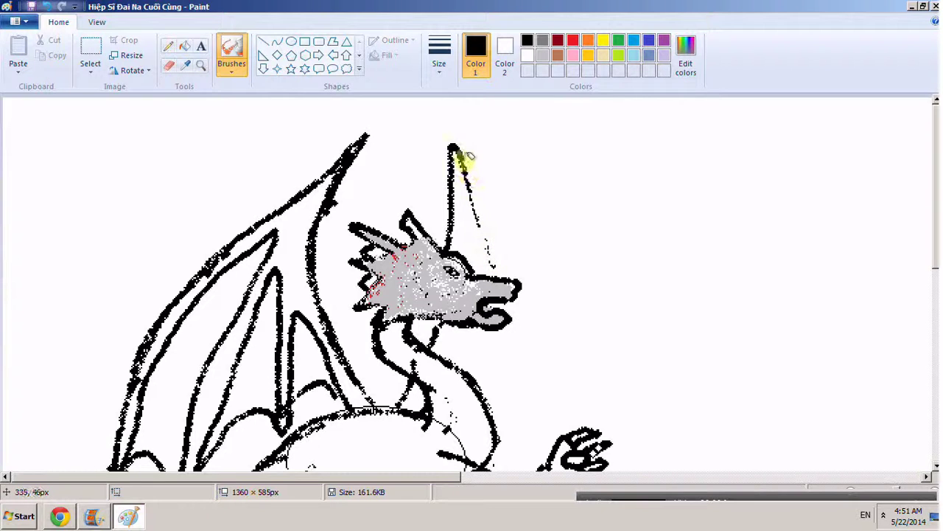
mouse_move(431, 176)
left_mouse_down()
mouse_move(375, 219)
mouse_move(324, 291)
left_mouse_up()
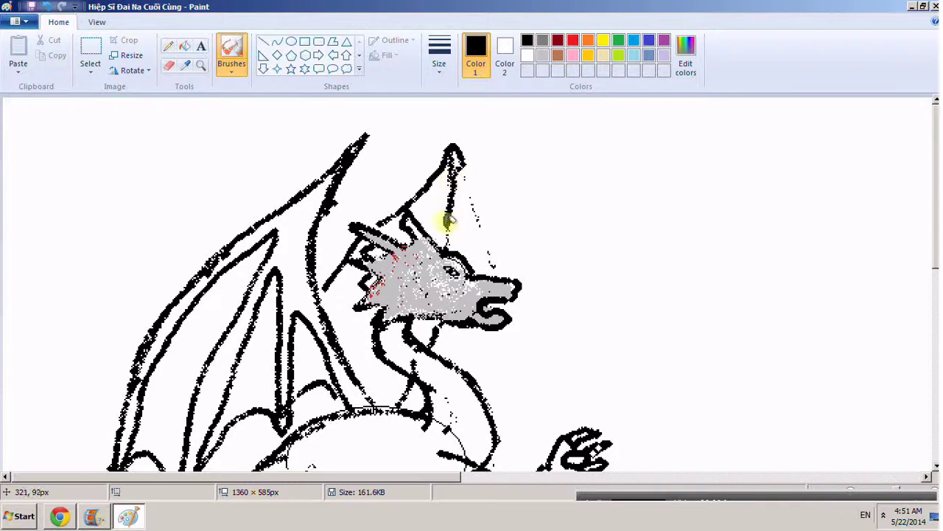
mouse_move(457, 150)
left_mouse_down()
mouse_move(428, 217)
mouse_move(434, 247)
left_mouse_up()
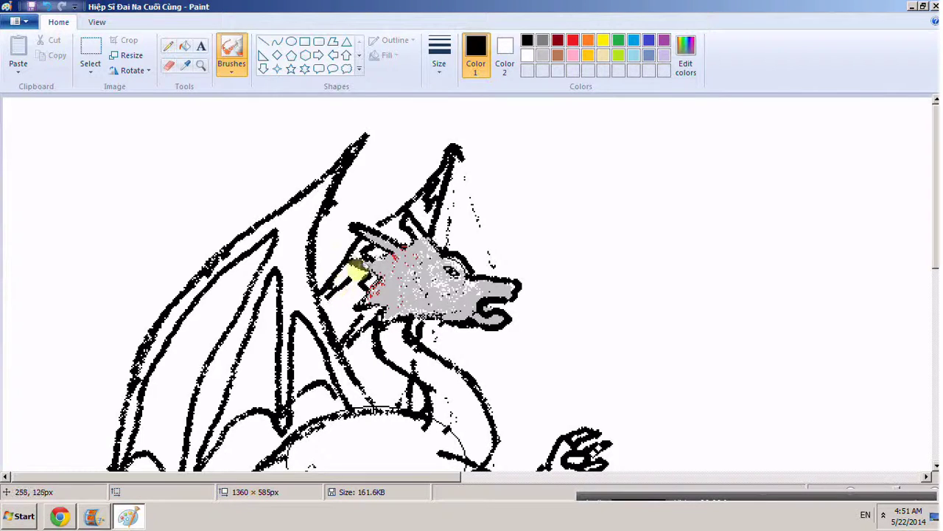
mouse_move(356, 260)
left_mouse_down()
mouse_move(454, 196)
mouse_move(458, 155)
mouse_move(457, 190)
mouse_move(452, 159)
mouse_move(434, 247)
left_mouse_up()
mouse_move(409, 346)
left_mouse_down()
mouse_move(400, 382)
mouse_move(381, 358)
mouse_move(370, 371)
left_mouse_up()
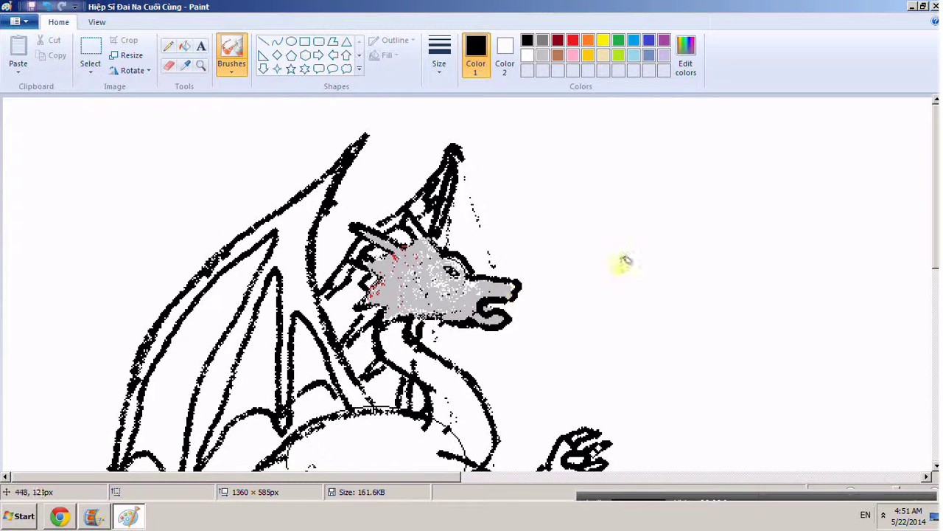
Step: Erase the upper foreleg line and the lower end of the neck line inside the front of the body ellipse
left_click(201, 65)
right_click(372, 230)
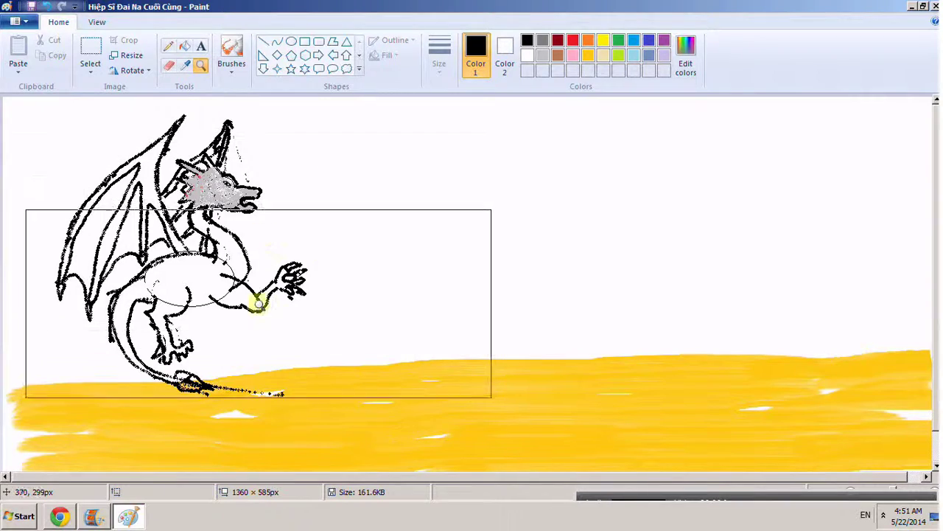
left_click(258, 303)
scroll(358, 295, "up", 3)
scroll(358, 295, "down", 3)
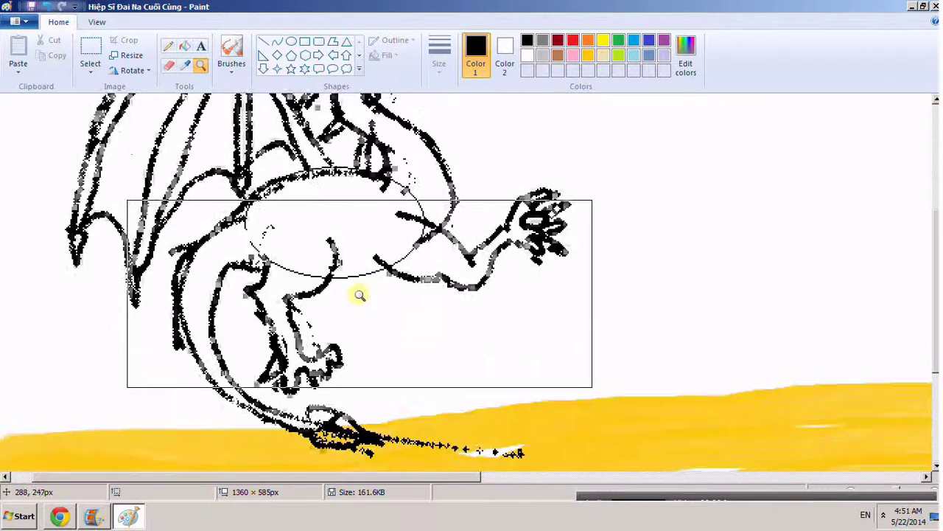
right_click(440, 278)
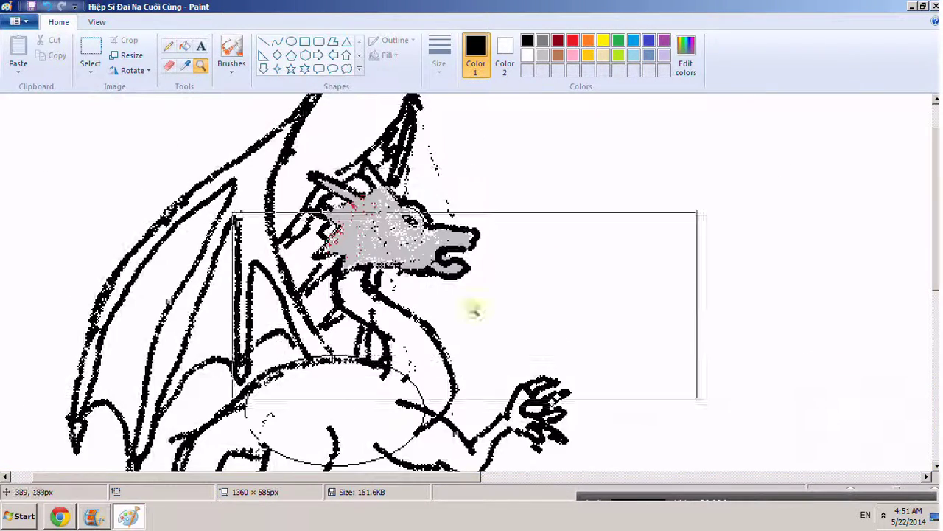
left_click(487, 398)
scroll(470, 249, "up", 3)
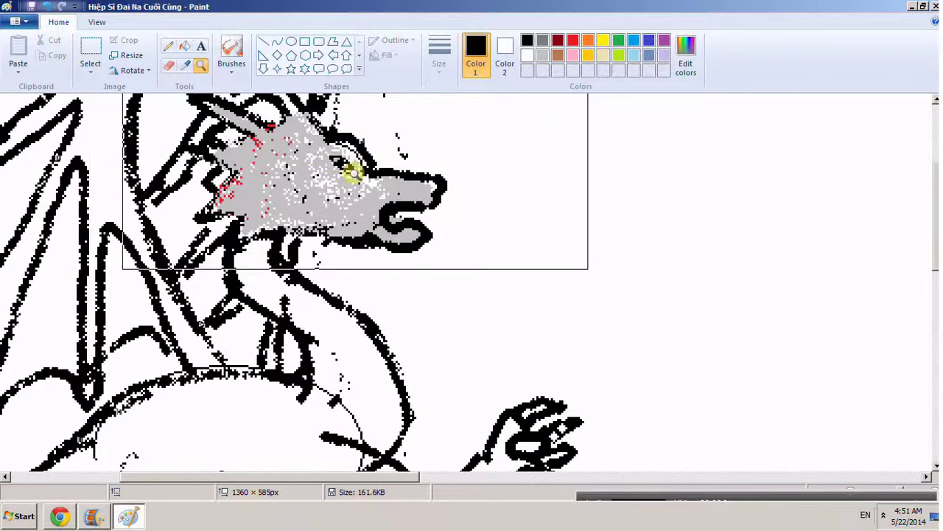
left_click(232, 53)
scroll(366, 382, "down", 3)
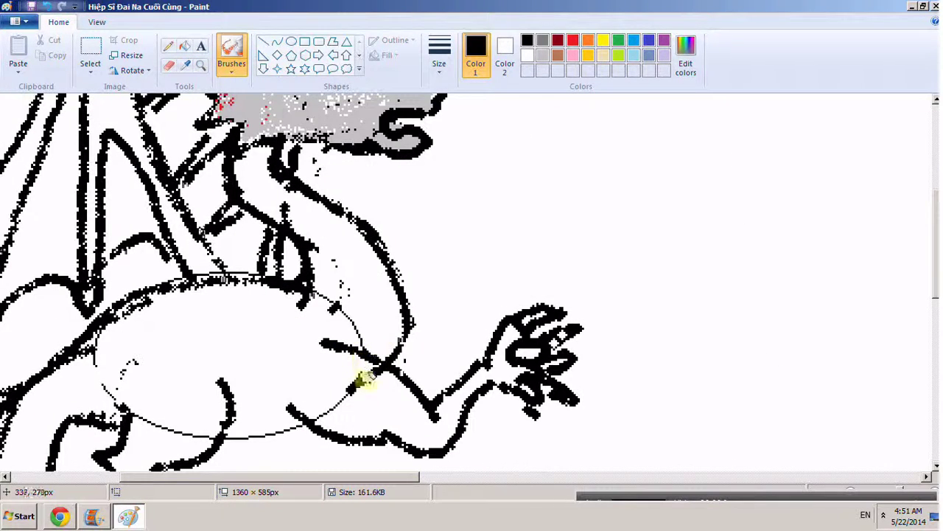
key("ctrl+z")
mouse_move(359, 377)
left_mouse_down()
mouse_move(331, 336)
mouse_move(361, 356)
left_mouse_up()
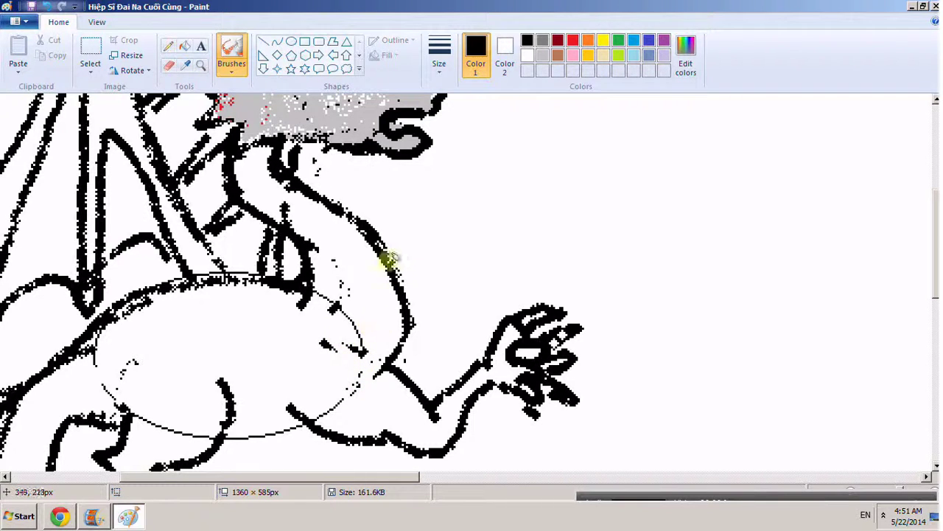
Step: Draw the second foreleg in black, extending from the front of the chest and bending upward in front of the neck
mouse_move(382, 252)
left_mouse_down()
mouse_move(417, 268)
mouse_move(442, 301)
left_mouse_up()
left_click_drag(400, 354, 441, 332)
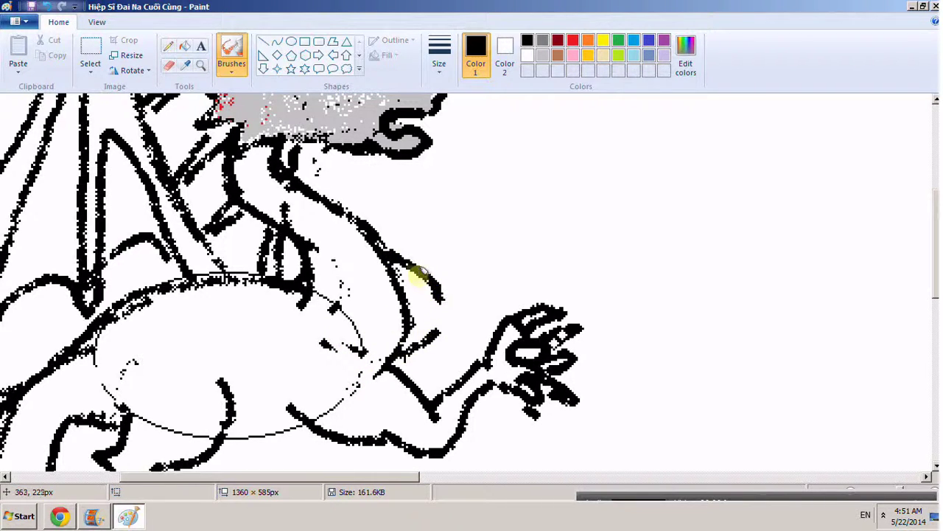
left_click_drag(421, 269, 464, 238)
mouse_move(445, 335)
left_mouse_down()
mouse_move(481, 291)
mouse_move(477, 234)
mouse_move(527, 170)
left_mouse_up()
left_click_drag(483, 292, 526, 179)
Step: Draw a raised paw with four curved claws in black at the end of the upper foreleg
scroll(543, 217, "down", 3)
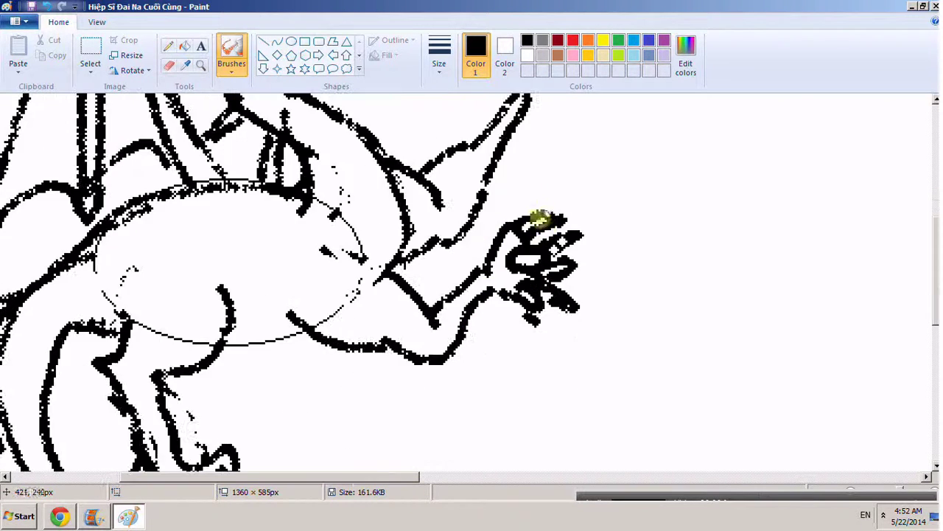
scroll(560, 232, "up", 5)
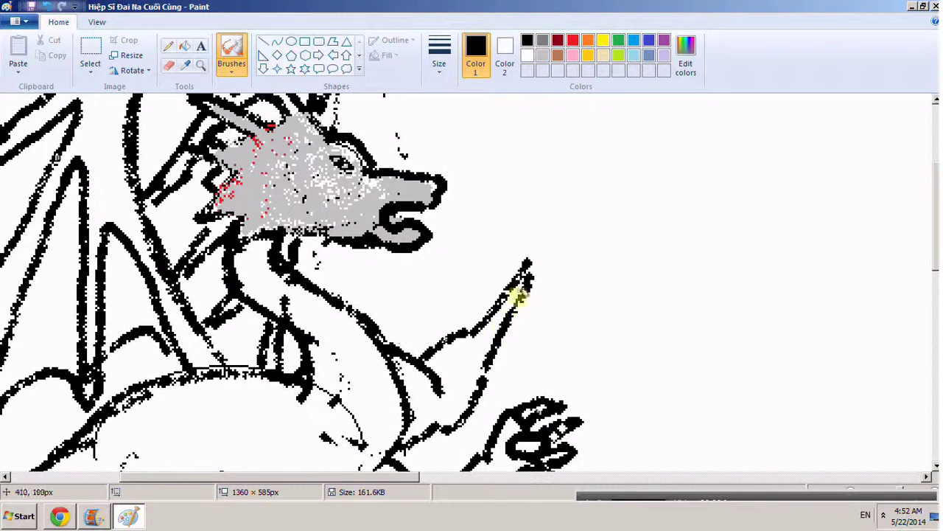
mouse_move(519, 309)
left_mouse_down()
mouse_move(542, 284)
mouse_move(512, 320)
mouse_move(538, 289)
mouse_move(531, 270)
mouse_move(494, 349)
mouse_move(541, 280)
mouse_move(527, 256)
mouse_move(529, 211)
mouse_move(552, 196)
left_mouse_up()
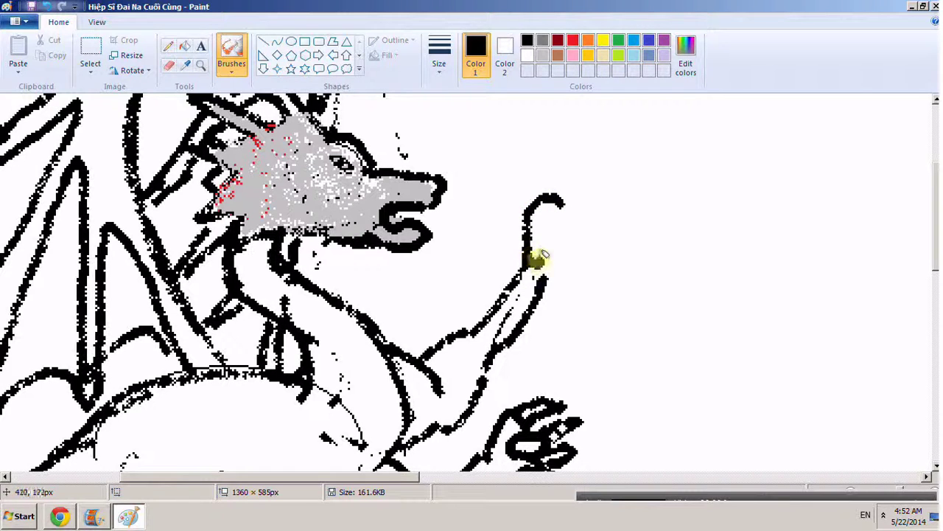
mouse_move(540, 256)
left_mouse_down()
mouse_move(551, 214)
mouse_move(564, 221)
mouse_move(539, 269)
mouse_move(560, 266)
mouse_move(554, 304)
mouse_move(564, 305)
mouse_move(557, 273)
mouse_move(579, 253)
mouse_move(566, 257)
mouse_move(573, 217)
mouse_move(558, 190)
mouse_move(587, 181)
mouse_move(597, 204)
mouse_move(568, 211)
mouse_move(619, 213)
mouse_move(583, 227)
mouse_move(564, 297)
left_mouse_up()
mouse_move(573, 256)
left_mouse_down()
mouse_move(553, 274)
mouse_move(621, 261)
mouse_move(622, 269)
mouse_move(596, 267)
mouse_move(565, 311)
mouse_move(594, 319)
left_mouse_up()
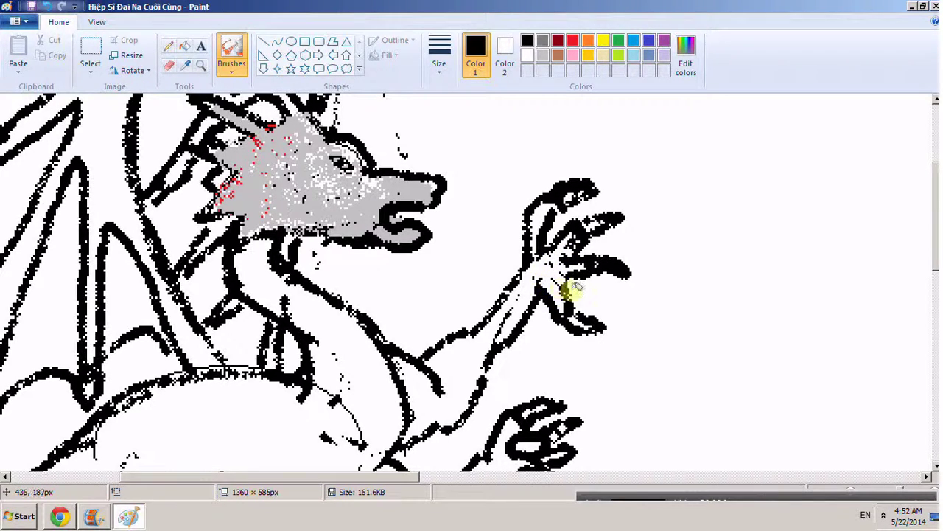
Step: Add short black fur strokes and spots across the gray mane, cheek and muzzle
scroll(571, 290, "up", 5)
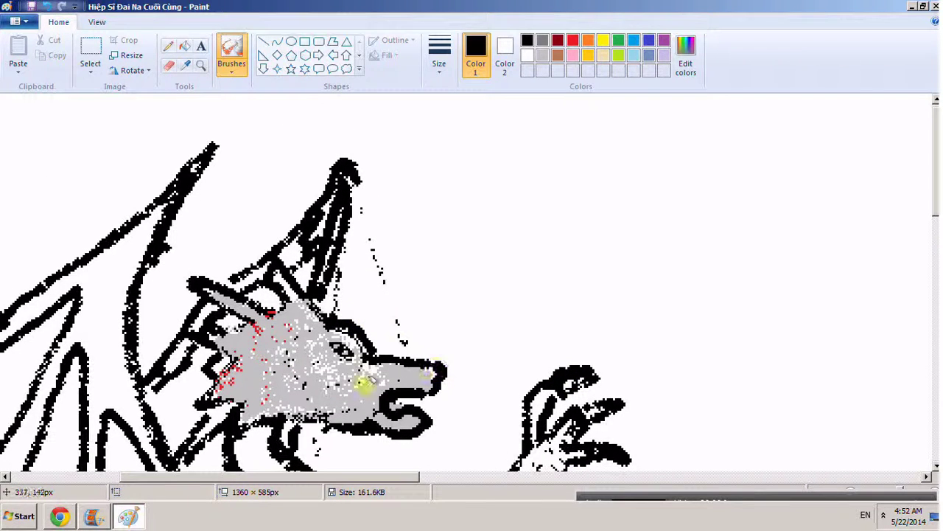
scroll(275, 348, "down", 2)
scroll(274, 348, "up", 1)
scroll(274, 348, "down", 8)
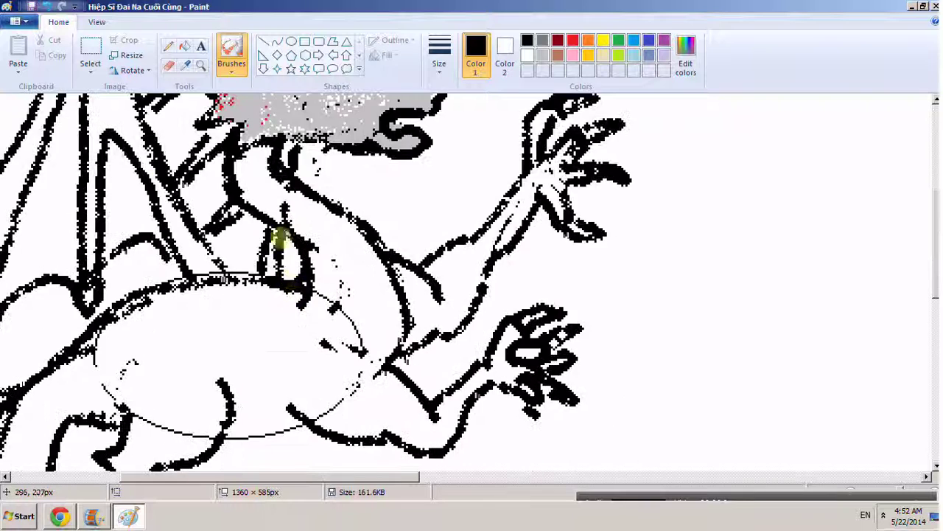
scroll(252, 274, "up", 7)
mouse_move(242, 302)
left_mouse_down()
mouse_move(271, 299)
mouse_move(234, 270)
mouse_move(279, 284)
mouse_move(252, 238)
mouse_move(277, 264)
mouse_move(273, 217)
mouse_move(294, 270)
mouse_move(322, 291)
left_mouse_up()
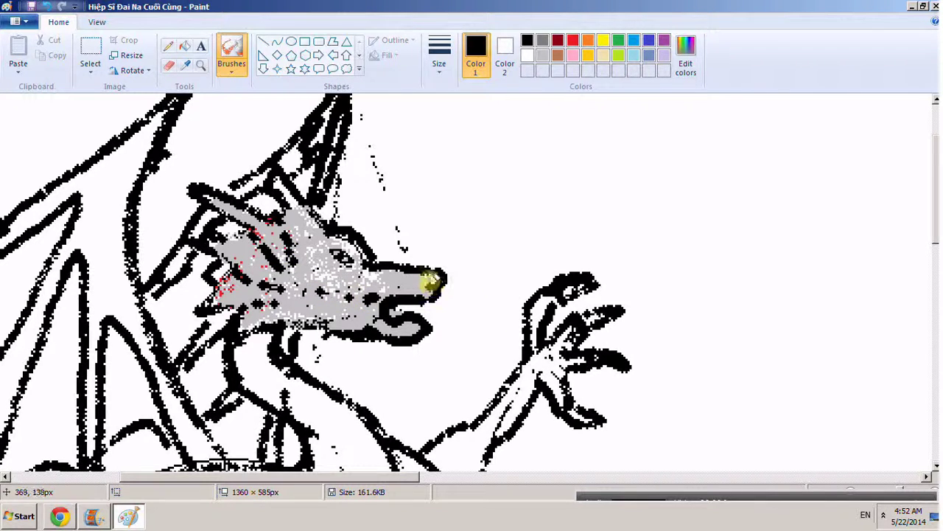
Step: Draw the second hind leg's thigh and lower leg in black beneath the middle of the body ellipse
scroll(502, 278, "down", 3)
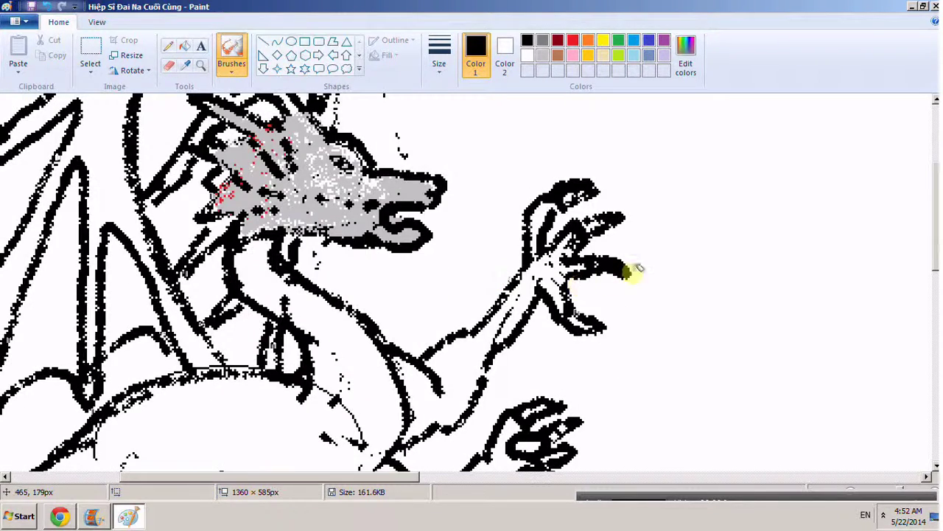
scroll(655, 263, "down", 3)
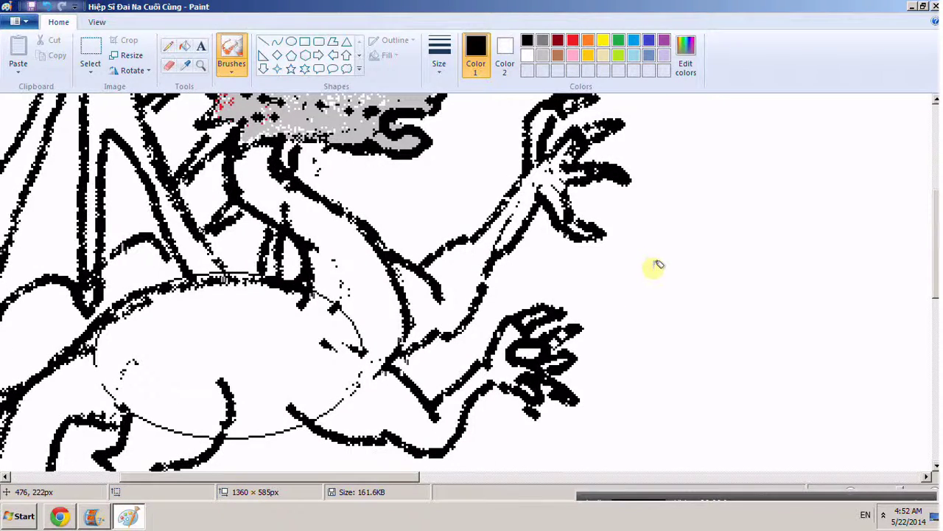
scroll(655, 266, "up", 6)
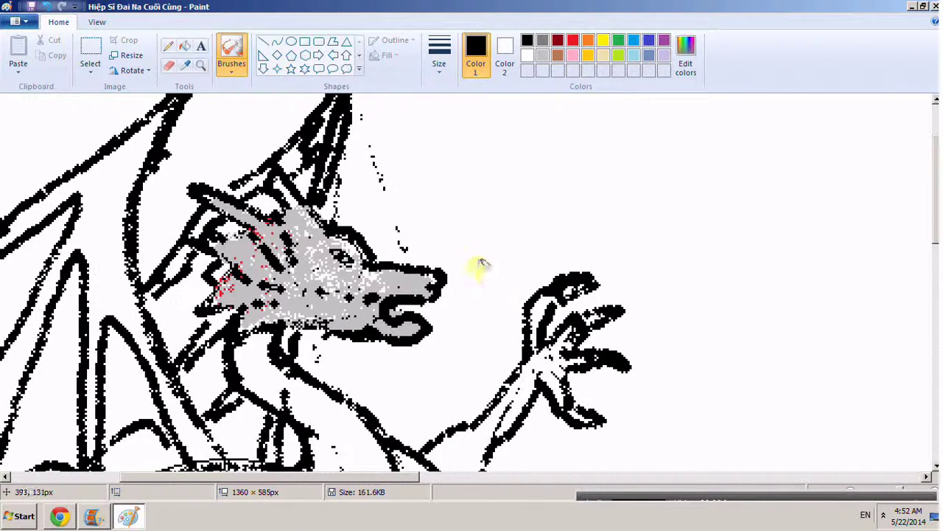
scroll(479, 192, "down", 10)
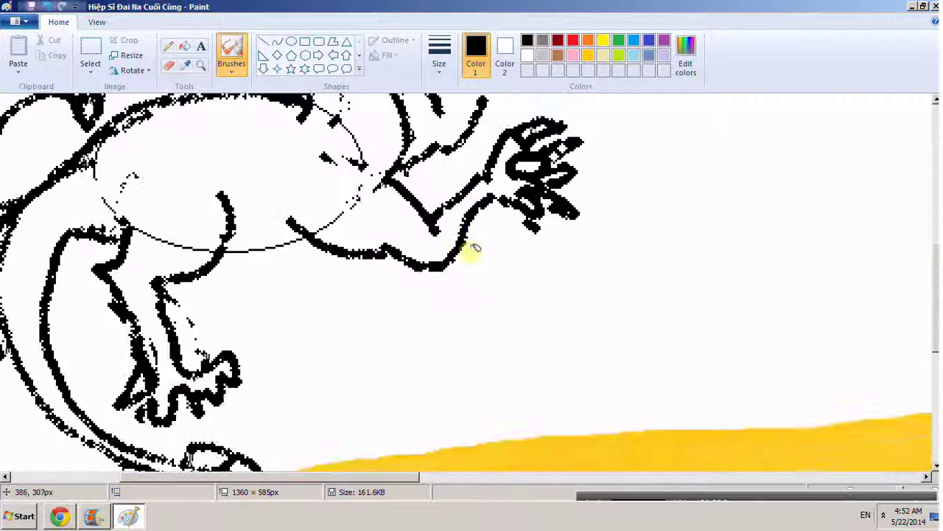
left_click_drag(377, 484, 343, 484)
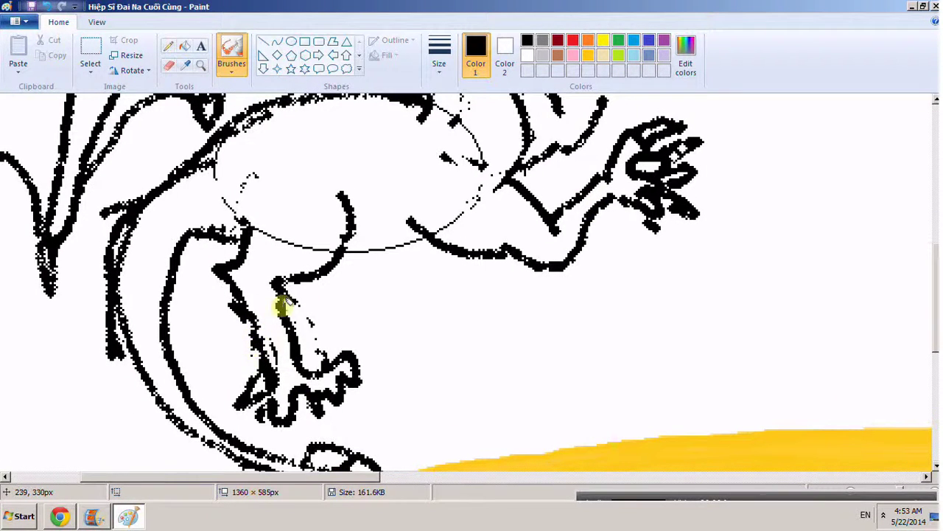
left_click_drag(376, 256, 398, 248)
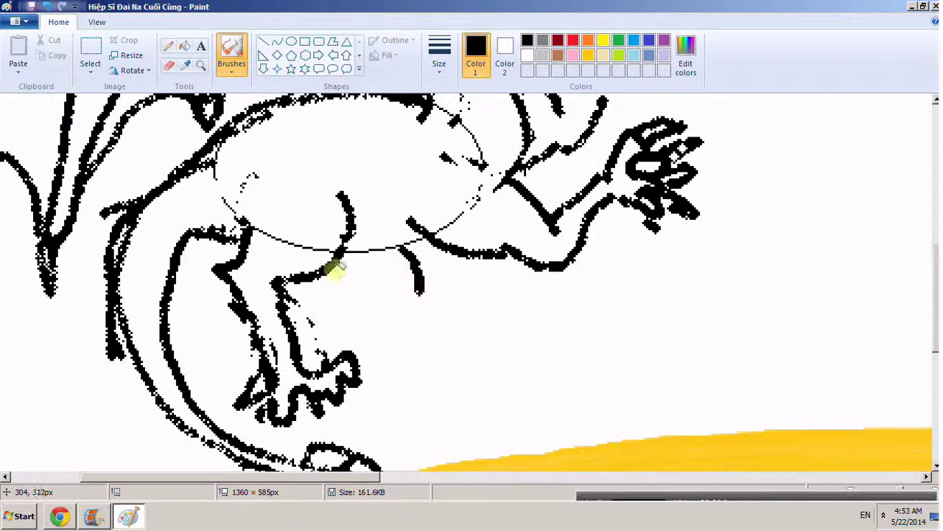
mouse_move(332, 291)
left_mouse_down()
mouse_move(354, 297)
mouse_move(366, 314)
mouse_move(417, 320)
mouse_move(390, 320)
mouse_move(415, 305)
mouse_move(446, 312)
left_mouse_up()
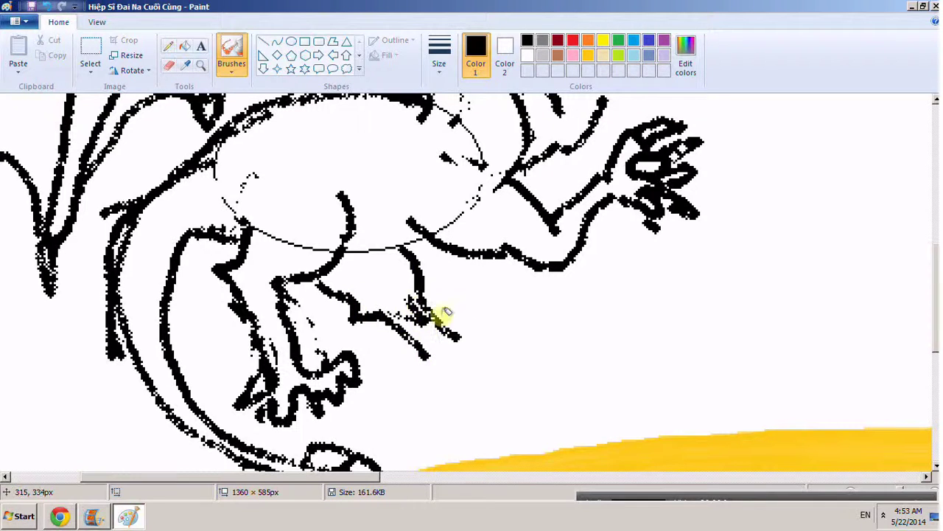
Step: Draw the second hind leg's foot in black with toes and pointed claws
mouse_move(434, 356)
left_mouse_down()
mouse_move(452, 327)
mouse_move(478, 330)
left_mouse_up()
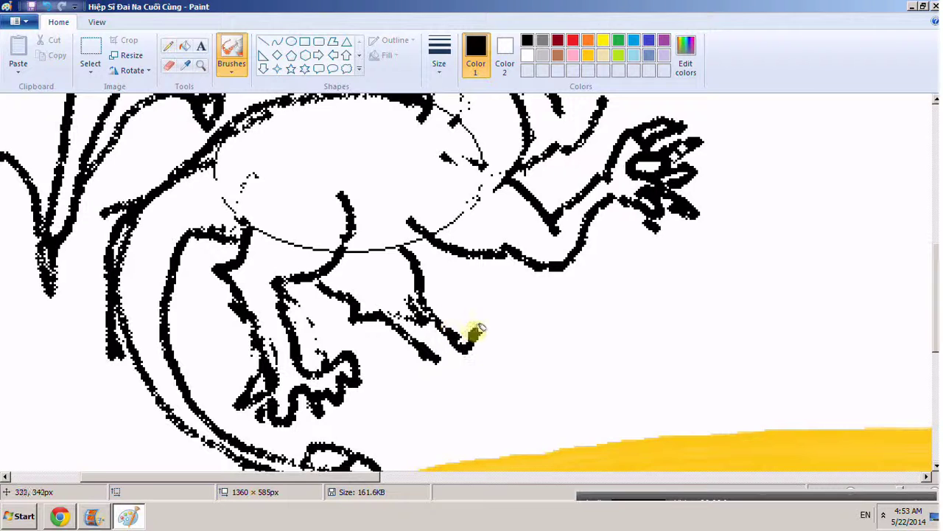
mouse_move(420, 363)
left_mouse_down()
mouse_move(435, 381)
mouse_move(442, 369)
mouse_move(450, 378)
mouse_move(463, 363)
mouse_move(489, 350)
left_mouse_up()
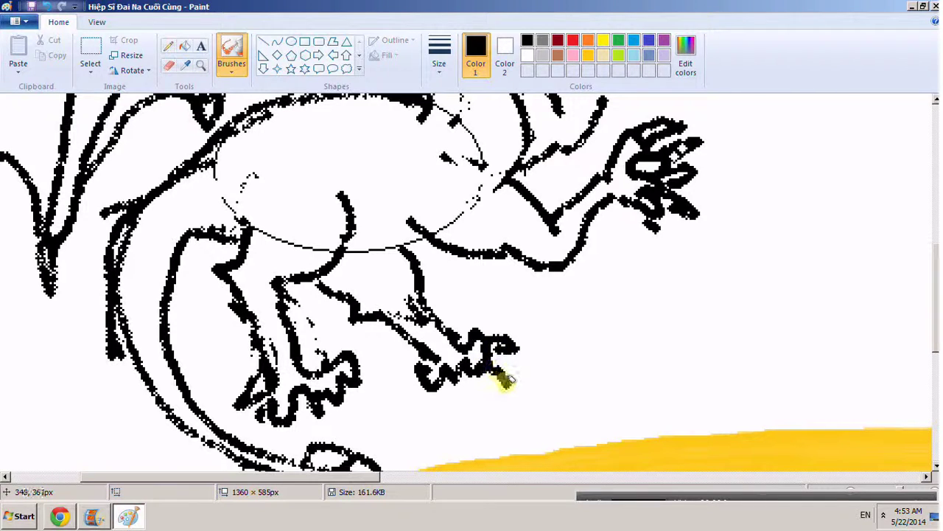
mouse_move(507, 380)
left_mouse_down()
mouse_move(485, 367)
mouse_move(497, 376)
mouse_move(484, 379)
mouse_move(502, 393)
mouse_move(507, 387)
mouse_move(497, 353)
mouse_move(475, 383)
mouse_move(460, 378)
mouse_move(471, 403)
mouse_move(451, 378)
mouse_move(471, 373)
mouse_move(476, 396)
mouse_move(498, 369)
left_mouse_up()
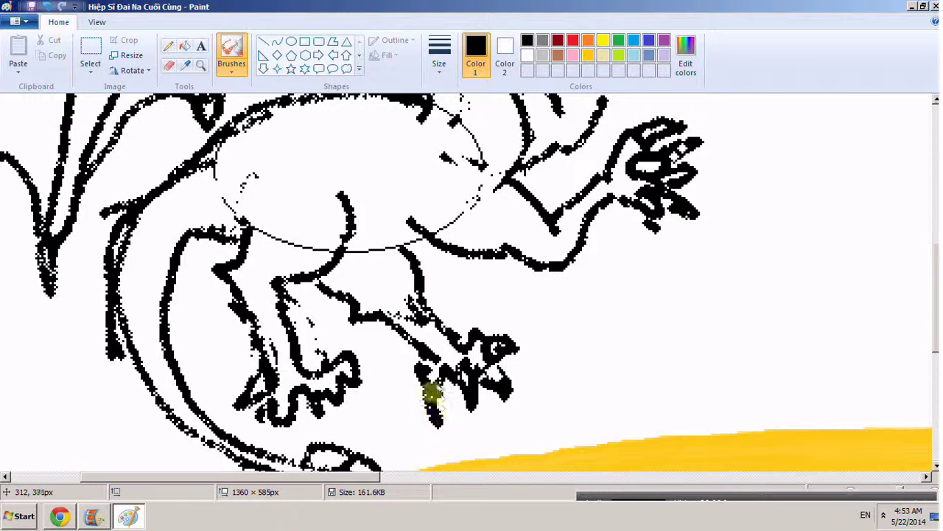
mouse_move(434, 398)
left_mouse_down()
mouse_move(436, 420)
mouse_move(442, 414)
mouse_move(426, 395)
mouse_move(435, 390)
mouse_move(426, 388)
mouse_move(433, 402)
mouse_move(441, 383)
mouse_move(443, 396)
mouse_move(504, 372)
mouse_move(453, 377)
mouse_move(507, 367)
left_mouse_up()
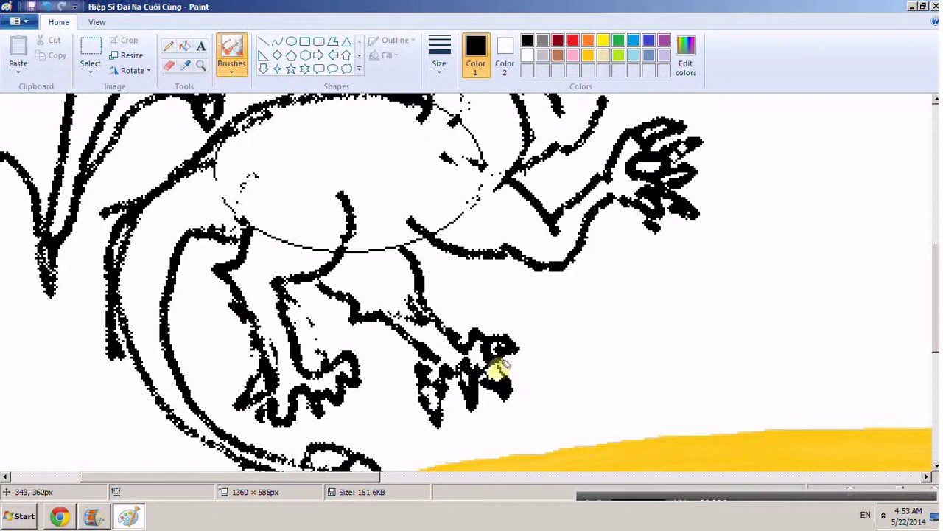
Step: Erase along the stray dashed line trailing from the tail tip across the gold ground
scroll(499, 366, "down", 5)
scroll(498, 358, "up", 2)
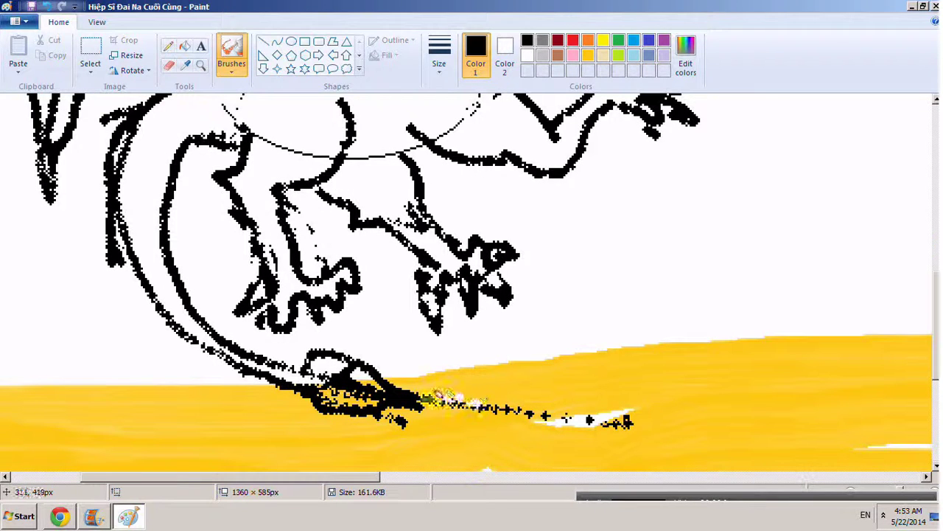
scroll(496, 389, "up", 4)
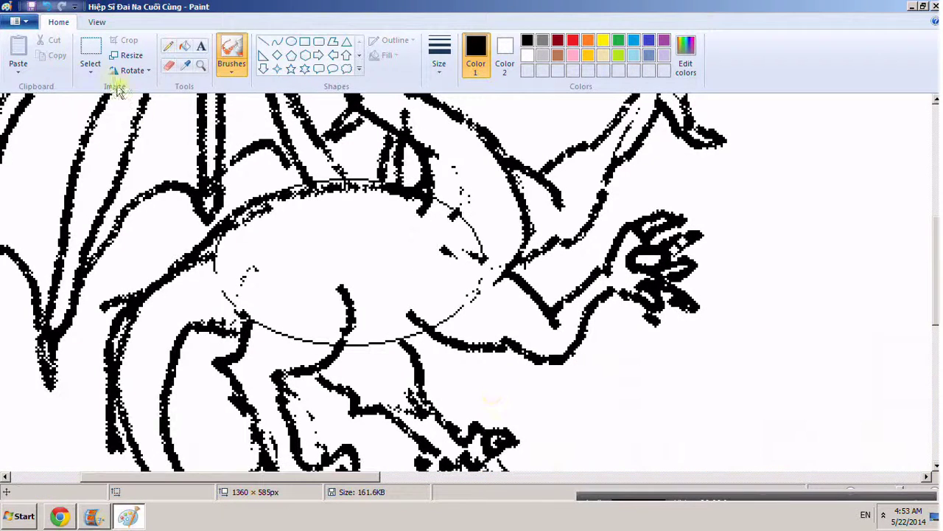
Step: Spray light gray over the top of the near wing's arm using the Airbrush at its largest size
left_click(200, 65)
right_click(305, 204)
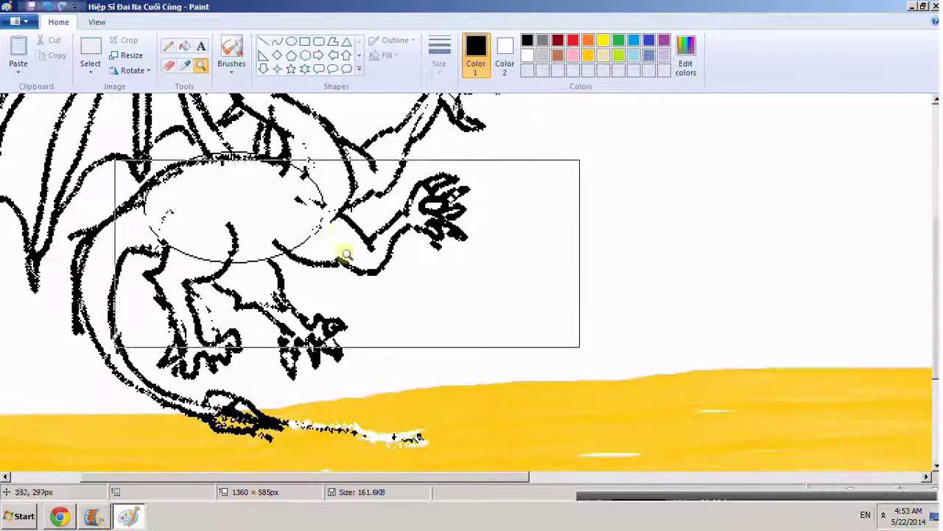
scroll(514, 452, "up", 5)
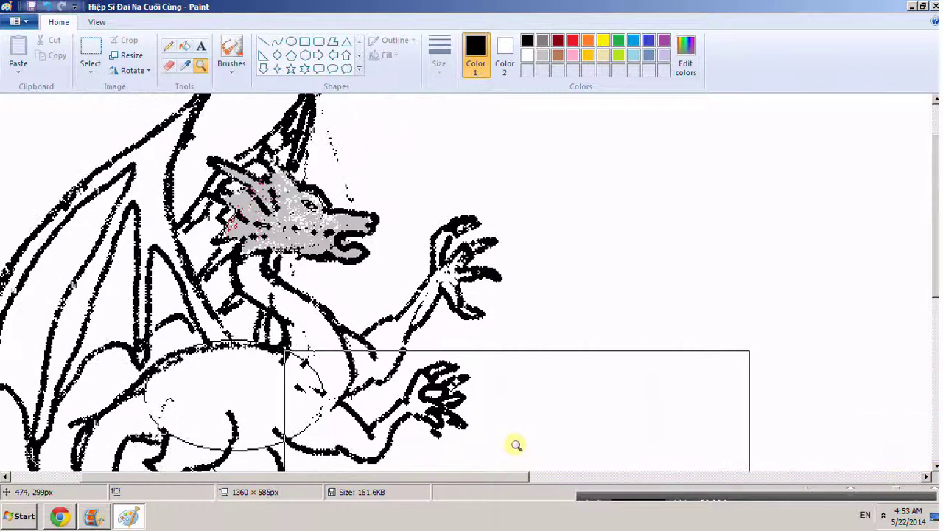
scroll(516, 432, "down", 3)
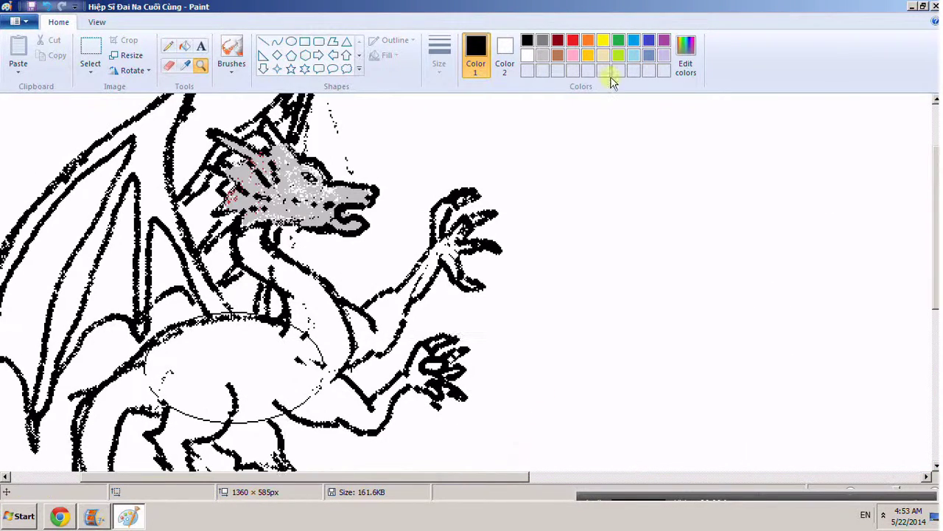
left_click(542, 57)
left_click(201, 65)
left_click(375, 221)
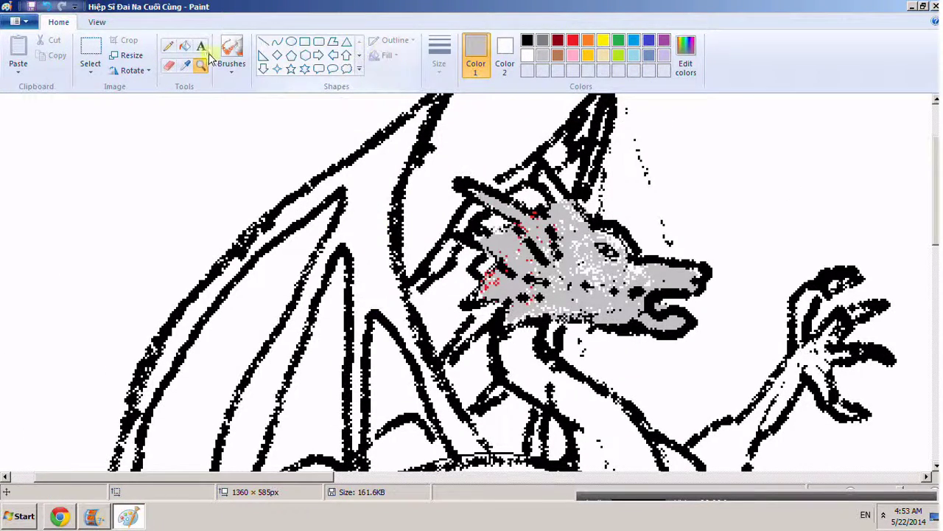
left_click(233, 53)
left_click(238, 74)
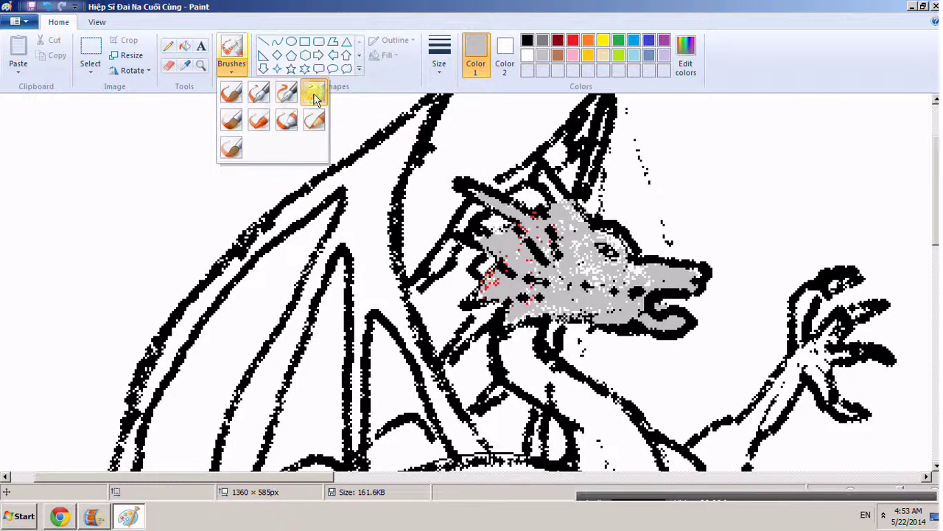
left_click(312, 92)
left_click(447, 71)
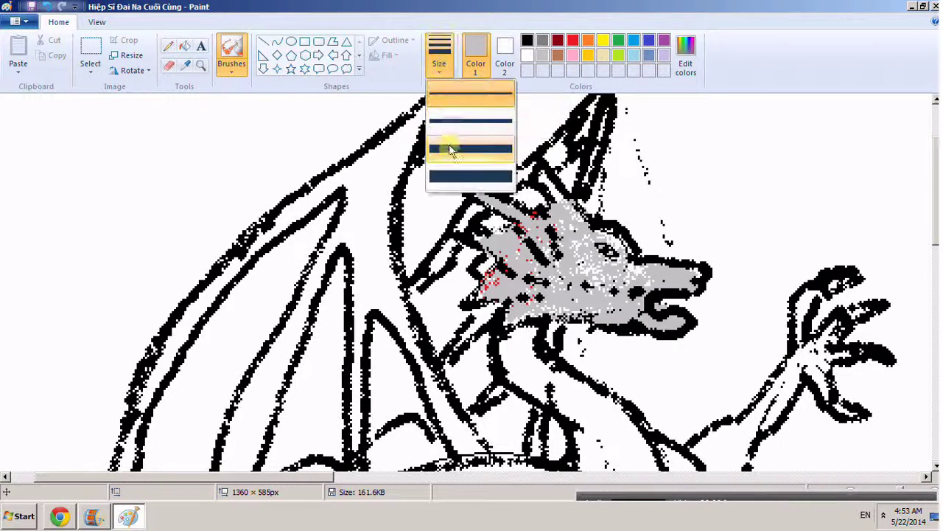
left_click(450, 183)
left_click_drag(393, 150, 391, 149)
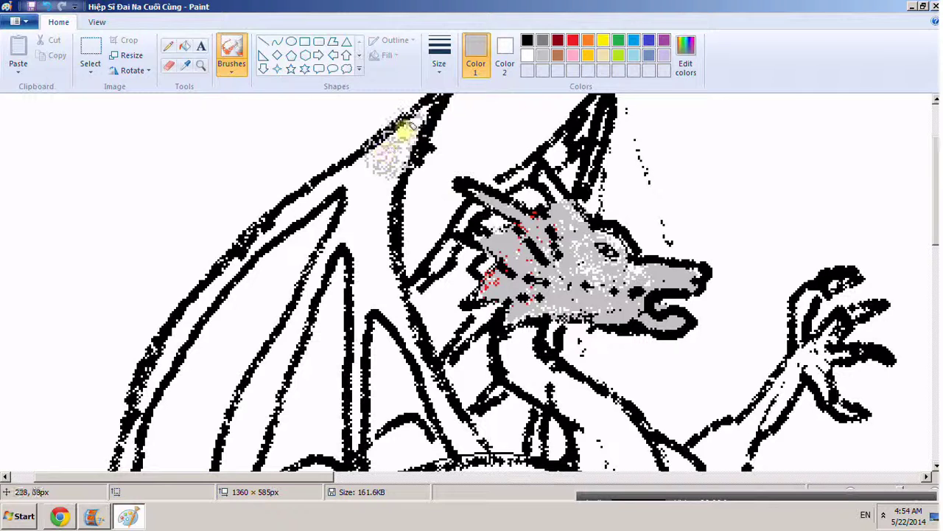
Step: Spray light gray down the rest of the near wing's arm to the dragon's back, using smaller Airbrush sizes
left_click(439, 61)
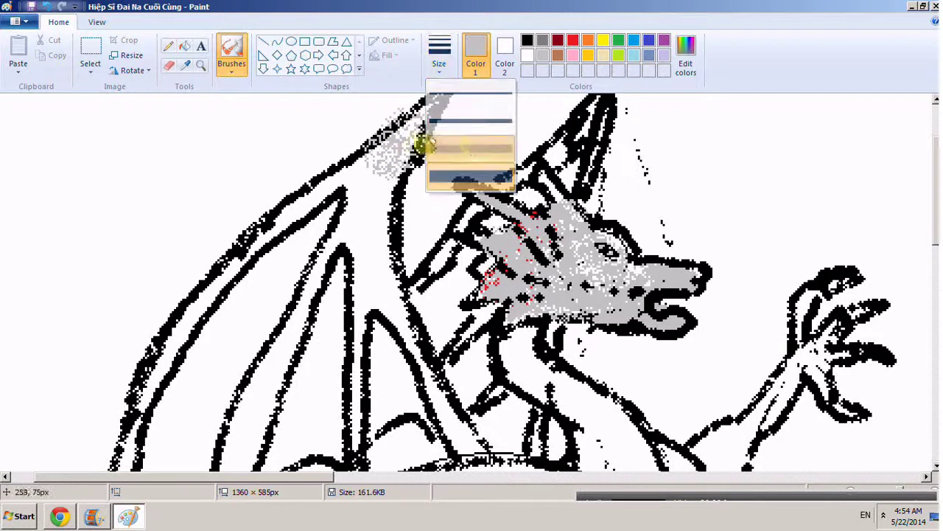
left_click(426, 146)
mouse_move(404, 143)
left_mouse_down()
mouse_move(392, 143)
mouse_move(367, 261)
mouse_move(369, 251)
mouse_move(400, 317)
left_mouse_up()
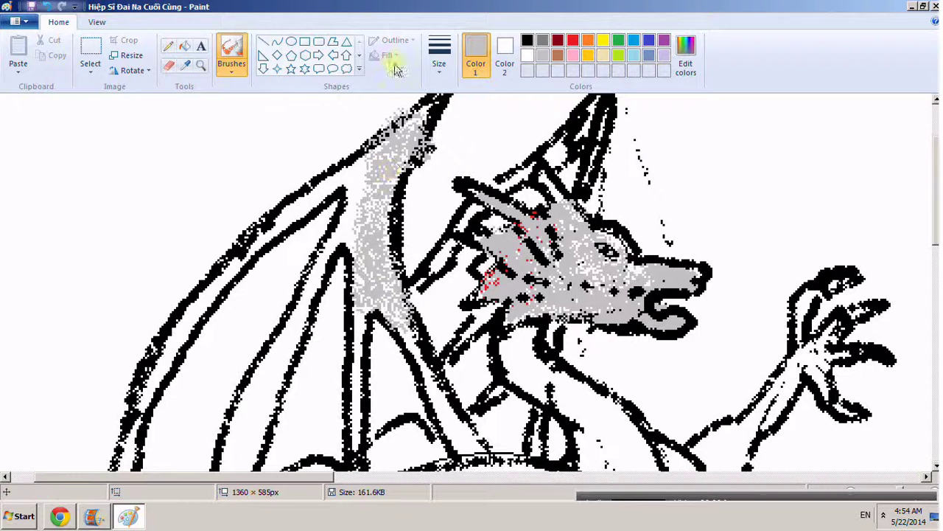
left_click(440, 67)
left_click(474, 126)
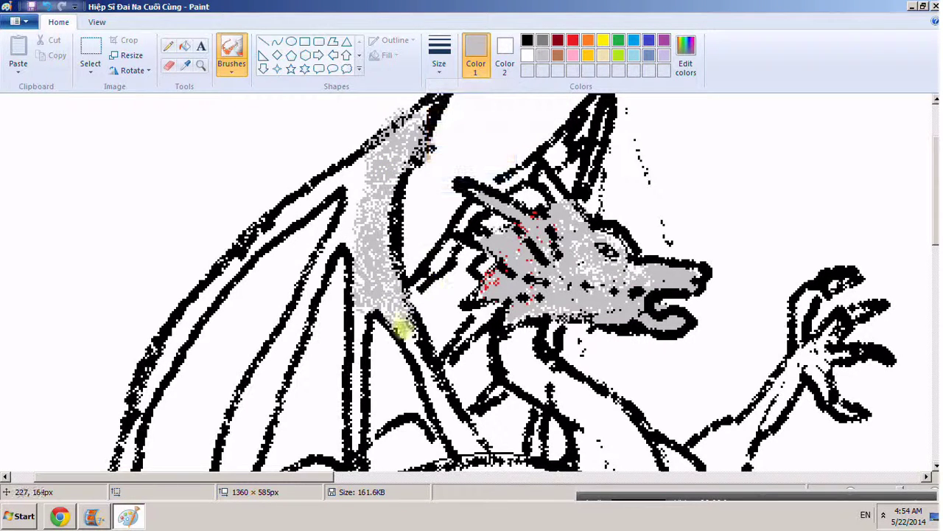
mouse_move(400, 326)
left_mouse_down()
mouse_move(431, 398)
mouse_move(440, 378)
left_mouse_up()
key("ctrl+z")
scroll(480, 336, "down", 3)
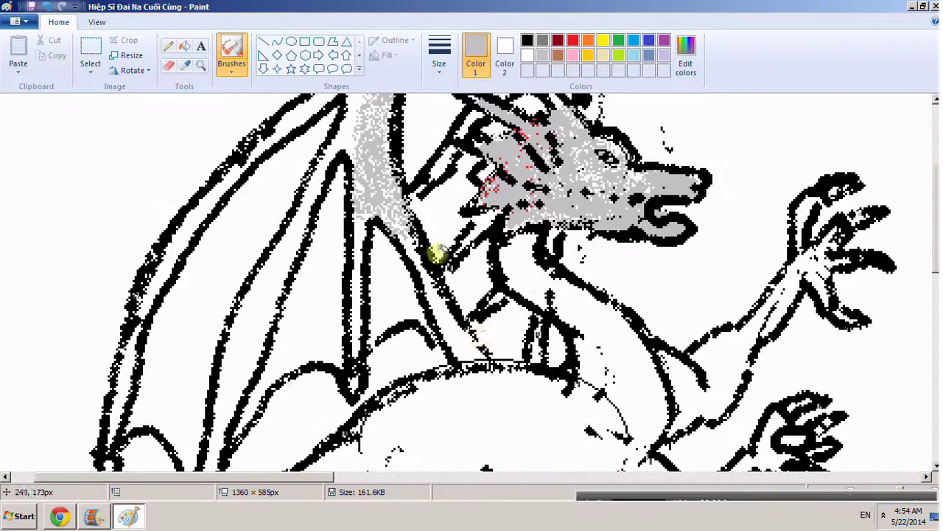
mouse_move(408, 234)
left_mouse_down()
mouse_move(436, 316)
mouse_move(460, 344)
left_mouse_up()
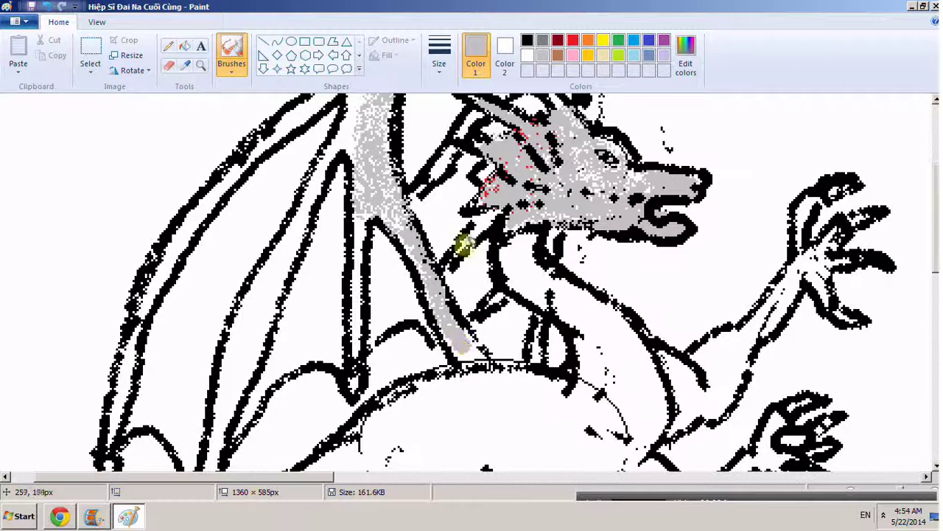
Step: Spray light gray along the far wing's arm behind the head and the near wing's outer and second finger bones
scroll(464, 243, "up", 3)
mouse_move(470, 249)
left_mouse_down()
mouse_move(424, 274)
mouse_move(463, 219)
mouse_move(521, 174)
mouse_move(502, 180)
mouse_move(584, 125)
left_mouse_up()
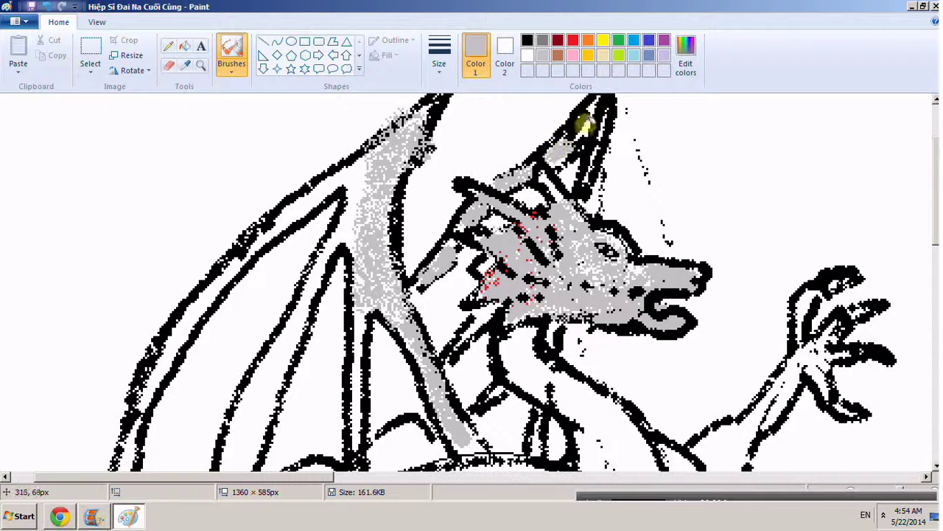
mouse_move(346, 173)
left_mouse_down()
mouse_move(278, 224)
mouse_move(223, 273)
mouse_move(168, 336)
mouse_move(155, 364)
left_mouse_up()
scroll(193, 321, "down", 3)
mouse_move(193, 320)
left_mouse_down()
mouse_move(184, 219)
mouse_move(116, 379)
left_mouse_up()
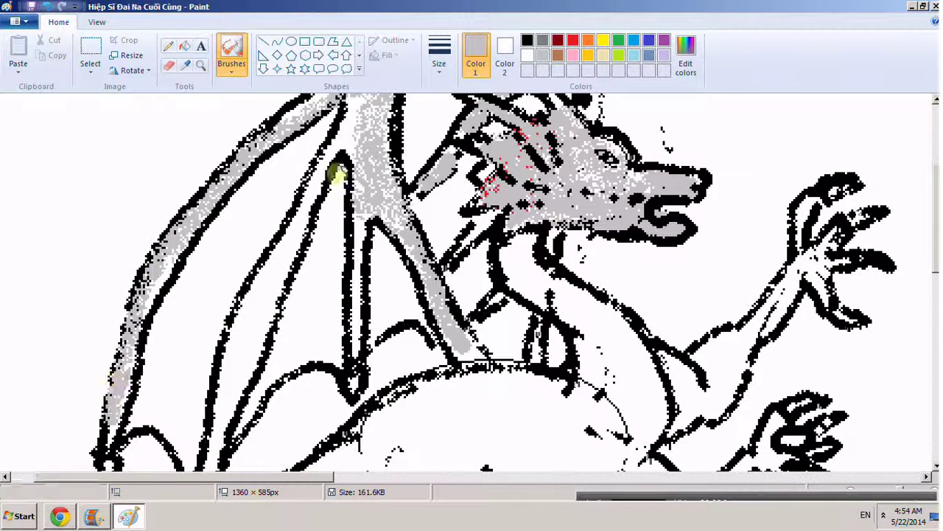
mouse_move(367, 109)
left_mouse_down()
mouse_move(294, 226)
mouse_move(226, 392)
mouse_move(280, 307)
left_mouse_up()
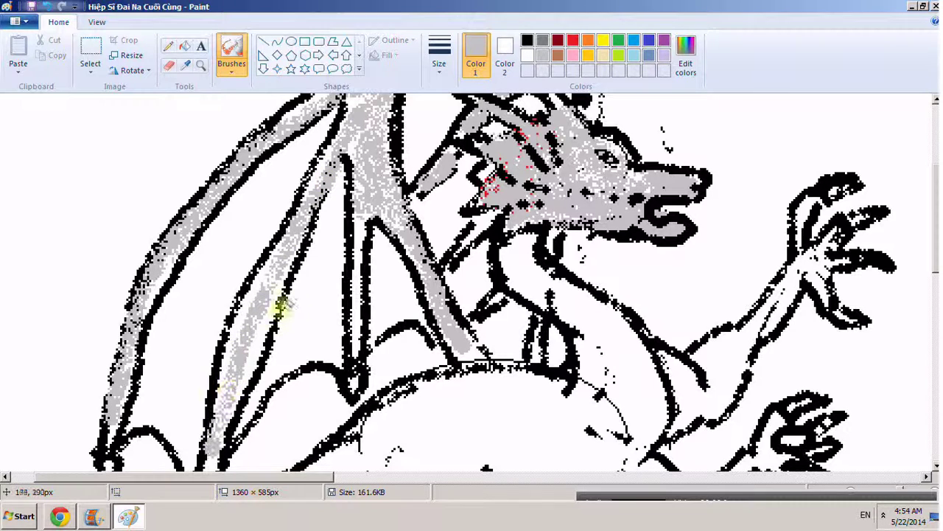
Step: Touch up the near wing's upper joint in gray, clear inside its tip claw and redraw the claw's black outline
scroll(387, 184, "up", 6)
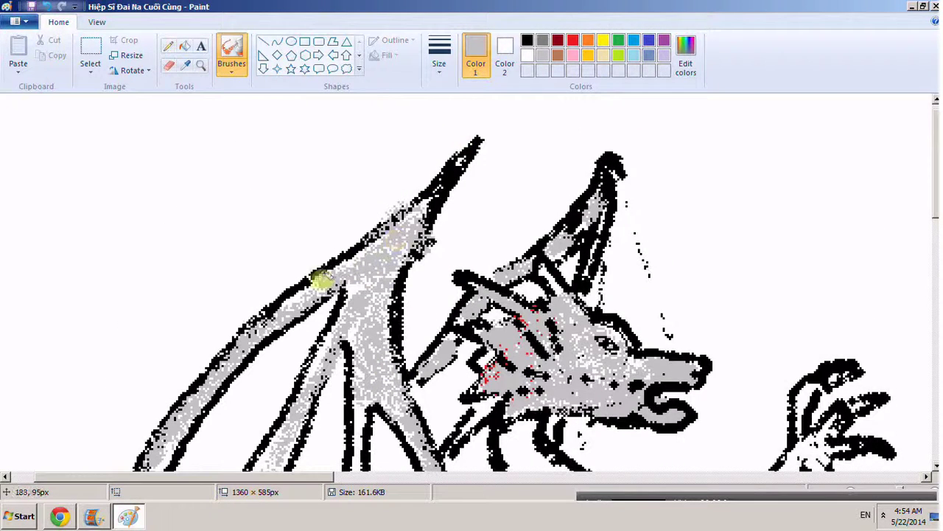
mouse_move(410, 202)
left_mouse_down()
mouse_move(435, 213)
mouse_move(424, 205)
mouse_move(461, 159)
mouse_move(437, 192)
left_mouse_up()
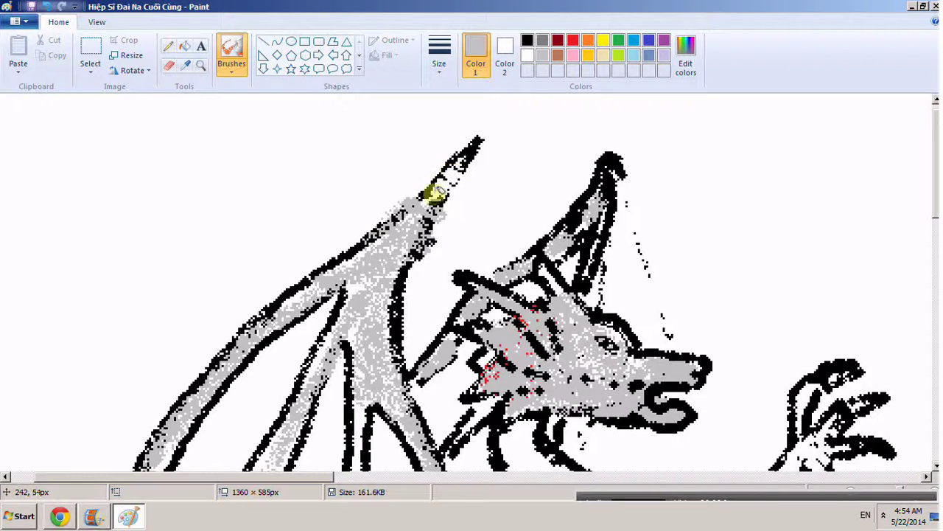
left_click(527, 40)
mouse_move(464, 150)
left_mouse_down()
mouse_move(437, 212)
mouse_move(463, 171)
mouse_move(422, 188)
mouse_move(458, 165)
mouse_move(431, 179)
left_mouse_up()
Step: Spray light gray over the lower second and outer finger bones, the third finger bone and the arm's base on the near wing
scroll(476, 148, "down", 3)
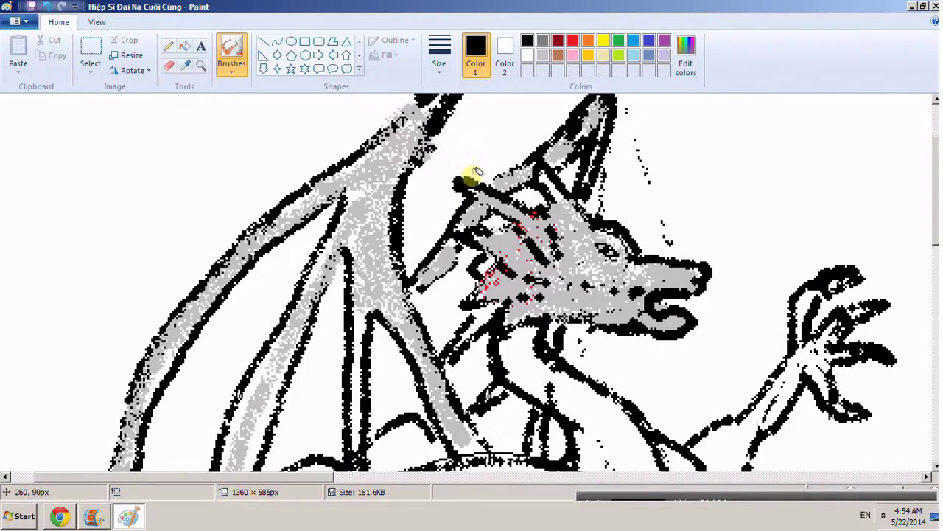
scroll(472, 177, "down", 9)
scroll(384, 207, "up", 3)
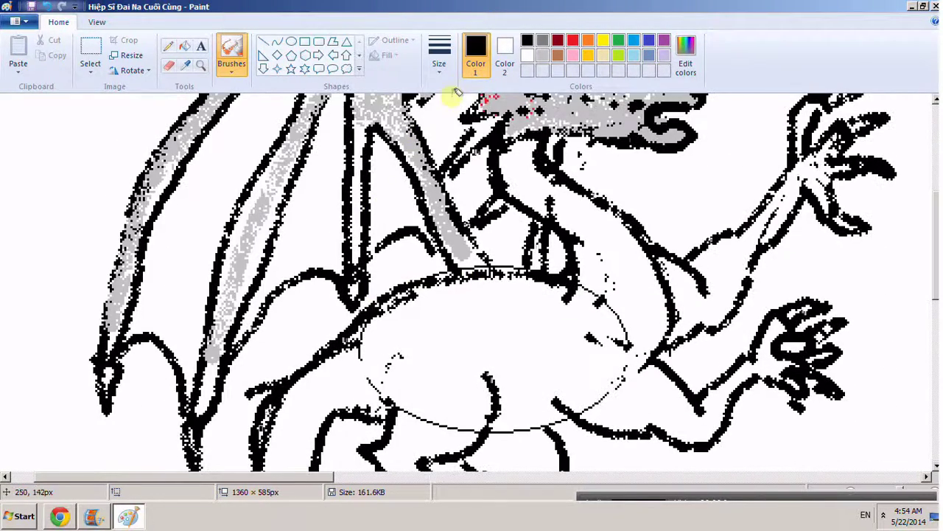
left_click(543, 55)
left_click_drag(270, 193, 232, 295)
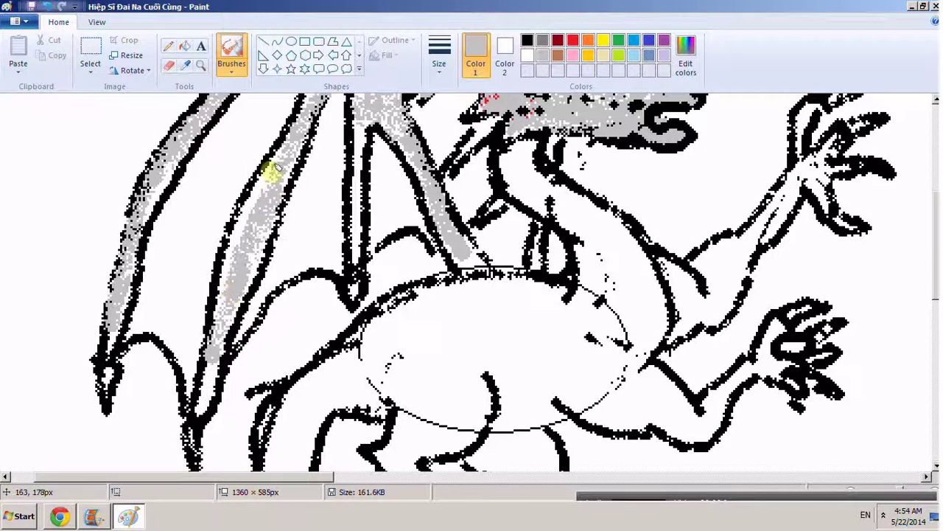
mouse_move(272, 171)
left_mouse_down()
mouse_move(200, 349)
mouse_move(216, 368)
mouse_move(118, 297)
left_mouse_up()
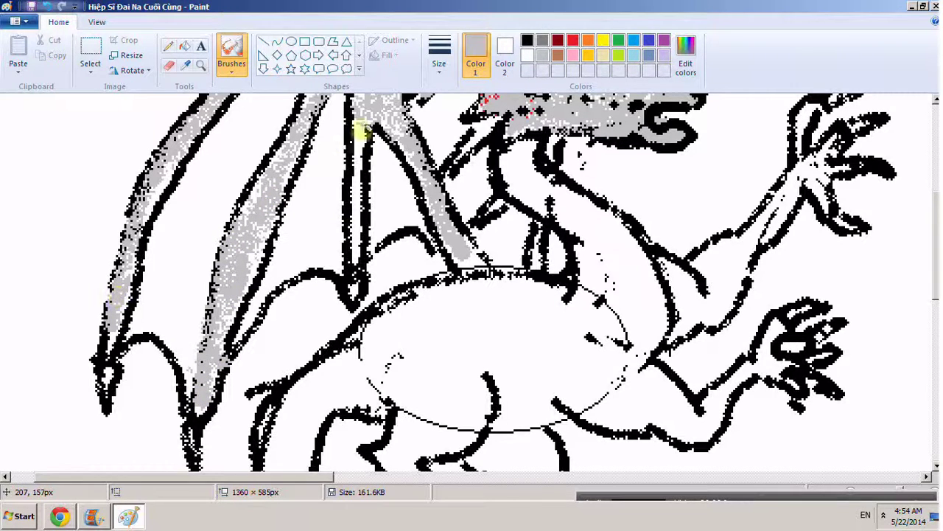
left_click_drag(361, 129, 358, 271)
left_click_drag(435, 230, 463, 259)
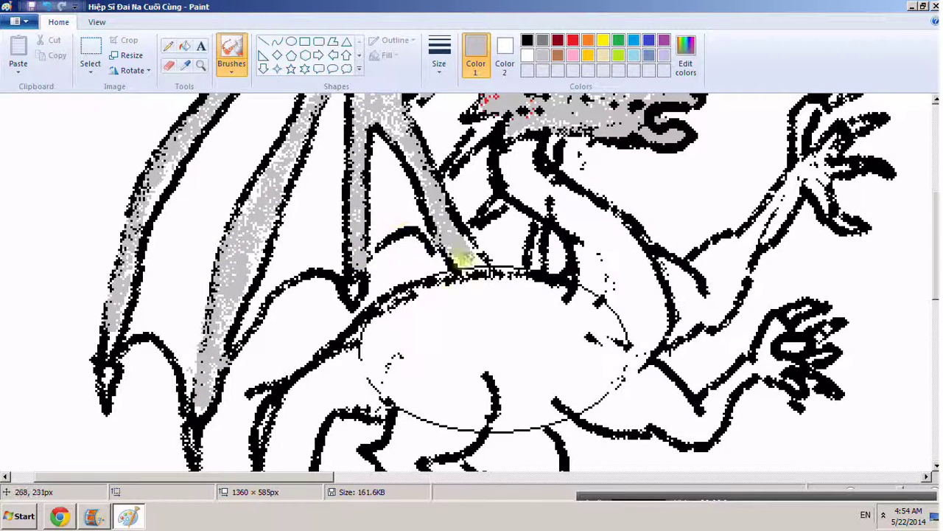
Step: Spray light gray along the tail from the rear of the body ellipse down to the tail tip
scroll(463, 260, "down", 5)
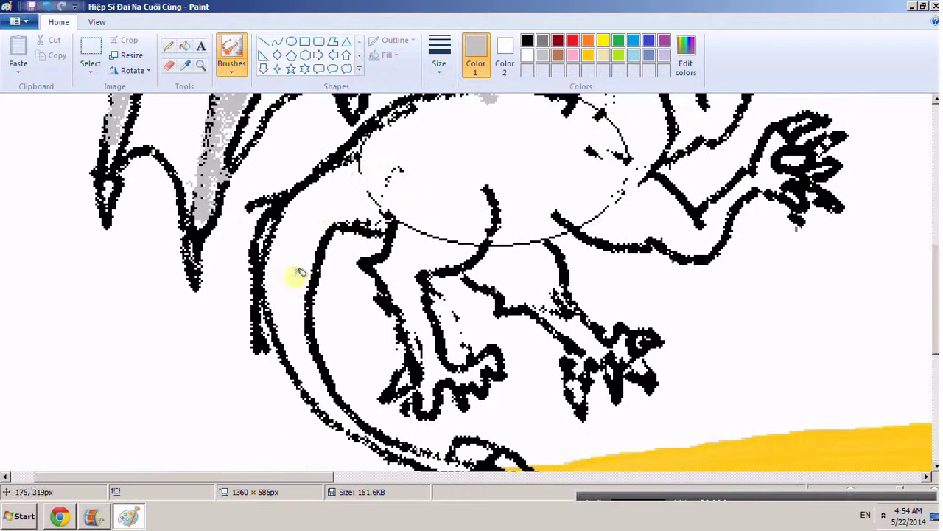
mouse_move(365, 158)
left_mouse_down()
mouse_move(321, 193)
mouse_move(296, 247)
mouse_move(295, 353)
mouse_move(359, 431)
mouse_move(446, 462)
left_mouse_up()
mouse_move(377, 183)
left_mouse_down()
mouse_move(347, 181)
mouse_move(289, 225)
mouse_move(290, 317)
mouse_move(285, 234)
mouse_move(281, 303)
mouse_move(345, 227)
mouse_move(347, 199)
mouse_move(307, 259)
mouse_move(301, 308)
mouse_move(311, 337)
left_mouse_up()
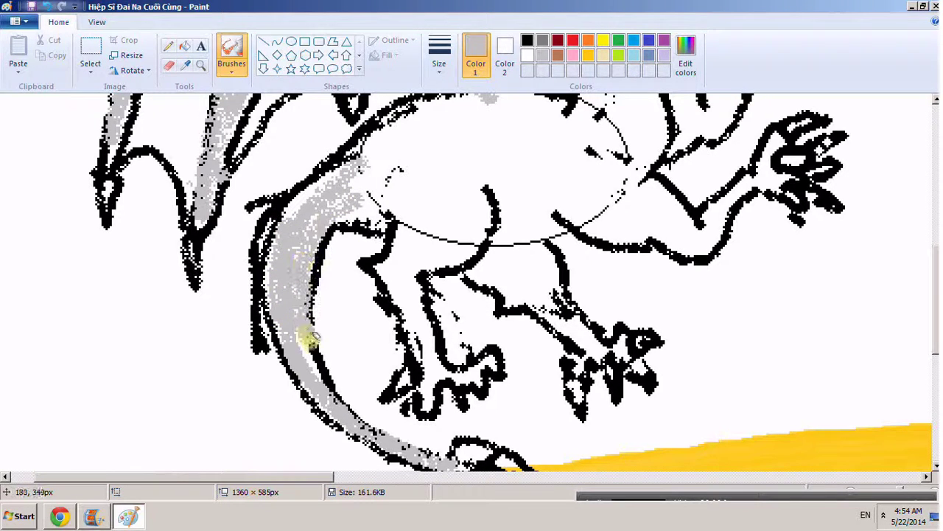
mouse_move(358, 186)
left_mouse_down()
mouse_move(292, 196)
mouse_move(276, 226)
mouse_move(281, 292)
left_mouse_up()
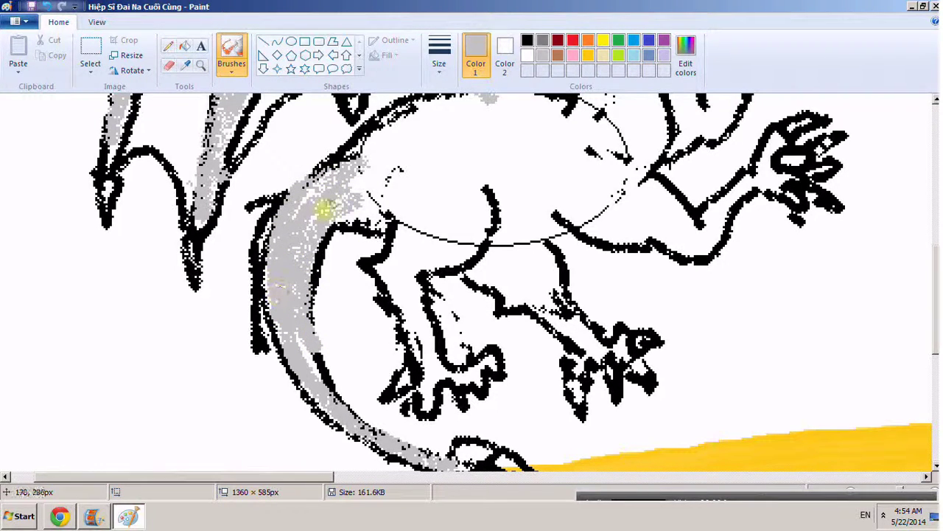
Step: Spray light gray down the first hind leg's shin into its foot, undoing a stray stroke
mouse_move(324, 211)
left_mouse_down()
mouse_move(347, 202)
mouse_move(398, 219)
mouse_move(386, 213)
mouse_move(394, 211)
mouse_move(405, 262)
mouse_move(399, 328)
mouse_move(419, 349)
left_mouse_up()
key("ctrl+z")
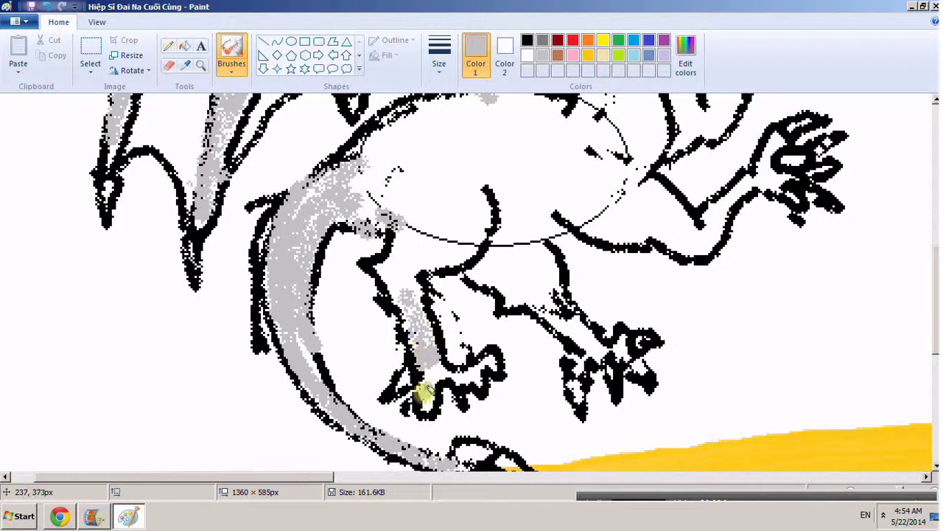
scroll(435, 362, "down", 3)
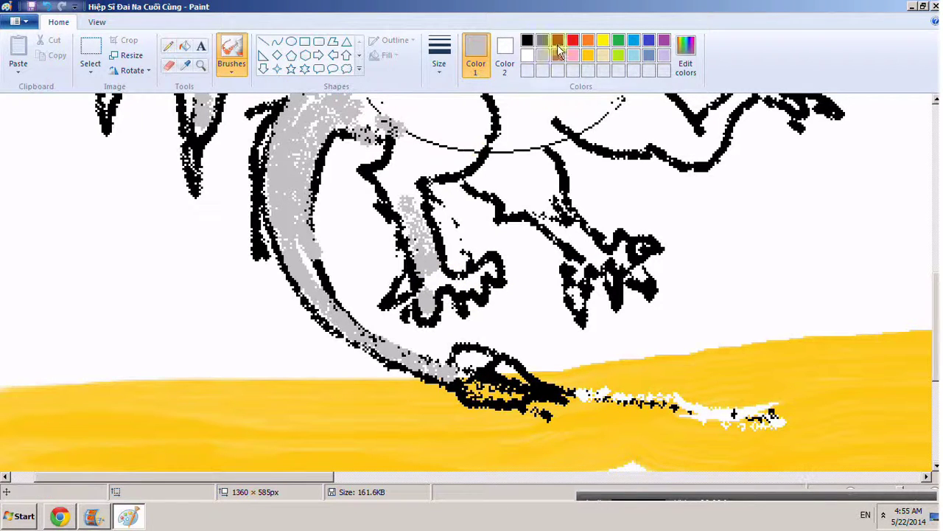
Step: Draw pointed black claws on the toes of the first hind leg's foot
left_click(527, 40)
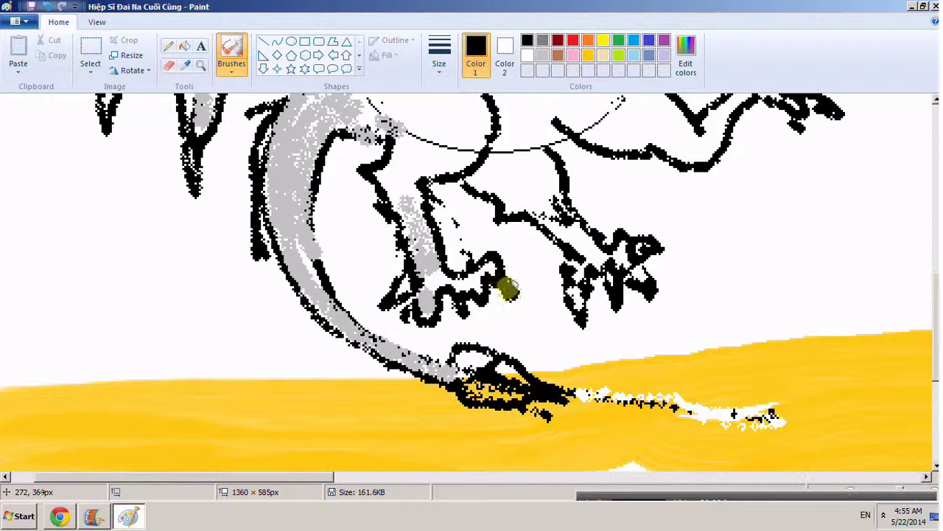
left_click_drag(507, 293, 515, 294)
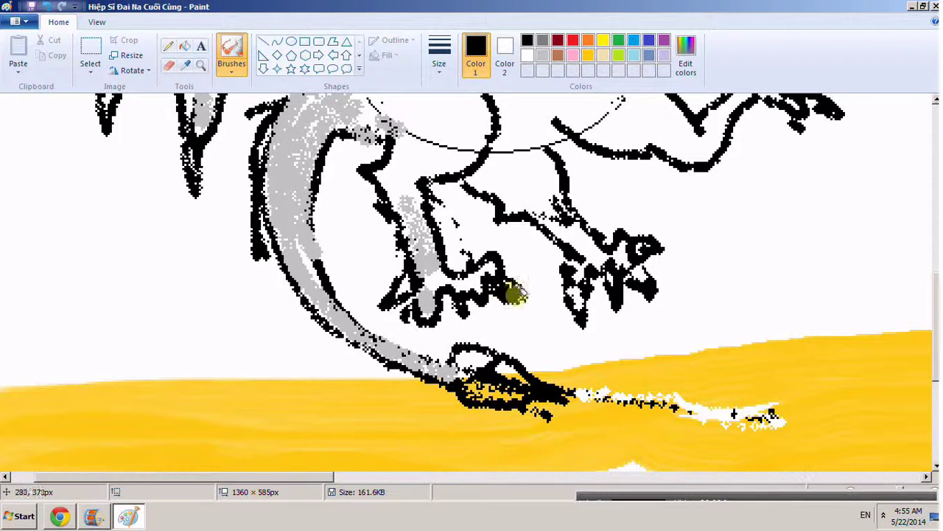
left_click(440, 55)
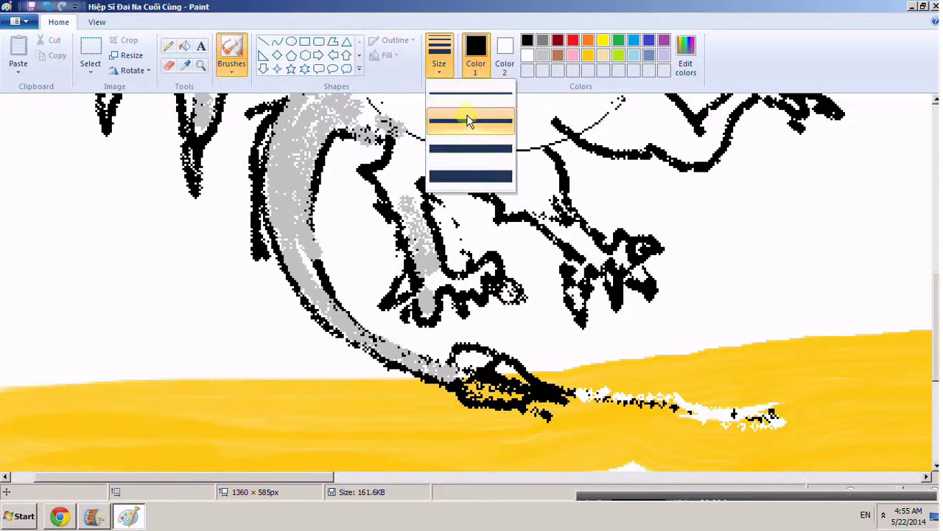
left_click(470, 179)
mouse_move(514, 295)
left_mouse_down()
mouse_move(476, 310)
mouse_move(493, 327)
mouse_move(455, 313)
left_mouse_up()
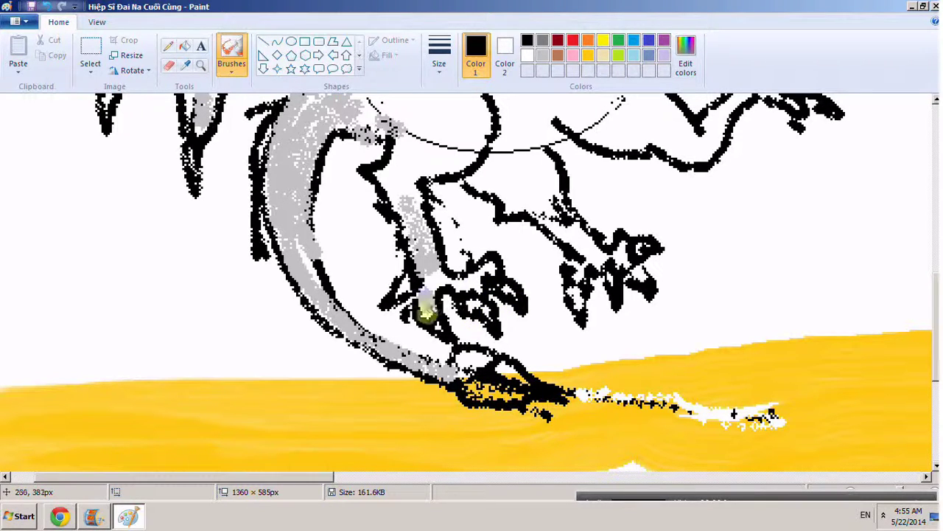
mouse_move(387, 322)
left_mouse_down()
mouse_move(400, 288)
mouse_move(396, 319)
mouse_move(390, 295)
mouse_move(400, 301)
mouse_move(394, 312)
left_mouse_up()
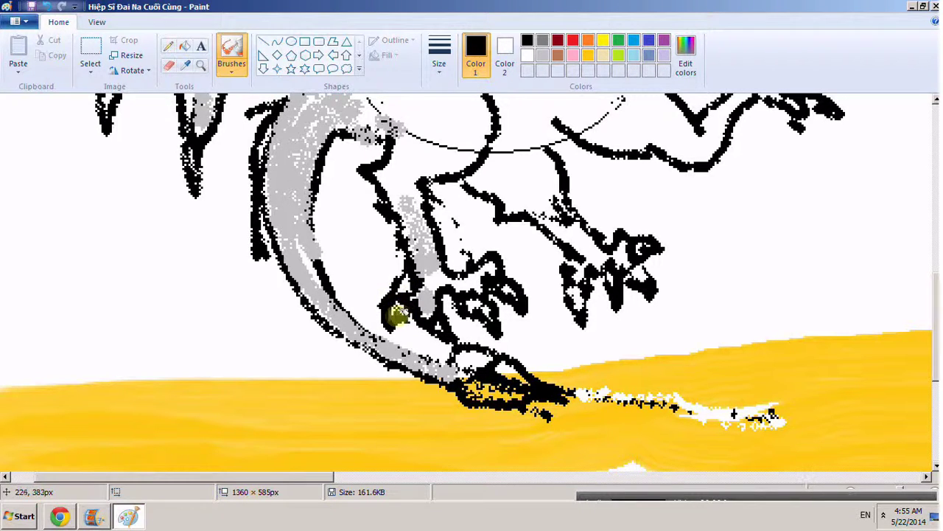
Step: Rework the second hind leg's foot in black, adding an upper clawed toe and clearing the middle claw
scroll(516, 310, "up", 5)
scroll(482, 339, "down", 3)
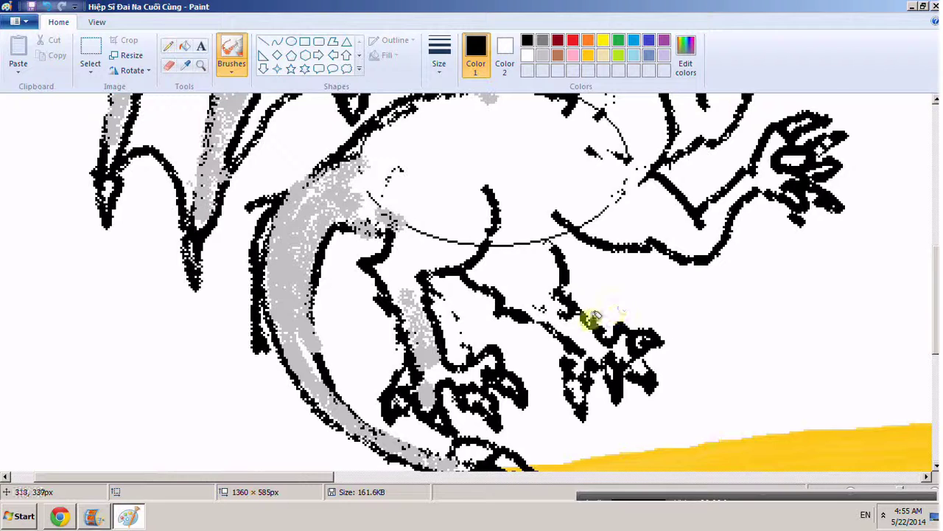
mouse_move(613, 300)
left_mouse_down()
mouse_move(609, 324)
mouse_move(611, 296)
left_mouse_up()
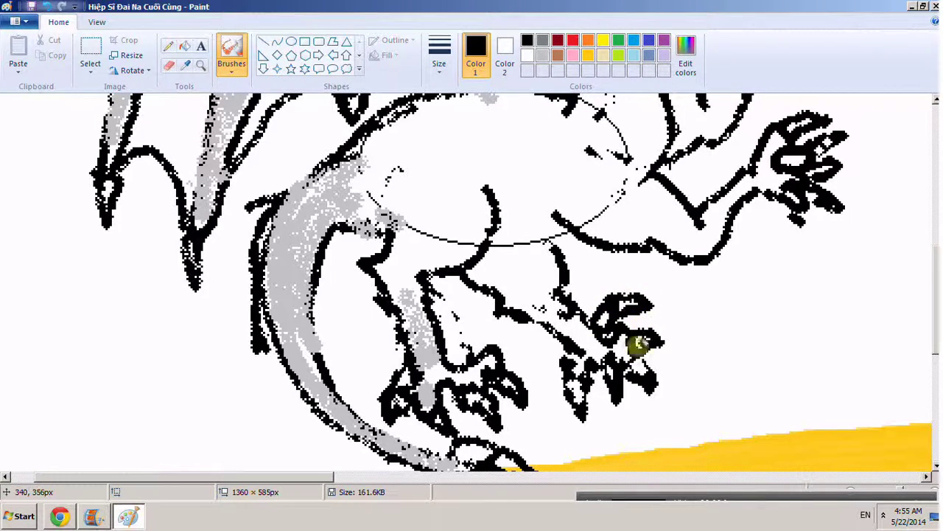
mouse_move(624, 347)
left_mouse_down()
mouse_move(626, 370)
mouse_move(604, 375)
mouse_move(622, 388)
left_mouse_up()
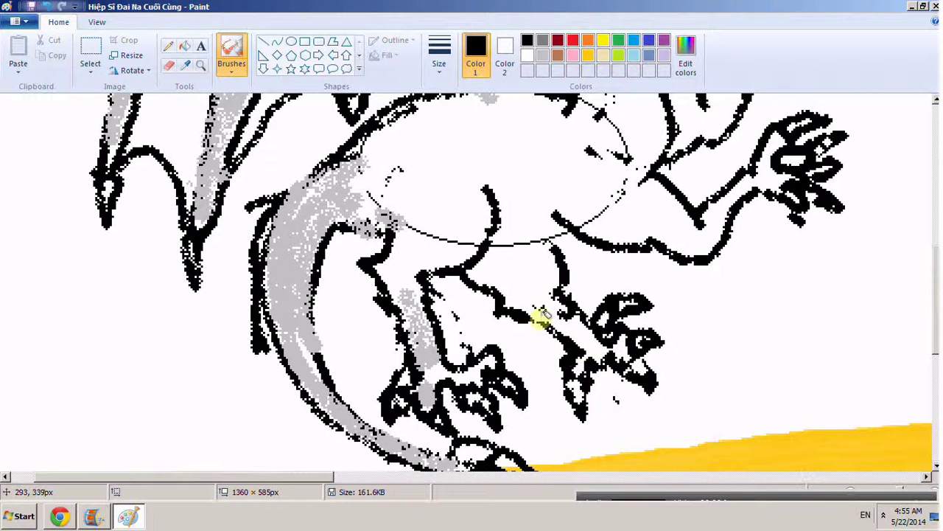
Step: Spray light gray over the rear of the body ellipse and along the inside of the back outline up to the shoulder
left_click(543, 55)
left_click_drag(501, 184, 479, 186)
mouse_move(398, 158)
left_mouse_down()
mouse_move(369, 189)
mouse_move(366, 212)
mouse_move(352, 168)
left_mouse_up()
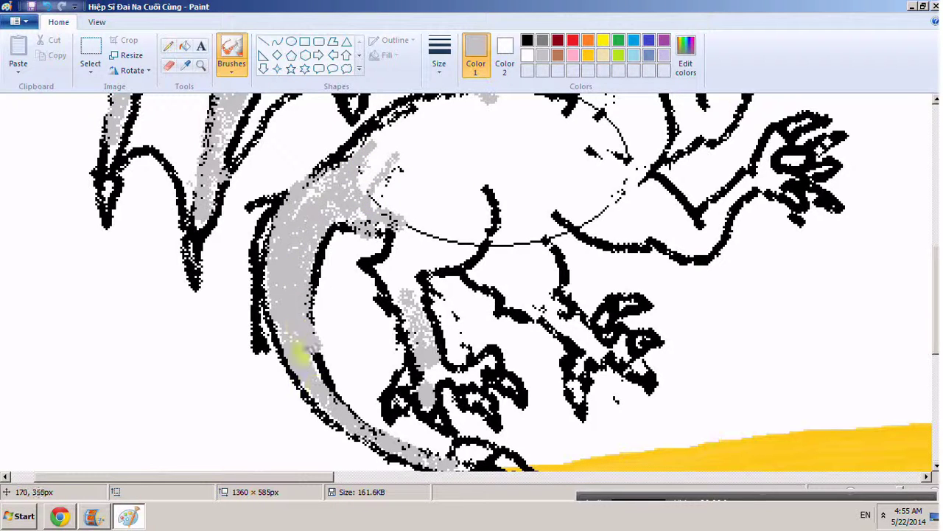
scroll(279, 314, "up", 3)
mouse_move(351, 246)
left_mouse_down()
mouse_move(401, 212)
mouse_move(465, 199)
mouse_move(545, 209)
left_mouse_up()
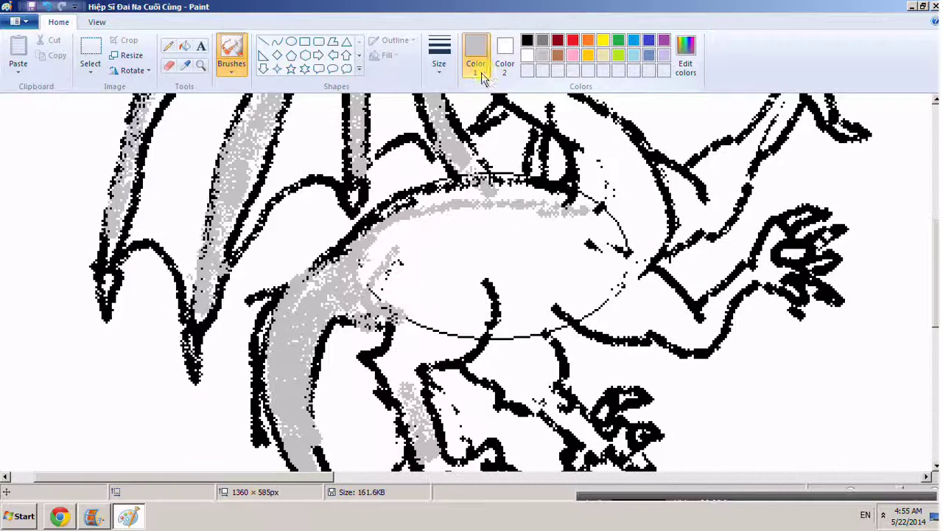
Step: Save the picture, then spray light gray over the whole body ellipse with the third line thickness, undoing stray strokes
left_click(440, 59)
left_click(464, 147)
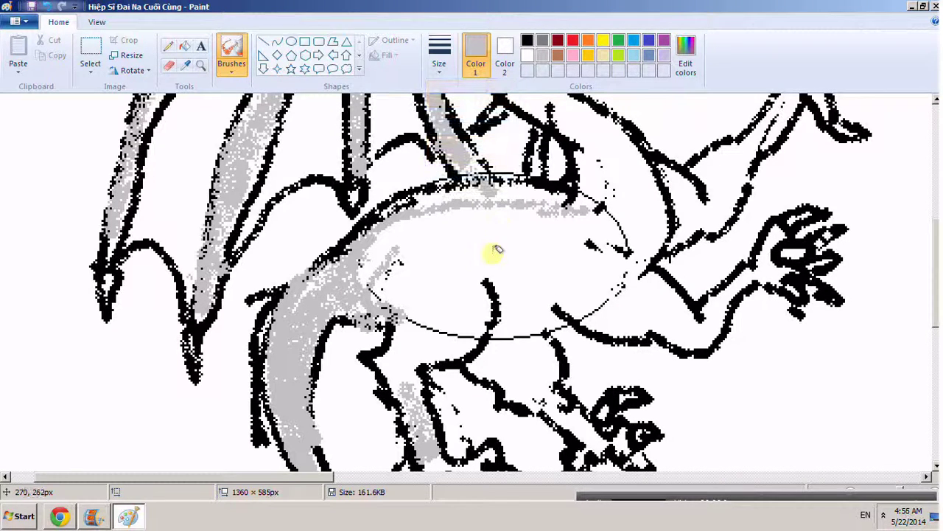
left_click(14, 20)
left_click(61, 109)
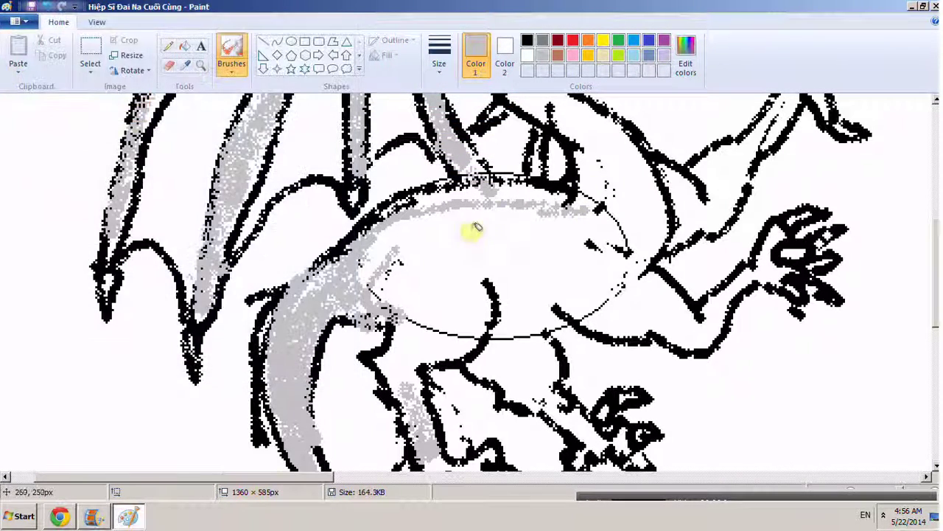
mouse_move(474, 226)
left_mouse_down()
mouse_move(423, 265)
mouse_move(412, 240)
mouse_move(375, 276)
mouse_move(392, 222)
mouse_move(539, 202)
mouse_move(608, 247)
mouse_move(599, 270)
mouse_move(534, 286)
mouse_move(519, 329)
mouse_move(499, 221)
mouse_move(495, 273)
mouse_move(438, 288)
mouse_move(402, 263)
mouse_move(449, 291)
mouse_move(486, 282)
mouse_move(477, 316)
mouse_move(409, 276)
mouse_move(460, 303)
mouse_move(486, 282)
mouse_move(477, 239)
mouse_move(505, 212)
left_mouse_up()
key("ctrl+z")
key("ctrl+z")
mouse_move(471, 260)
left_mouse_down()
mouse_move(461, 308)
mouse_move(435, 313)
mouse_move(398, 276)
mouse_move(425, 275)
mouse_move(462, 227)
mouse_move(522, 217)
mouse_move(537, 269)
mouse_move(480, 237)
mouse_move(557, 239)
mouse_move(569, 251)
mouse_move(575, 244)
mouse_move(524, 229)
mouse_move(471, 230)
mouse_move(450, 196)
mouse_move(427, 210)
mouse_move(423, 243)
mouse_move(511, 233)
mouse_move(518, 289)
left_mouse_up()
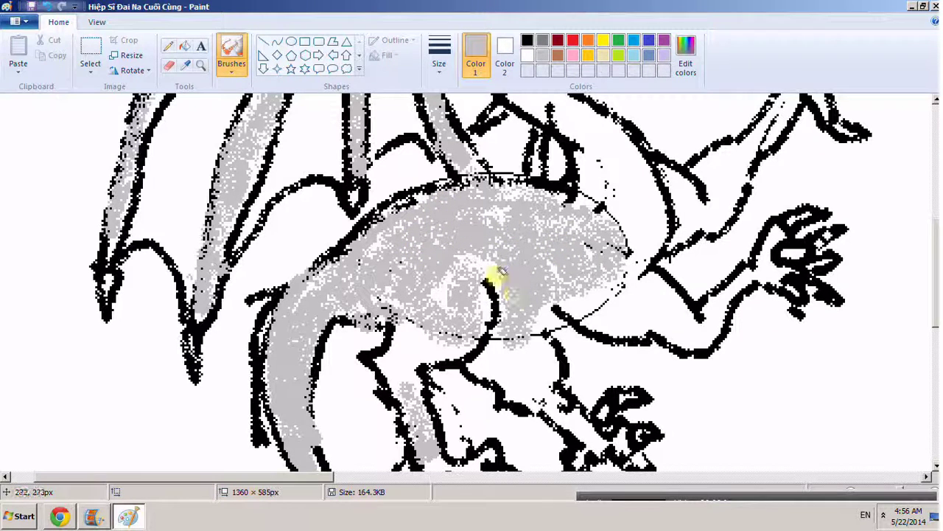
Step: Spray light gray over both hind legs from the thighs down to the feet, undoing a stroke that covers the outline
scroll(495, 273, "down", 3)
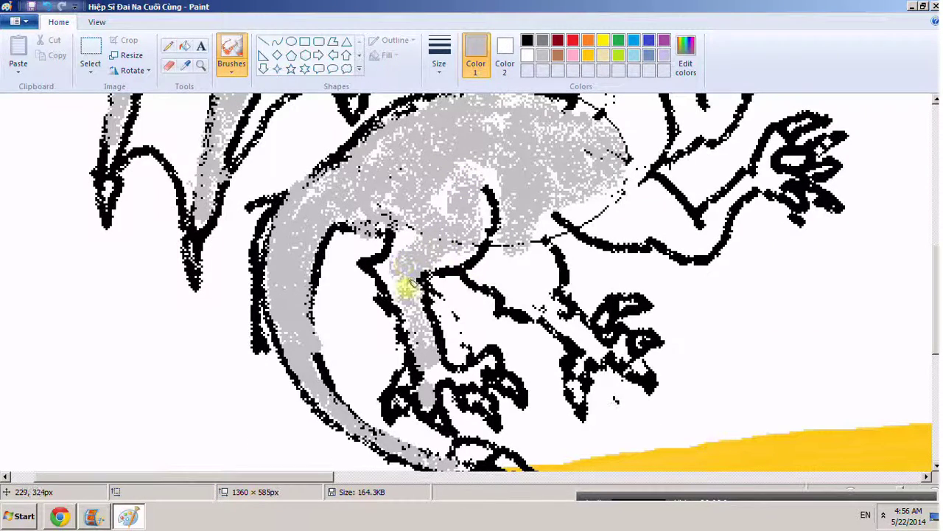
mouse_move(411, 286)
left_mouse_down()
mouse_move(491, 249)
mouse_move(527, 258)
mouse_move(543, 308)
mouse_move(573, 339)
left_mouse_up()
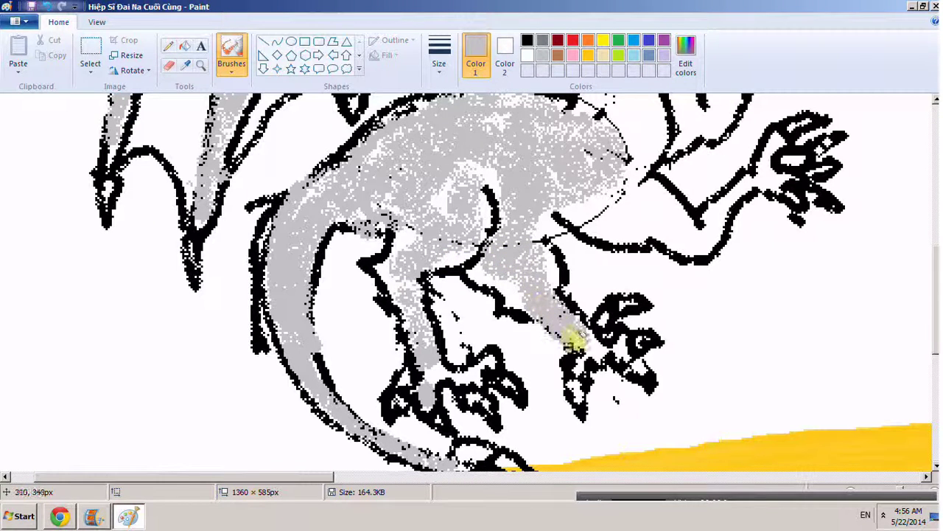
key("ctrl+z")
mouse_move(530, 258)
left_mouse_down()
mouse_move(499, 271)
mouse_move(516, 247)
mouse_move(536, 286)
mouse_move(540, 251)
mouse_move(525, 297)
left_mouse_up()
left_click_drag(569, 318, 583, 339)
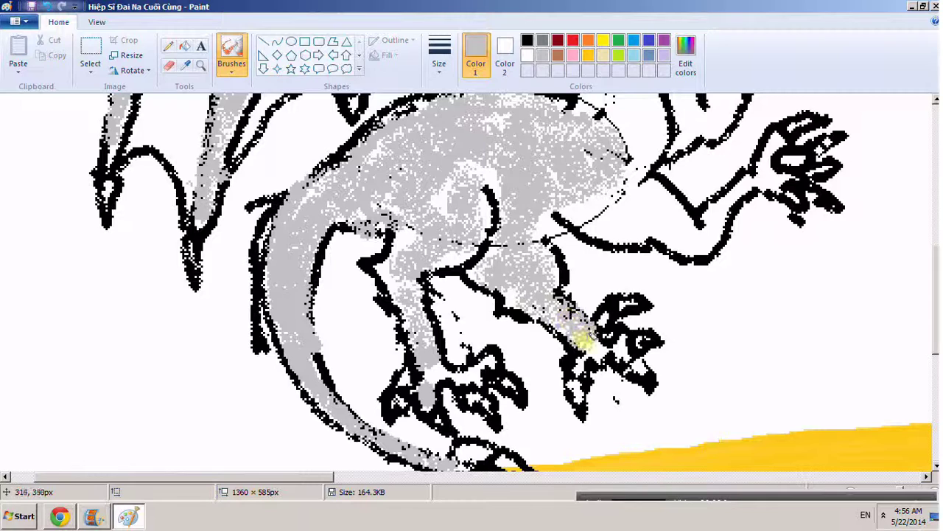
Step: Spray light gray over the lower foreleg, the chest and the neck up to the head
mouse_move(590, 206)
left_mouse_down()
mouse_move(647, 195)
mouse_move(612, 192)
mouse_move(662, 208)
mouse_move(667, 225)
mouse_move(687, 235)
mouse_move(711, 224)
mouse_move(724, 201)
mouse_move(715, 227)
mouse_move(749, 177)
mouse_move(632, 224)
mouse_move(647, 213)
mouse_move(610, 185)
left_mouse_up()
scroll(731, 179, "up", 3)
scroll(575, 188, "up", 5)
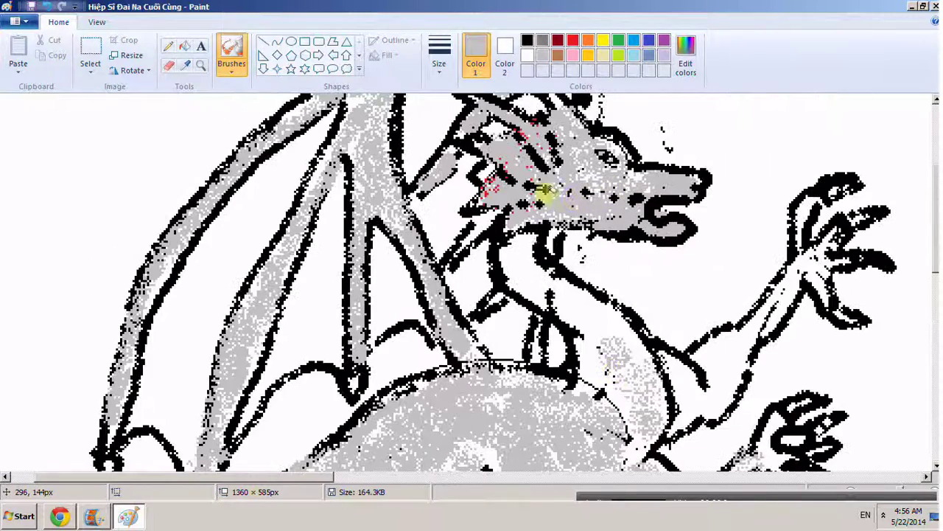
mouse_move(536, 251)
left_mouse_down()
mouse_move(562, 301)
mouse_move(604, 320)
left_mouse_up()
scroll(604, 319, "down", 3)
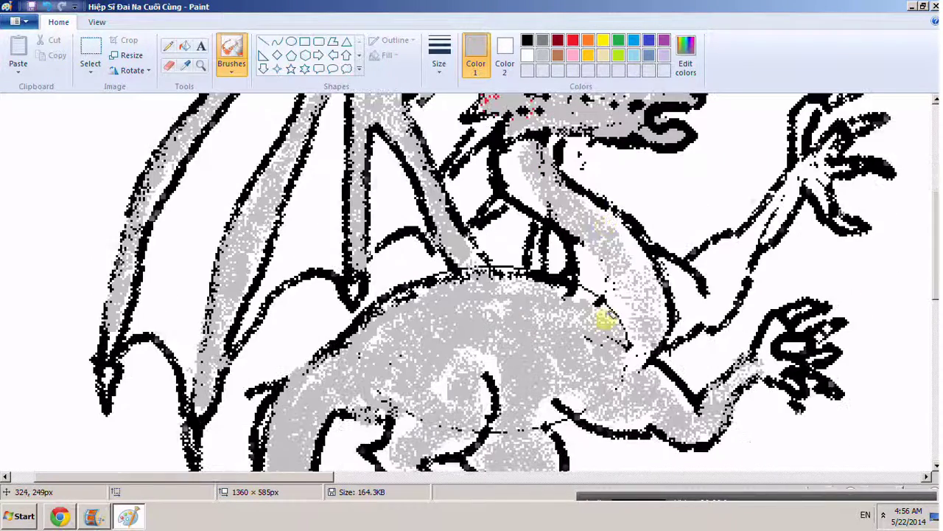
mouse_move(571, 251)
left_mouse_down()
mouse_move(596, 262)
mouse_move(632, 327)
mouse_move(632, 272)
mouse_move(611, 229)
mouse_move(643, 300)
mouse_move(632, 359)
mouse_move(563, 209)
mouse_move(523, 166)
mouse_move(526, 143)
mouse_move(521, 164)
mouse_move(548, 190)
mouse_move(547, 173)
mouse_move(543, 216)
left_mouse_up()
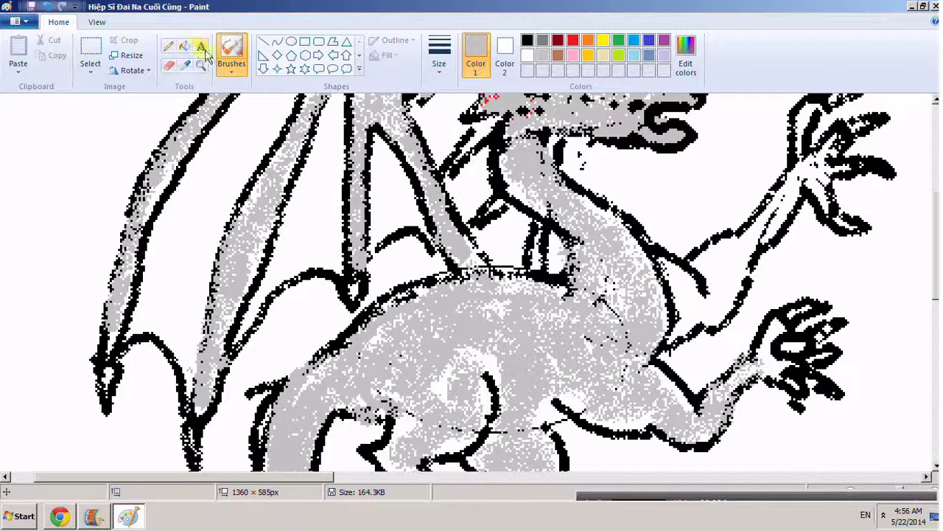
Step: Spray light gray over the raised foreleg up to its fingers and over the lower foreleg's hand, using the second line thickness
left_click(230, 66)
left_click(230, 71)
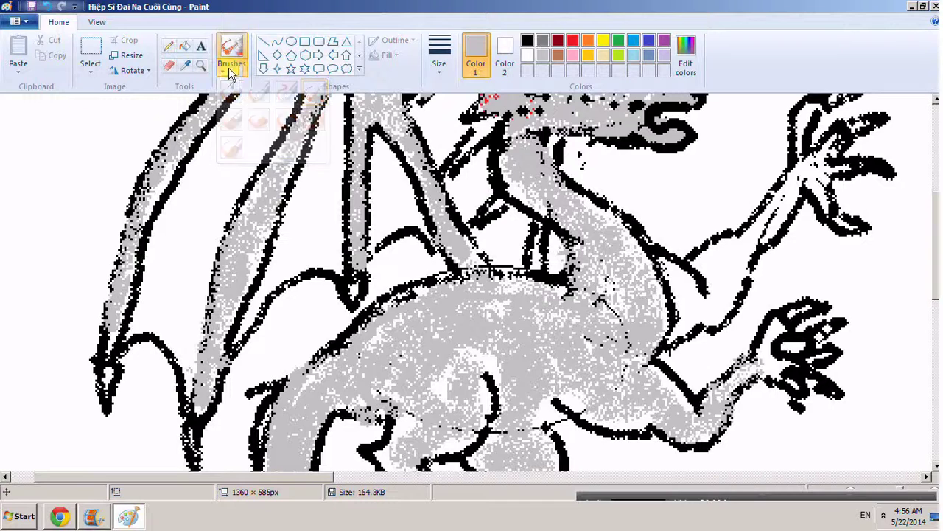
left_click(438, 58)
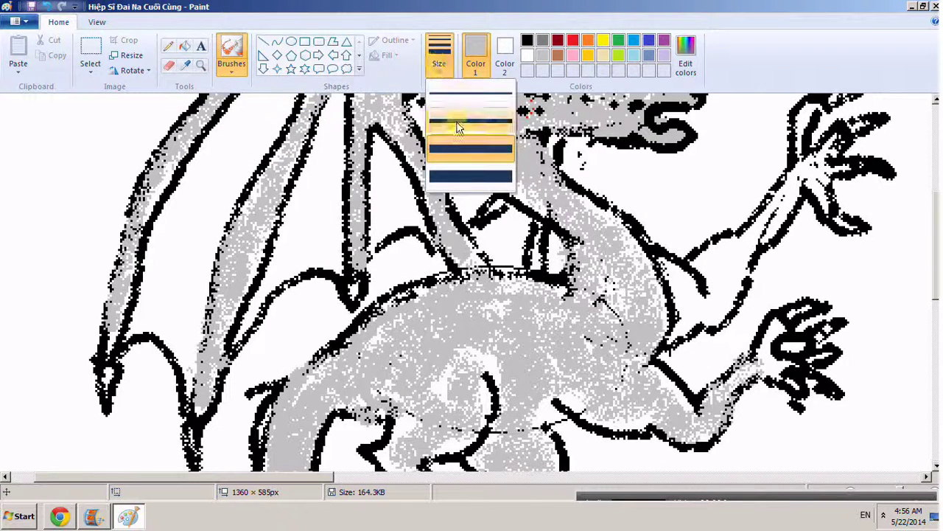
left_click(457, 127)
mouse_move(689, 269)
left_mouse_down()
mouse_move(671, 270)
mouse_move(693, 298)
left_mouse_up()
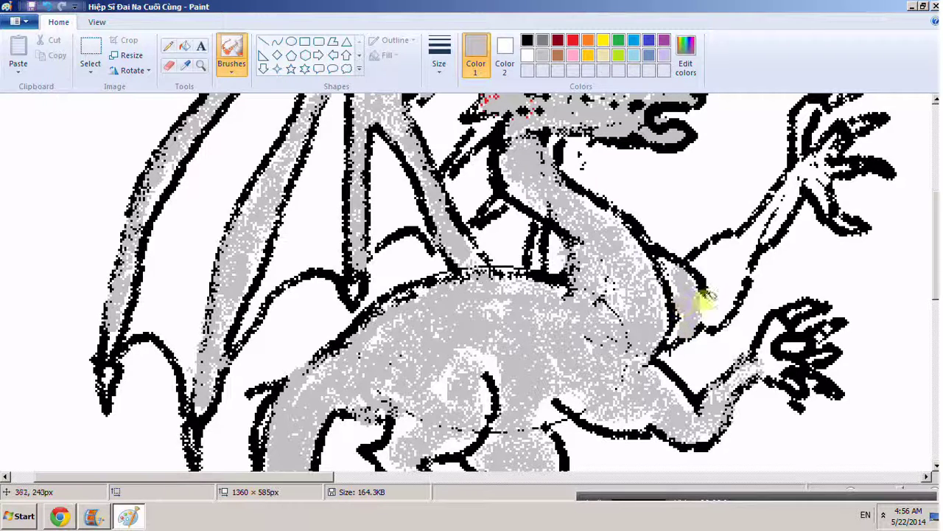
mouse_move(735, 250)
left_mouse_down()
mouse_move(723, 293)
mouse_move(734, 256)
mouse_move(720, 257)
mouse_move(724, 281)
mouse_move(705, 265)
left_mouse_up()
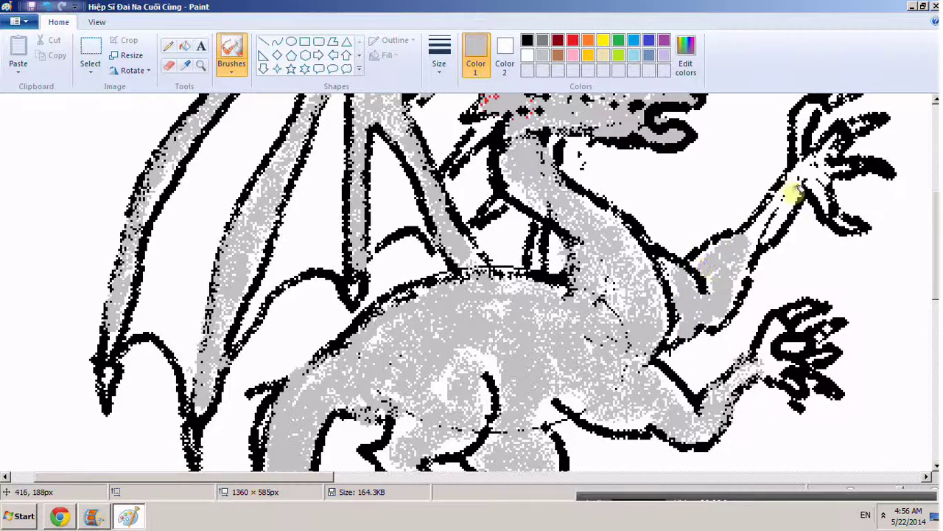
left_click_drag(793, 194, 745, 251)
mouse_move(737, 284)
left_mouse_down()
mouse_move(784, 154)
mouse_move(788, 184)
mouse_move(774, 199)
mouse_move(792, 181)
left_mouse_up()
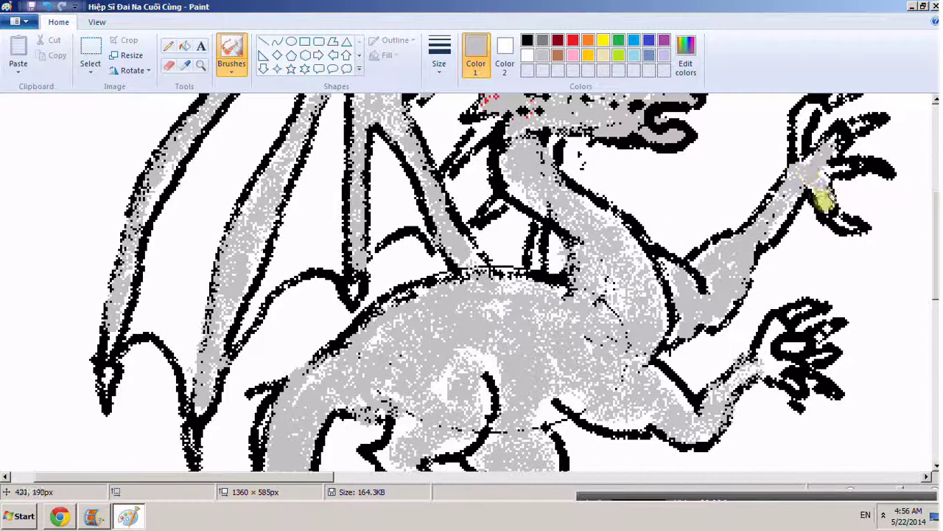
scroll(810, 176, "up", 2)
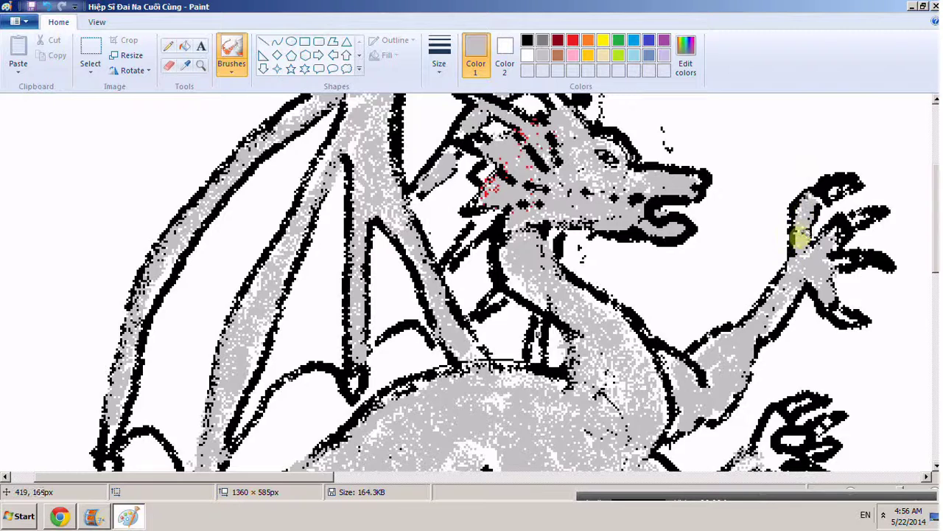
scroll(806, 231, "down", 4)
mouse_move(772, 238)
left_mouse_down()
mouse_move(752, 272)
mouse_move(778, 272)
mouse_move(767, 290)
mouse_move(735, 277)
mouse_move(758, 279)
mouse_move(709, 302)
mouse_move(750, 280)
mouse_move(730, 295)
mouse_move(731, 314)
mouse_move(742, 301)
mouse_move(719, 282)
mouse_move(743, 298)
left_mouse_up()
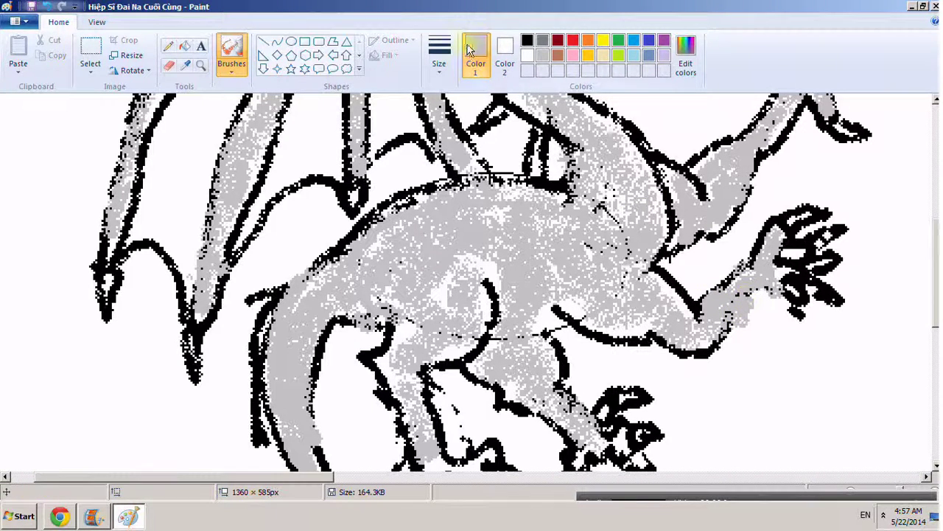
Step: Set Color 2 to black and redraw the lower foreleg's underside outline with it
right_click(527, 41)
left_click(509, 50)
right_click(527, 40)
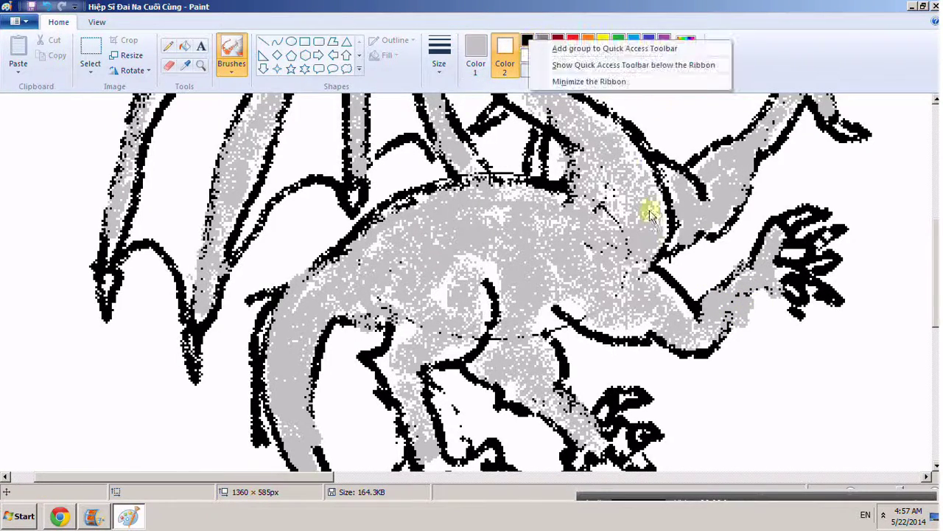
left_click(527, 42)
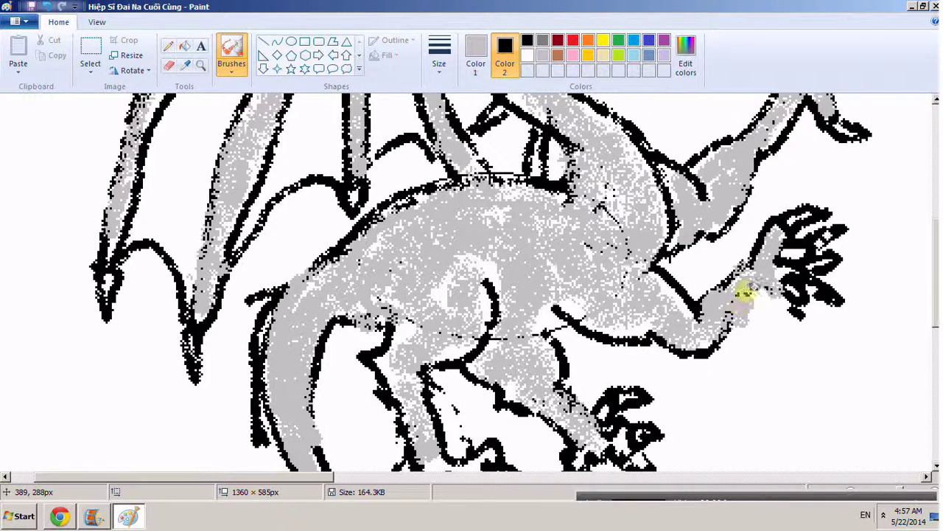
mouse_move(739, 317)
left_mouse_down()
mouse_move(728, 322)
mouse_move(754, 301)
mouse_move(737, 320)
mouse_move(752, 288)
left_mouse_up()
scroll(753, 248, "up", 1)
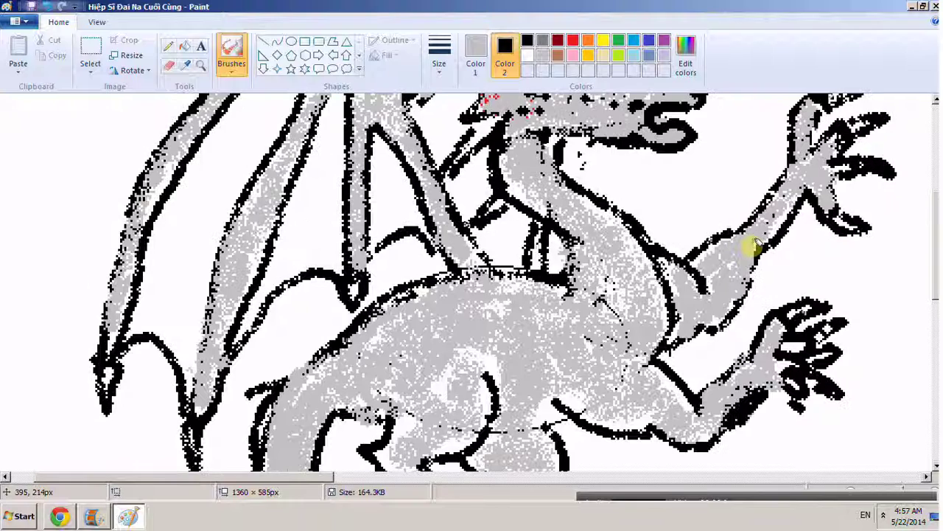
Step: Set Color 1 to black and Color 2 to white, thin the lower foreleg's underside outline with white, and save the picture
scroll(754, 247, "down", 3)
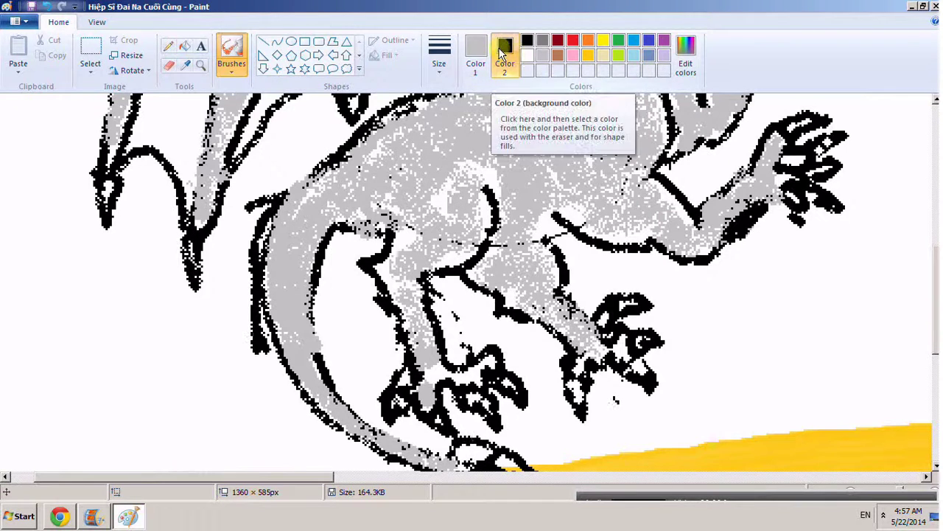
left_click(476, 55)
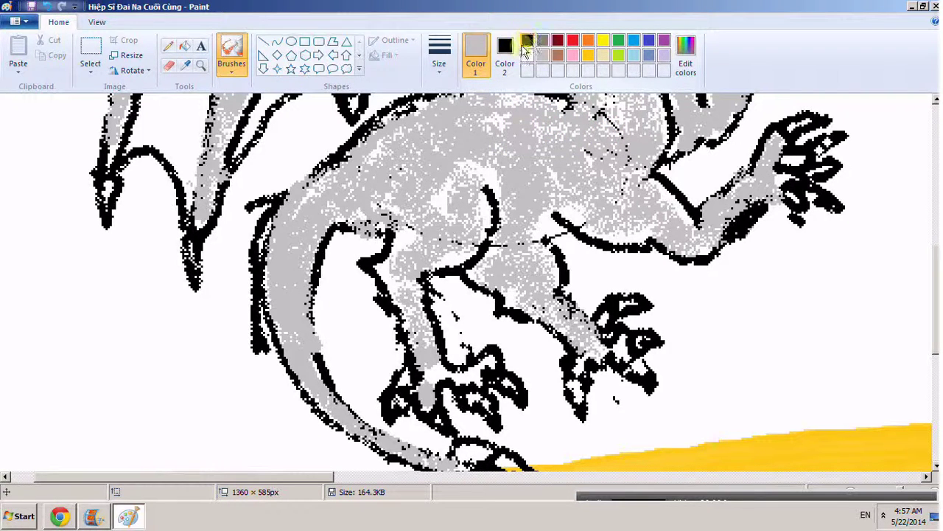
left_click(505, 55)
left_click(527, 55)
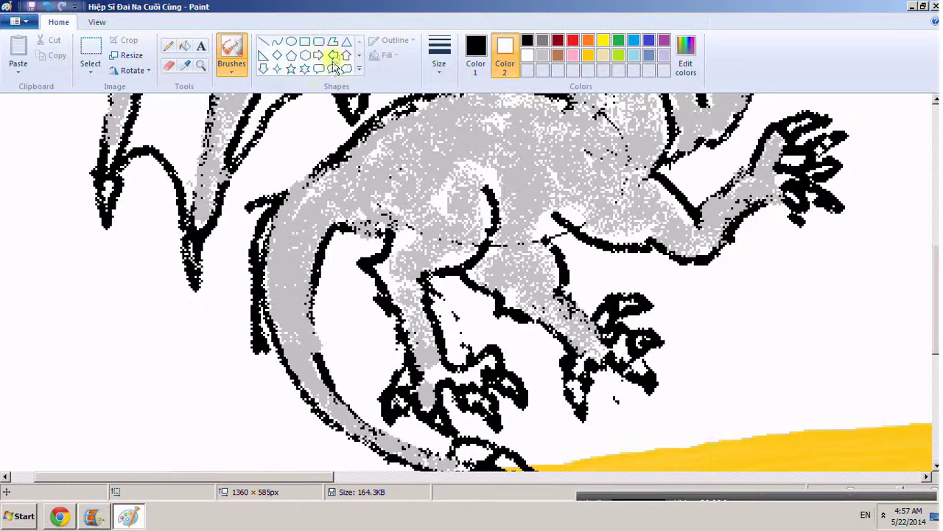
left_click(15, 21)
left_click(36, 99)
Step: Switch to YouTube in Chrome, lower the system volume to about 51, start "The Best of Epic Music 2013 - 23 tracks", and return to Paint
left_click(65, 521)
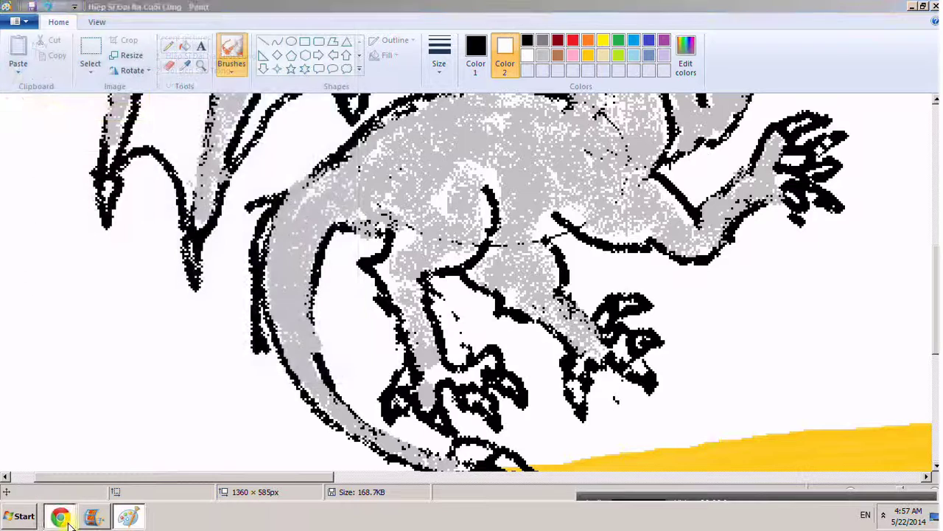
left_click(884, 515)
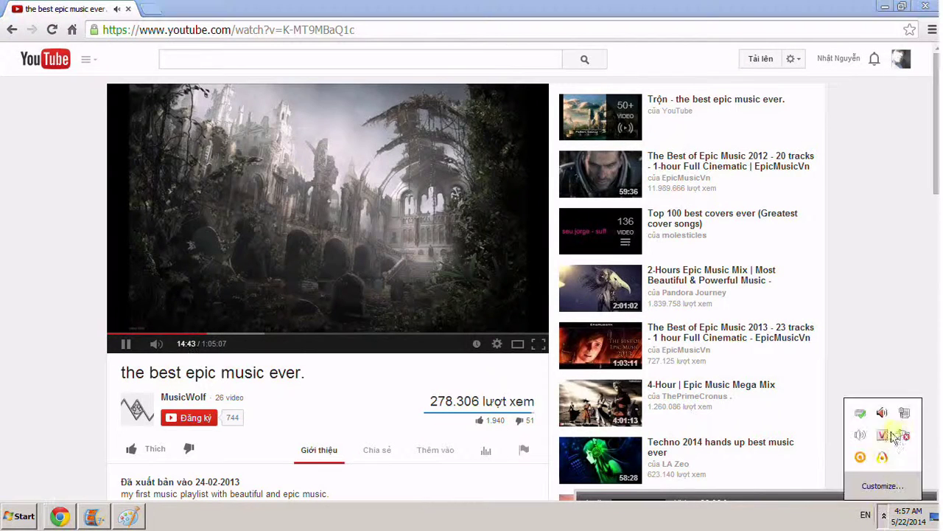
left_click(866, 437)
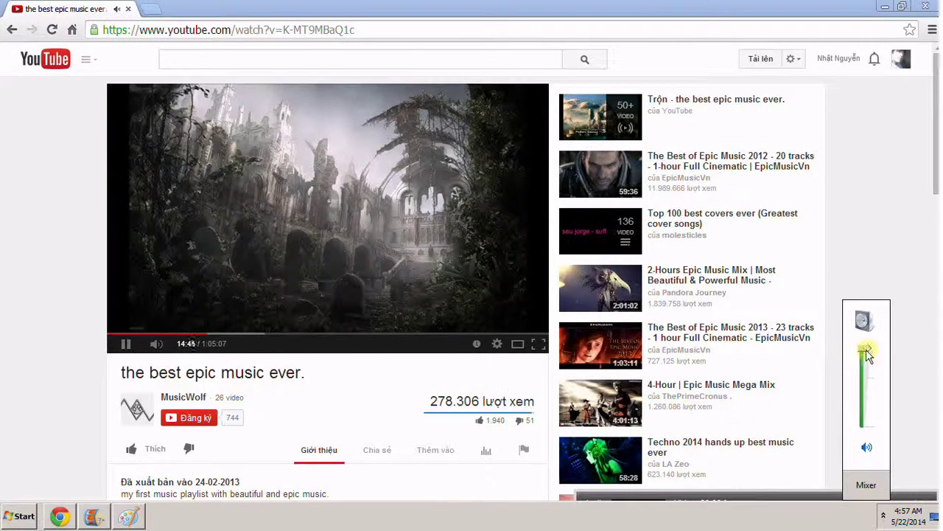
left_click_drag(867, 355, 867, 390)
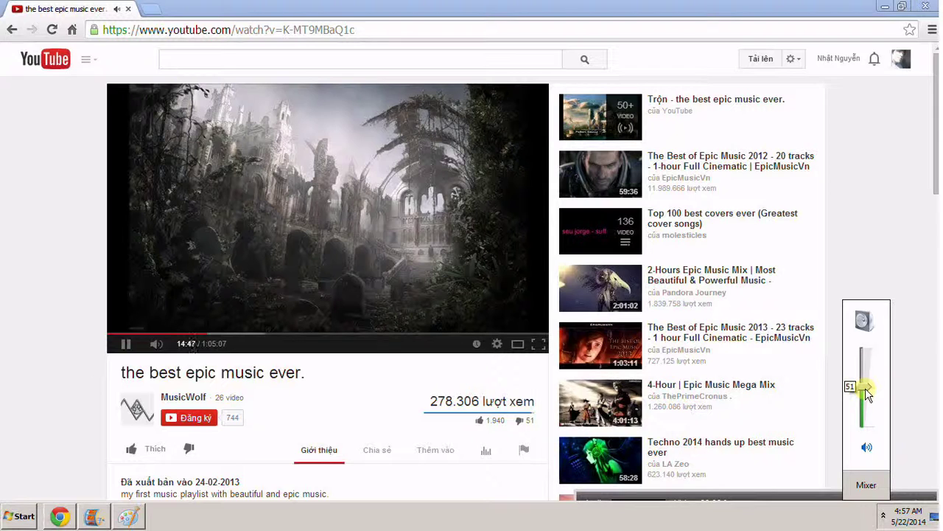
left_click(666, 331)
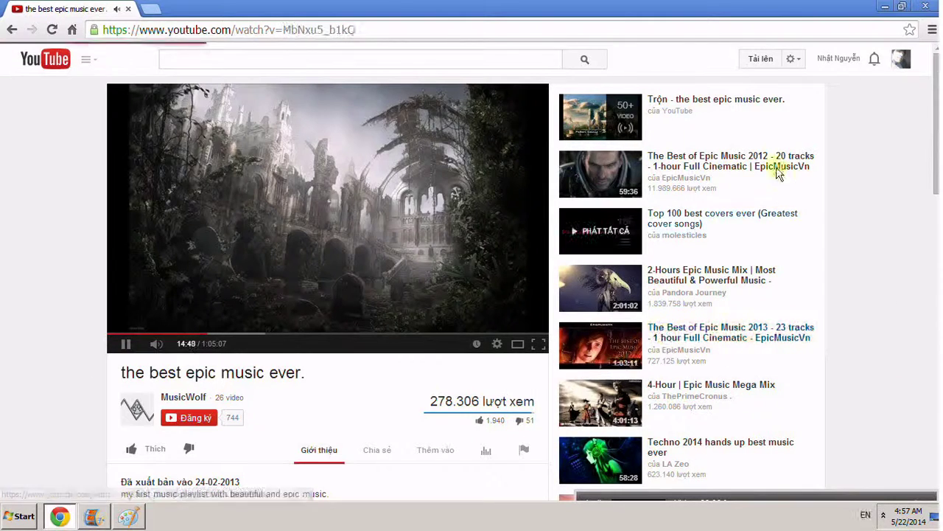
left_click(884, 7)
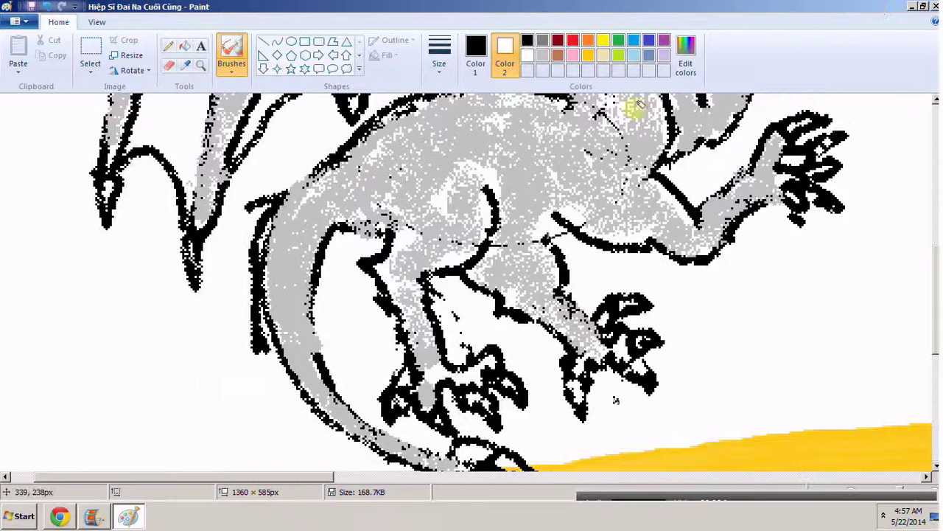
Step: Set Color 1 to light gray and Color 2 to white, and spray light gray into the spines behind the jaw and neck
scroll(545, 221, "up", 10)
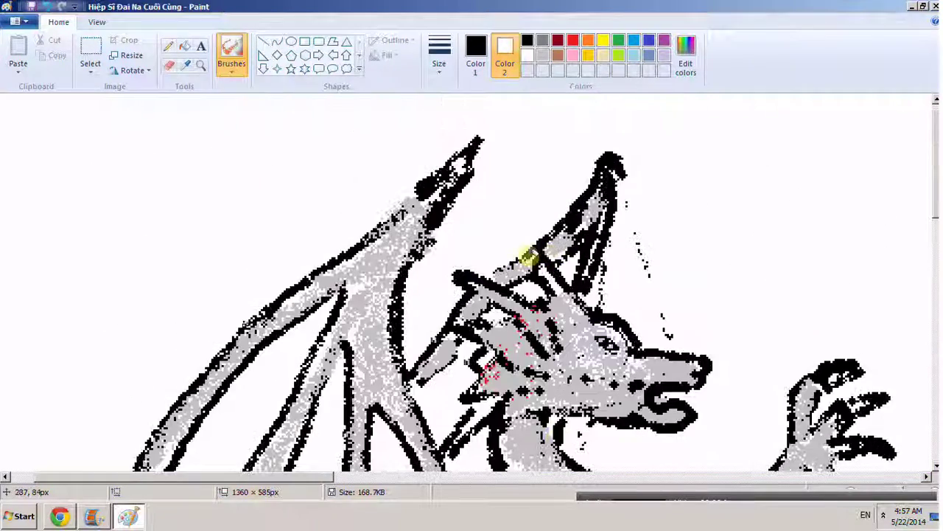
scroll(528, 254, "down", 5)
scroll(528, 255, "up", 5)
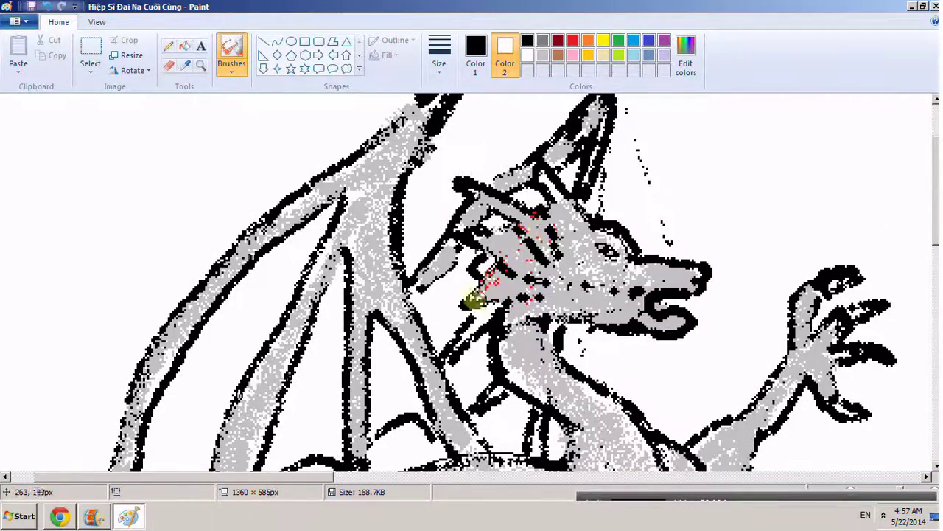
right_click(542, 56)
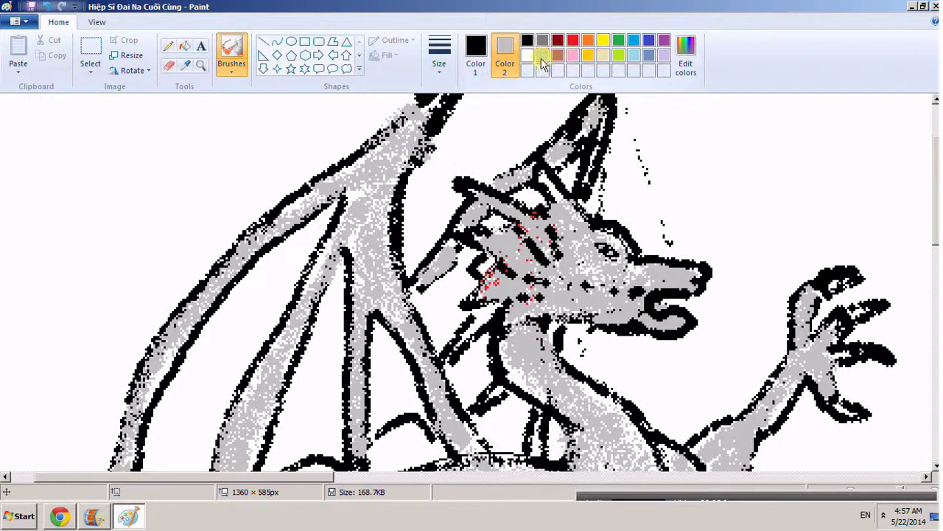
left_click(476, 50)
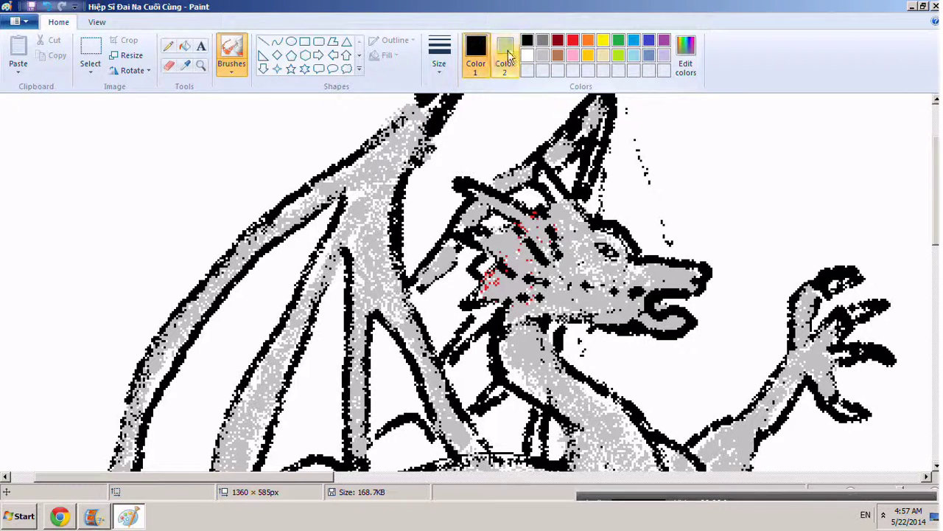
left_click(542, 55)
right_click(528, 51)
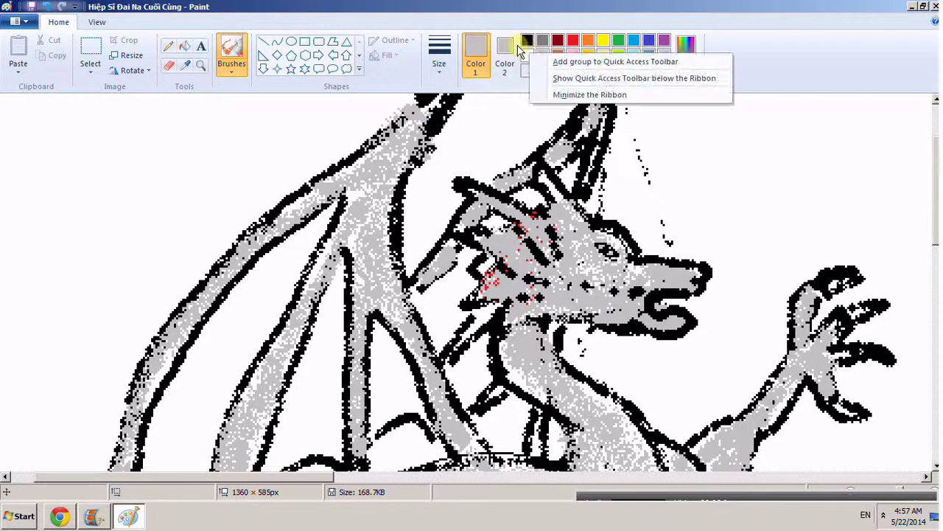
left_click(519, 58)
left_click(471, 312)
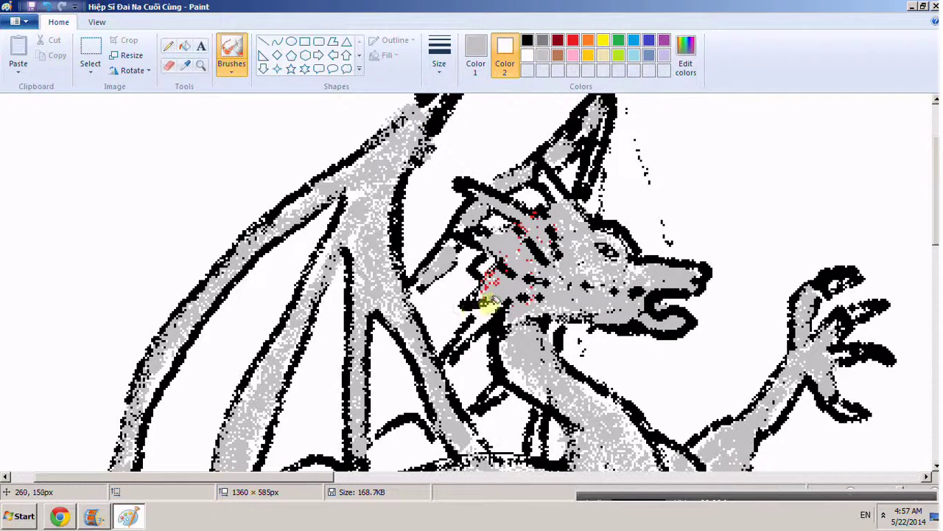
scroll(486, 302, "down", 3)
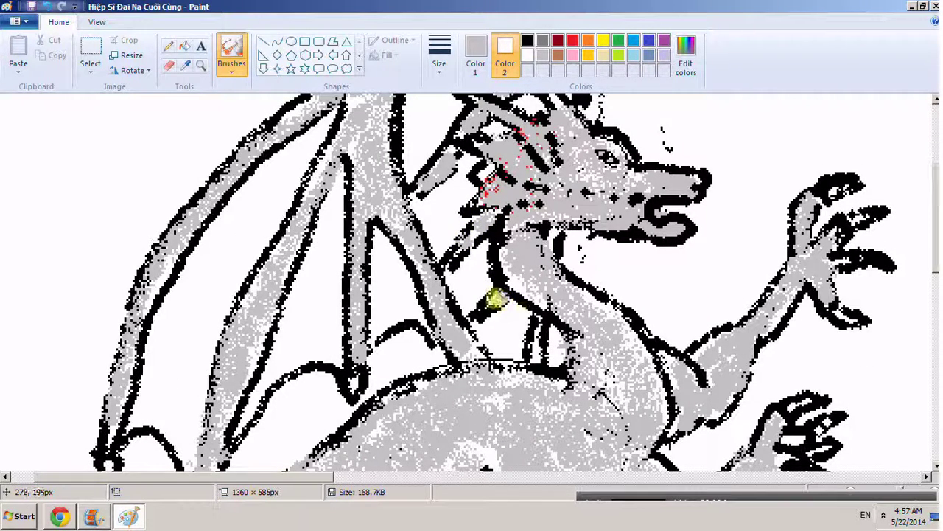
mouse_move(534, 313)
left_mouse_down()
mouse_move(528, 336)
mouse_move(543, 358)
mouse_move(543, 332)
left_mouse_up()
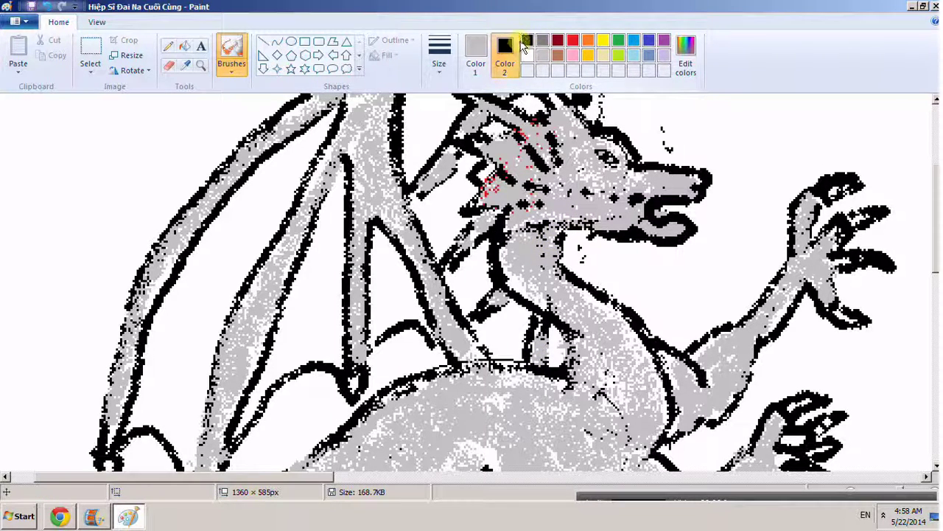
Step: Set Color 1 to black and Color 2 to white, and thicken the front outline of the dragon's throat in black
left_click(479, 50)
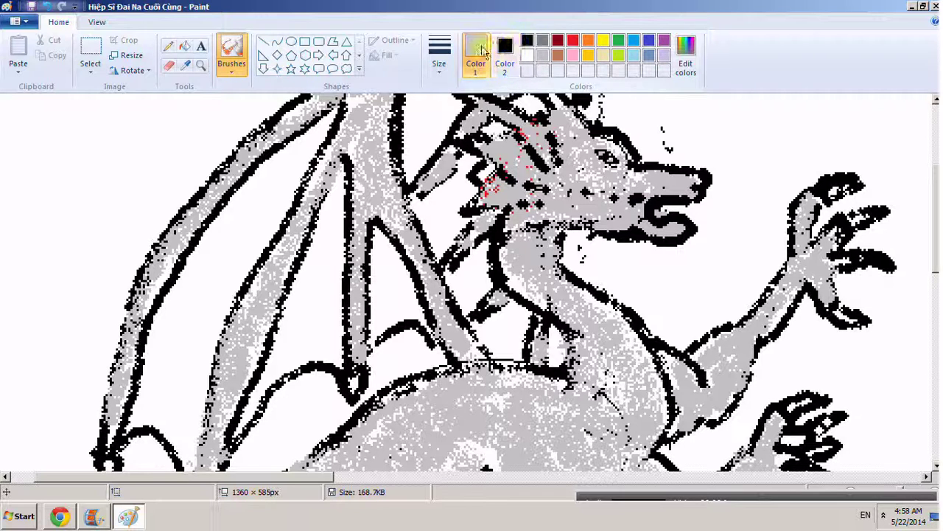
left_click(527, 40)
left_click(507, 53)
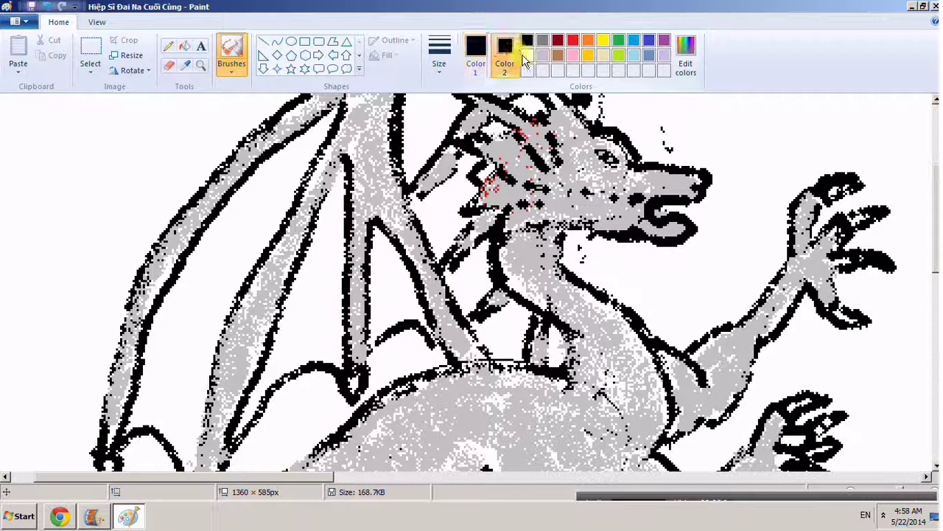
right_click(524, 61)
key("Escape")
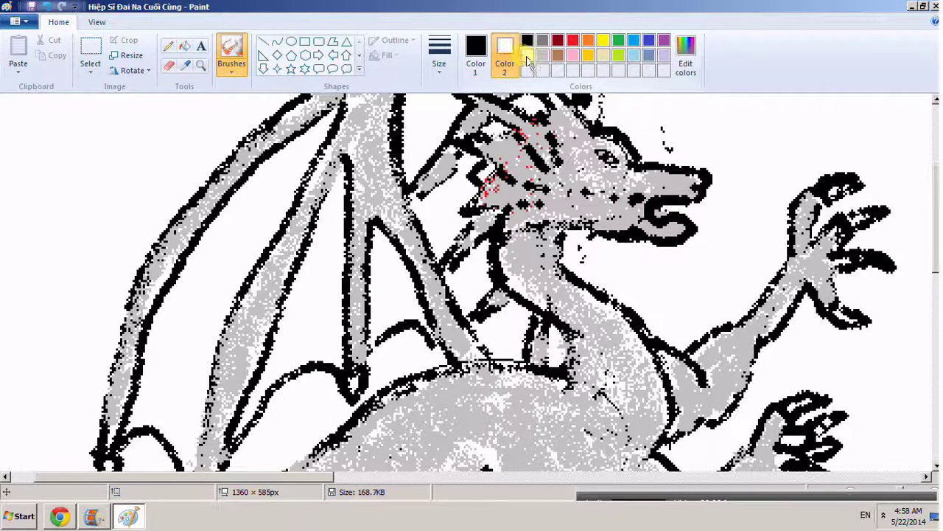
left_click(476, 52)
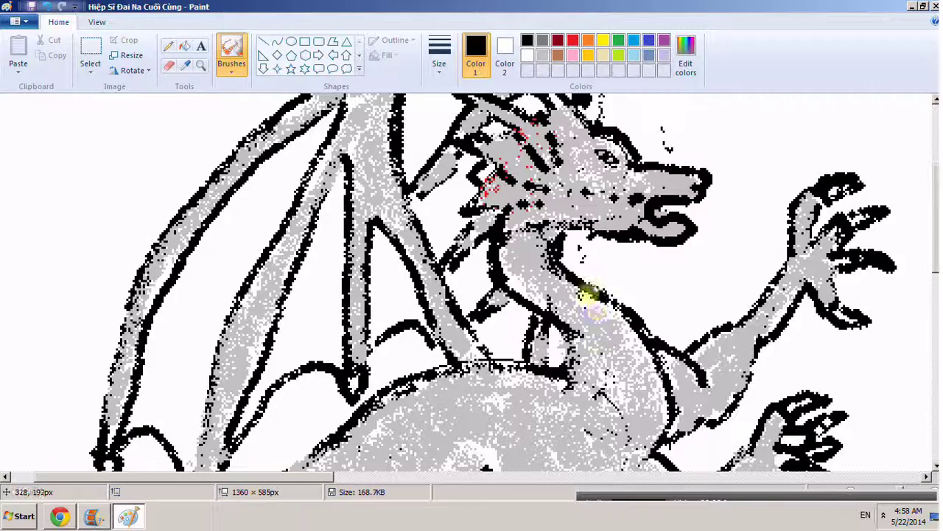
Step: Set Color 1 to dark gray and spray a shading band along the wing's outermost bone down to its tip
scroll(587, 295, "up", 3)
scroll(583, 361, "down", 3)
scroll(582, 361, "up", 3)
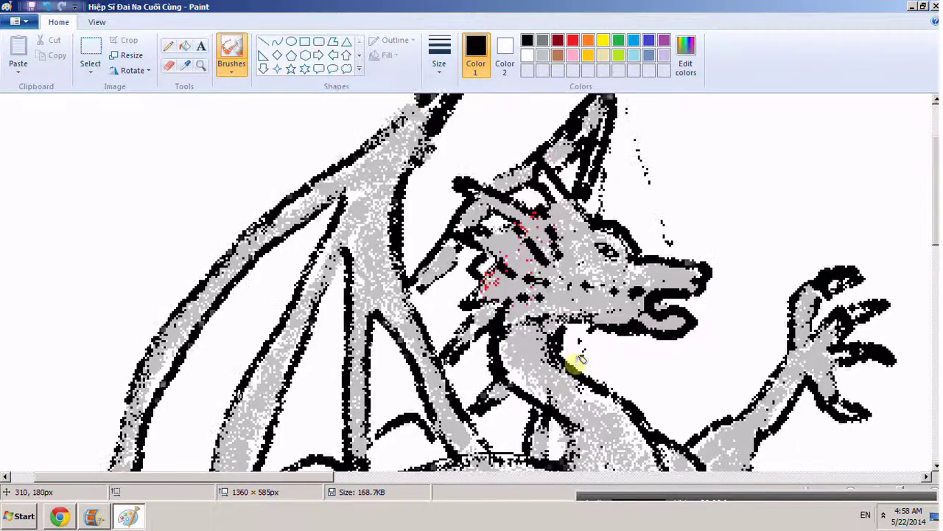
scroll(452, 307, "down", 4)
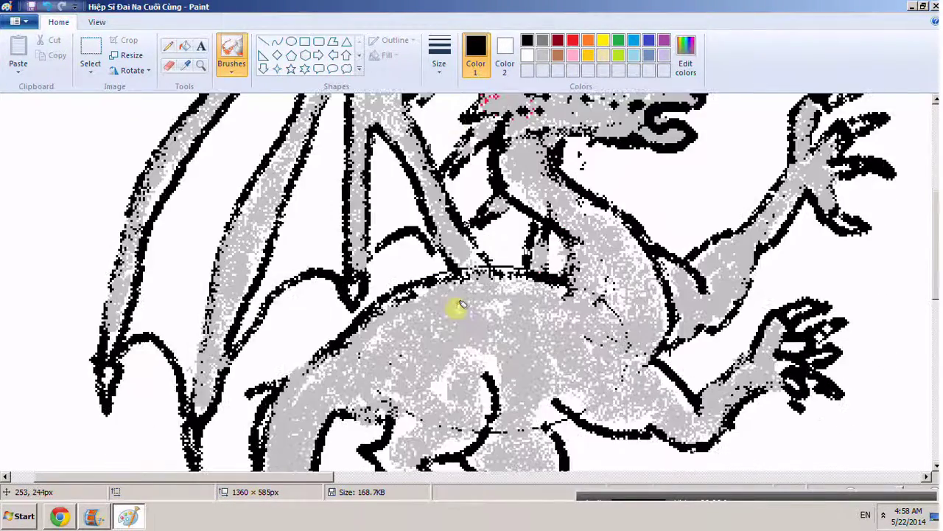
scroll(456, 308, "up", 4)
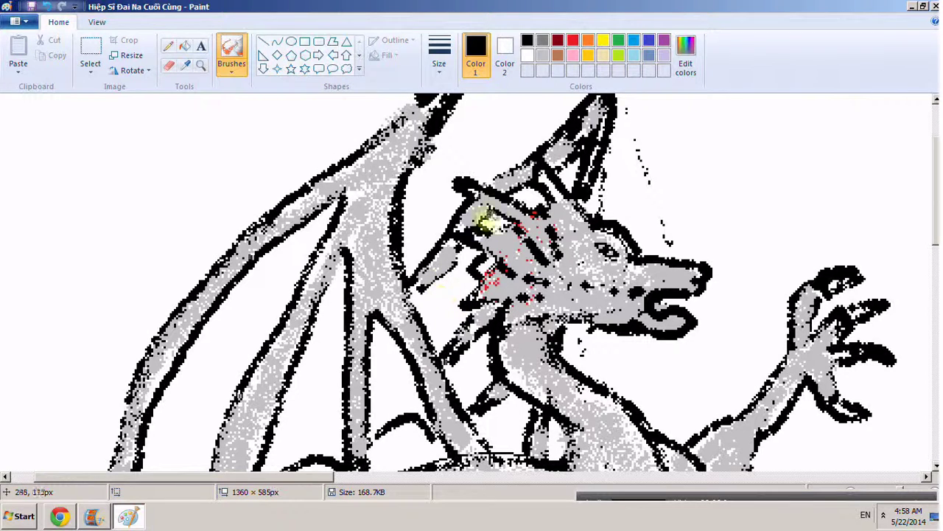
left_click(543, 43)
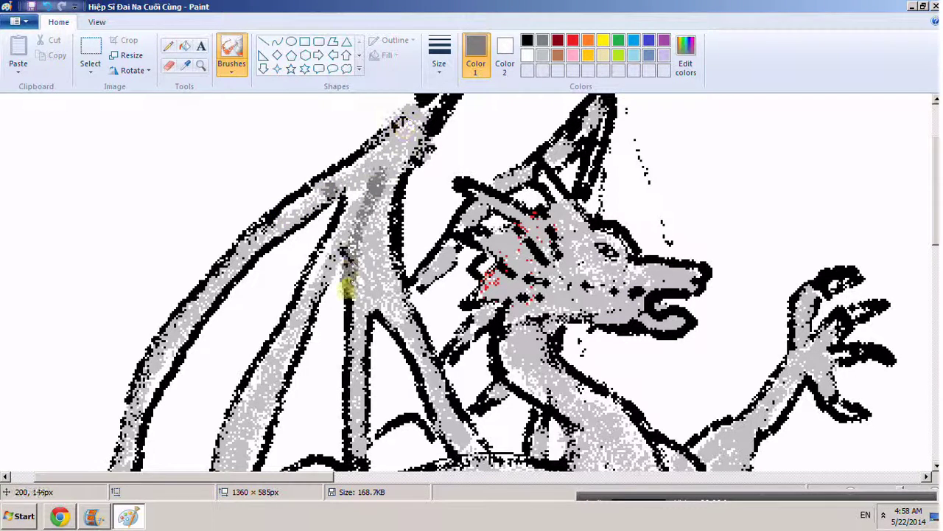
left_click_drag(413, 151, 311, 212)
scroll(310, 211, "down", 3)
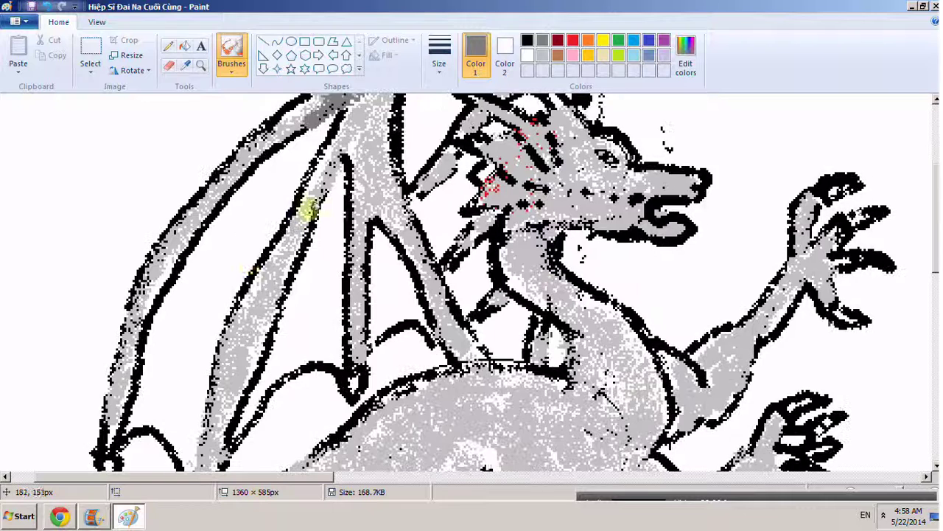
mouse_move(168, 265)
left_mouse_down()
mouse_move(144, 298)
mouse_move(118, 406)
mouse_move(189, 223)
mouse_move(169, 256)
mouse_move(231, 169)
mouse_move(197, 207)
mouse_move(265, 136)
mouse_move(228, 173)
mouse_move(300, 117)
mouse_move(289, 121)
mouse_move(312, 129)
mouse_move(349, 169)
mouse_move(343, 129)
mouse_move(281, 250)
mouse_move(239, 376)
left_mouse_up()
key("ctrl+z")
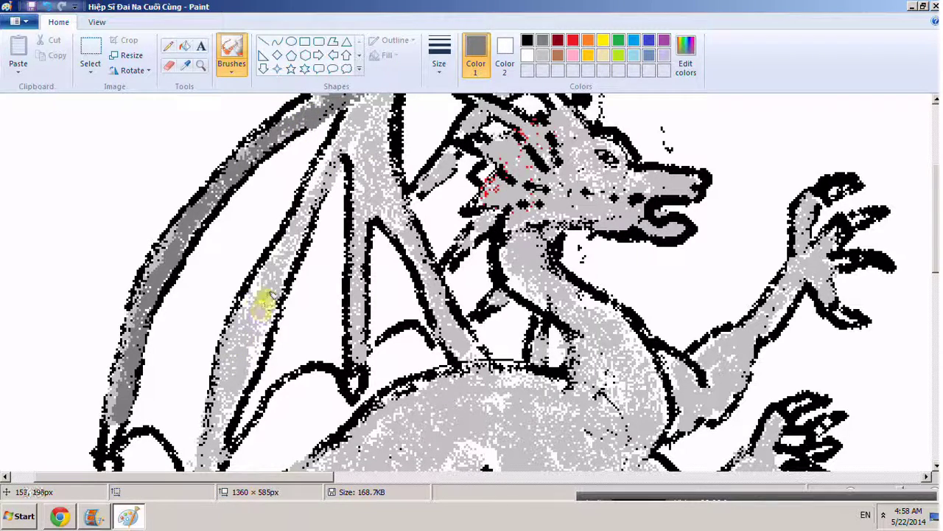
Step: Spray dark gray along the wing's second bone, from its upper end down towards the tip
left_click_drag(264, 304, 221, 394)
scroll(221, 394, "down", 3)
key("ctrl+z")
mouse_move(246, 264)
left_mouse_down()
mouse_move(231, 271)
mouse_move(200, 365)
left_mouse_up()
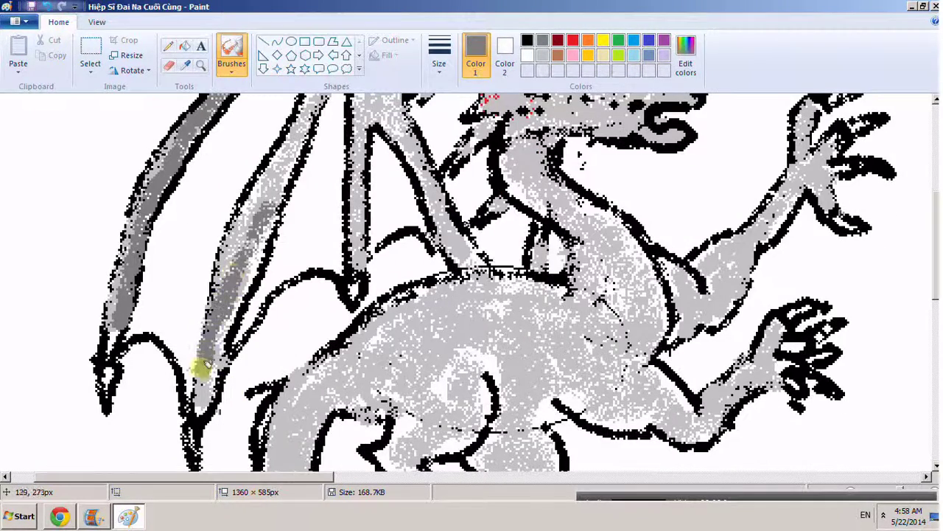
scroll(214, 339, "up", 5)
mouse_move(269, 336)
left_mouse_down()
mouse_move(296, 312)
mouse_move(249, 400)
left_mouse_up()
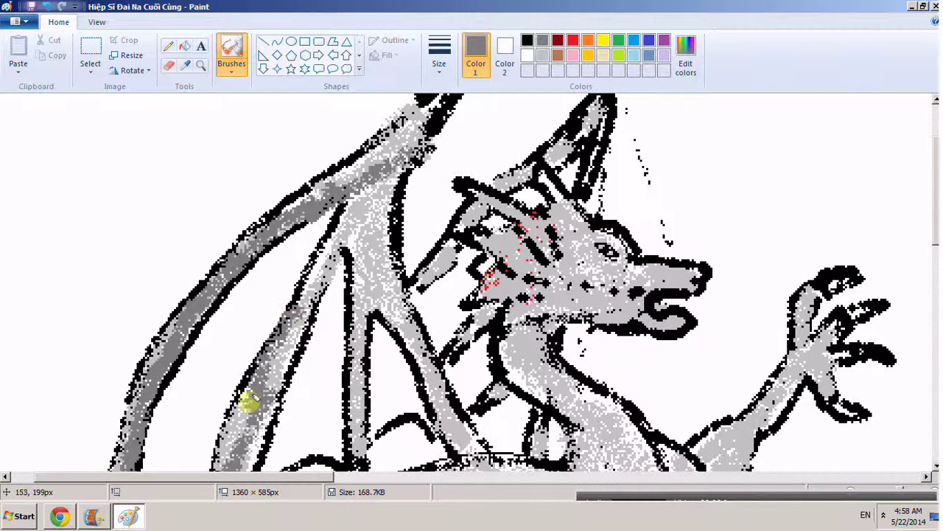
left_click_drag(333, 244, 283, 340)
Step: Spray dark gray down the wing's two inner bones and over the wide area where the wing bones meet
mouse_move(385, 204)
left_mouse_down()
mouse_move(360, 211)
mouse_move(360, 198)
mouse_move(353, 429)
left_mouse_up()
mouse_move(398, 292)
left_mouse_down()
mouse_move(436, 396)
mouse_move(458, 423)
left_mouse_up()
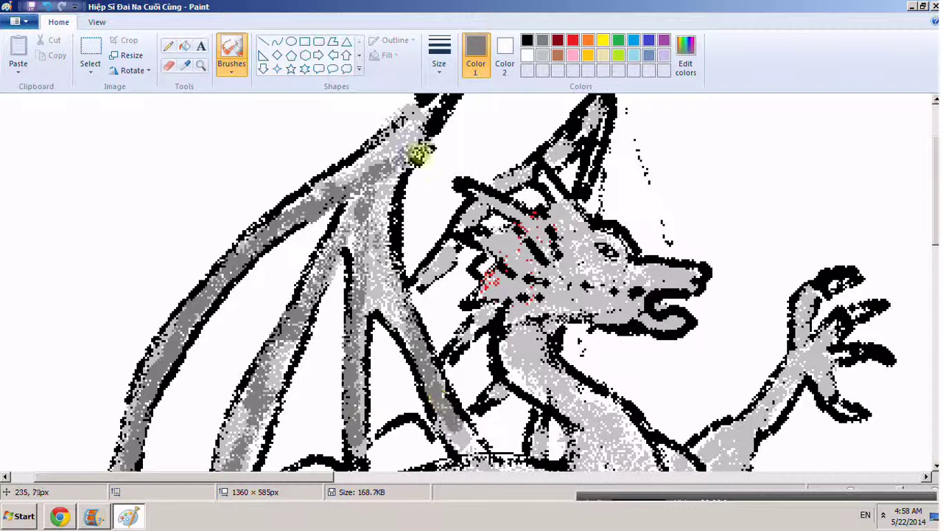
left_click_drag(418, 152, 368, 211)
mouse_move(383, 159)
left_mouse_down()
mouse_move(373, 296)
mouse_move(376, 153)
mouse_move(373, 265)
left_mouse_up()
left_click_drag(372, 177, 366, 267)
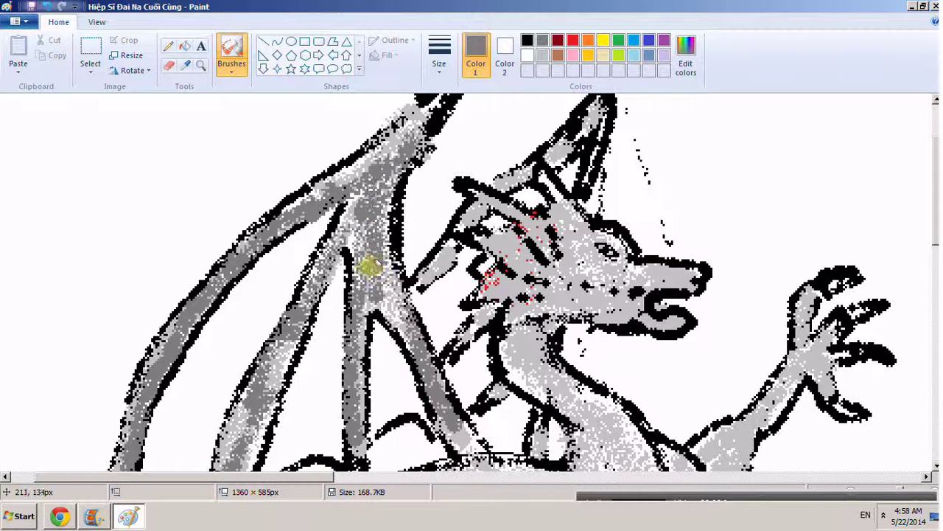
Step: Spray dark gray over the dragon's ear, mane, cheek, snout and forehead
mouse_move(459, 249)
left_mouse_down()
mouse_move(437, 276)
mouse_move(478, 211)
mouse_move(460, 223)
mouse_move(484, 202)
mouse_move(467, 196)
mouse_move(504, 220)
mouse_move(477, 195)
mouse_move(545, 240)
mouse_move(505, 244)
mouse_move(513, 264)
mouse_move(507, 237)
mouse_move(531, 261)
mouse_move(576, 254)
mouse_move(522, 263)
mouse_move(508, 286)
mouse_move(544, 288)
mouse_move(622, 316)
left_mouse_up()
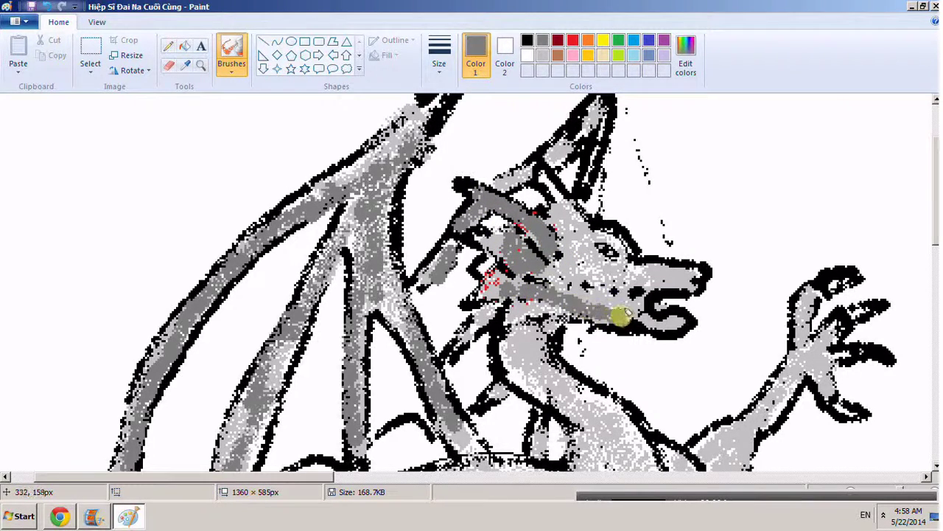
mouse_move(581, 249)
left_mouse_down()
mouse_move(581, 294)
mouse_move(571, 276)
mouse_move(635, 302)
mouse_move(605, 273)
mouse_move(692, 272)
mouse_move(633, 267)
mouse_move(622, 279)
mouse_move(605, 278)
mouse_move(612, 294)
mouse_move(594, 280)
mouse_move(549, 177)
mouse_move(601, 286)
mouse_move(629, 293)
mouse_move(549, 200)
left_mouse_up()
left_click_drag(582, 253, 551, 177)
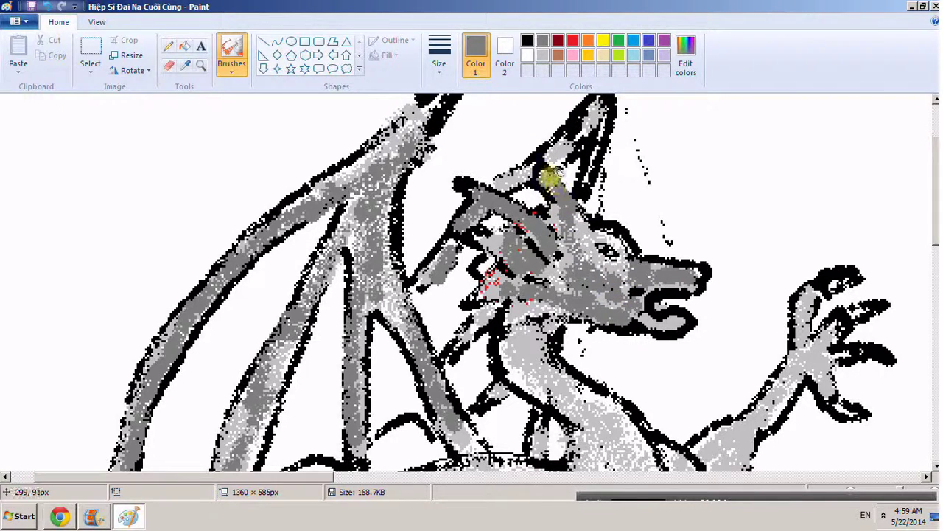
Step: Darken the base of the horn with black, and shade the lower jaw and upper neck in dark gray
left_click(527, 39)
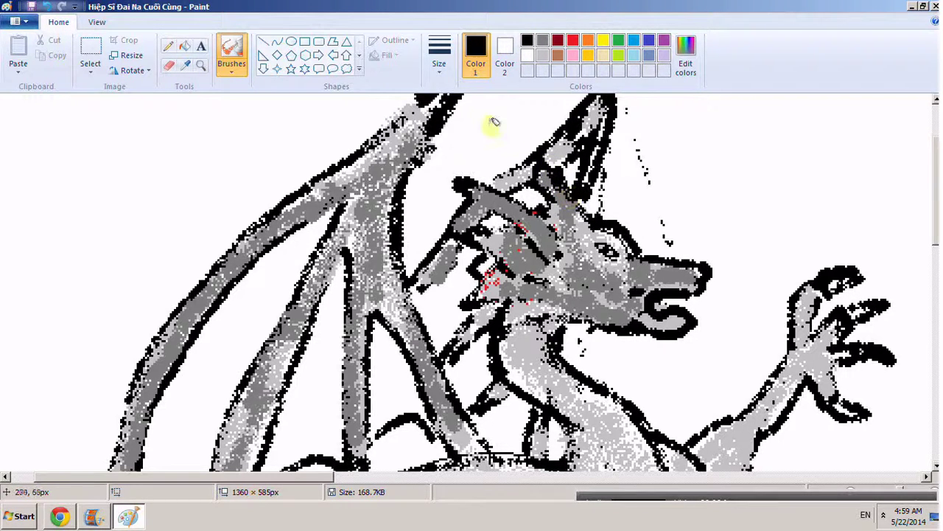
left_click(631, 305)
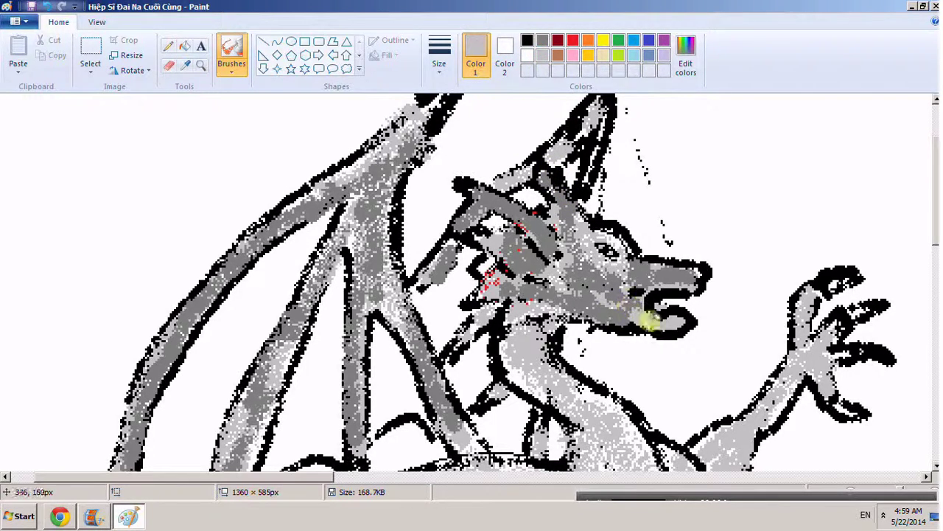
left_click(543, 41)
left_click_drag(638, 317, 661, 324)
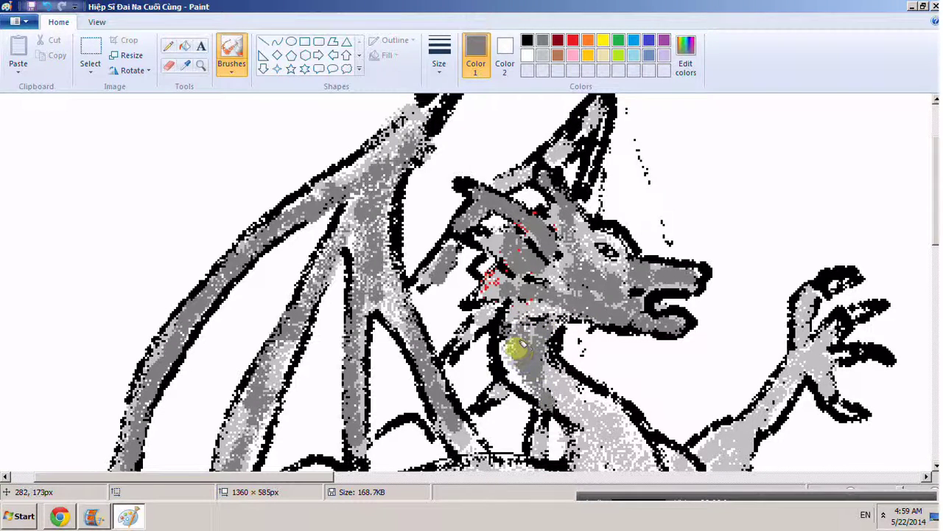
Step: Spray dark gray down the back of the neck and over the shoulder, lower foreleg and upper body
scroll(590, 432, "down", 5)
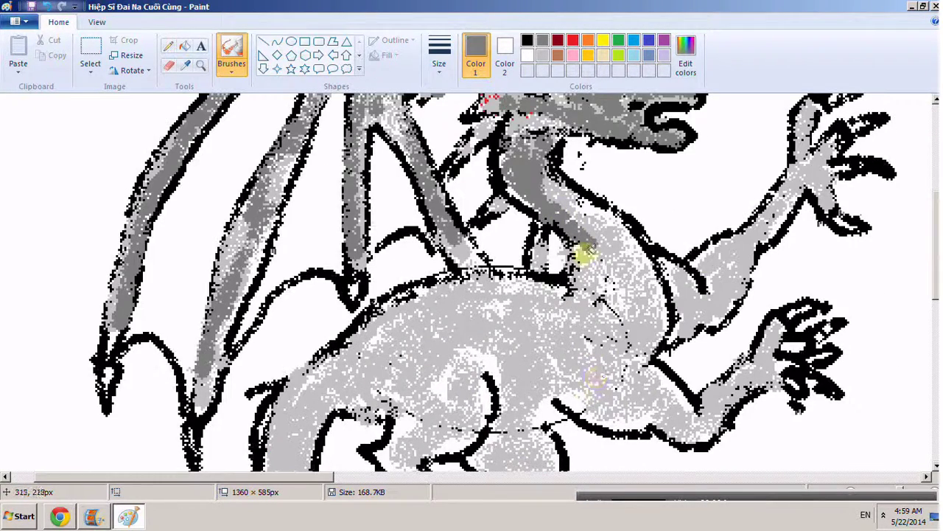
mouse_move(584, 260)
left_mouse_down()
mouse_move(586, 289)
mouse_move(572, 221)
mouse_move(552, 193)
mouse_move(596, 241)
mouse_move(607, 281)
mouse_move(586, 246)
mouse_move(605, 265)
mouse_move(610, 302)
mouse_move(614, 284)
mouse_move(610, 343)
mouse_move(591, 293)
mouse_move(600, 356)
mouse_move(567, 285)
mouse_move(593, 353)
mouse_move(597, 300)
mouse_move(585, 348)
mouse_move(579, 289)
mouse_move(497, 313)
mouse_move(457, 307)
mouse_move(503, 282)
mouse_move(538, 278)
mouse_move(555, 295)
mouse_move(407, 299)
mouse_move(344, 365)
mouse_move(363, 330)
mouse_move(300, 383)
mouse_move(332, 347)
mouse_move(453, 282)
mouse_move(545, 291)
mouse_move(453, 291)
mouse_move(378, 328)
mouse_move(353, 362)
mouse_move(390, 350)
mouse_move(359, 389)
mouse_move(345, 374)
mouse_move(435, 319)
mouse_move(398, 335)
mouse_move(609, 295)
mouse_move(467, 350)
mouse_move(588, 331)
mouse_move(529, 370)
mouse_move(494, 377)
mouse_move(568, 365)
mouse_move(601, 339)
mouse_move(561, 385)
mouse_move(600, 333)
mouse_move(574, 381)
mouse_move(610, 348)
mouse_move(643, 390)
mouse_move(622, 365)
mouse_move(628, 407)
left_mouse_up()
mouse_move(653, 386)
left_mouse_down()
mouse_move(686, 430)
mouse_move(728, 396)
mouse_move(688, 416)
mouse_move(742, 380)
mouse_move(650, 414)
mouse_move(600, 409)
mouse_move(647, 413)
mouse_move(593, 405)
left_mouse_up()
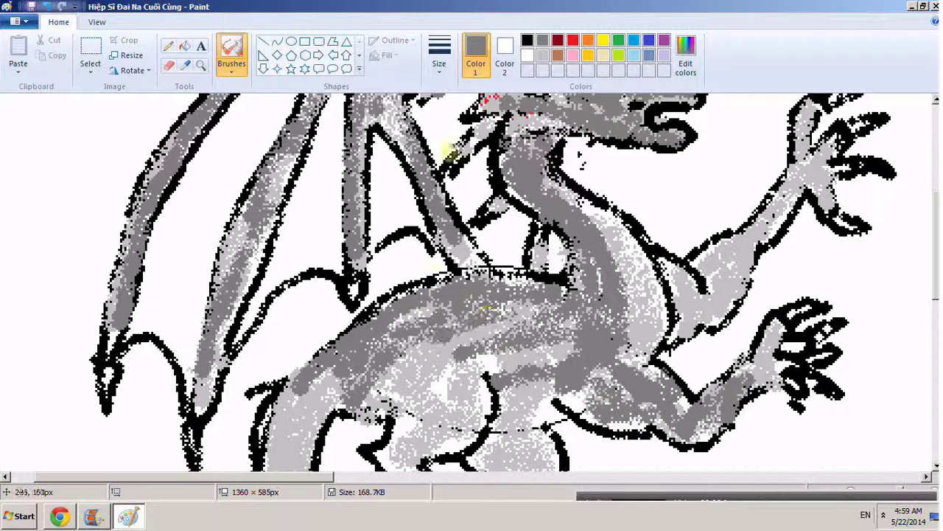
Step: Set the airbrush to the thickest size and cover the dragon's back and flank with dark gray
left_click(233, 65)
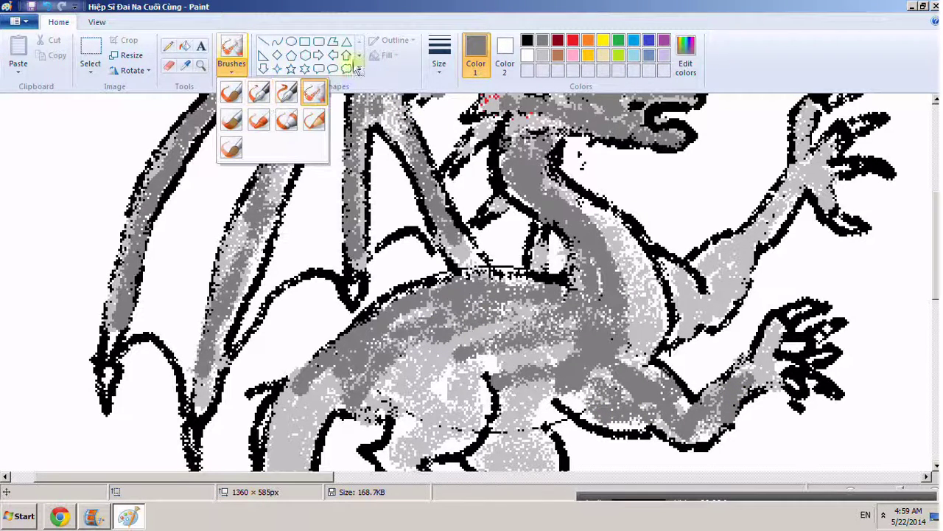
left_click(313, 93)
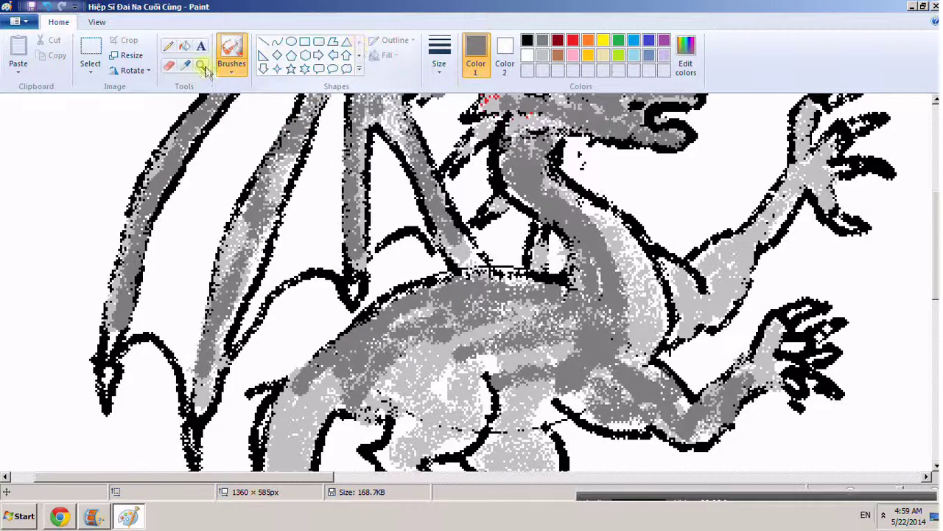
left_click(436, 53)
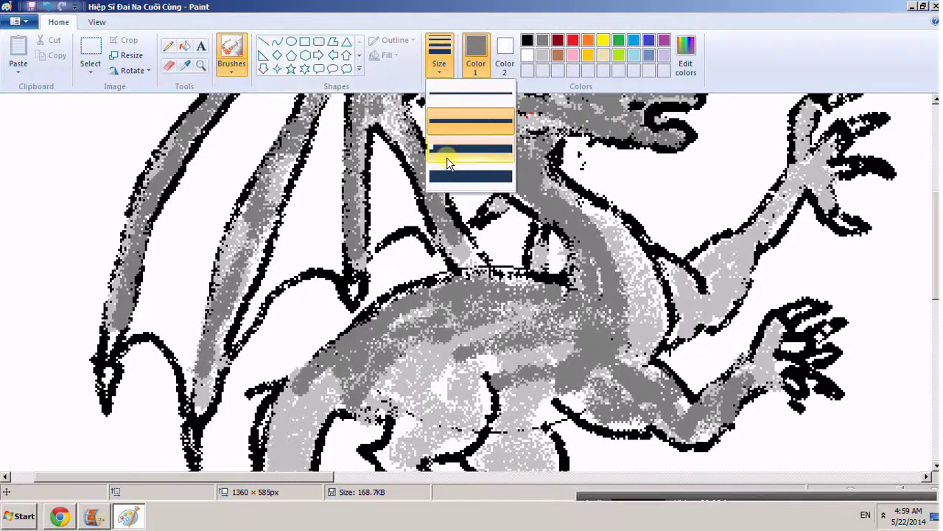
left_click(442, 179)
mouse_move(497, 300)
left_mouse_down()
mouse_move(385, 361)
mouse_move(486, 325)
mouse_move(545, 322)
mouse_move(371, 330)
mouse_move(436, 314)
mouse_move(395, 343)
mouse_move(556, 321)
mouse_move(546, 348)
mouse_move(533, 330)
mouse_move(565, 285)
mouse_move(547, 325)
mouse_move(582, 287)
mouse_move(431, 346)
mouse_move(489, 317)
mouse_move(409, 371)
mouse_move(396, 393)
mouse_move(457, 384)
mouse_move(441, 398)
mouse_move(514, 349)
mouse_move(546, 361)
mouse_move(519, 364)
mouse_move(571, 362)
mouse_move(612, 394)
mouse_move(604, 374)
mouse_move(631, 367)
mouse_move(597, 371)
mouse_move(538, 336)
mouse_move(548, 324)
mouse_move(390, 342)
mouse_move(444, 329)
mouse_move(374, 360)
mouse_move(385, 302)
left_mouse_up()
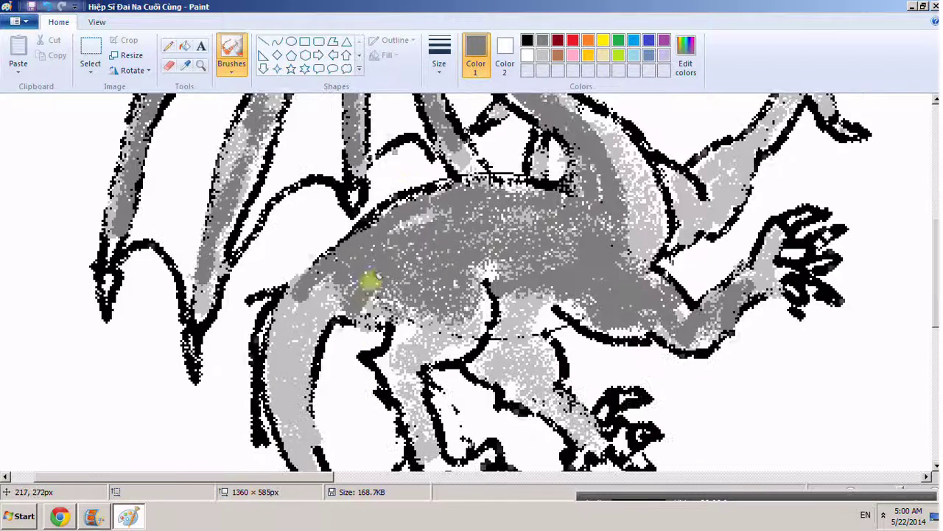
Step: Set the airbrush to the third size and spray dark gray over the dragon's two hind legs
scroll(384, 269, "down", 3)
left_click(446, 57)
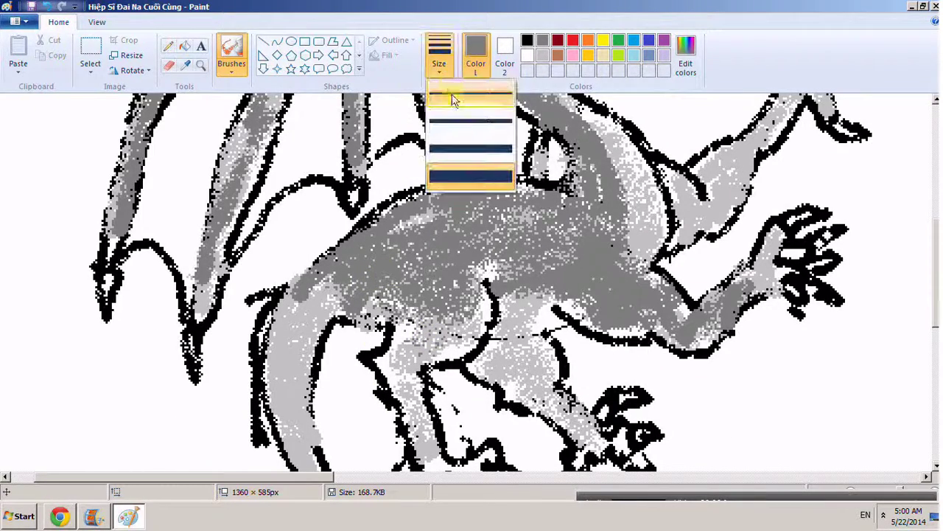
left_click(453, 148)
mouse_move(451, 335)
left_mouse_down()
mouse_move(473, 297)
mouse_move(448, 335)
mouse_move(421, 340)
mouse_move(421, 326)
mouse_move(406, 347)
mouse_move(398, 369)
mouse_move(420, 442)
left_mouse_up()
mouse_move(540, 349)
left_mouse_down()
mouse_move(514, 361)
mouse_move(490, 361)
mouse_move(520, 368)
left_mouse_up()
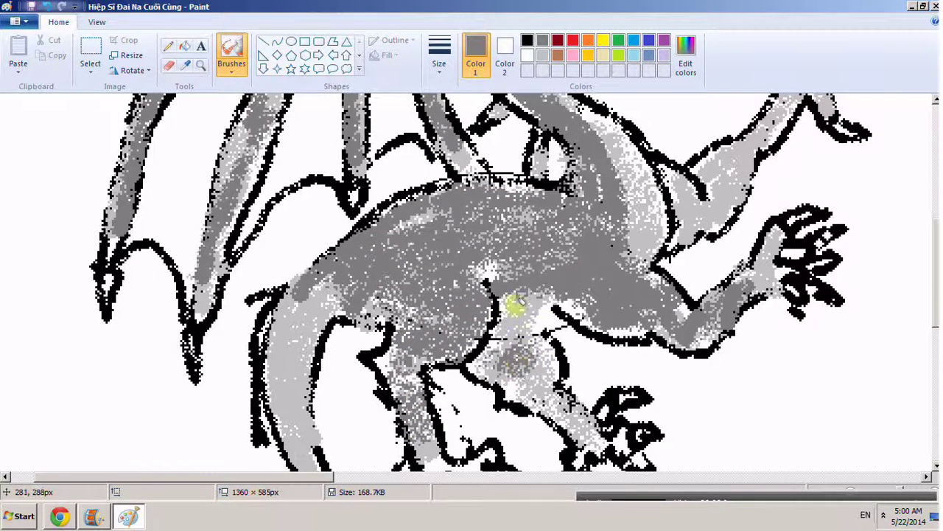
mouse_move(520, 300)
left_mouse_down()
mouse_move(513, 359)
mouse_move(541, 400)
mouse_move(511, 369)
left_mouse_up()
Step: Shade the tail dark gray from its base, using the thinnest airbrush size for the narrow part near the tip
scroll(377, 227, "down", 3)
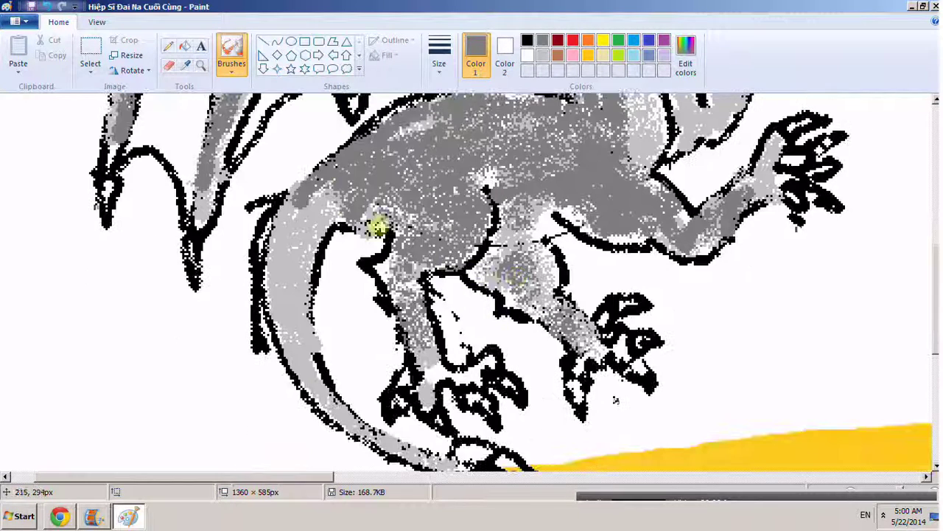
mouse_move(305, 190)
left_mouse_down()
mouse_move(293, 302)
mouse_move(310, 370)
mouse_move(288, 259)
mouse_move(284, 315)
mouse_move(299, 202)
mouse_move(307, 258)
mouse_move(303, 205)
mouse_move(295, 281)
mouse_move(322, 304)
left_mouse_up()
left_click(440, 57)
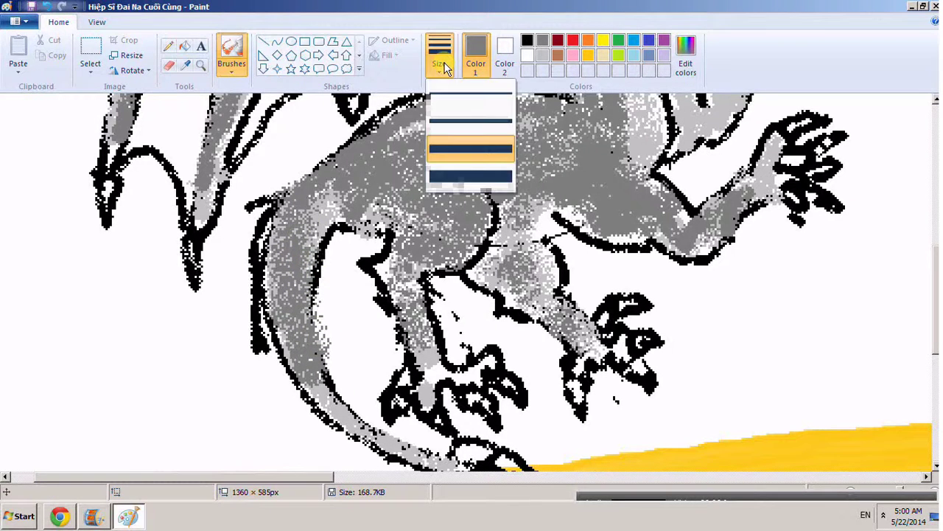
left_click(457, 101)
scroll(294, 226, "down", 5)
mouse_move(308, 191)
left_mouse_down()
mouse_move(362, 245)
mouse_move(432, 277)
left_mouse_up()
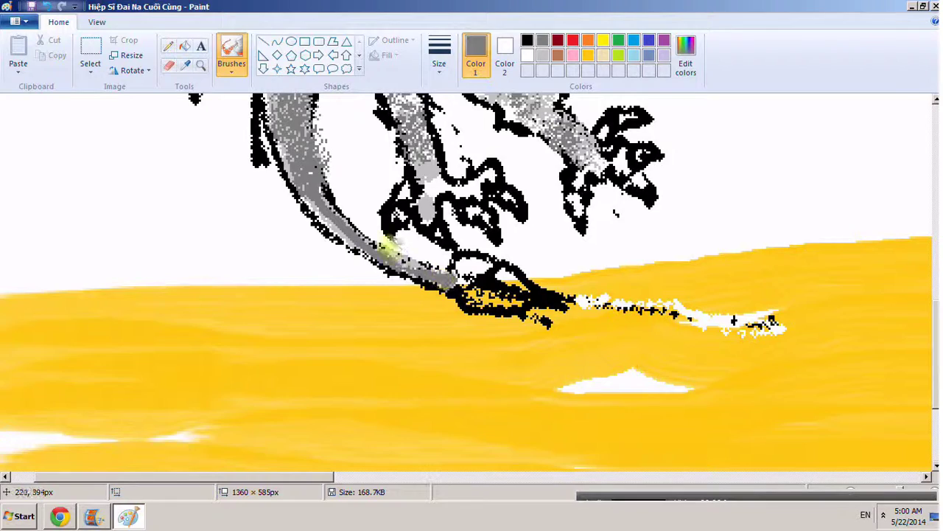
Step: Save the drawing
scroll(415, 257, "up", 5)
scroll(443, 243, "up", 3)
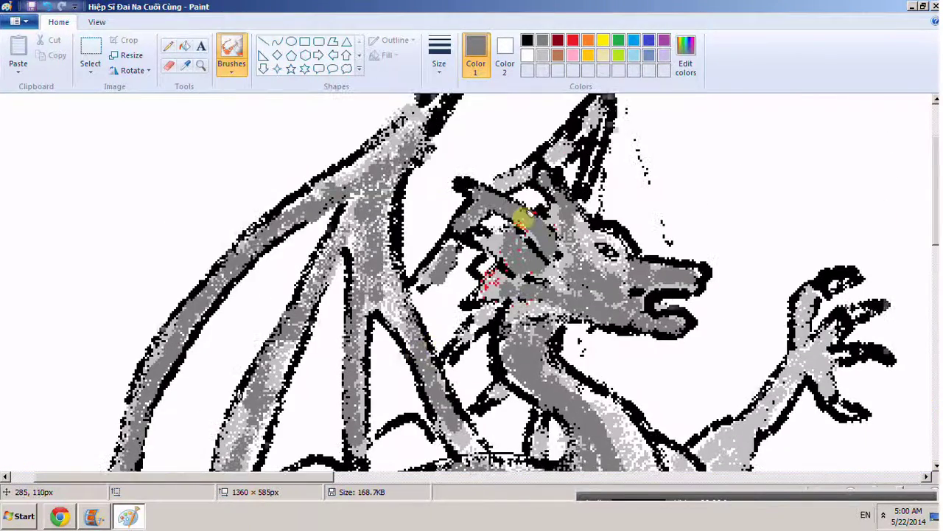
left_click(15, 21)
left_click(40, 105)
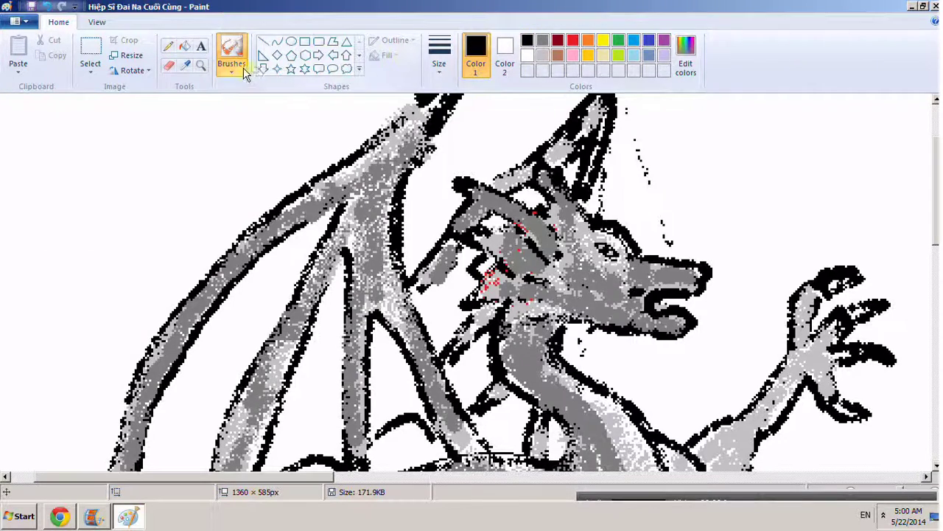
Step: Draw black spikes along the outer edge of the tail and up over the dragon's back
scroll(414, 183, "down", 10)
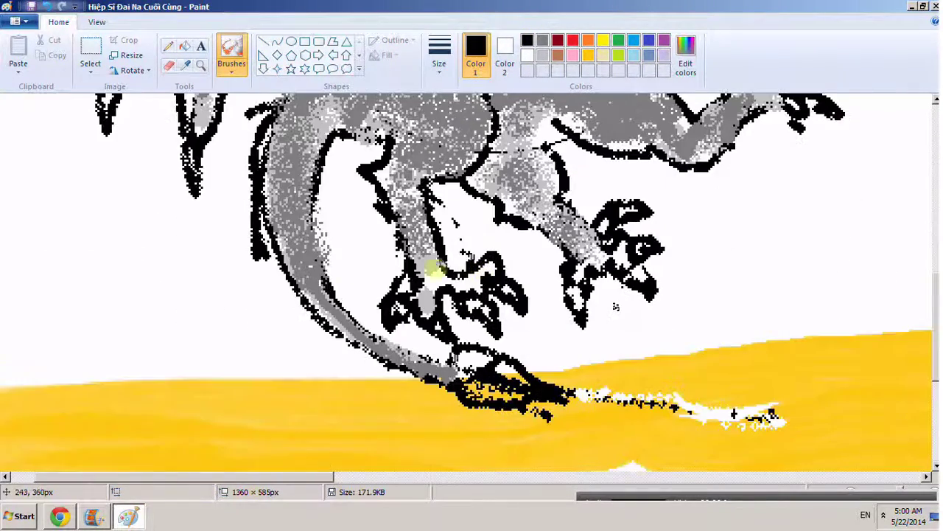
mouse_move(269, 258)
left_mouse_down()
mouse_move(274, 297)
mouse_move(295, 309)
mouse_move(311, 344)
mouse_move(334, 337)
left_mouse_up()
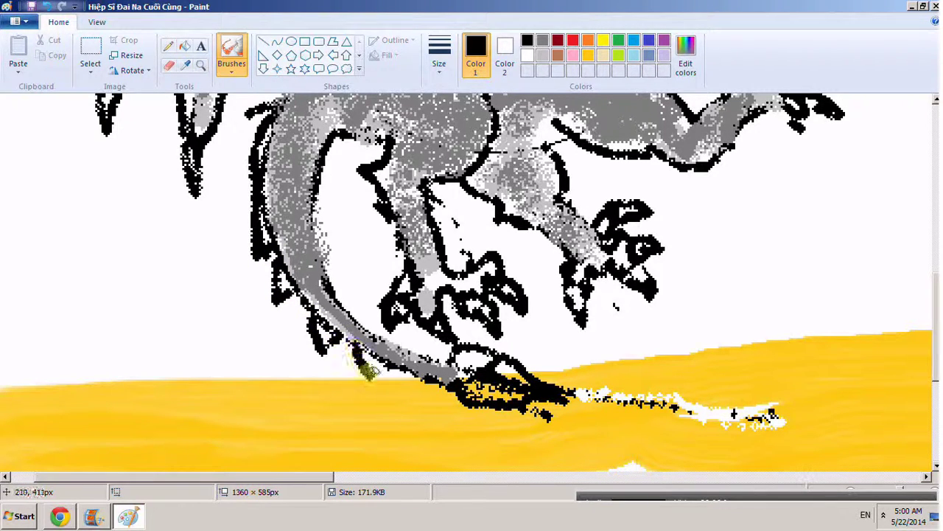
scroll(317, 309, "up", 5)
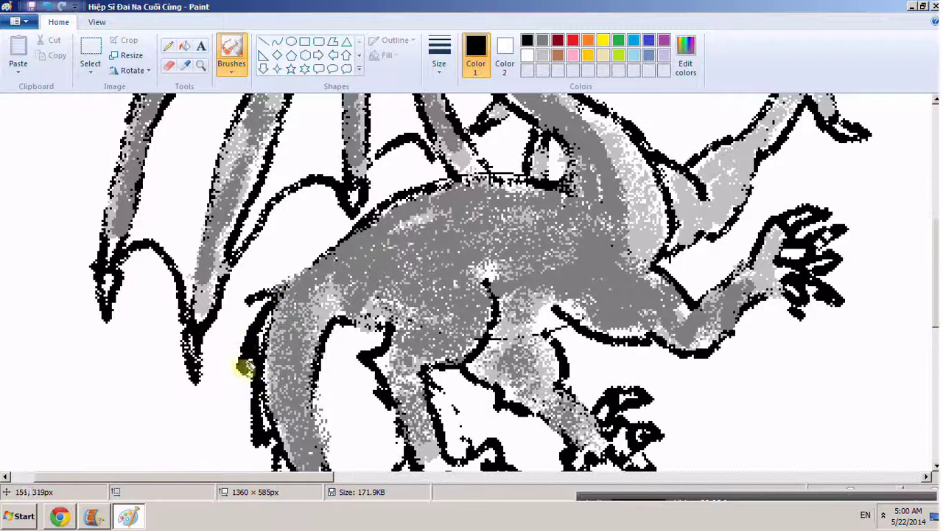
mouse_move(246, 368)
left_mouse_down()
mouse_move(267, 303)
mouse_move(284, 289)
mouse_move(266, 279)
mouse_move(331, 251)
mouse_move(328, 241)
mouse_move(317, 253)
mouse_move(311, 232)
mouse_move(351, 234)
mouse_move(387, 221)
mouse_move(363, 224)
mouse_move(373, 187)
mouse_move(412, 187)
mouse_move(425, 173)
mouse_move(465, 175)
mouse_move(476, 158)
mouse_move(512, 175)
mouse_move(531, 147)
mouse_move(562, 164)
left_mouse_up()
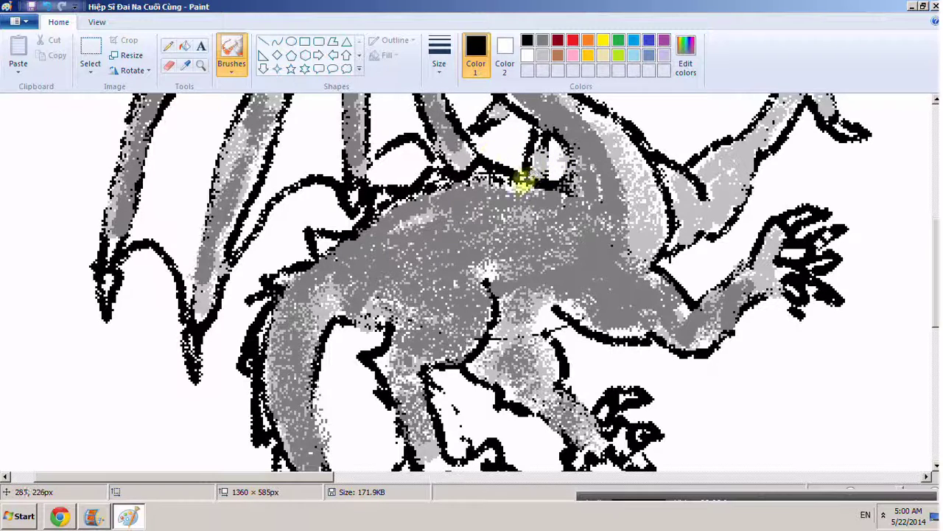
Step: Add black spikes down the back of the neck to where it meets the body
scroll(534, 172, "up", 3)
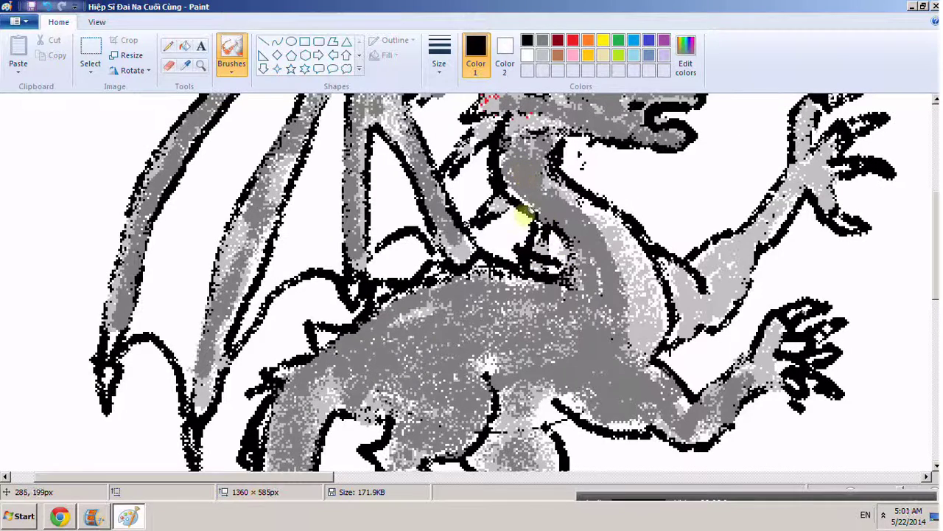
left_click_drag(494, 164, 486, 197)
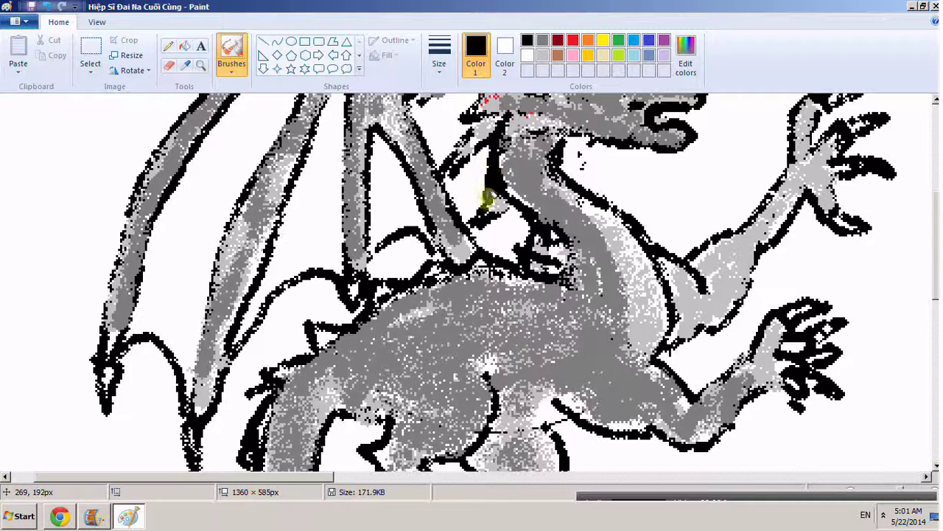
mouse_move(539, 234)
left_mouse_down()
mouse_move(533, 263)
mouse_move(543, 263)
left_mouse_up()
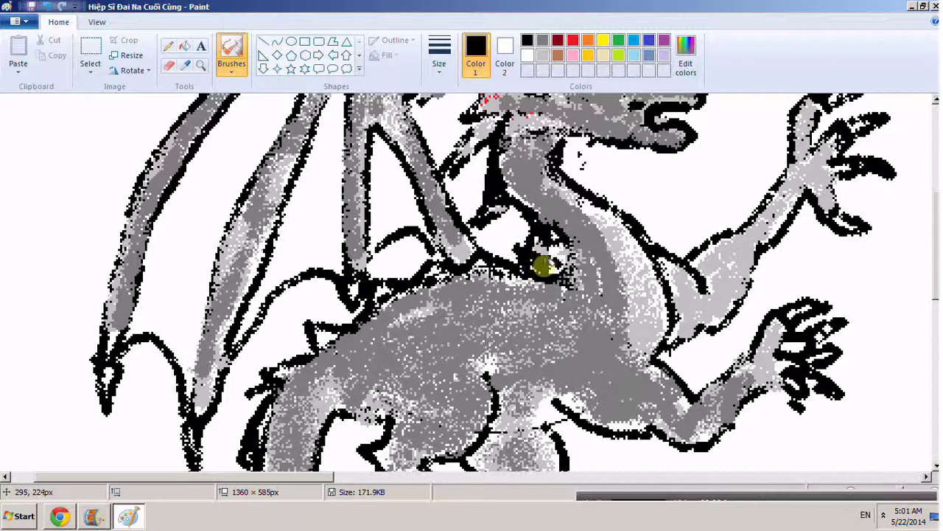
Step: Fill the spikes along the back and tail with solid black, and blacken the pointed tail tip
mouse_move(479, 267)
left_mouse_down()
mouse_move(436, 283)
mouse_move(429, 271)
mouse_move(379, 290)
mouse_move(348, 329)
mouse_move(328, 338)
left_mouse_up()
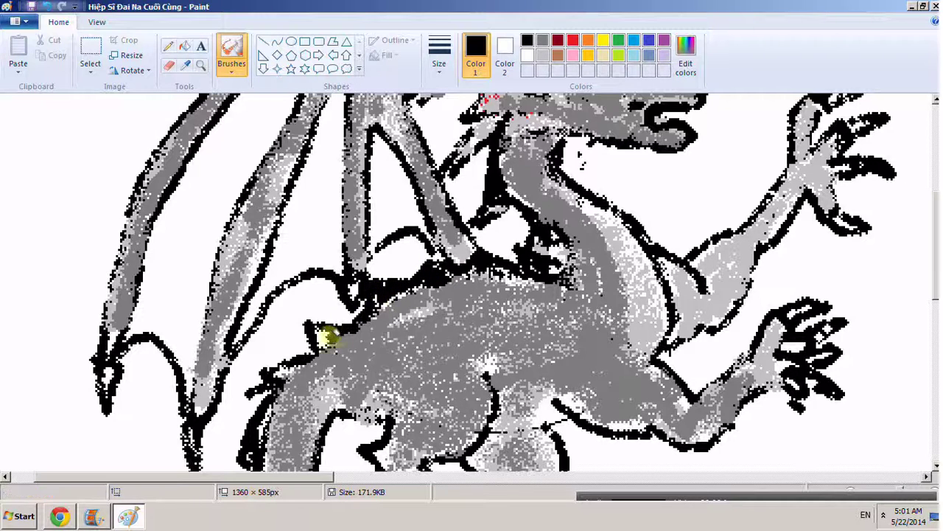
scroll(324, 332, "down", 3)
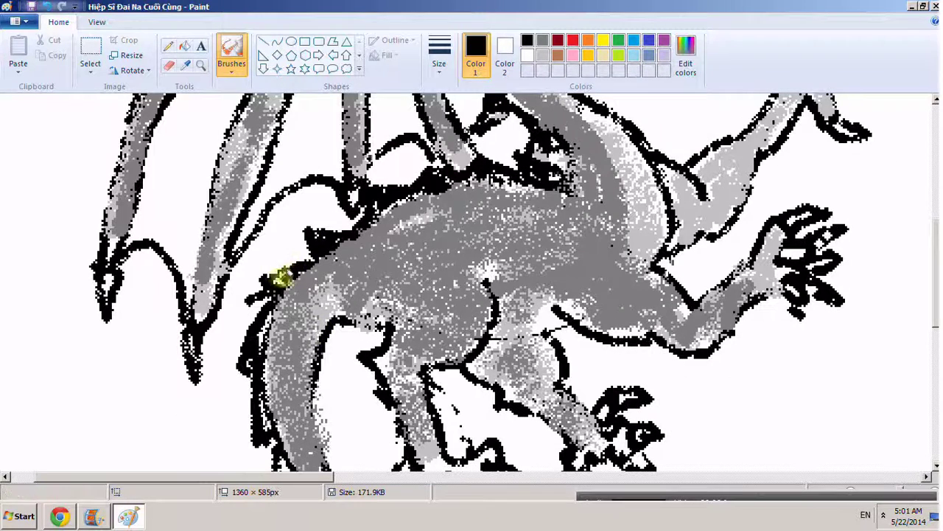
scroll(309, 279, "down", 3)
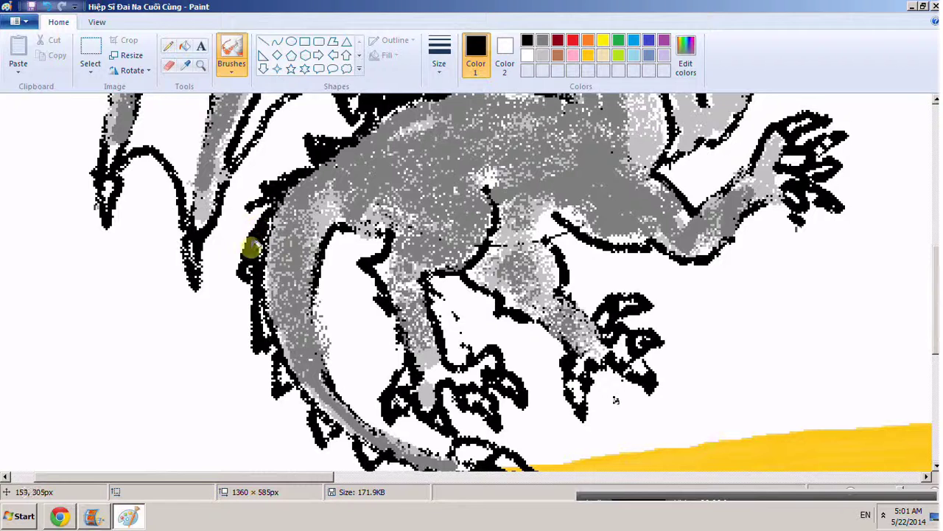
mouse_move(262, 274)
left_mouse_down()
mouse_move(276, 373)
mouse_move(281, 380)
mouse_move(283, 364)
mouse_move(311, 410)
left_mouse_up()
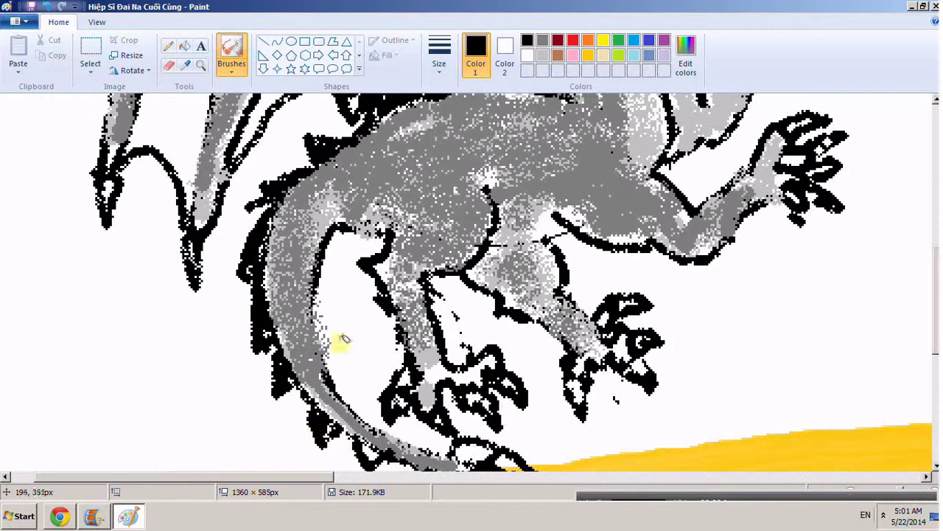
scroll(343, 339, "down", 6)
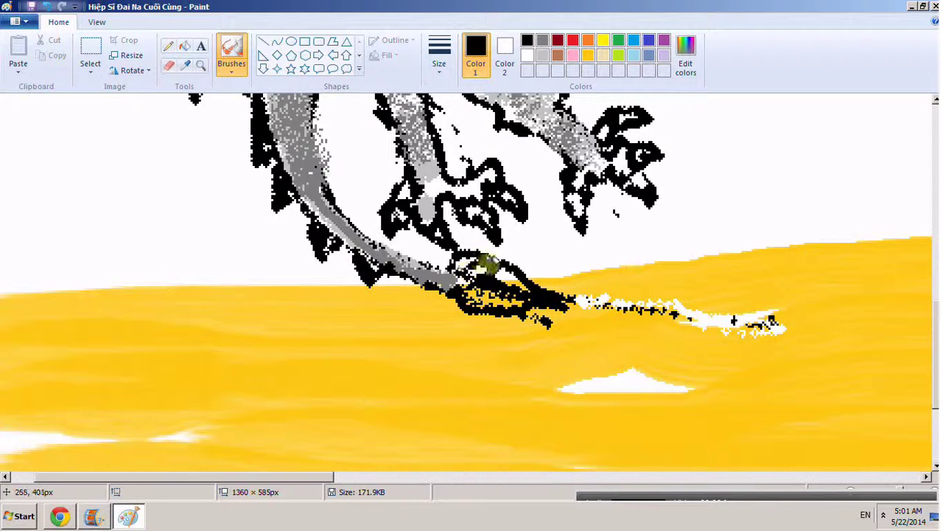
mouse_move(487, 264)
left_mouse_down()
mouse_move(561, 305)
mouse_move(474, 298)
mouse_move(499, 307)
mouse_move(463, 255)
mouse_move(477, 272)
mouse_move(452, 282)
mouse_move(489, 274)
mouse_move(486, 265)
mouse_move(601, 321)
mouse_move(544, 297)
left_mouse_up()
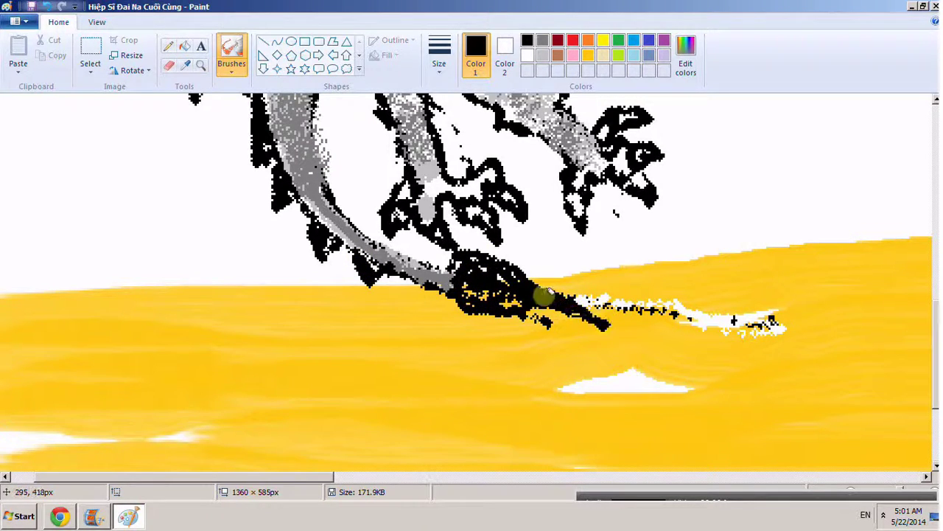
Step: Fill the membrane sections of both wings with light gray, including the areas visible behind the neck
scroll(518, 259, "up", 10)
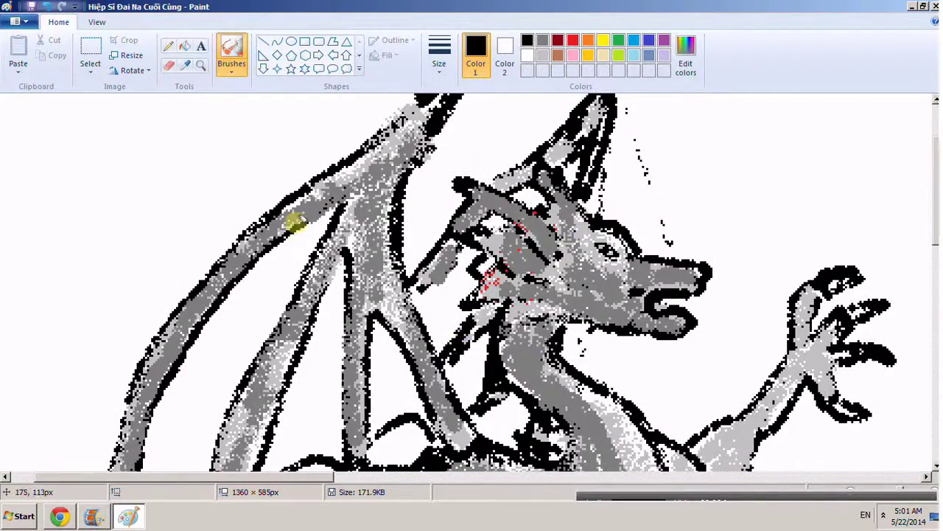
scroll(295, 221, "down", 3)
scroll(221, 295, "up", 2)
left_click(543, 55)
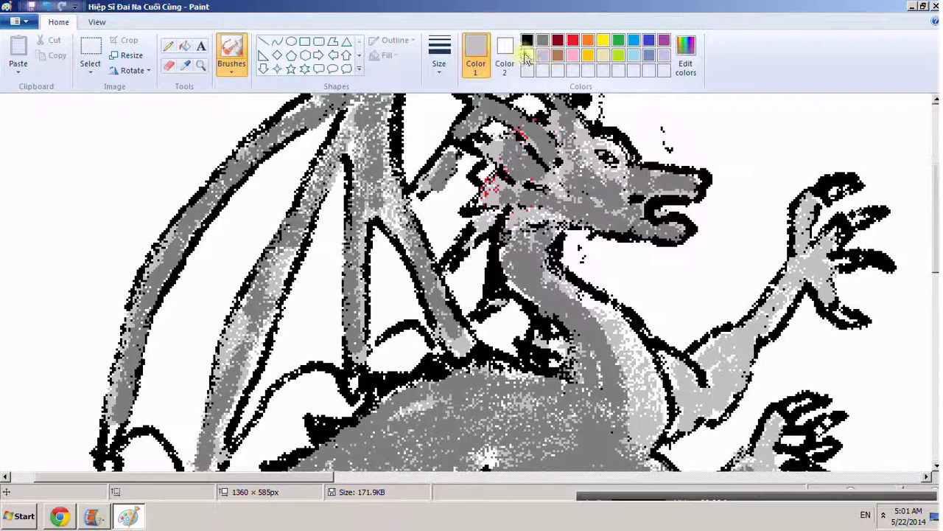
left_click(185, 47)
left_click(234, 217)
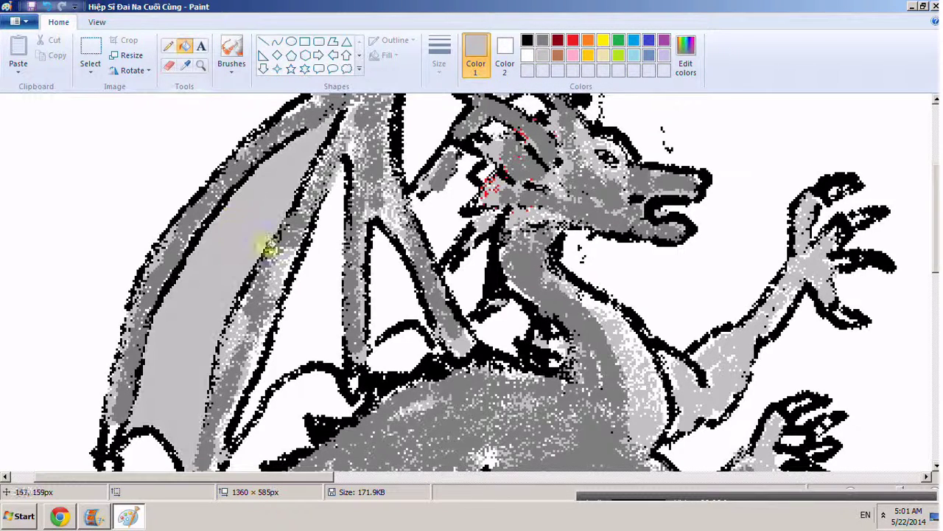
left_click(305, 283)
left_click(377, 279)
left_click(447, 204)
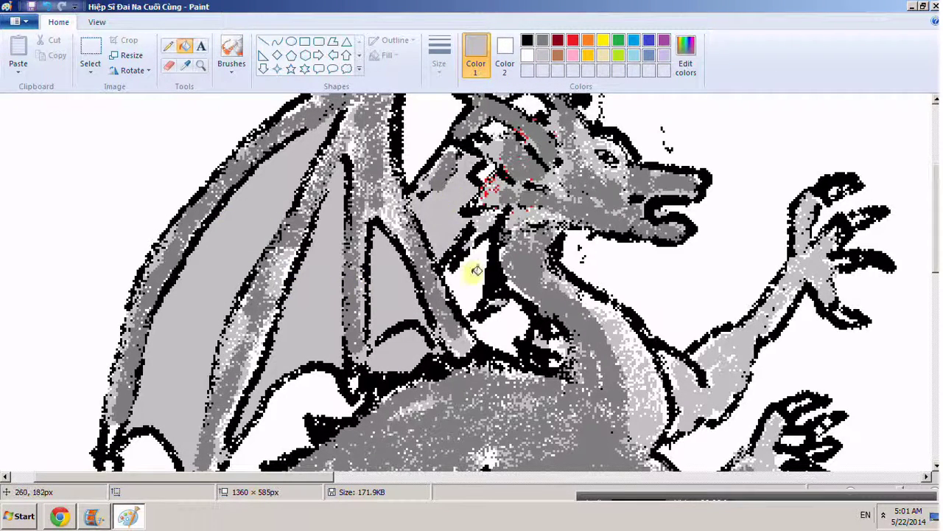
left_click(471, 282)
Step: Clear the near wing's innermost membrane section to white and close the gap in its lower outline with the black airbrush
scroll(466, 254, "down", 2)
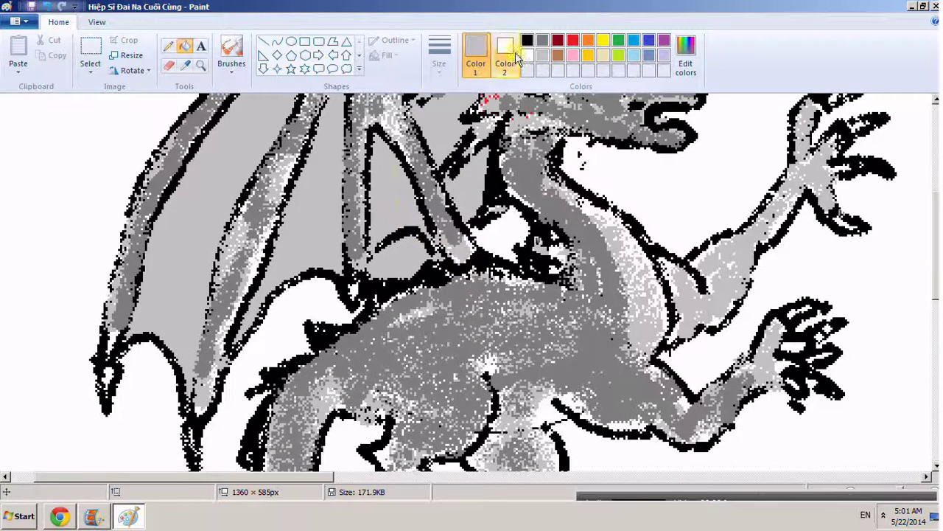
right_click(400, 260)
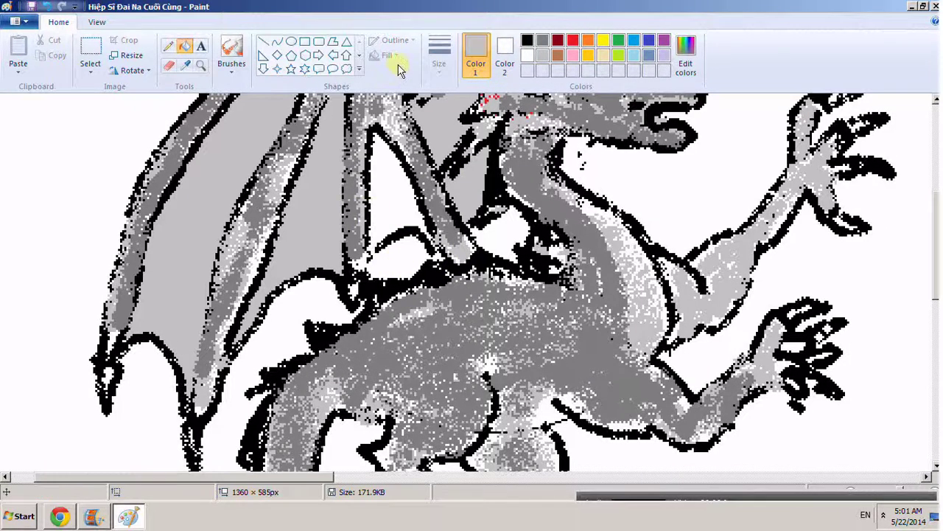
left_click(526, 41)
left_click(232, 51)
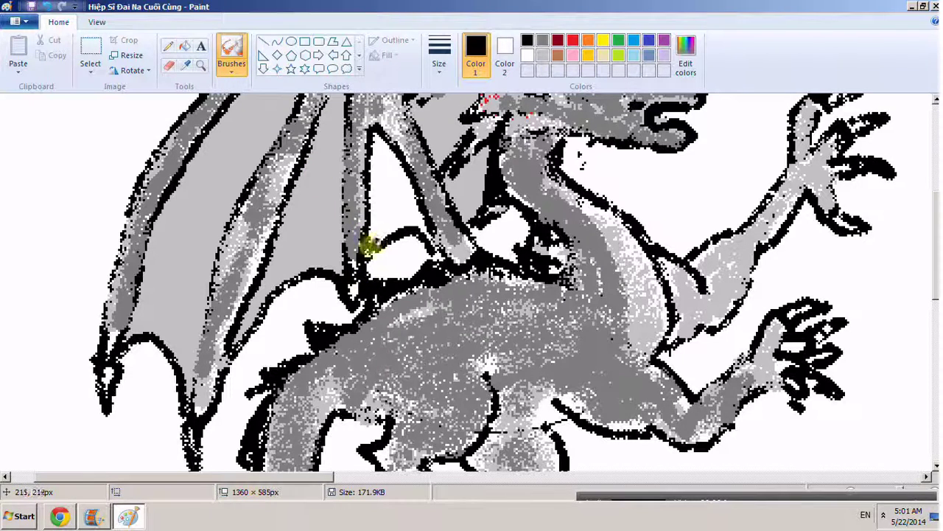
Step: Fill the closed innermost section of the near wing with light gray
left_click(543, 56)
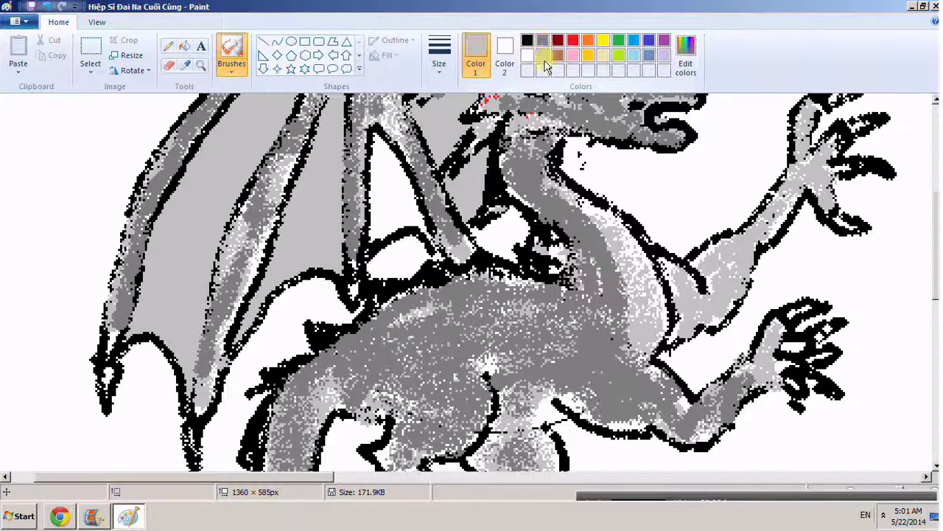
left_click(184, 46)
left_click(375, 172)
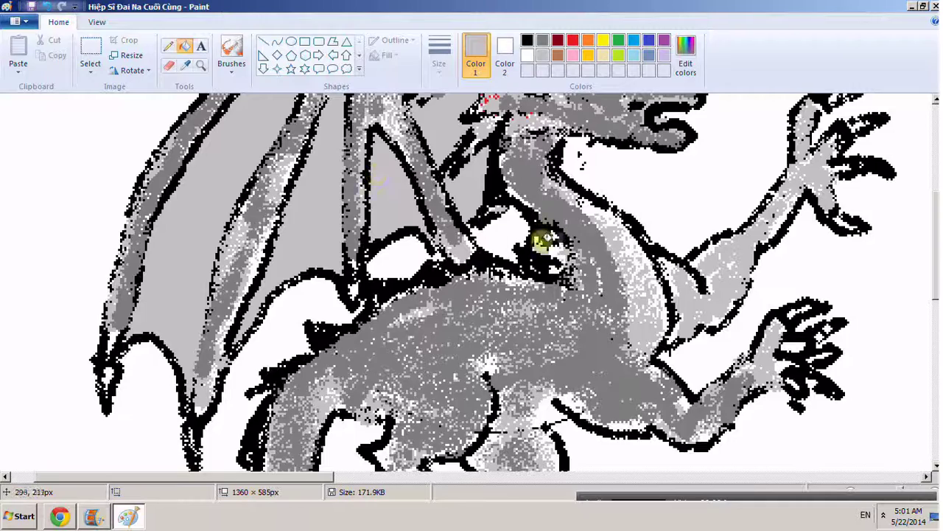
Step: Close and thicken the outline under the jaw at the throat with the black airbrush
scroll(542, 239, "up", 5)
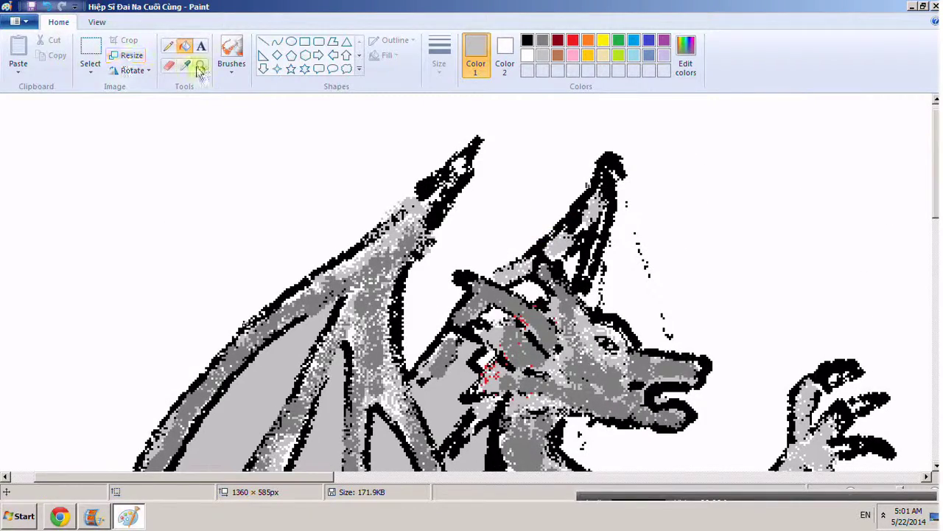
left_click(201, 65)
right_click(243, 105)
right_click(452, 249)
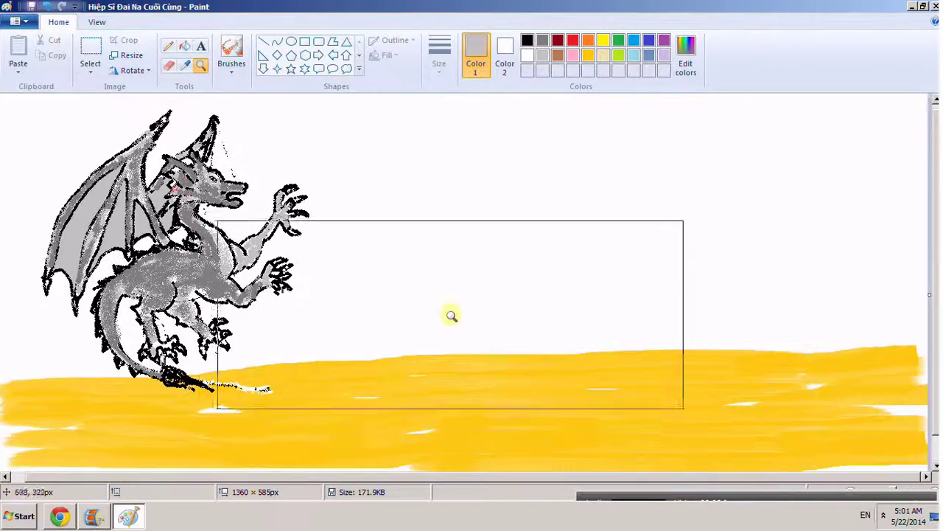
left_click(252, 190)
left_click(402, 249)
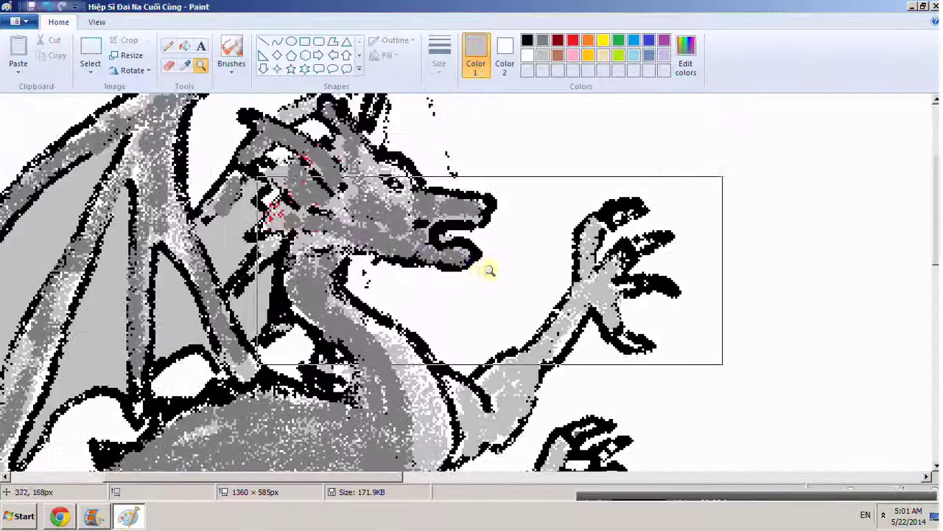
left_click(489, 270)
left_click(373, 219)
left_click(358, 242)
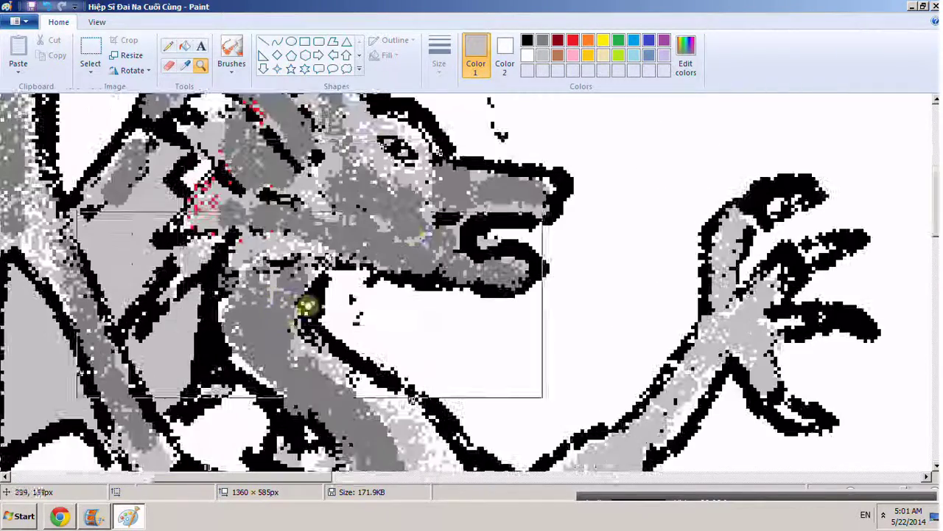
left_click(232, 53)
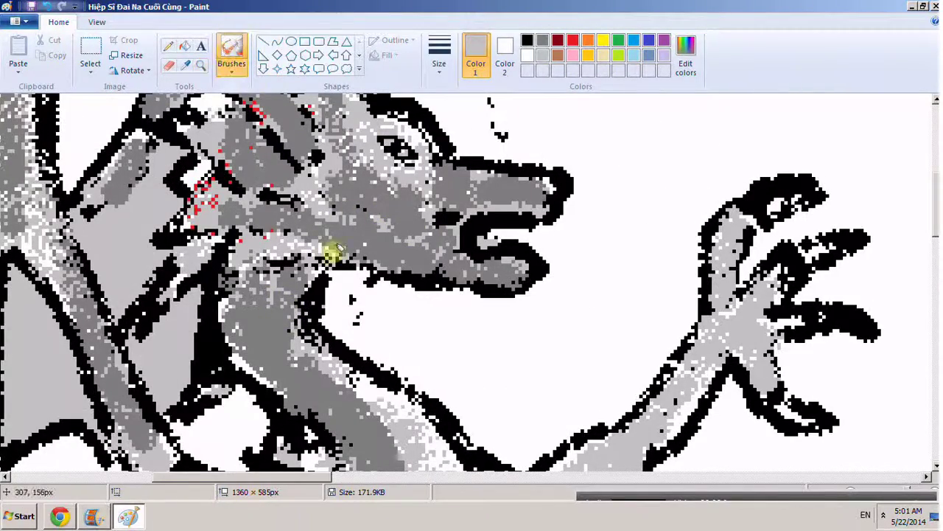
left_click(527, 39)
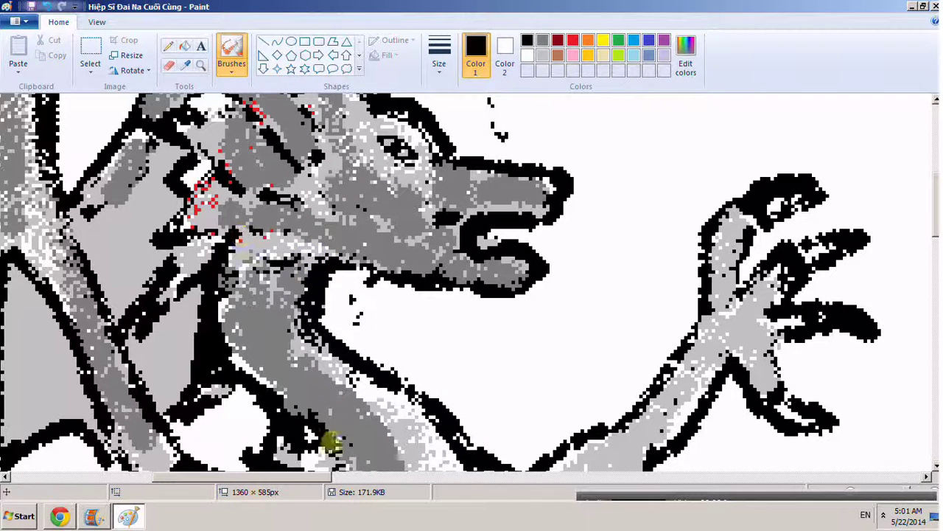
Step: Whiten the black mark at the corner of the mouth and repaint the cheek behind it with the dark gray airbrush
left_click_drag(302, 478, 291, 479)
scroll(347, 362, "up", 3)
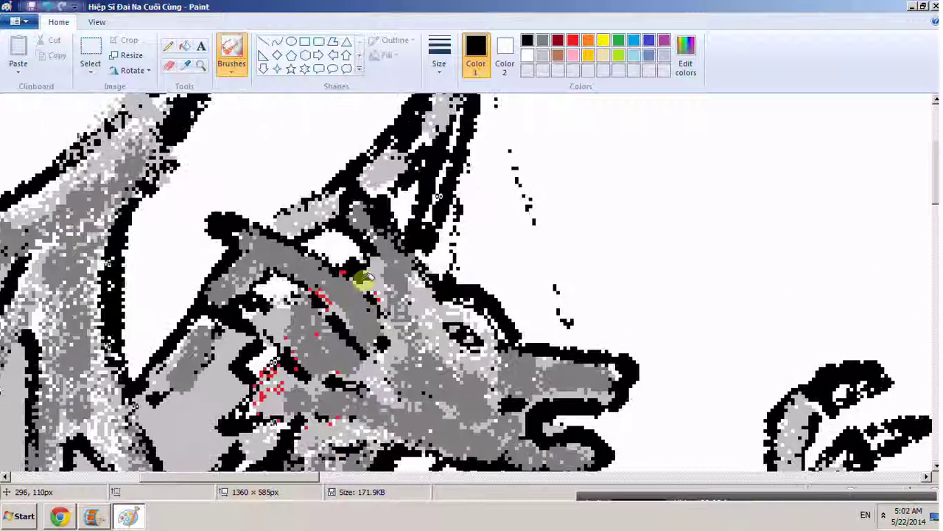
scroll(358, 270, "down", 2)
mouse_move(283, 213)
left_mouse_down()
mouse_move(310, 203)
mouse_move(327, 174)
mouse_move(374, 214)
mouse_move(452, 185)
mouse_move(432, 179)
mouse_move(427, 154)
mouse_move(427, 204)
mouse_move(400, 246)
left_mouse_up()
scroll(422, 178, "up", 2)
scroll(405, 236, "up", 2)
scroll(400, 245, "down", 3)
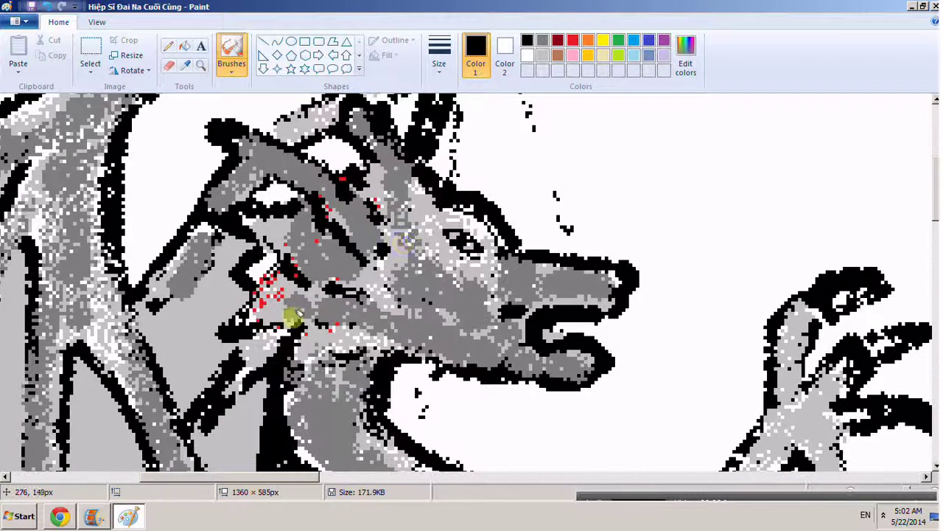
left_click_drag(246, 284, 249, 293)
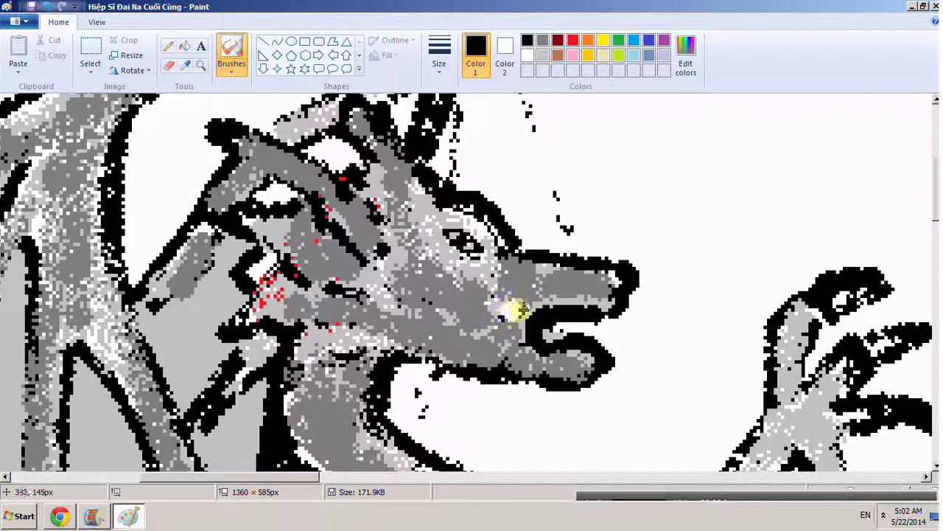
left_click(543, 56)
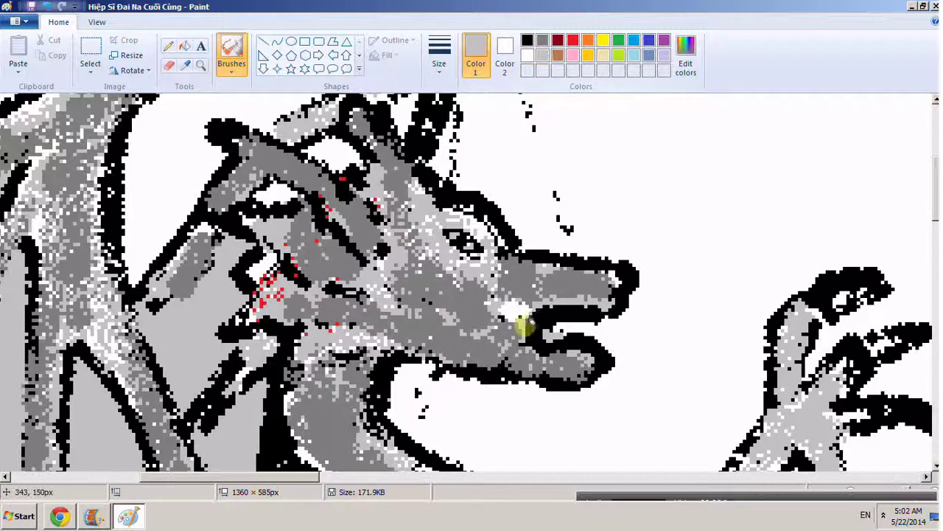
left_click(543, 40)
left_click(503, 308)
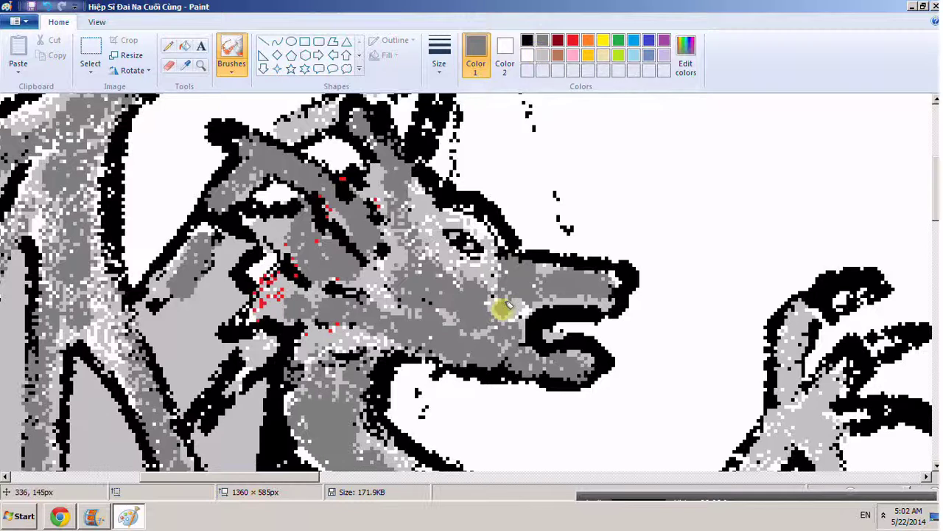
mouse_move(512, 306)
left_mouse_down()
mouse_move(492, 280)
mouse_move(425, 264)
mouse_move(380, 277)
mouse_move(401, 287)
mouse_move(417, 190)
mouse_move(426, 258)
mouse_move(620, 227)
mouse_move(600, 260)
mouse_move(625, 247)
mouse_move(578, 234)
mouse_move(588, 255)
mouse_move(610, 242)
mouse_move(609, 227)
mouse_move(614, 248)
mouse_move(602, 195)
mouse_move(643, 243)
mouse_move(638, 268)
mouse_move(627, 234)
mouse_move(604, 216)
mouse_move(588, 249)
mouse_move(621, 224)
mouse_move(606, 223)
mouse_move(591, 245)
mouse_move(612, 217)
left_mouse_up()
Step: Paint a black hooked horn curving up from the snout tip and a pointed black spike beneath the chin
left_click(529, 42)
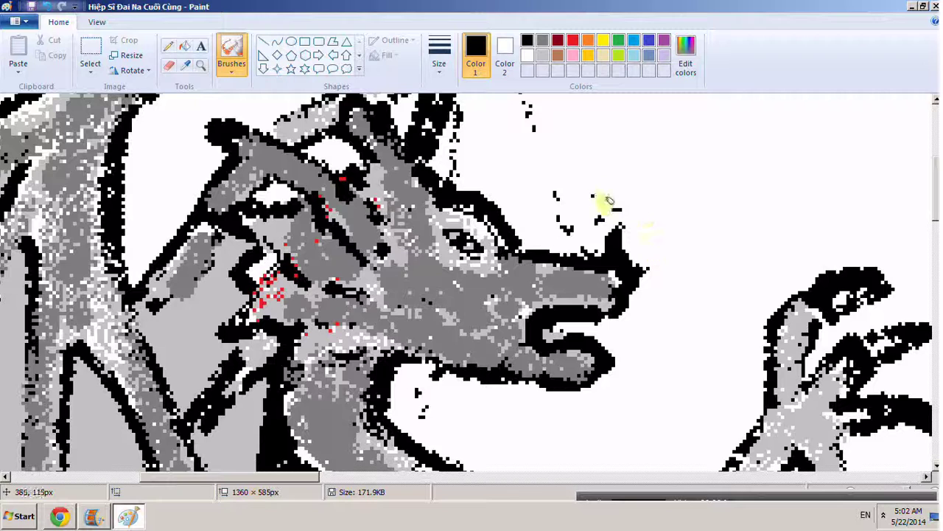
mouse_move(586, 199)
left_mouse_down()
mouse_move(606, 253)
mouse_move(594, 190)
left_mouse_up()
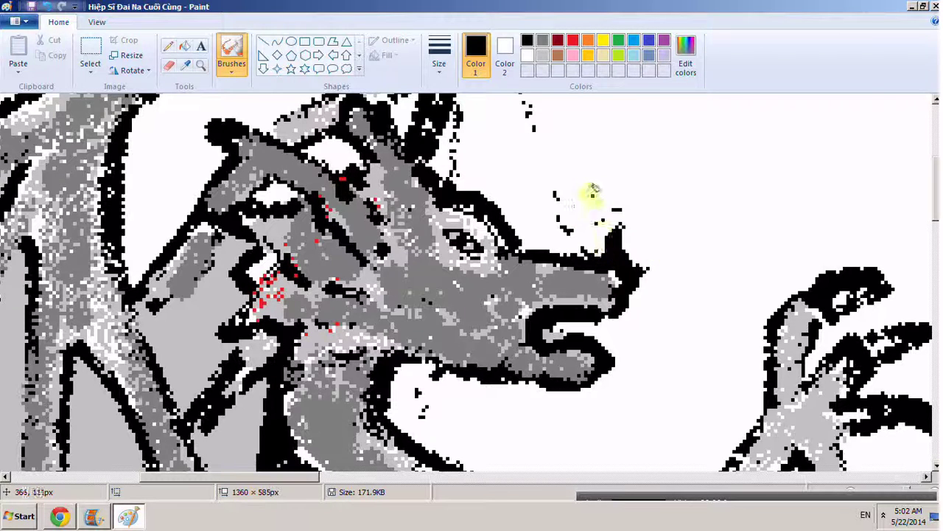
mouse_move(612, 236)
left_mouse_down()
mouse_move(629, 207)
mouse_move(644, 275)
mouse_move(598, 180)
mouse_move(644, 206)
mouse_move(655, 234)
left_mouse_up()
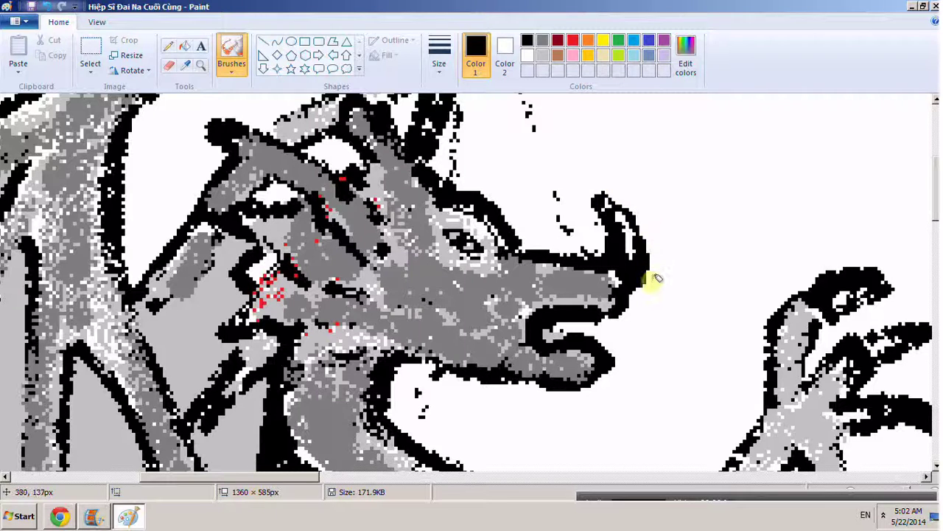
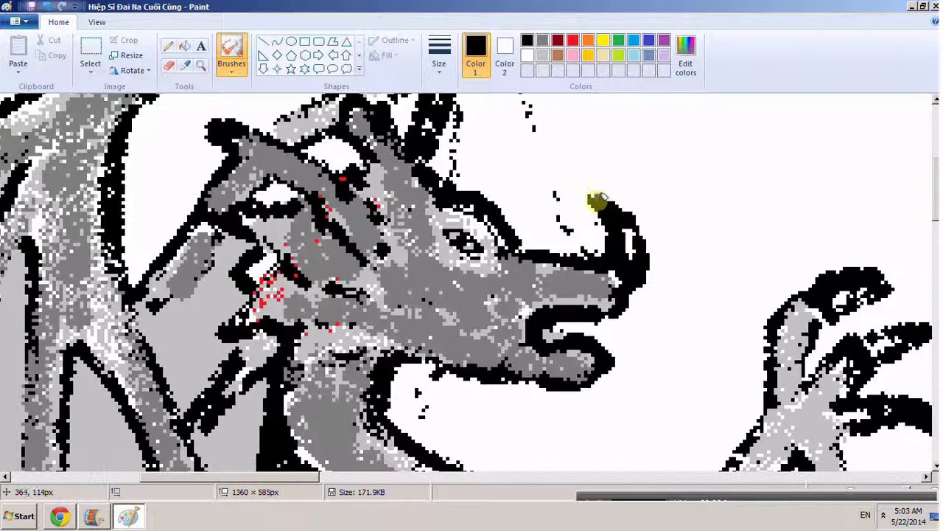
mouse_move(625, 198)
left_mouse_down()
mouse_move(603, 185)
mouse_move(628, 187)
mouse_move(611, 186)
mouse_move(638, 157)
mouse_move(636, 142)
mouse_move(598, 262)
left_mouse_up()
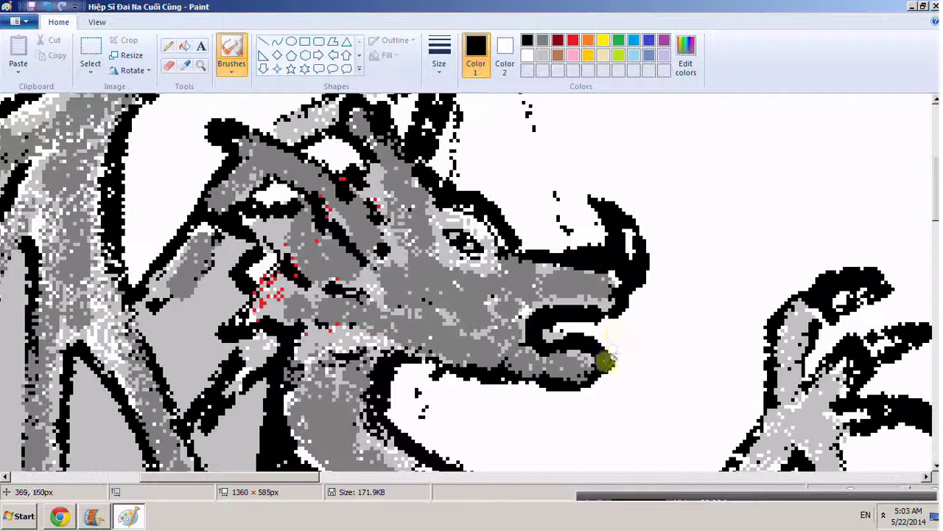
mouse_move(609, 358)
left_mouse_down()
mouse_move(598, 383)
mouse_move(579, 386)
mouse_move(614, 295)
mouse_move(580, 385)
mouse_move(552, 381)
mouse_move(568, 400)
mouse_move(594, 392)
left_mouse_up()
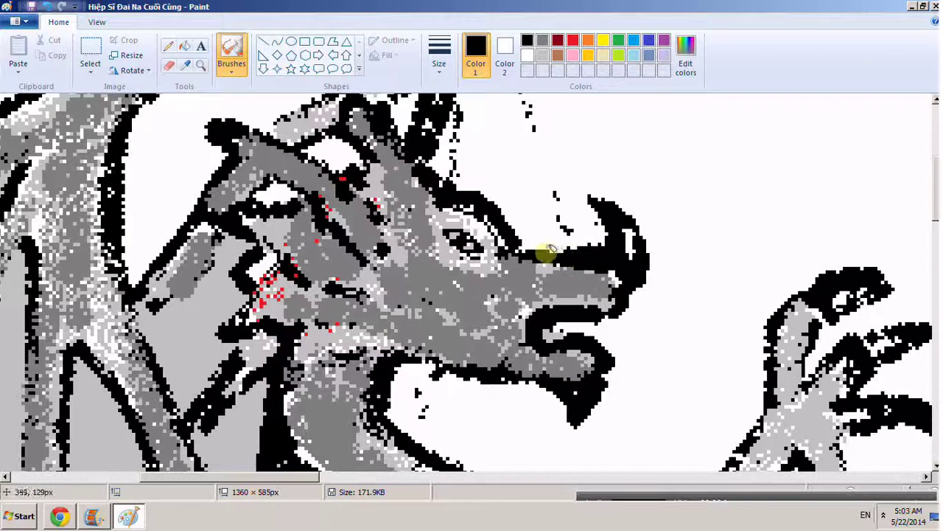
Step: Thicken the snout ridge, the hooked tip of the upper jaw and the lower lip in black, and save the picture
mouse_move(545, 247)
left_mouse_down()
mouse_move(555, 253)
mouse_move(564, 238)
mouse_move(590, 244)
mouse_move(656, 280)
left_mouse_up()
scroll(656, 280, "up", 3)
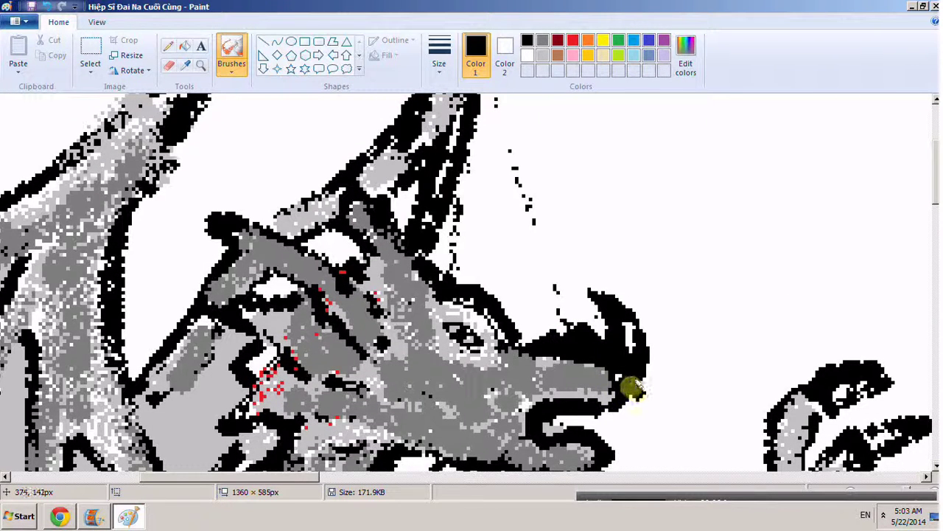
mouse_move(628, 400)
left_mouse_down()
mouse_move(625, 385)
mouse_move(618, 401)
left_mouse_up()
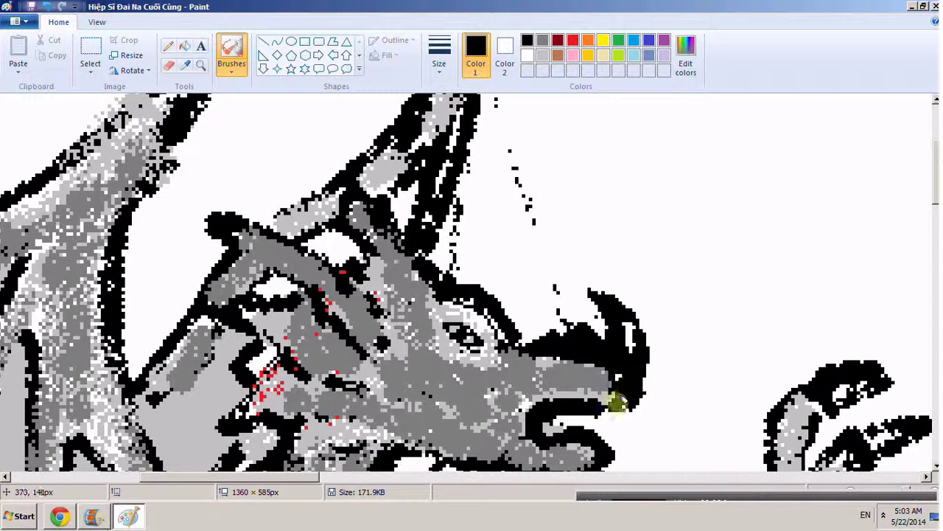
scroll(621, 411, "down", 3)
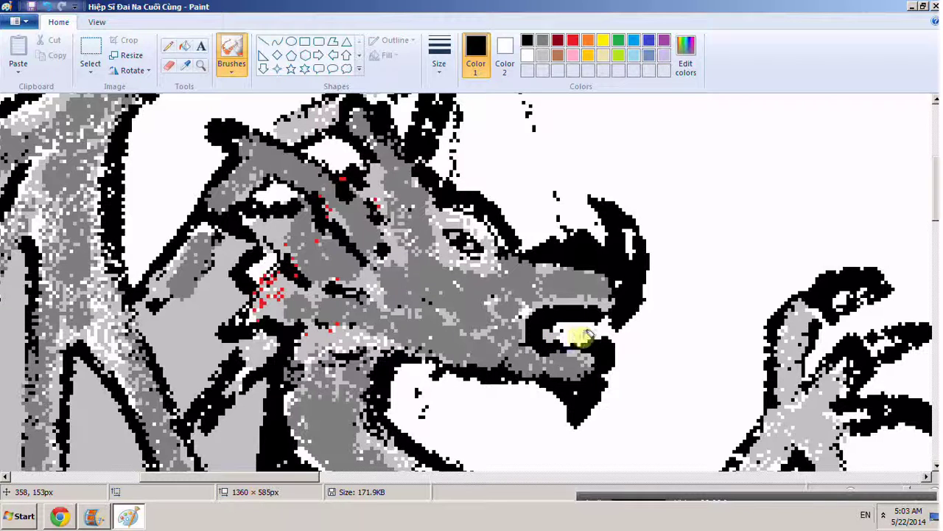
mouse_move(585, 321)
left_mouse_down()
mouse_move(554, 349)
mouse_move(586, 360)
left_mouse_up()
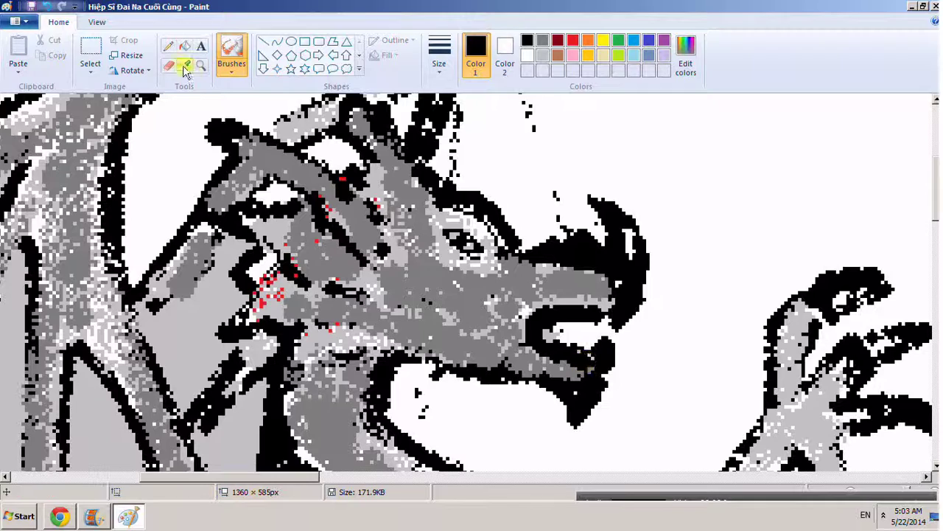
left_click(14, 21)
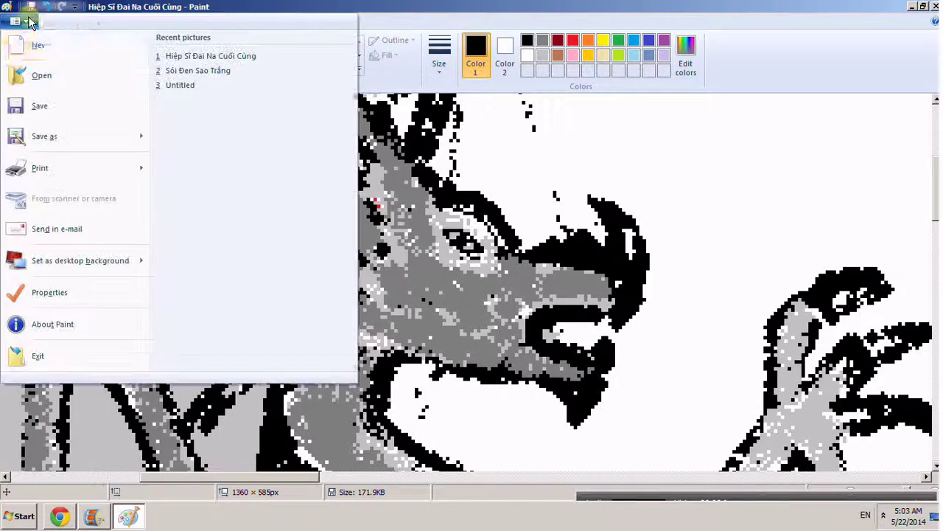
left_click(55, 105)
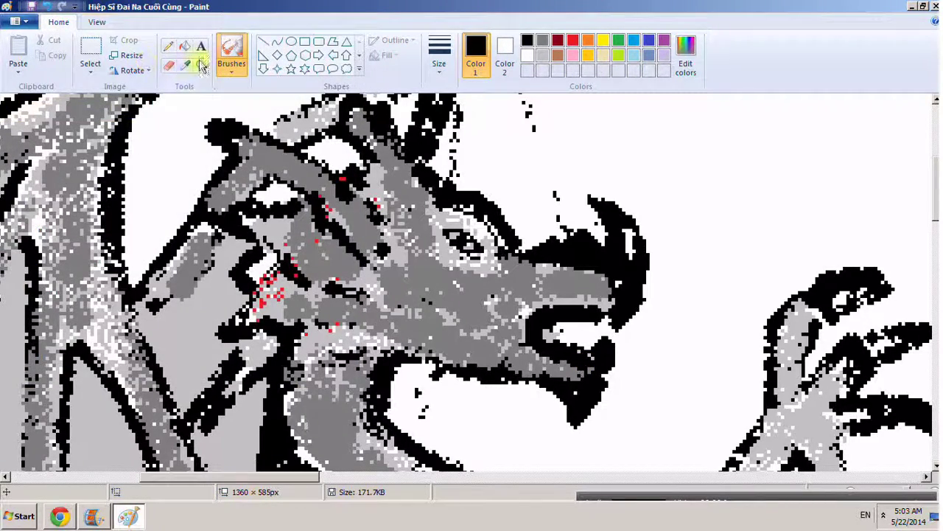
Step: Clear the inside of the open mouth to white with the airbrush, trimming the black lip outlines around it
left_click(200, 65)
right_click(311, 157)
right_click(378, 211)
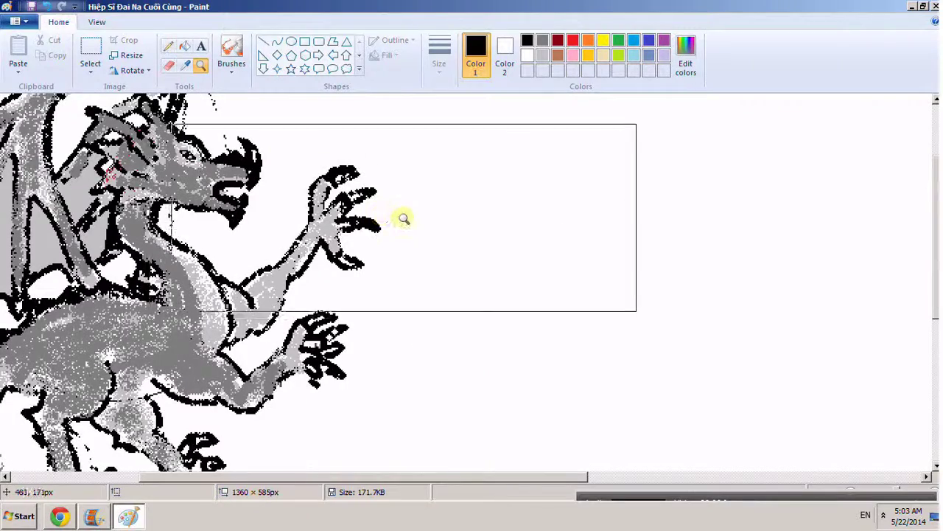
right_click(404, 218)
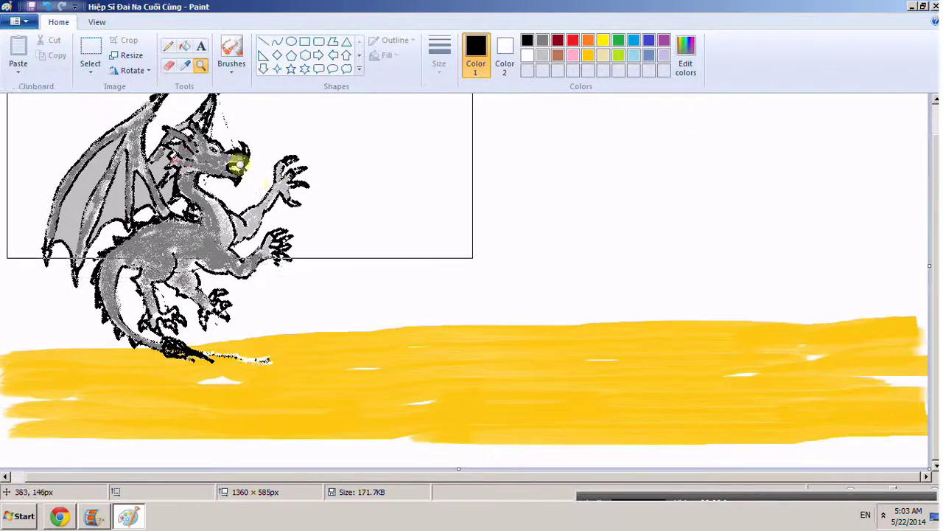
left_click(238, 176)
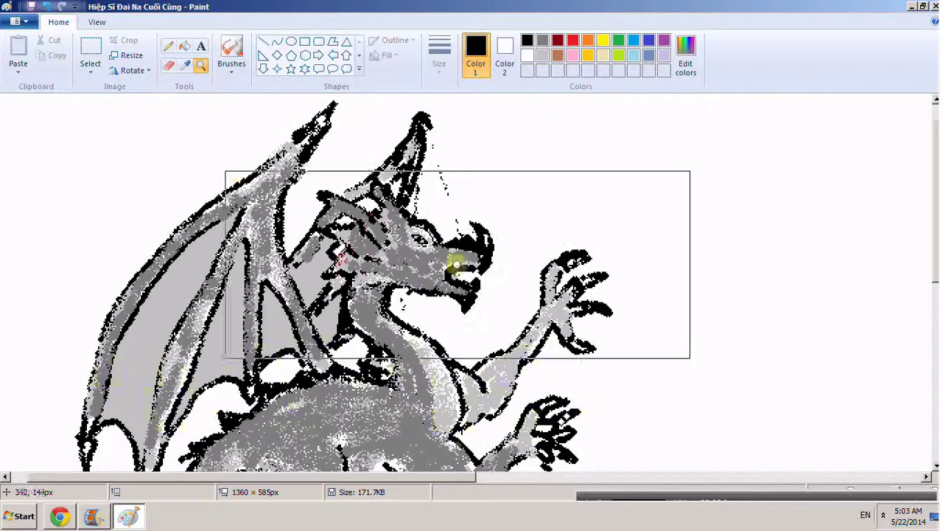
left_click(467, 270)
left_click(353, 228)
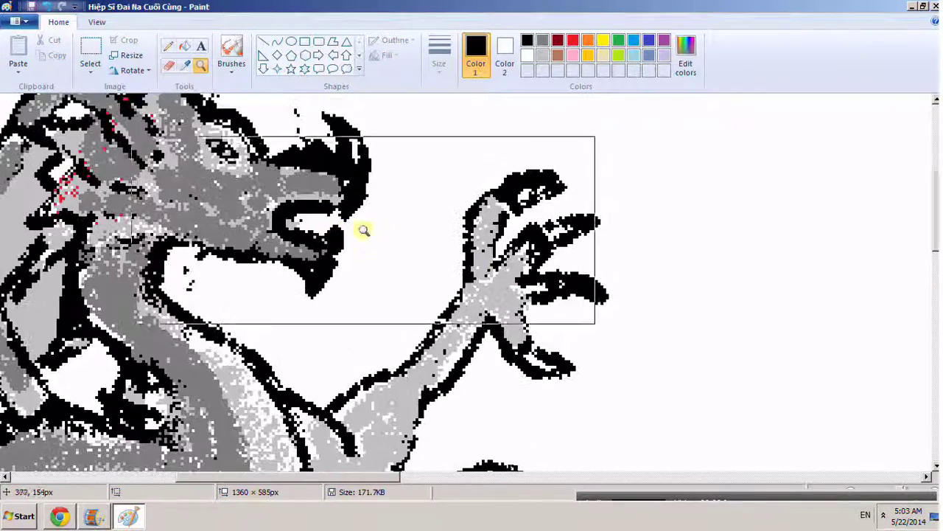
left_click(364, 230)
left_click(248, 199)
right_click(232, 194)
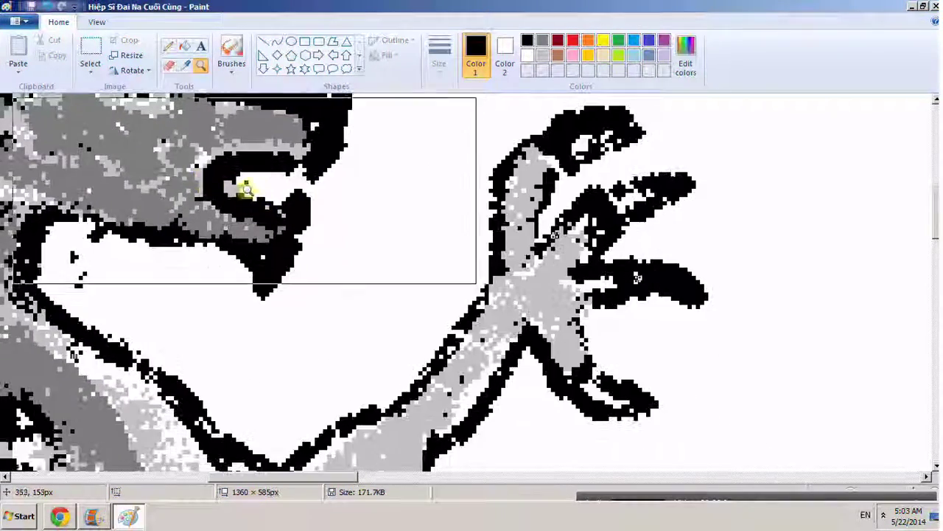
left_click(235, 182)
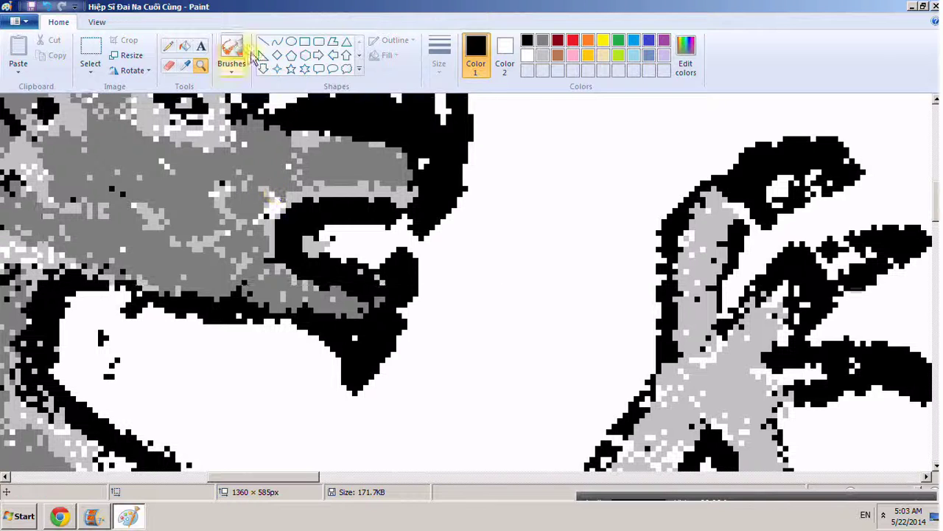
left_click(230, 67)
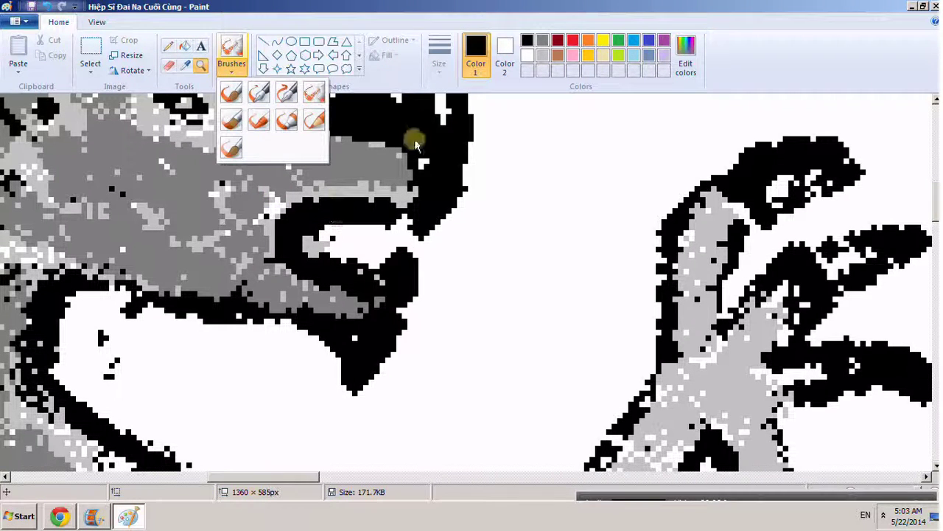
left_click(313, 91)
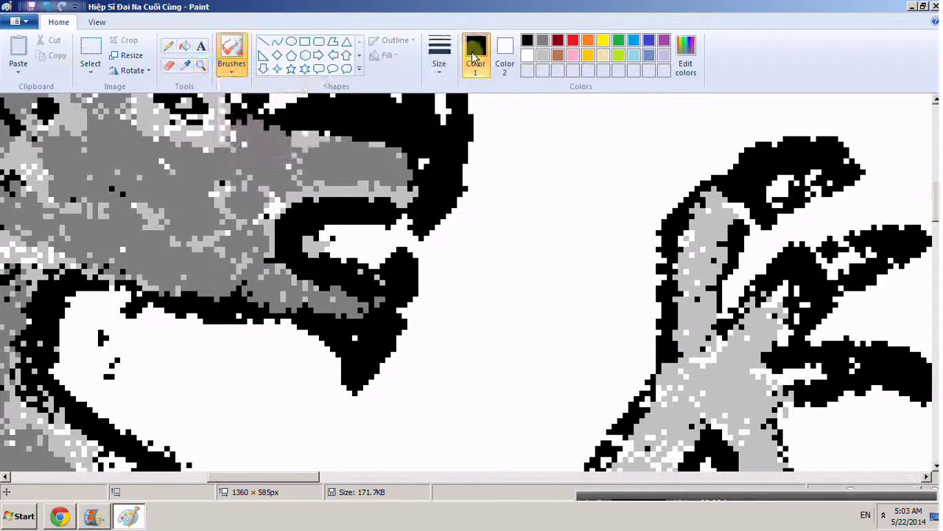
left_click(321, 228)
left_click_drag(314, 221, 337, 215)
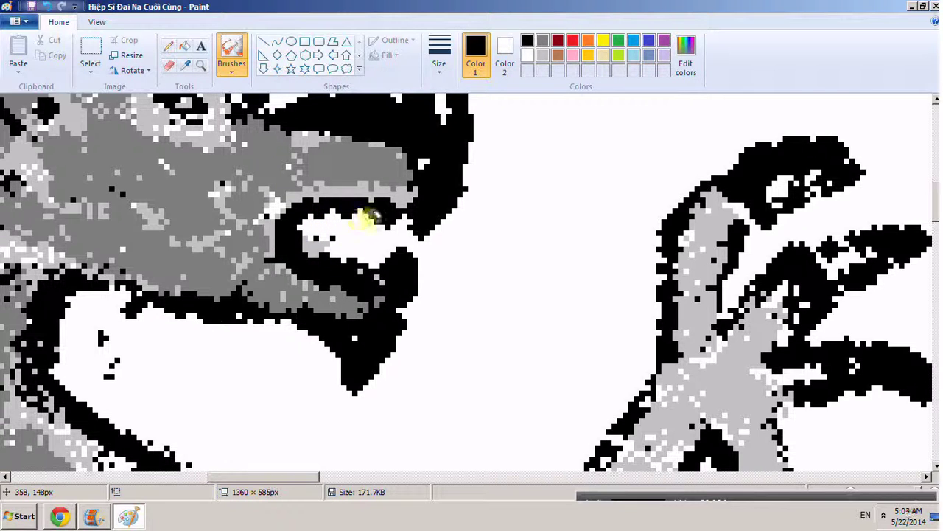
mouse_move(315, 249)
left_mouse_down()
mouse_move(345, 265)
mouse_move(367, 269)
mouse_move(362, 241)
mouse_move(325, 258)
mouse_move(332, 249)
mouse_move(303, 249)
left_mouse_up()
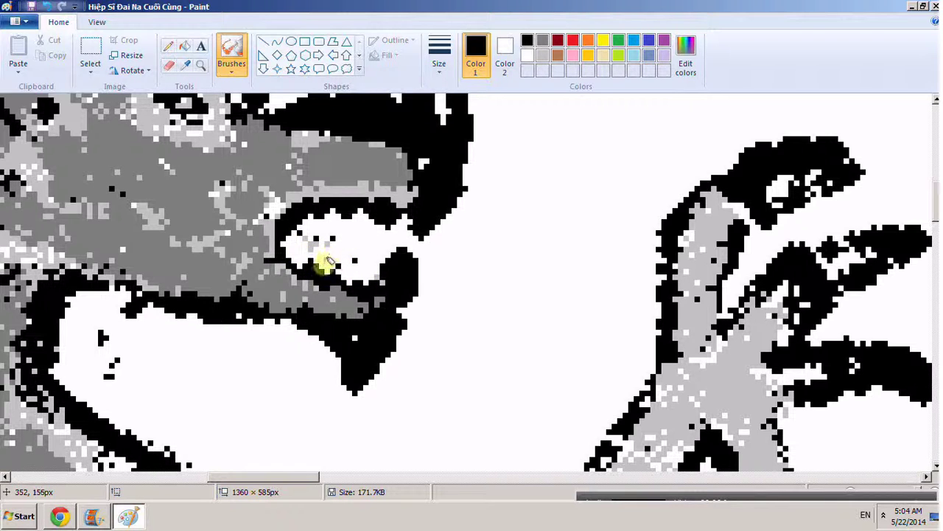
mouse_move(348, 278)
left_mouse_down()
mouse_move(362, 273)
mouse_move(386, 213)
mouse_move(344, 215)
left_mouse_up()
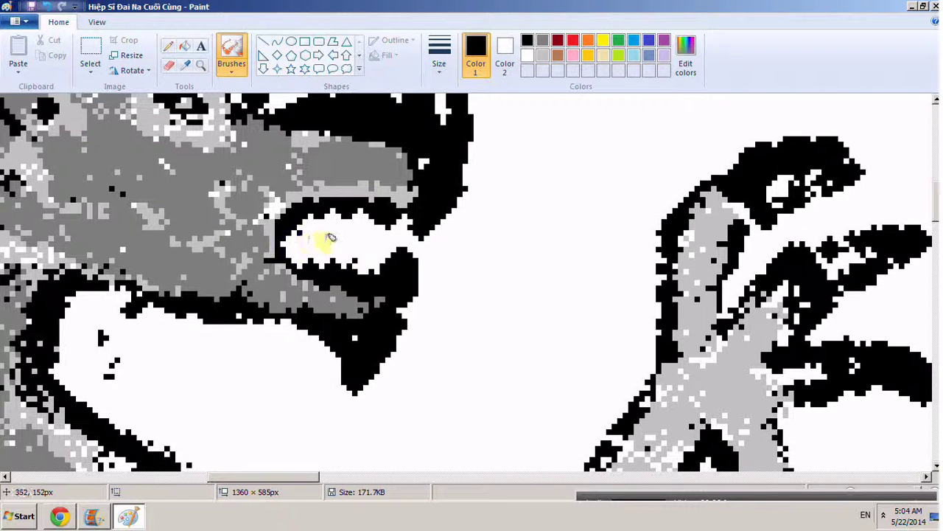
left_click_drag(405, 223, 385, 232)
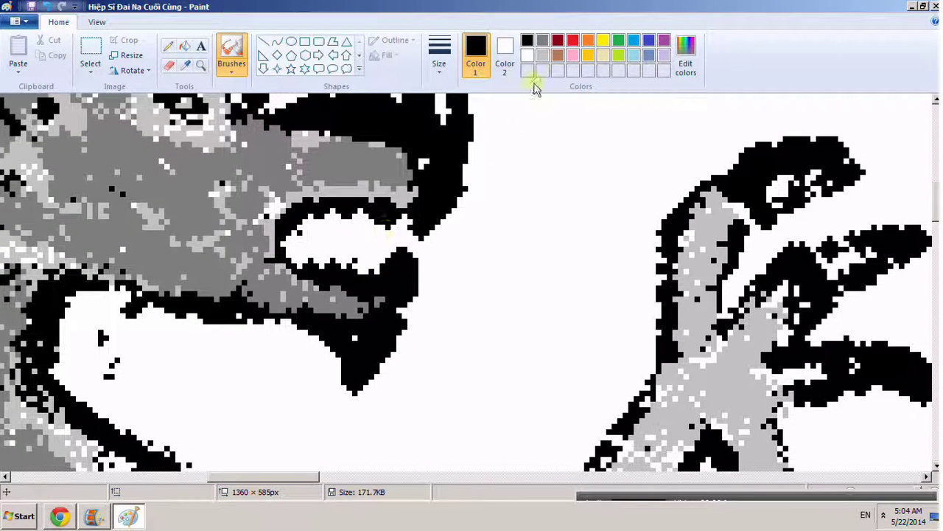
Step: Paint a small flame inside the mouth in red, with gold over it and a yellow center
left_click(573, 41)
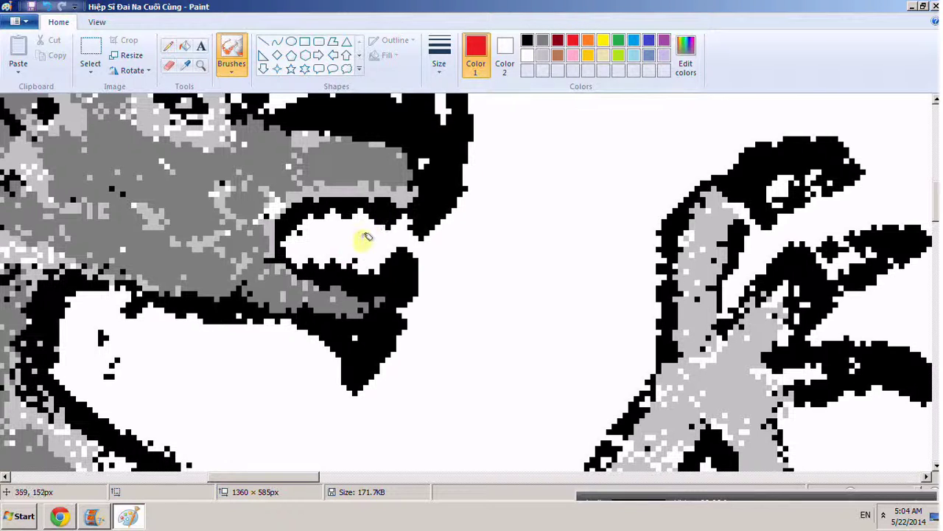
mouse_move(367, 237)
left_mouse_down()
mouse_move(330, 239)
mouse_move(387, 221)
mouse_move(369, 234)
mouse_move(336, 235)
left_mouse_up()
left_click(588, 55)
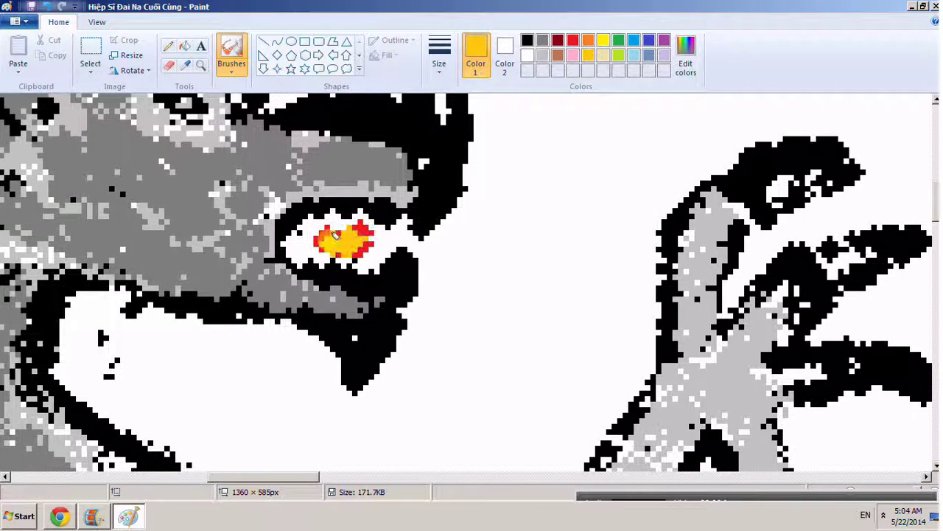
left_click(603, 40)
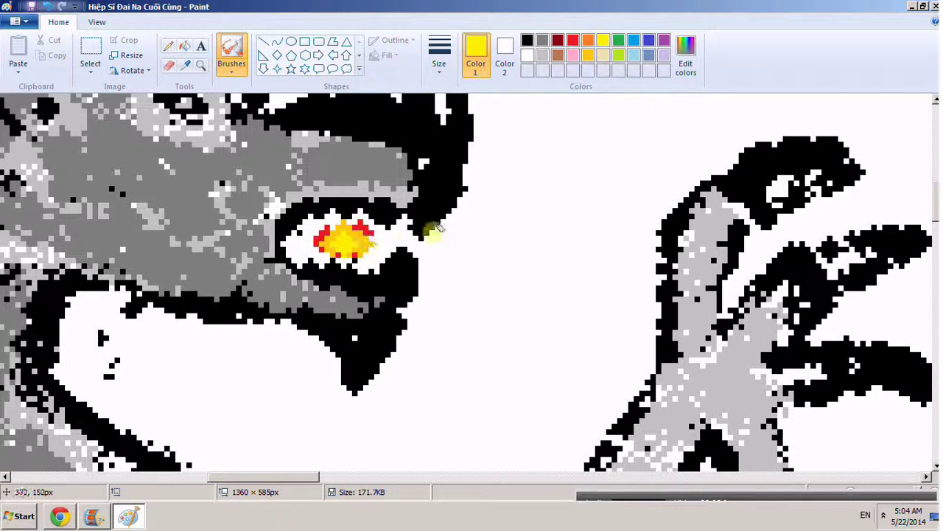
Step: Airbrush a yellow burst of flame in front of the open mouth, with one prong rising and one dropping toward the raised hand
mouse_move(437, 229)
left_mouse_down()
mouse_move(405, 229)
mouse_move(455, 233)
mouse_move(448, 238)
mouse_move(475, 230)
mouse_move(489, 246)
mouse_move(506, 222)
mouse_move(518, 247)
mouse_move(564, 260)
left_mouse_up()
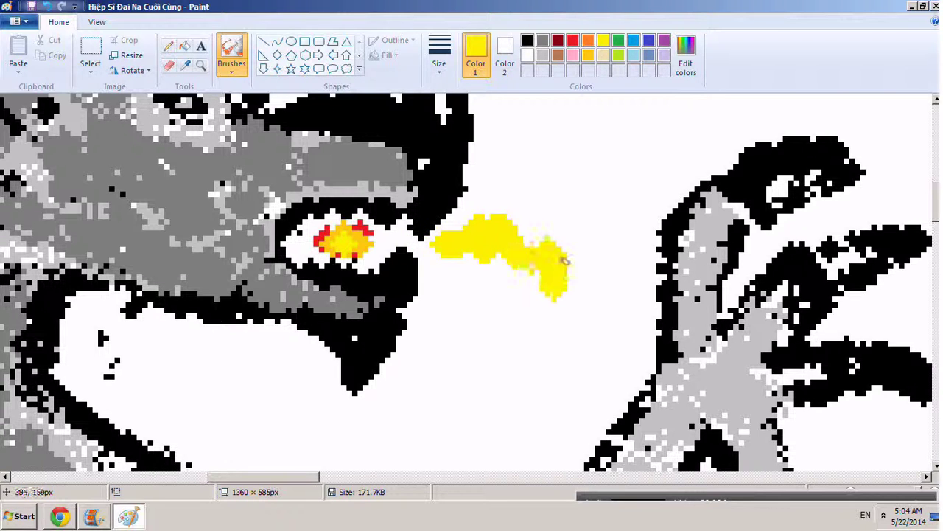
mouse_move(468, 261)
left_mouse_down()
mouse_move(506, 270)
mouse_move(586, 326)
left_mouse_up()
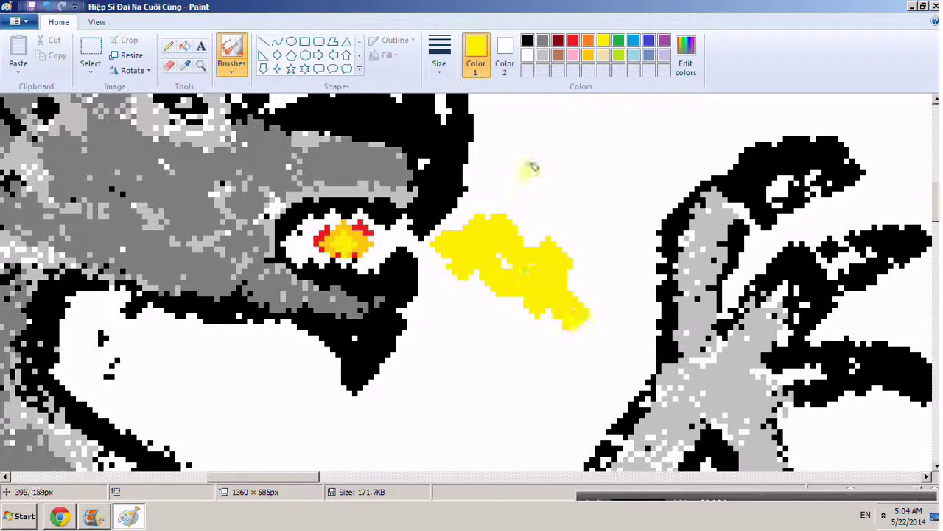
mouse_move(538, 225)
left_mouse_down()
mouse_move(581, 209)
mouse_move(626, 150)
mouse_move(595, 331)
left_mouse_up()
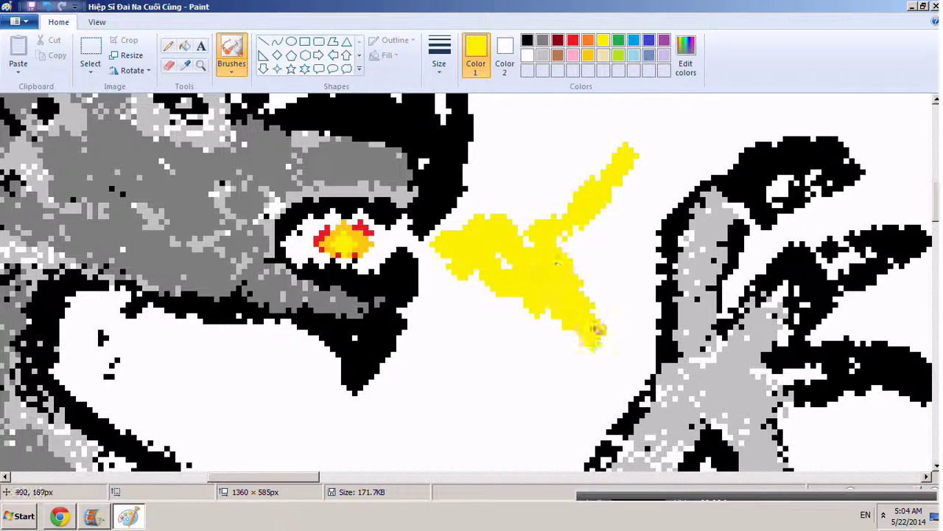
scroll(558, 302, "down", 5)
scroll(558, 302, "up", 5)
mouse_move(554, 295)
left_mouse_down()
mouse_move(501, 262)
mouse_move(463, 270)
mouse_move(512, 293)
left_mouse_up()
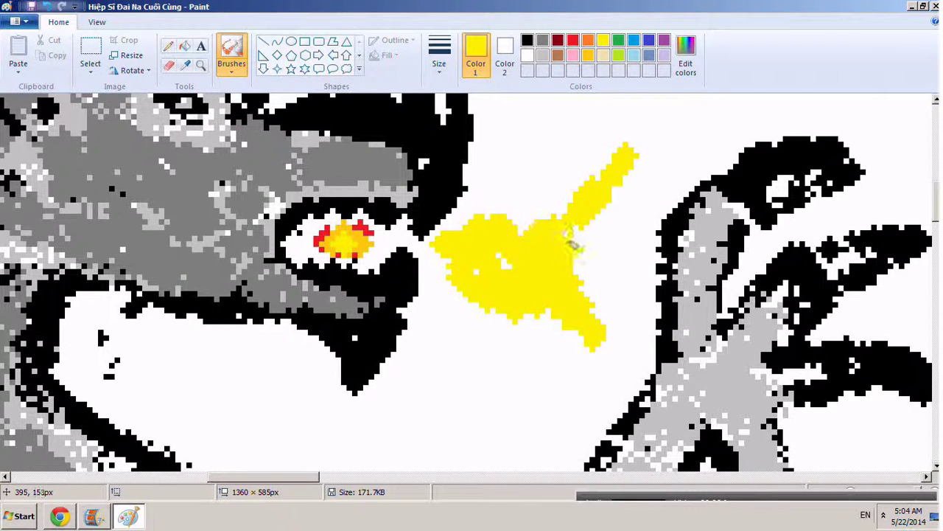
scroll(586, 273, "down", 5)
scroll(594, 299, "up", 3)
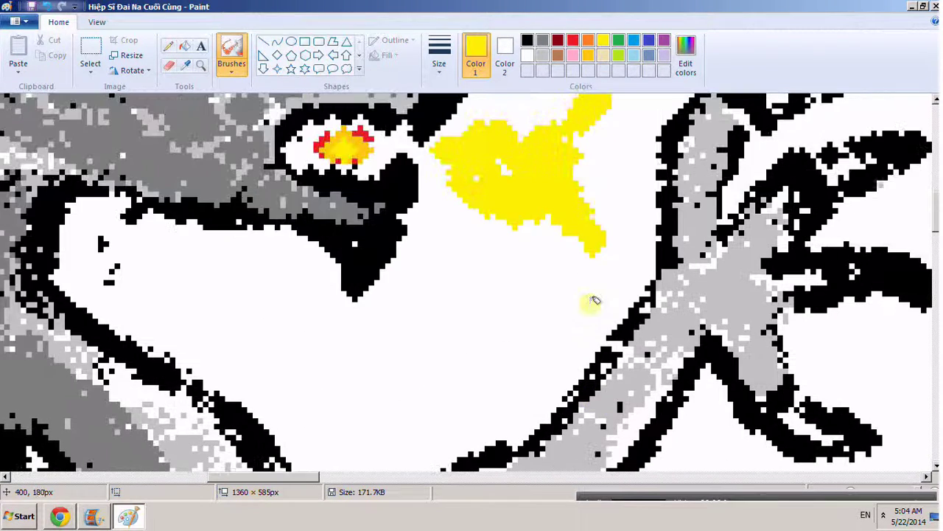
scroll(596, 300, "up", 5)
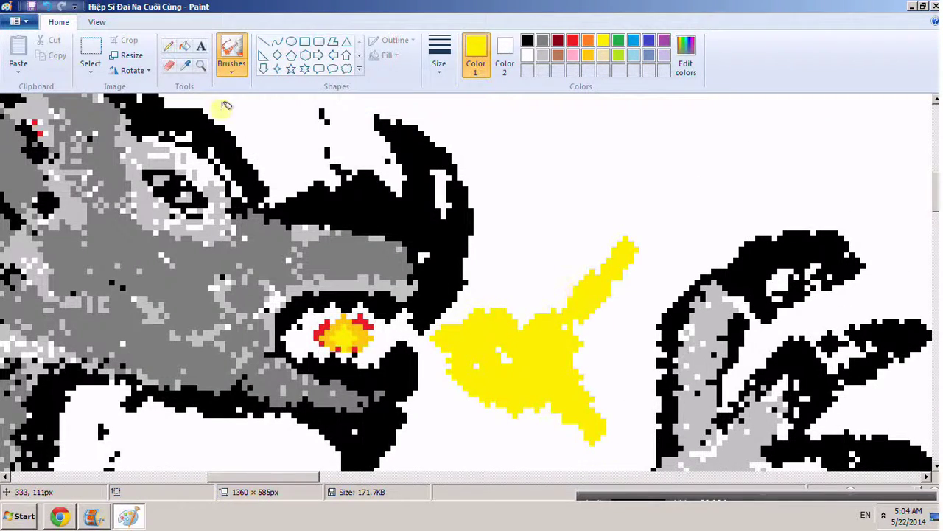
Step: Clear the burst's two prongs to white with the airbrush, and repaint its lower tail and a short separate streak before the hand in yellow
left_click(201, 65)
right_click(453, 221)
right_click(453, 216)
right_click(457, 225)
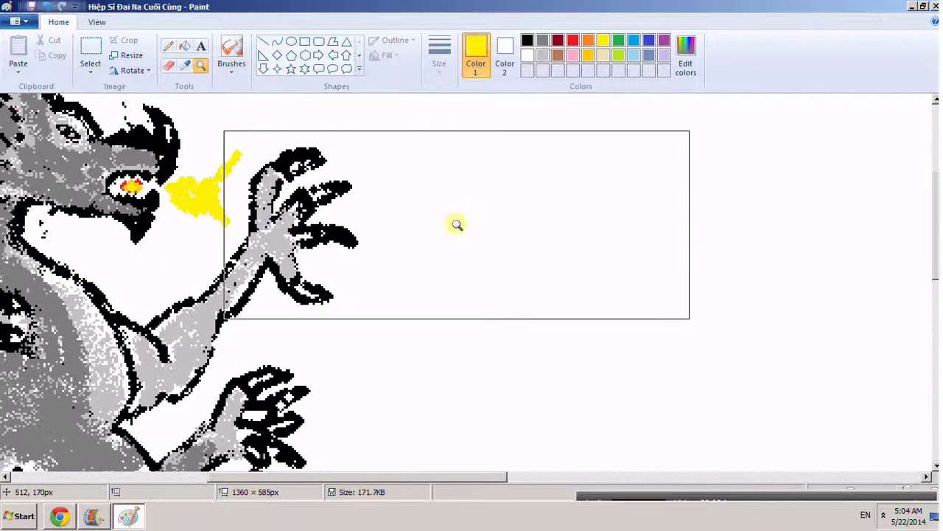
right_click(457, 225)
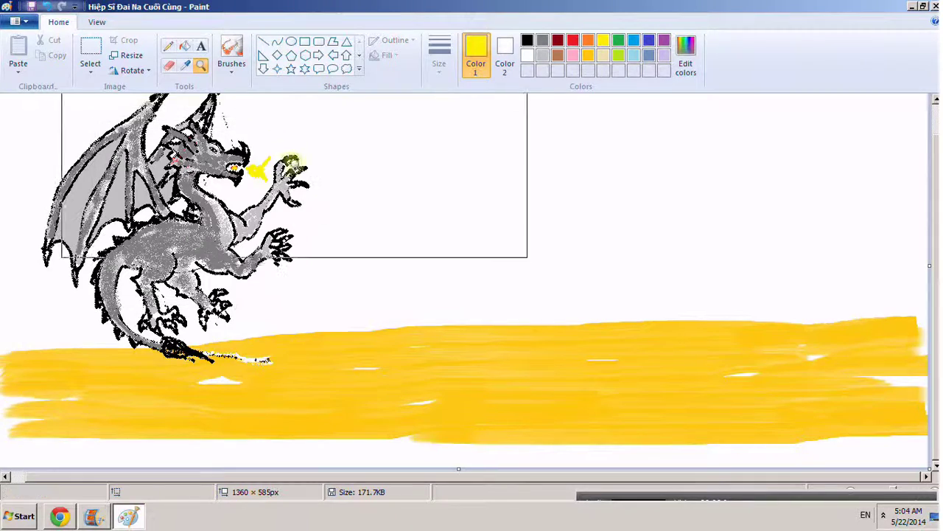
left_click(294, 166)
left_click(302, 192)
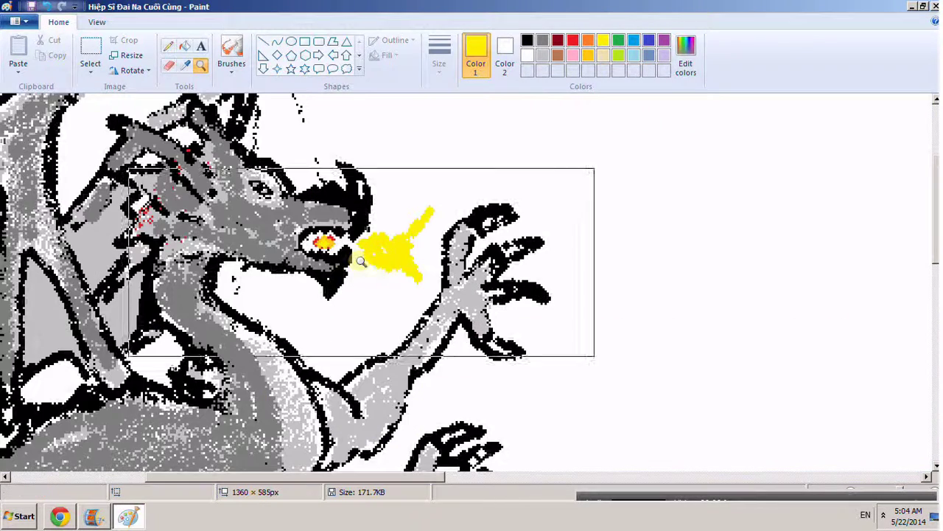
left_click(402, 248)
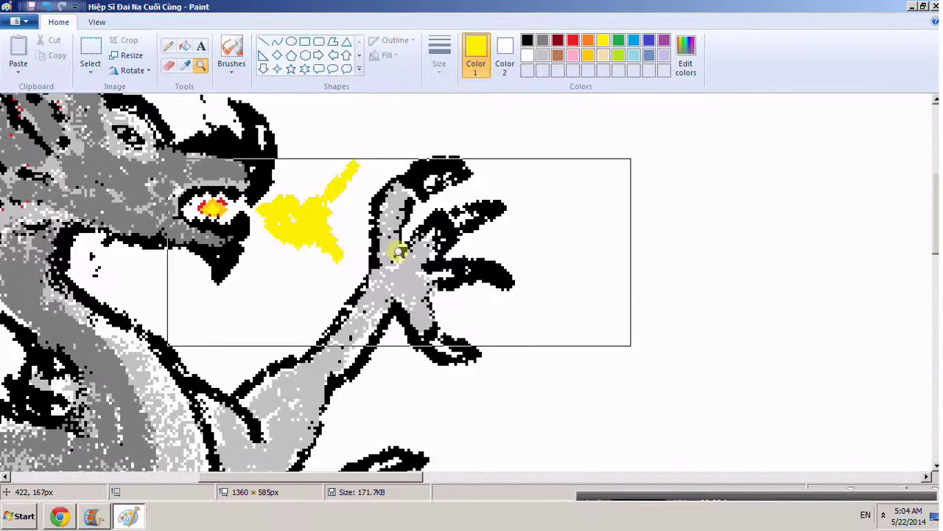
right_click(368, 164)
left_click(298, 164)
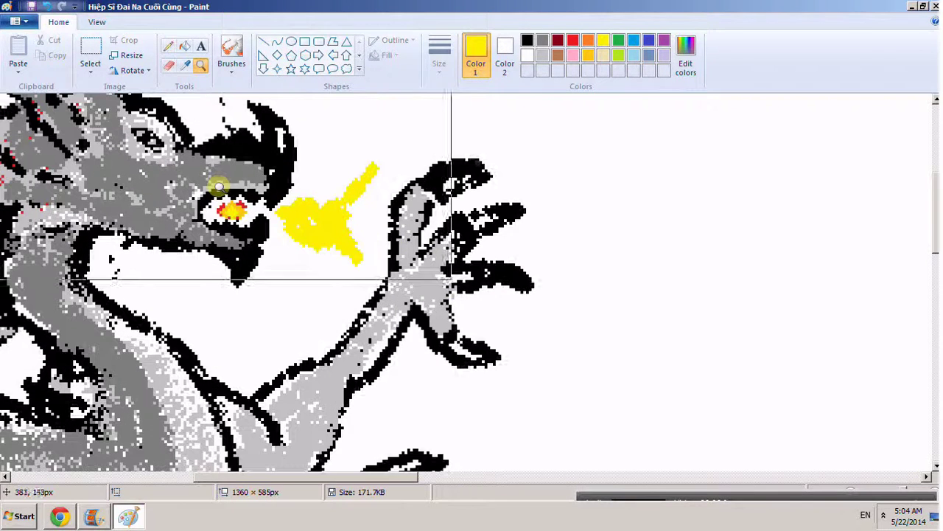
left_click(244, 63)
mouse_move(369, 168)
left_mouse_down()
mouse_move(343, 203)
mouse_move(359, 197)
mouse_move(357, 234)
mouse_move(334, 252)
mouse_move(353, 254)
mouse_move(356, 230)
mouse_move(360, 259)
mouse_move(352, 213)
mouse_move(334, 194)
mouse_move(336, 252)
left_mouse_up()
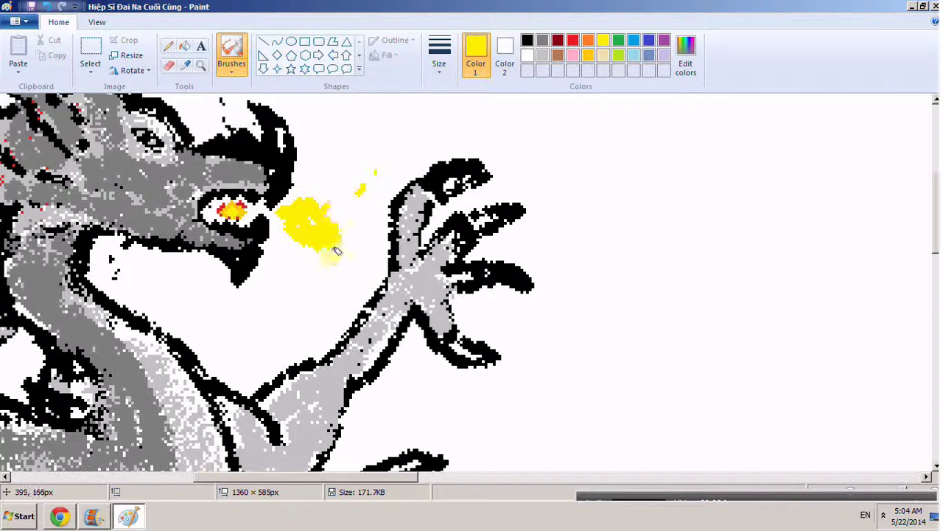
mouse_move(349, 218)
left_mouse_down()
mouse_move(378, 180)
mouse_move(356, 237)
mouse_move(345, 236)
mouse_move(340, 248)
mouse_move(349, 215)
left_mouse_up()
left_click_drag(353, 179, 369, 199)
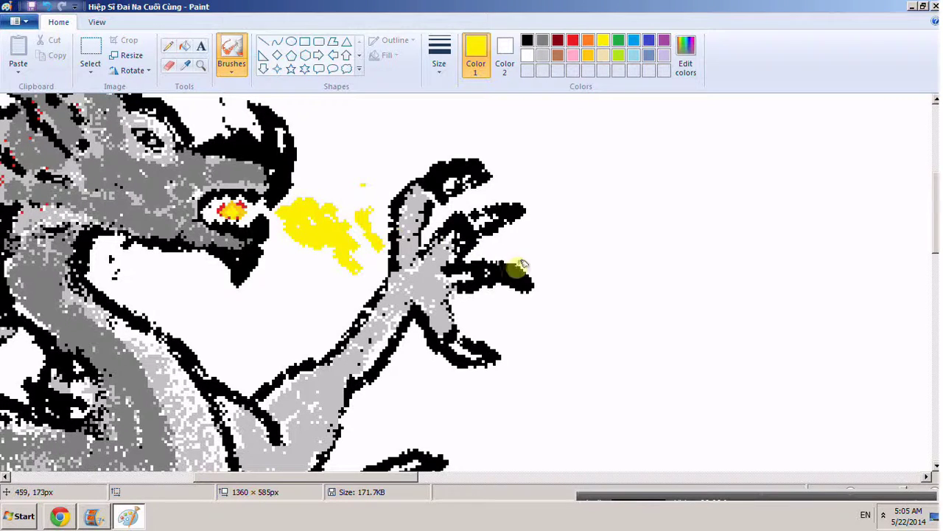
Step: Airbrush two yellow fire streaks beyond the raised claws, a short upper one and a long lower one slanting downward
left_click_drag(529, 246, 600, 269)
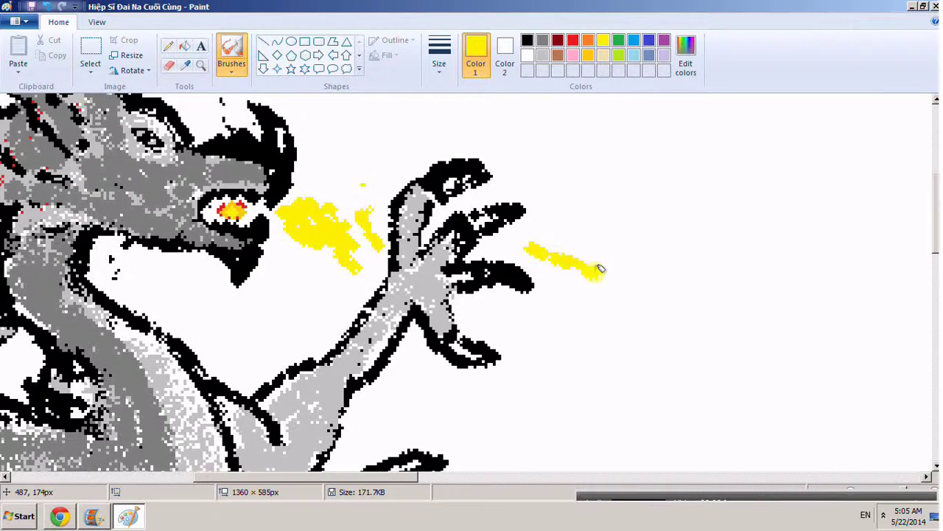
scroll(600, 269, "down", 3)
left_click_drag(514, 281, 667, 427)
scroll(625, 312, "down", 3)
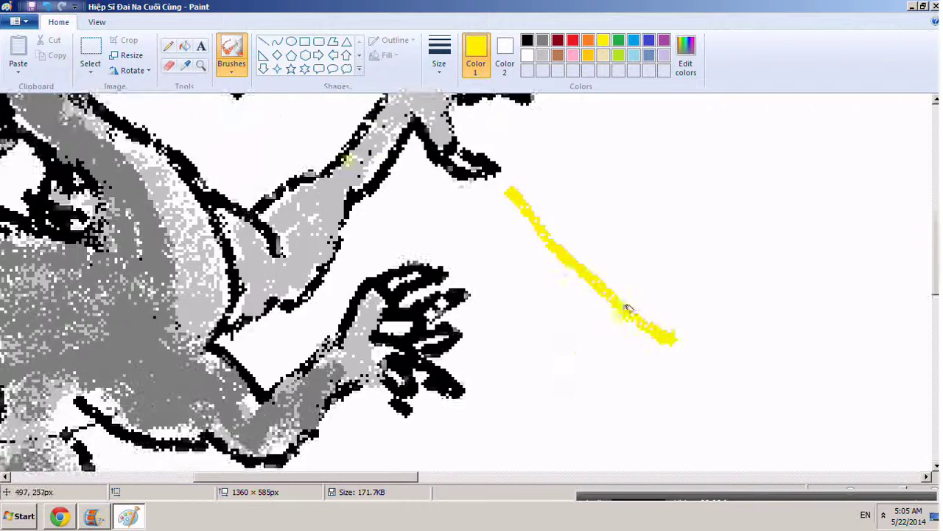
scroll(624, 312, "up", 6)
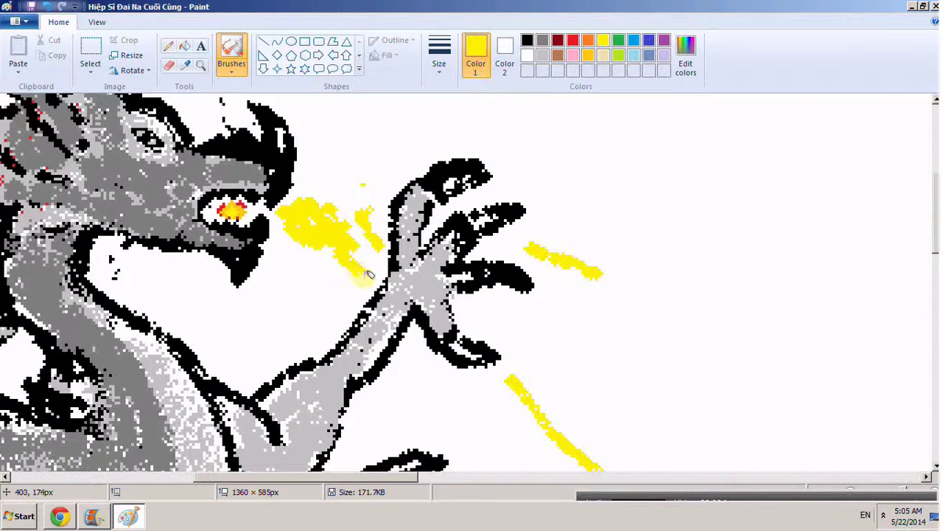
Step: Connect the mouth flame to both outer fire streaks with yellow lines across the raised hand and forearm
left_click_drag(357, 265, 504, 381)
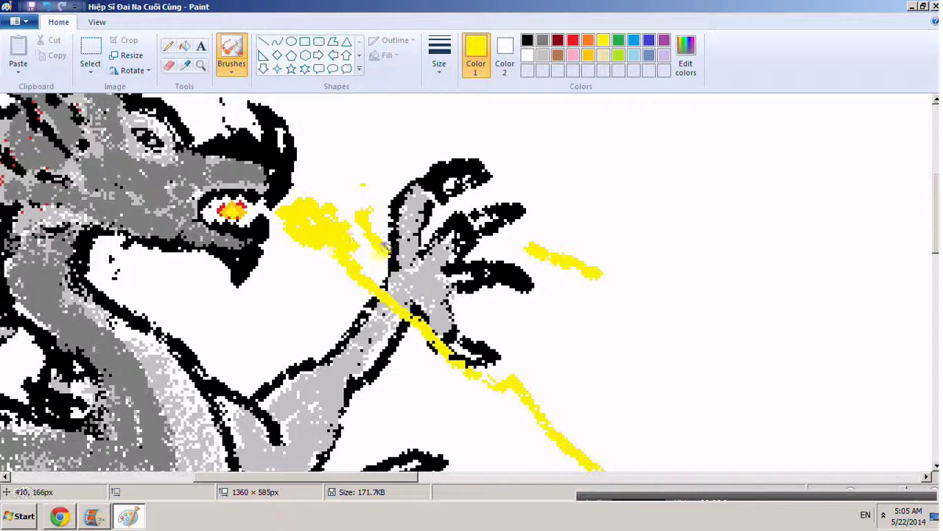
mouse_move(385, 248)
left_mouse_down()
mouse_move(491, 266)
mouse_move(609, 267)
left_mouse_up()
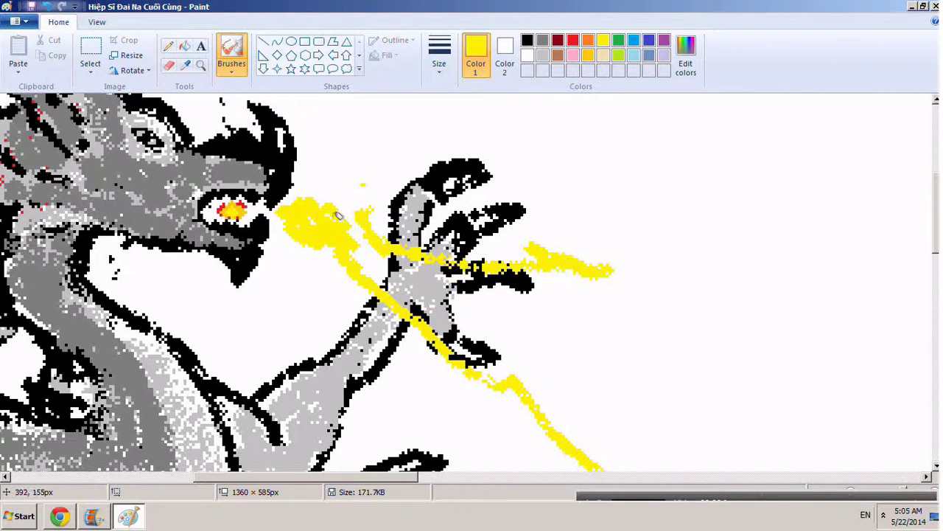
scroll(641, 284, "down", 2)
scroll(638, 279, "up", 1)
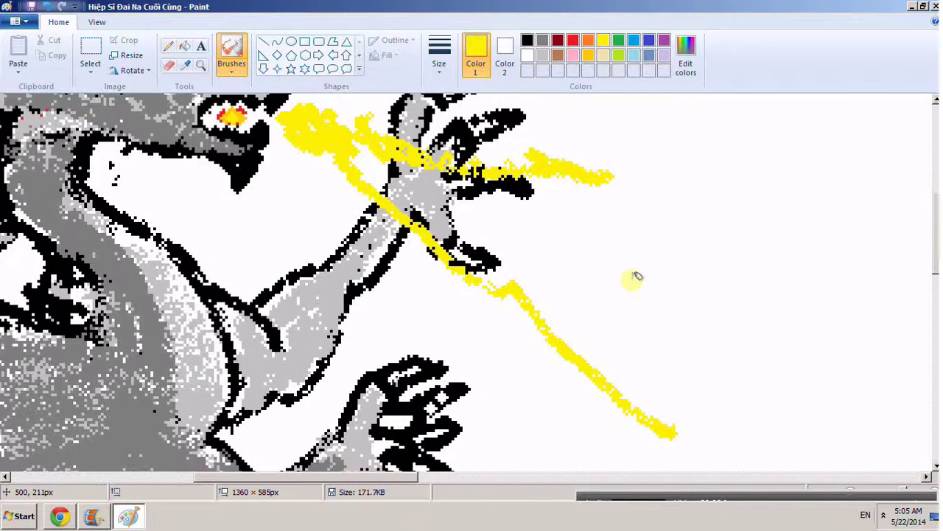
Step: Spray additional solid and dotted yellow fire streaks fanning down and away from the raised hand
scroll(634, 277, "up", 2)
scroll(619, 263, "down", 3)
scroll(604, 251, "up", 3)
scroll(468, 293, "down", 1)
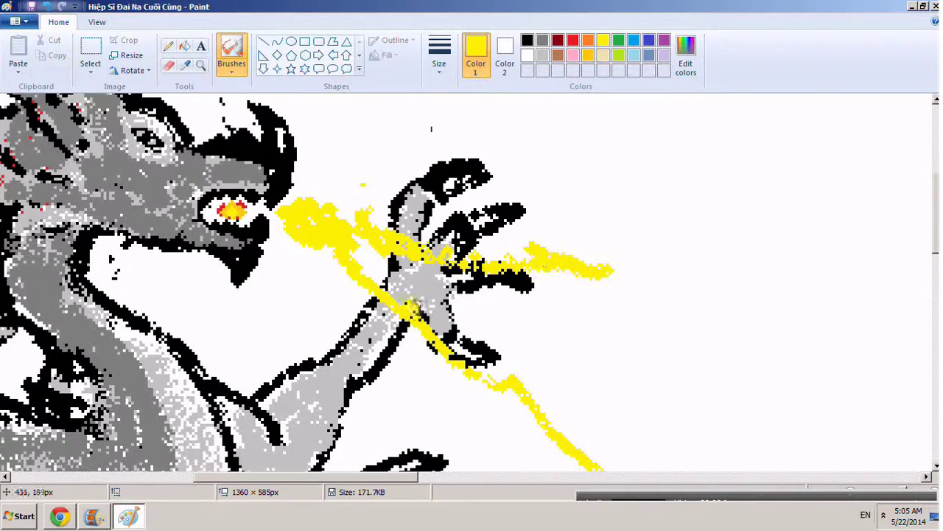
left_click_drag(449, 302, 607, 413)
left_click(722, 442)
mouse_move(573, 293)
left_mouse_down()
mouse_move(636, 335)
mouse_move(614, 282)
mouse_move(884, 460)
left_mouse_up()
scroll(732, 362, "down", 2)
left_click_drag(650, 287, 855, 371)
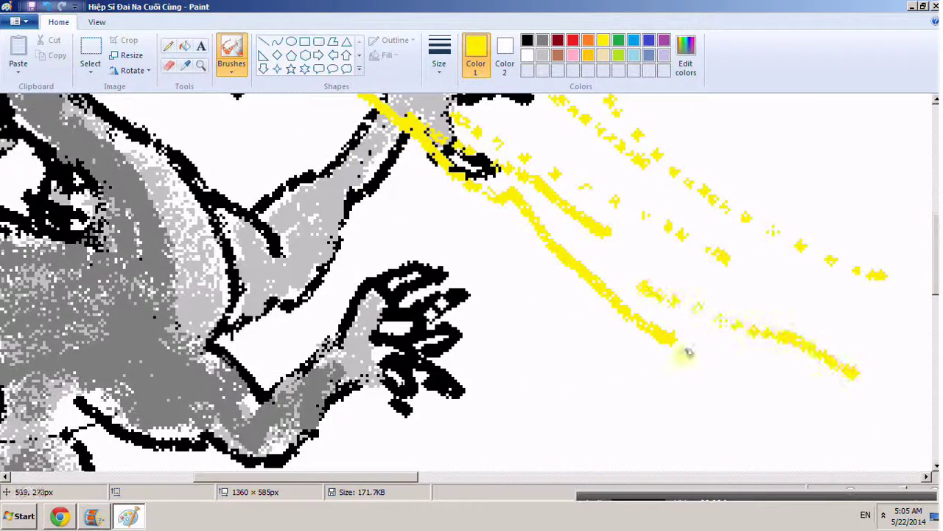
Step: Add a short dotted yellow streak along the upper edge of the fire just beyond the claws
left_click_drag(403, 476, 496, 476)
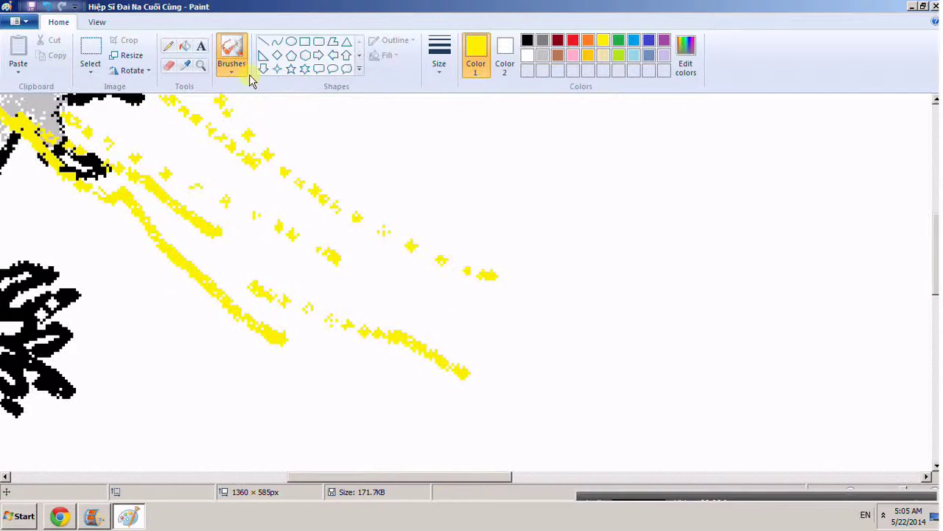
left_click(199, 72)
right_click(347, 258)
right_click(420, 352)
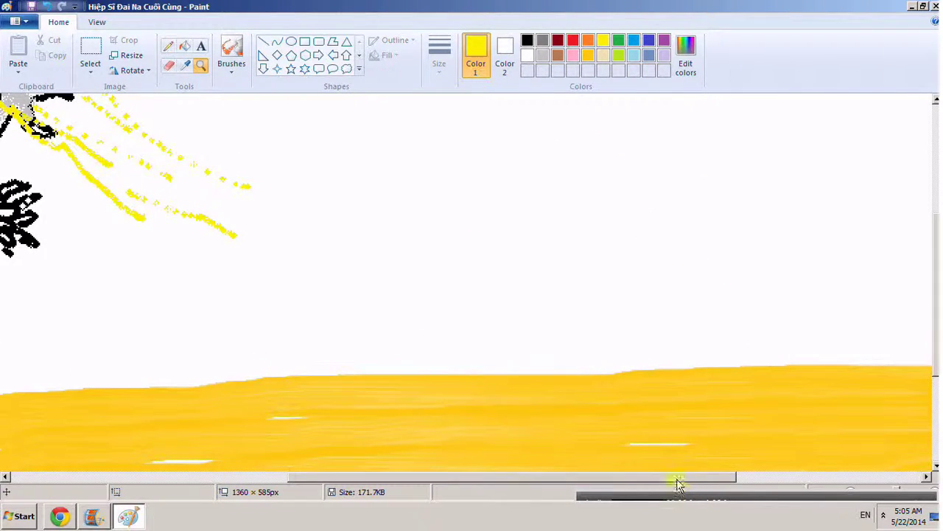
left_click_drag(678, 483, 545, 477)
left_click(322, 333)
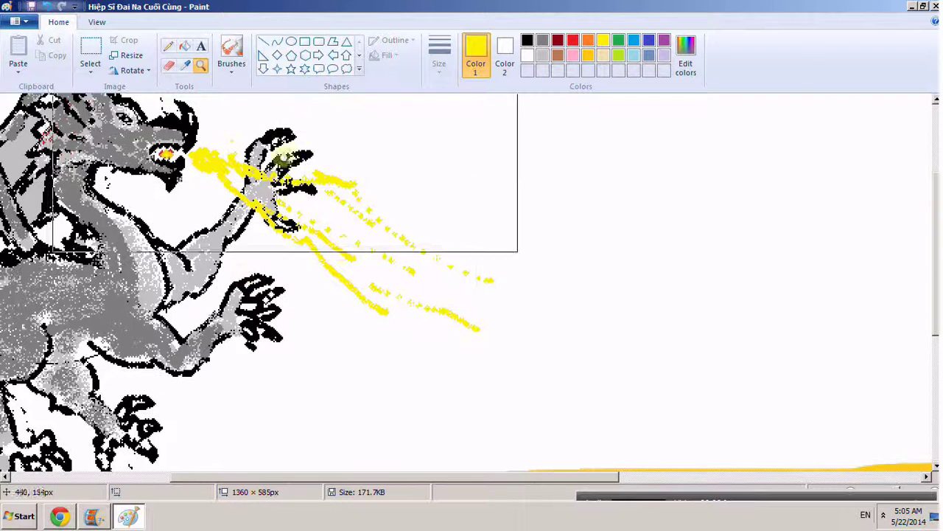
left_click(231, 55)
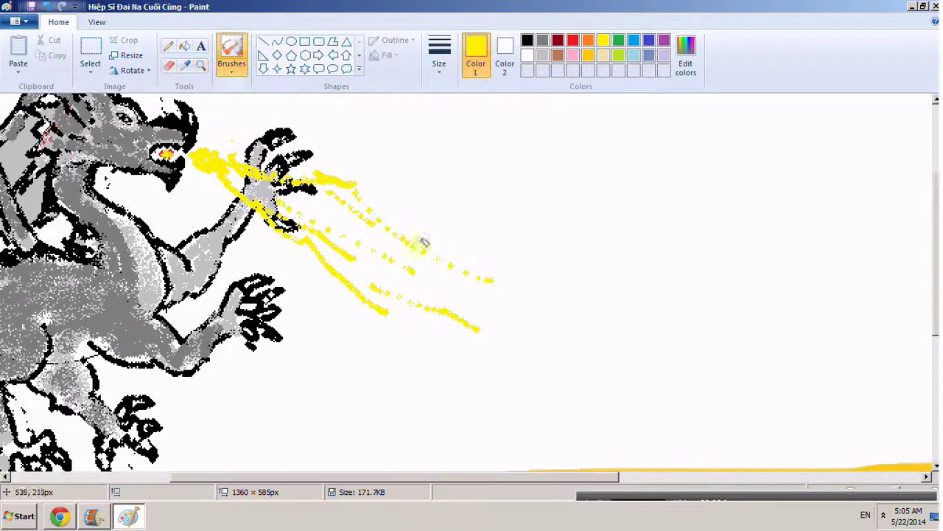
left_click_drag(380, 210, 413, 218)
Step: Fill out the fire breath from the hand outward with broad yellow spray at the thickest airbrush size
left_click(439, 56)
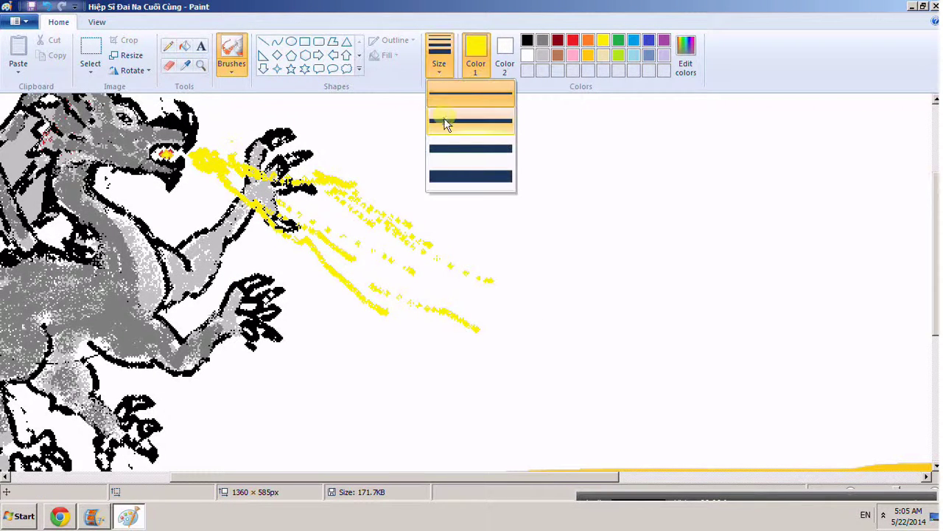
left_click(456, 175)
mouse_move(354, 185)
left_mouse_down()
mouse_move(426, 236)
mouse_move(505, 273)
mouse_move(567, 286)
left_mouse_up()
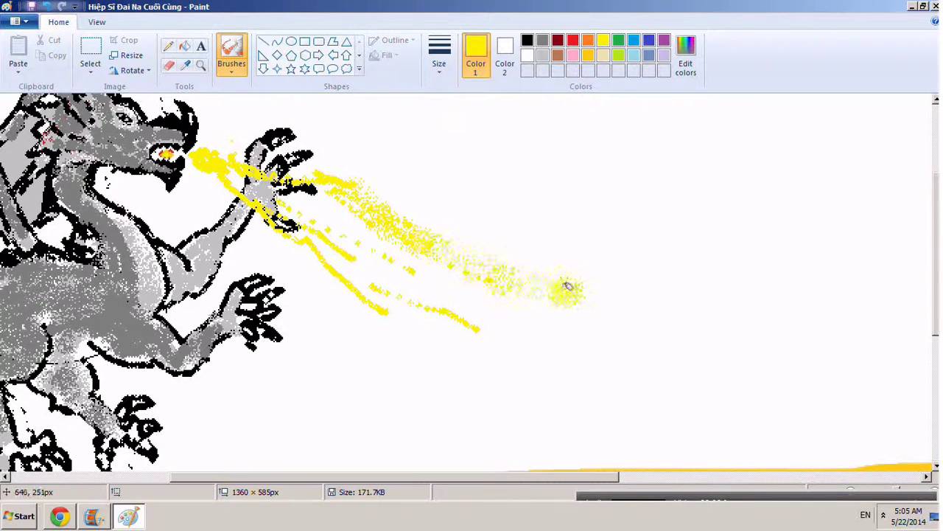
mouse_move(351, 201)
left_mouse_down()
mouse_move(501, 270)
mouse_move(608, 302)
left_mouse_up()
mouse_move(302, 230)
left_mouse_down()
mouse_move(459, 314)
mouse_move(554, 341)
mouse_move(520, 314)
mouse_move(637, 328)
mouse_move(597, 315)
mouse_move(691, 365)
left_mouse_up()
mouse_move(318, 267)
left_mouse_down()
mouse_move(414, 317)
mouse_move(380, 255)
mouse_move(479, 269)
mouse_move(392, 235)
mouse_move(460, 286)
mouse_move(569, 336)
left_mouse_up()
mouse_move(260, 174)
left_mouse_down()
mouse_move(339, 233)
mouse_move(429, 259)
mouse_move(298, 173)
mouse_move(385, 230)
mouse_move(334, 188)
left_mouse_up()
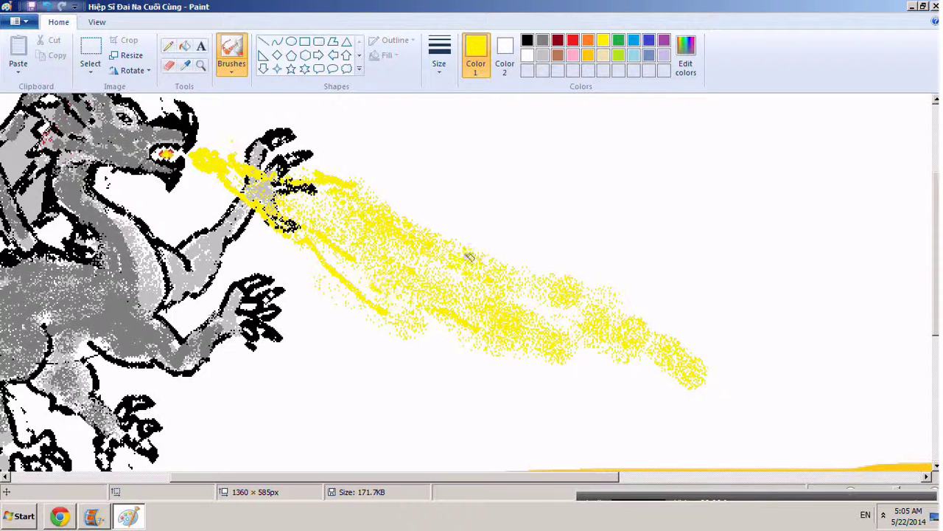
left_click_drag(518, 344, 639, 389)
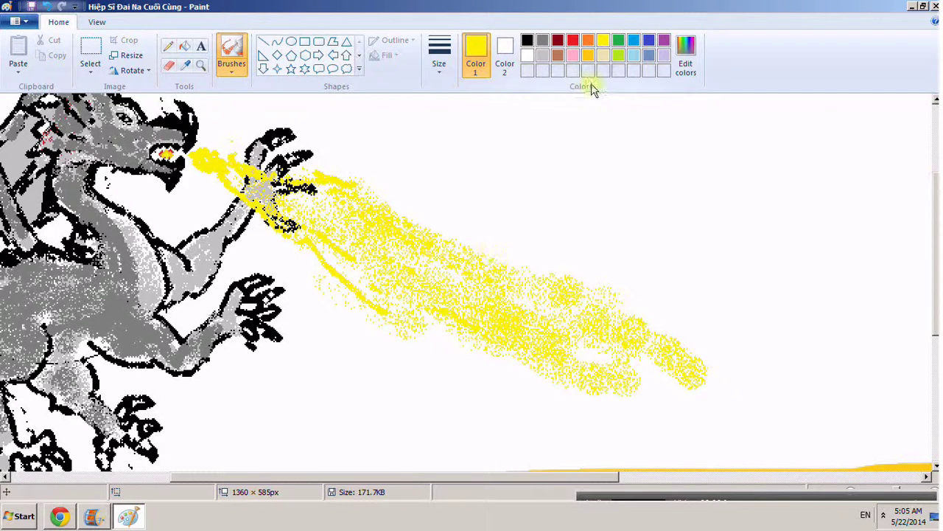
Step: Spray red over the yellow fire breath from near the mouth to its far end, undoing the first red stroke
left_click(573, 40)
mouse_move(317, 228)
left_mouse_down()
mouse_move(465, 309)
mouse_move(560, 343)
left_mouse_up()
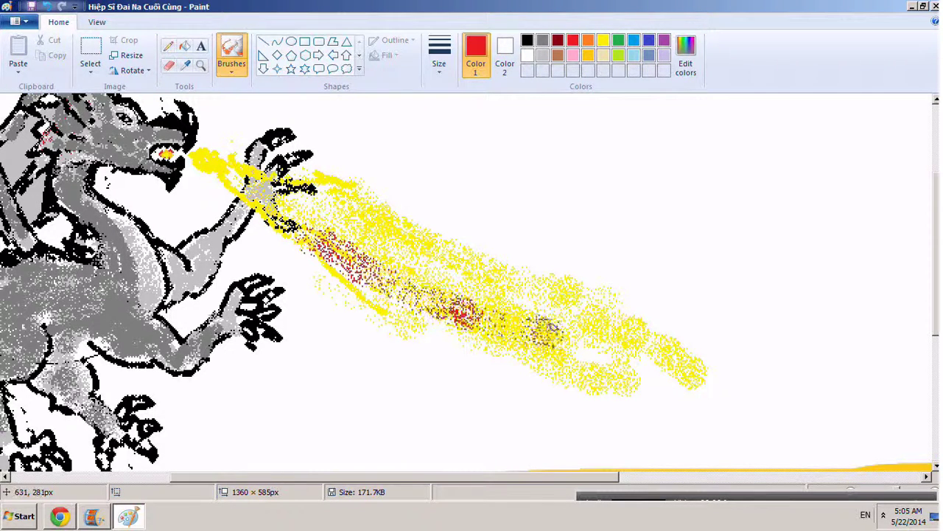
key("ctrl+z")
mouse_move(347, 234)
left_mouse_down()
mouse_move(578, 346)
mouse_move(389, 235)
left_mouse_up()
mouse_move(243, 175)
left_mouse_down()
mouse_move(295, 214)
mouse_move(494, 316)
mouse_move(583, 276)
mouse_move(658, 333)
mouse_move(638, 360)
mouse_move(600, 380)
left_mouse_up()
mouse_move(331, 267)
left_mouse_down()
mouse_move(455, 335)
mouse_move(666, 391)
mouse_move(634, 328)
mouse_move(685, 384)
mouse_move(759, 370)
mouse_move(703, 353)
mouse_move(529, 262)
mouse_move(741, 371)
mouse_move(733, 386)
mouse_move(415, 322)
mouse_move(523, 352)
mouse_move(391, 312)
mouse_move(576, 376)
mouse_move(439, 315)
mouse_move(485, 367)
mouse_move(527, 364)
left_mouse_up()
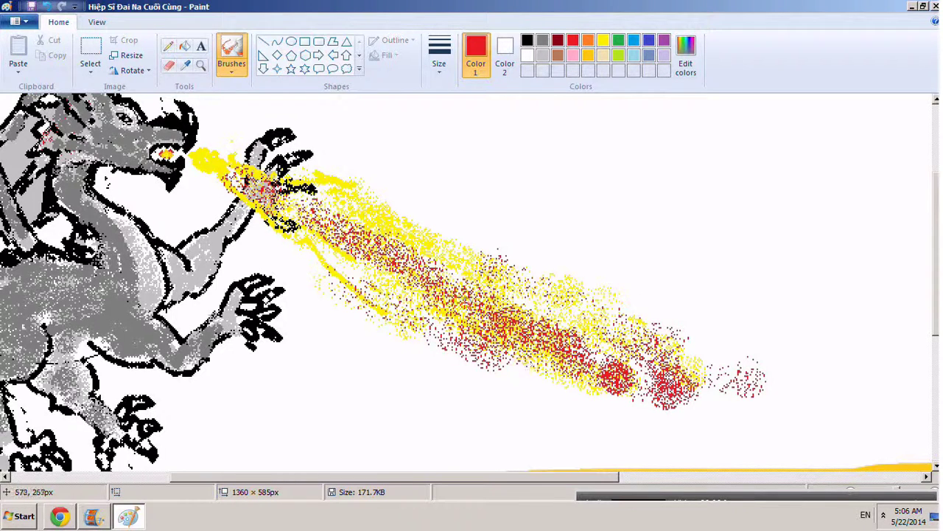
Step: Thin out the stray specks around the flame's tip and edges by spraying white with the airbrush
scroll(442, 287, "down", 3)
mouse_move(754, 283)
left_mouse_down()
mouse_move(770, 252)
mouse_move(754, 283)
mouse_move(750, 262)
mouse_move(736, 300)
left_mouse_up()
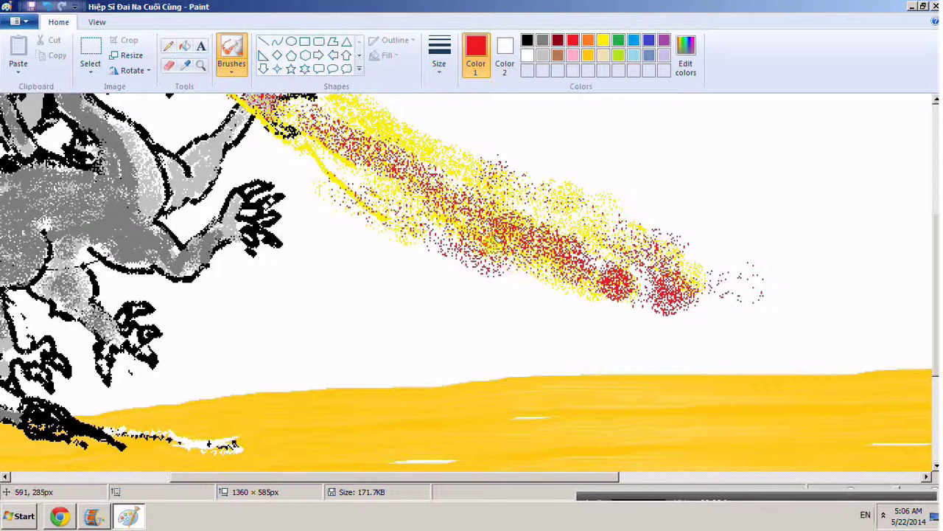
scroll(413, 287, "up", 3)
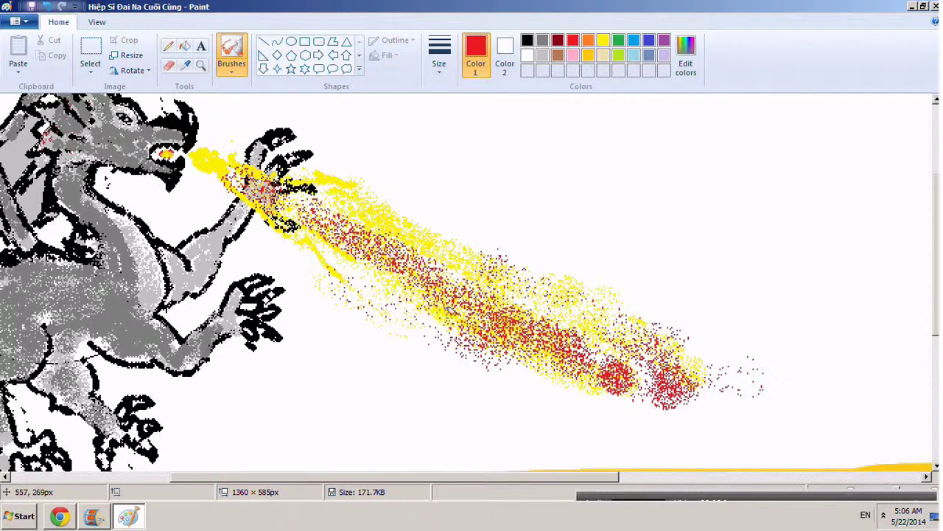
left_click(471, 230)
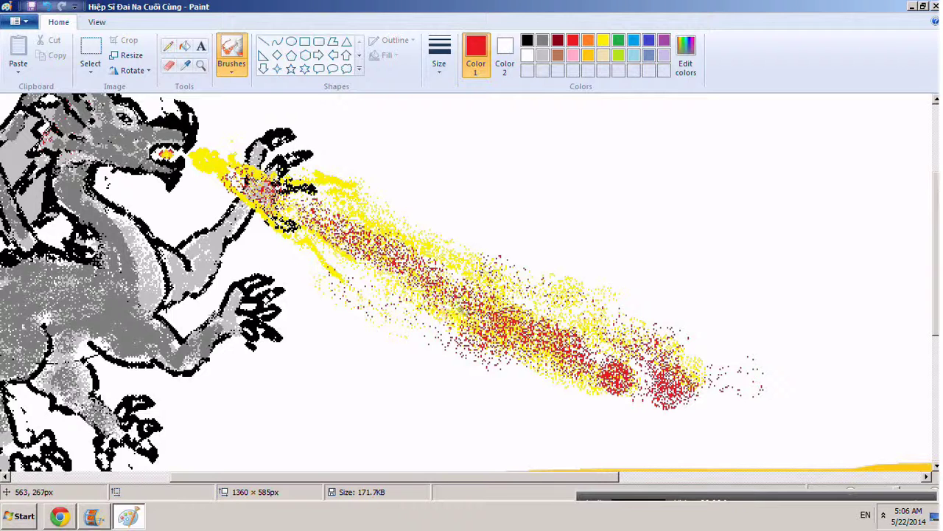
Step: Airbrush a gold band along the full length of the dragon's flame
left_click(588, 56)
mouse_move(334, 203)
left_mouse_down()
mouse_move(541, 314)
mouse_move(584, 325)
mouse_move(463, 303)
mouse_move(353, 236)
mouse_move(504, 321)
mouse_move(626, 370)
mouse_move(539, 306)
mouse_move(360, 251)
mouse_move(660, 372)
left_mouse_up()
mouse_move(374, 250)
left_mouse_down()
mouse_move(663, 398)
mouse_move(434, 273)
mouse_move(623, 376)
mouse_move(502, 315)
left_mouse_up()
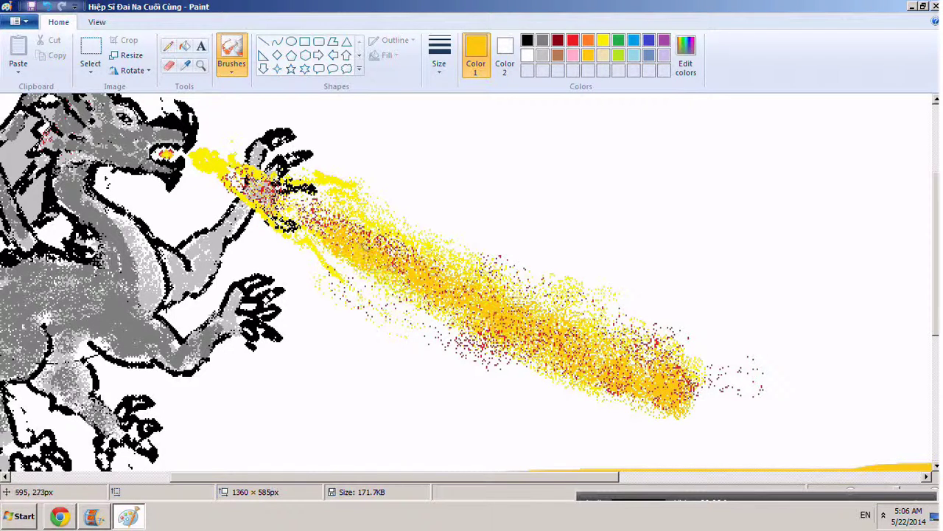
Step: Airbrush a red streak along the upper side of the flame, from near the raised claw to the tip
left_click(573, 41)
mouse_move(328, 221)
left_mouse_down()
mouse_move(394, 265)
mouse_move(660, 339)
mouse_move(663, 369)
left_mouse_up()
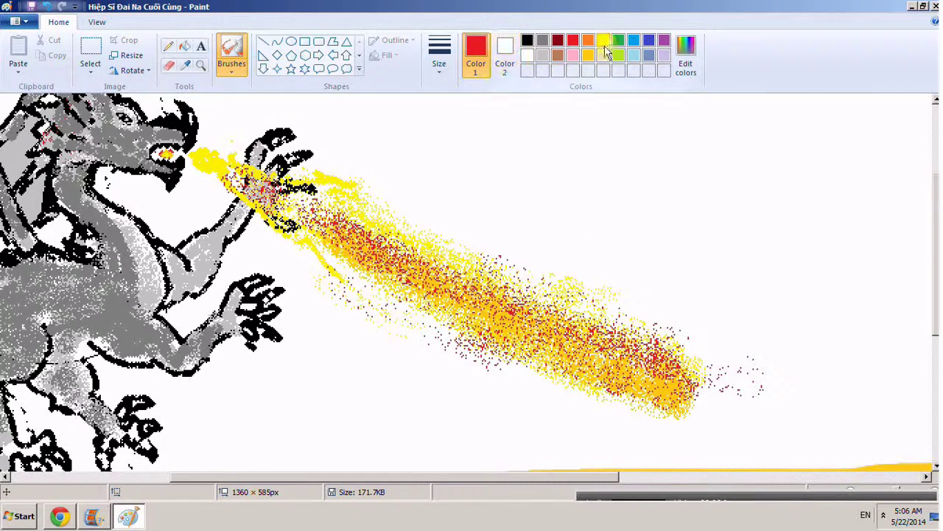
Step: Airbrush yellow through the body of the flame, extending it over the tip and back across the dragon's raised claw
mouse_move(354, 212)
left_mouse_down()
mouse_move(427, 276)
mouse_move(567, 335)
mouse_move(582, 332)
mouse_move(385, 258)
left_mouse_up()
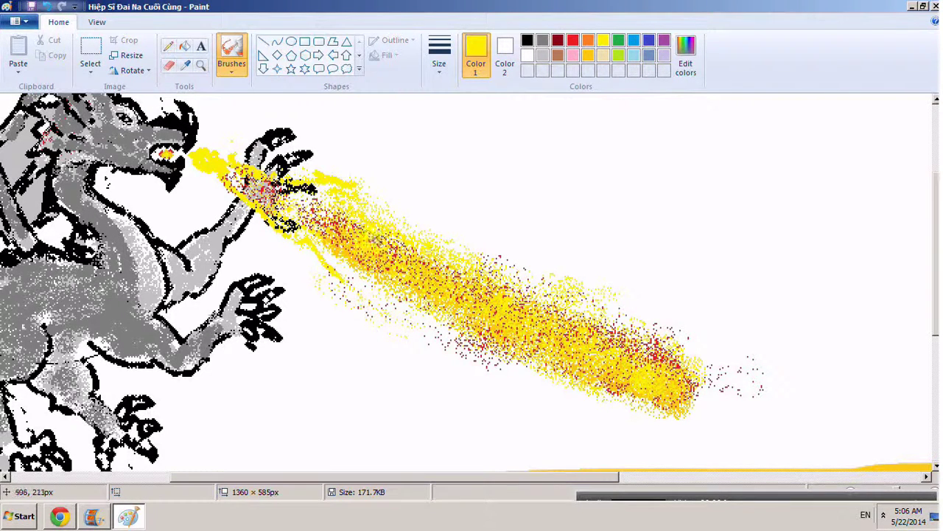
left_click_drag(737, 394, 689, 384)
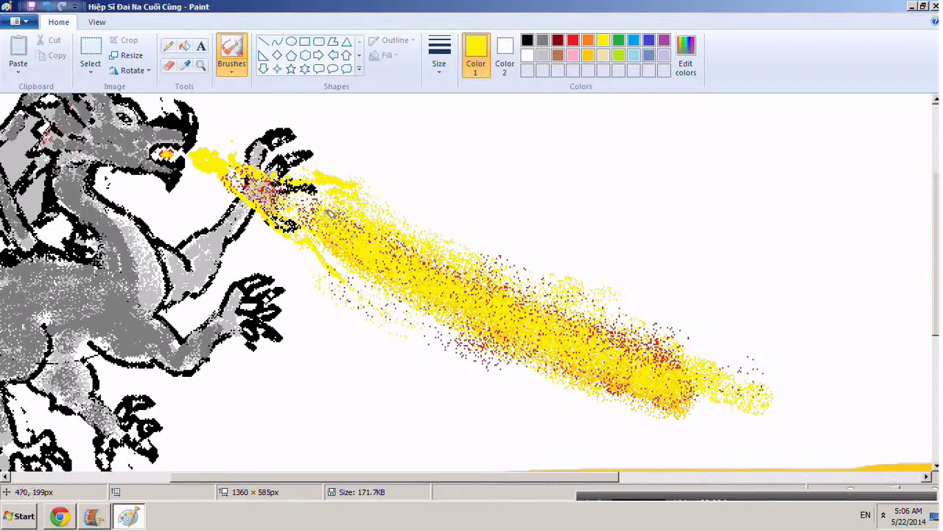
left_click_drag(263, 187, 286, 194)
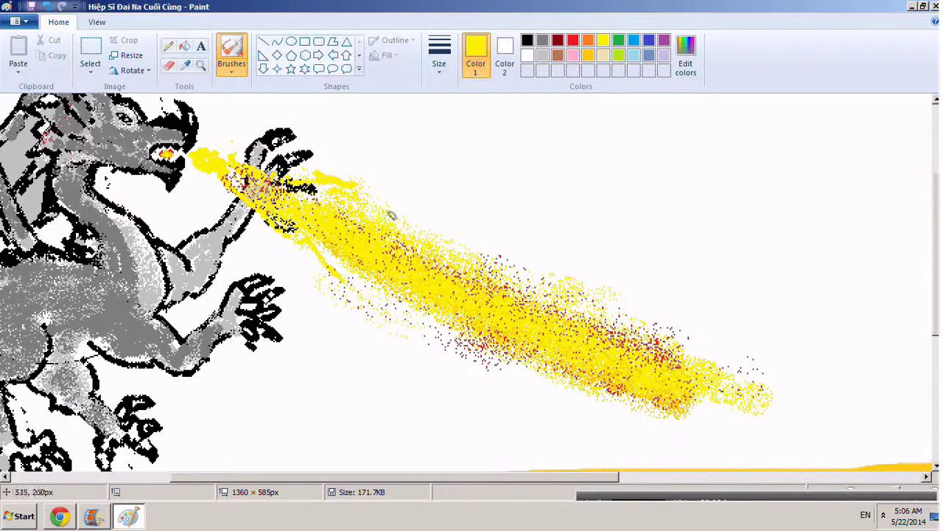
left_click_drag(249, 177, 272, 197)
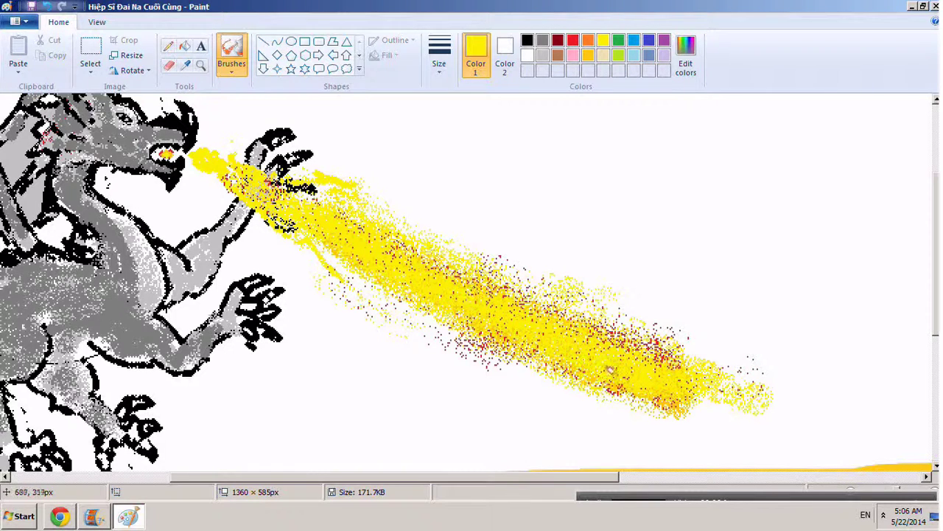
Step: Change the airbrush size and spray gold shading along the upper and lower sides of the yellow flame
left_click(588, 56)
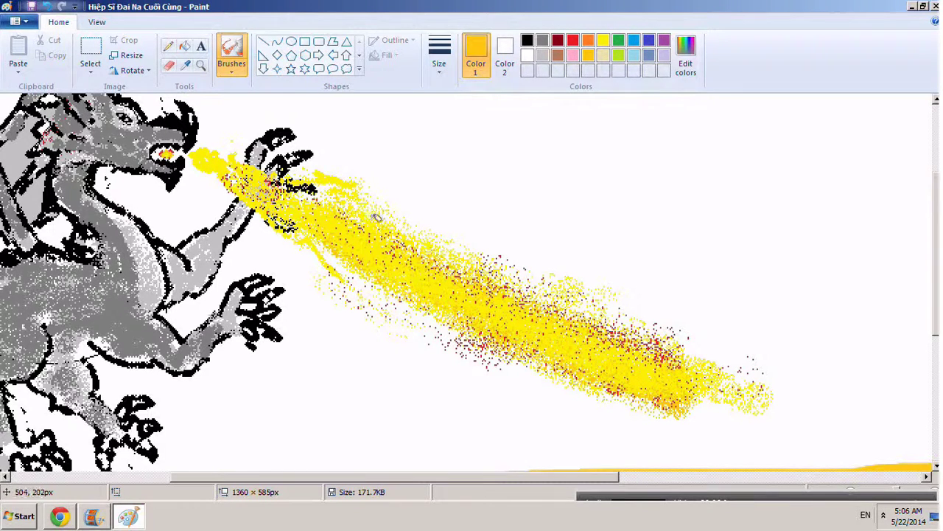
left_click(441, 65)
left_click(447, 154)
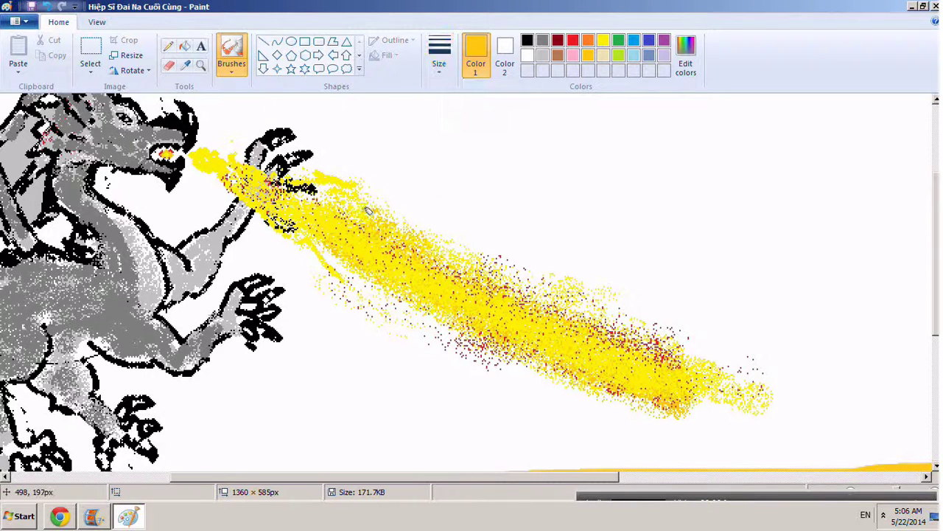
mouse_move(437, 251)
left_mouse_down()
mouse_move(576, 316)
mouse_move(688, 345)
mouse_move(459, 269)
mouse_move(486, 260)
mouse_move(426, 252)
left_mouse_up()
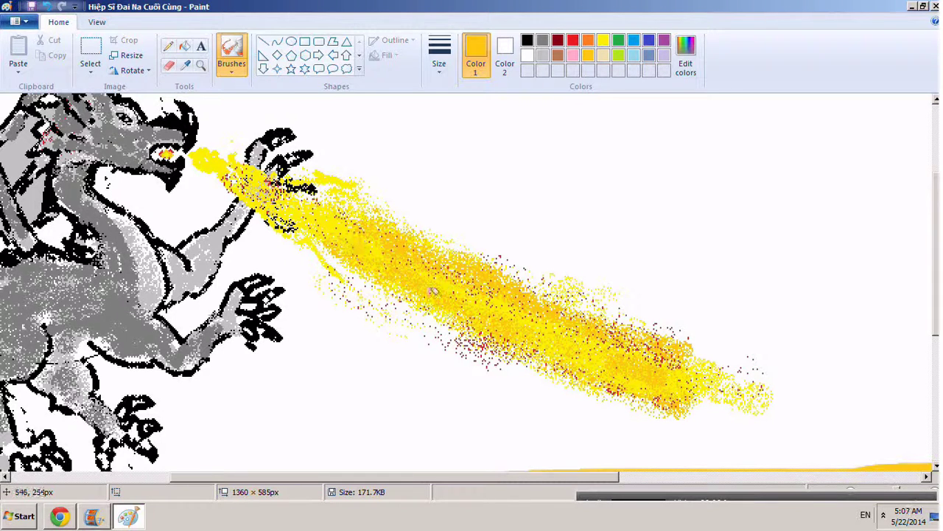
scroll(570, 307, "down", 3)
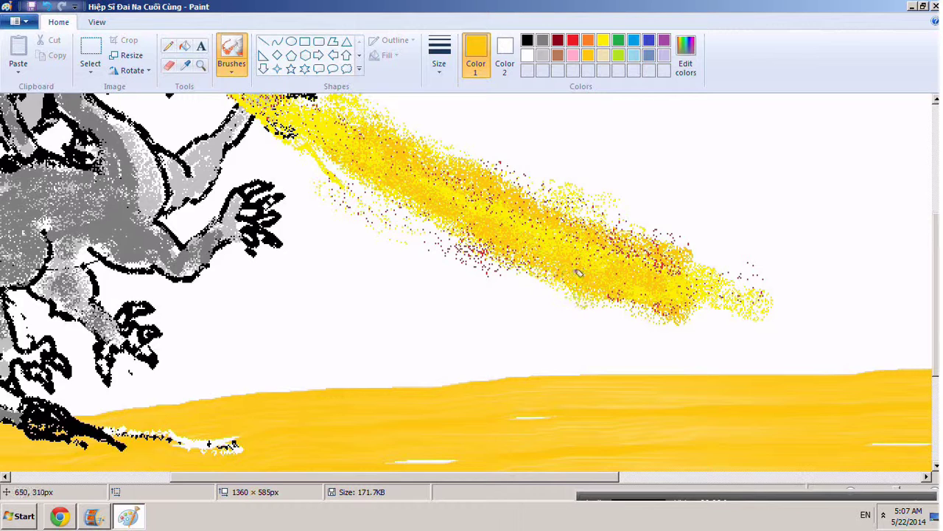
scroll(579, 271, "up", 3)
Step: Airbrush red patches along the upper and lower edges of the flame
left_click(574, 41)
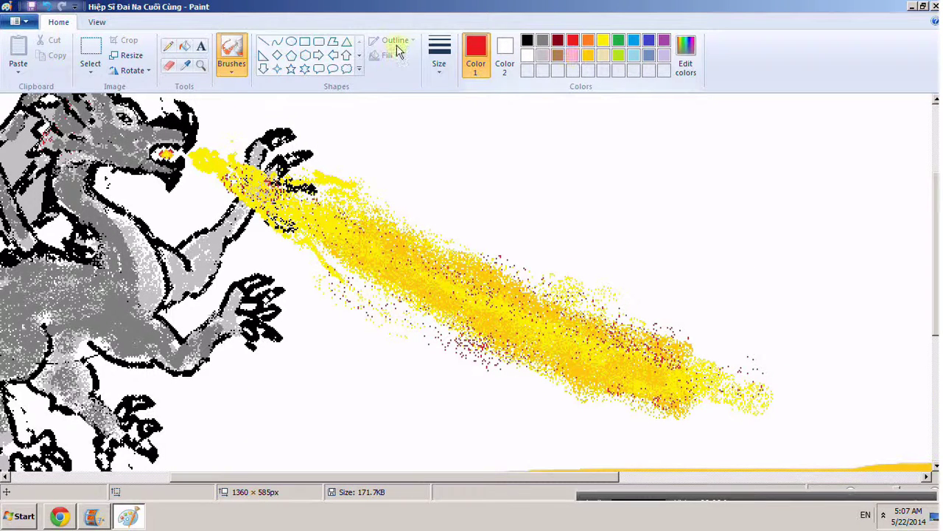
left_click(589, 42)
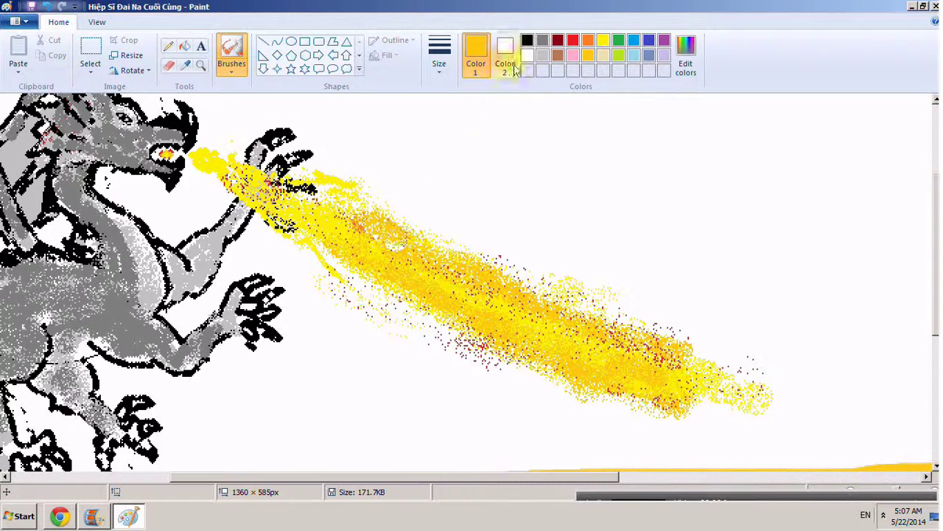
left_click(573, 40)
mouse_move(381, 220)
left_mouse_down()
mouse_move(447, 244)
mouse_move(663, 322)
left_mouse_up()
mouse_move(513, 274)
left_mouse_down()
mouse_move(628, 312)
mouse_move(400, 247)
mouse_move(392, 226)
mouse_move(668, 327)
mouse_move(521, 334)
mouse_move(597, 380)
mouse_move(576, 365)
mouse_move(634, 390)
mouse_move(509, 327)
mouse_move(371, 282)
mouse_move(495, 339)
mouse_move(427, 251)
mouse_move(374, 229)
left_mouse_up()
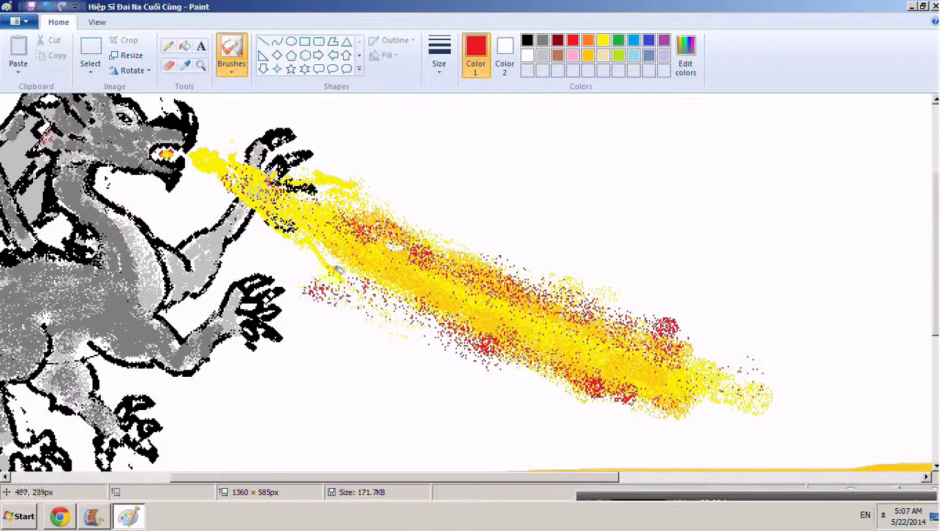
mouse_move(333, 254)
left_mouse_down()
mouse_move(556, 345)
mouse_move(685, 330)
left_mouse_up()
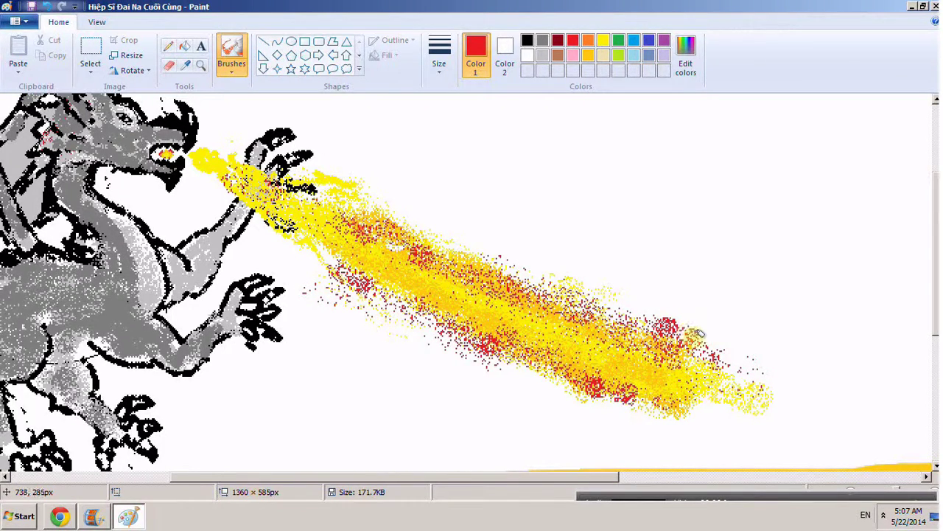
Step: Airbrush red bursts branching off above and below the far end of the flame
scroll(699, 333, "down", 3)
mouse_move(693, 254)
left_mouse_down()
mouse_move(730, 235)
mouse_move(737, 243)
left_mouse_up()
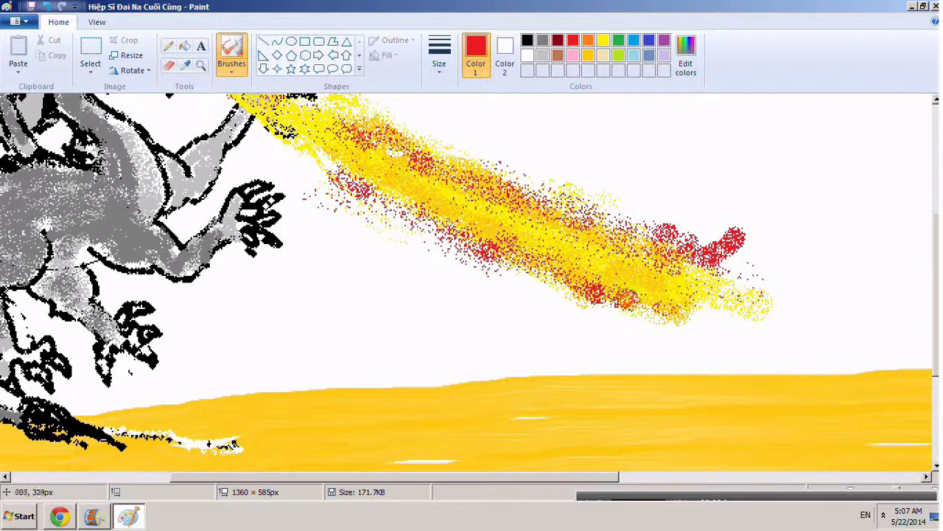
mouse_move(627, 299)
left_mouse_down()
mouse_move(662, 342)
mouse_move(667, 305)
mouse_move(677, 331)
left_mouse_up()
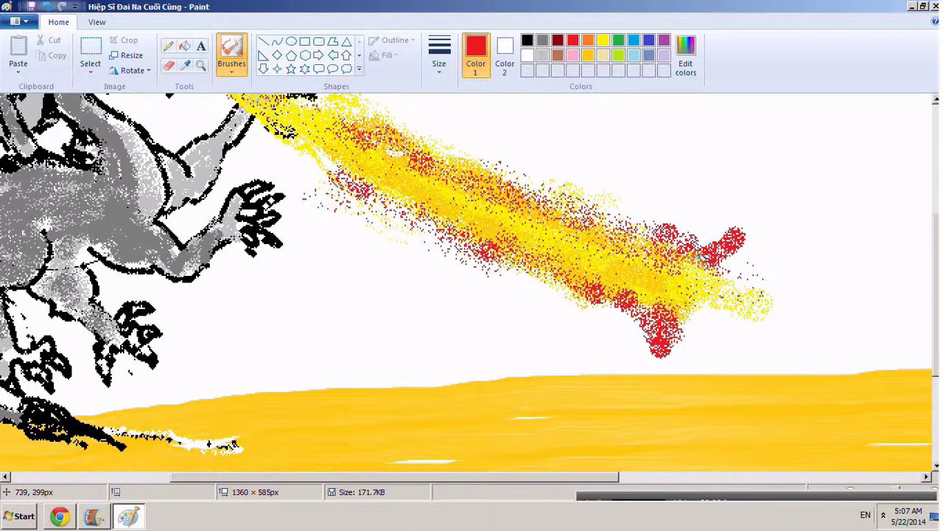
left_click_drag(661, 300, 706, 217)
left_click(617, 348)
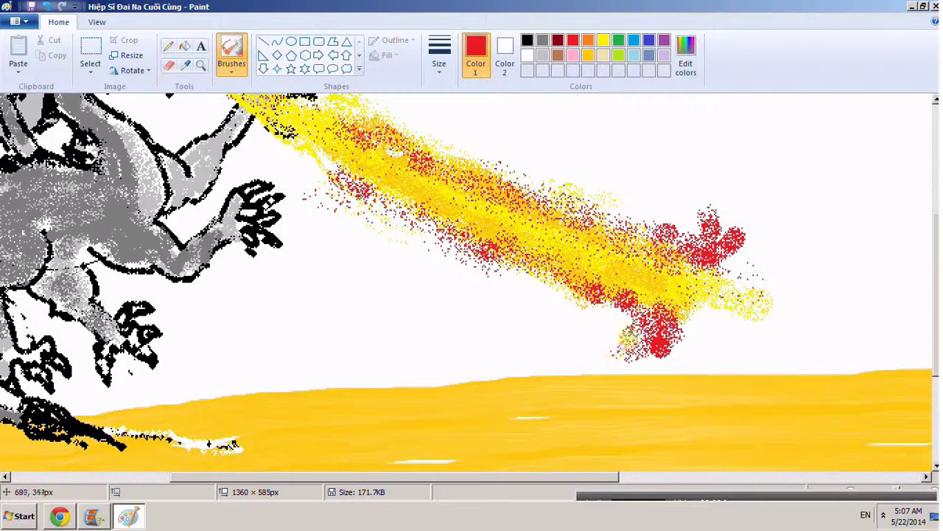
Step: Save the picture with the finished flame bursts
scroll(594, 293, "down", 3)
left_click(17, 21)
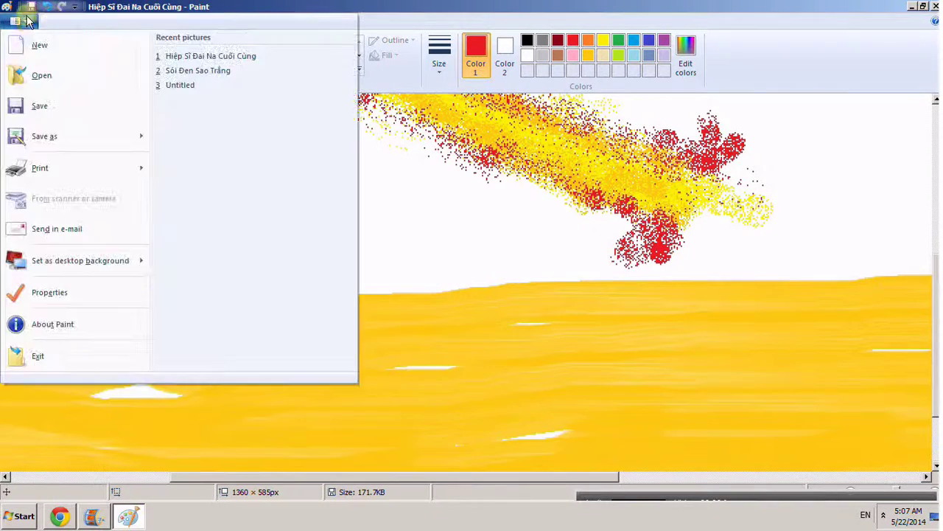
left_click(40, 107)
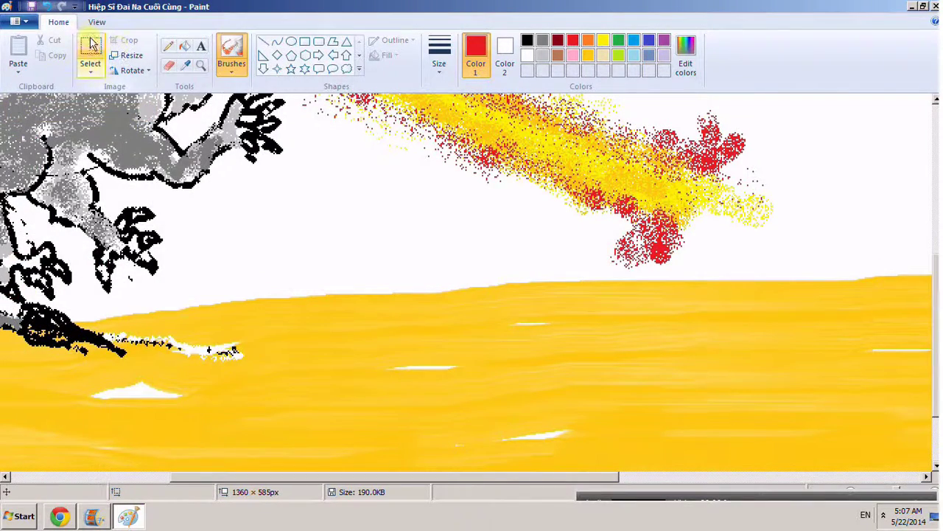
Step: Darken the details around the dragon's eye with the Pencil in black and save the picture
left_click(200, 65)
right_click(274, 179)
right_click(269, 188)
right_click(251, 204)
left_click(250, 204)
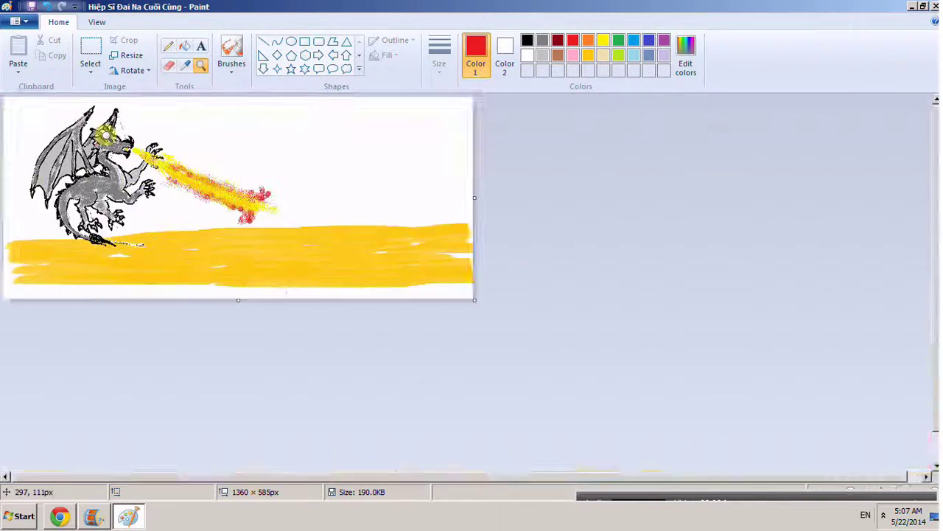
left_click(295, 236)
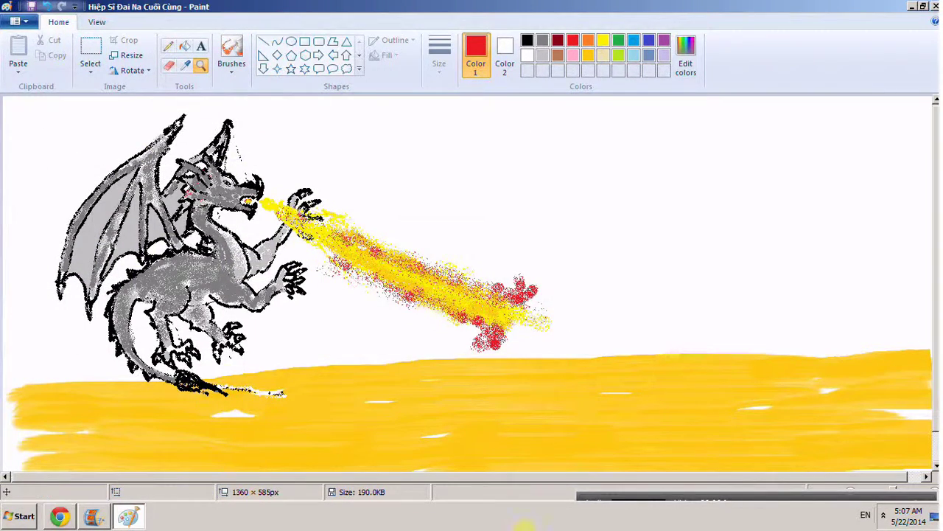
left_click(250, 162)
left_click(234, 194)
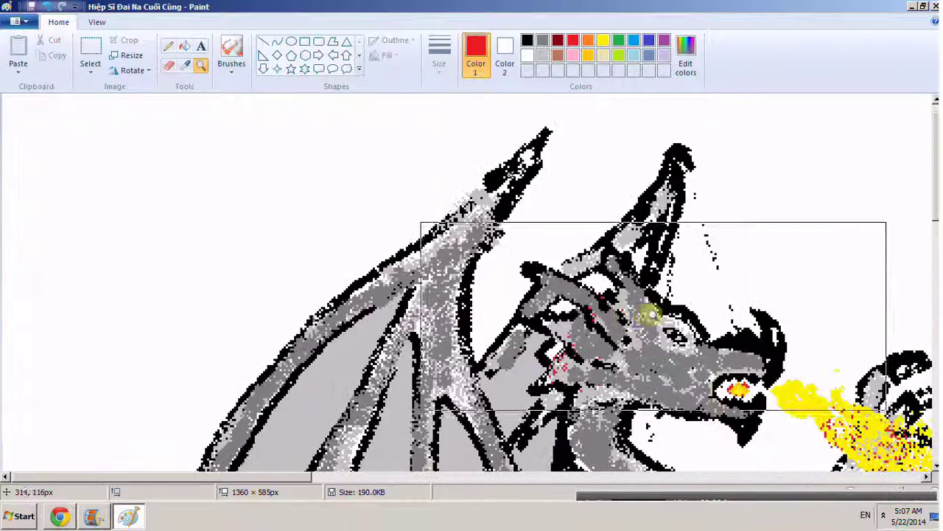
left_click(648, 243)
left_click(311, 200)
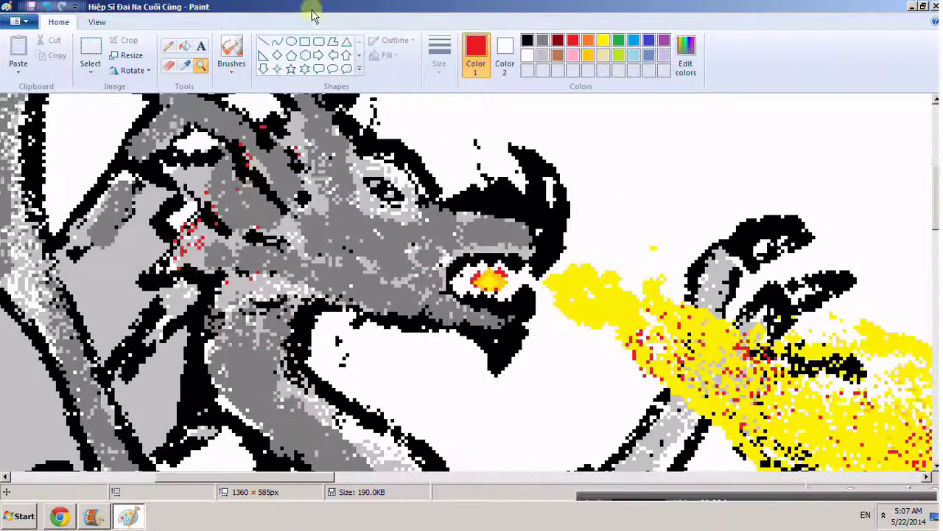
left_click(169, 46)
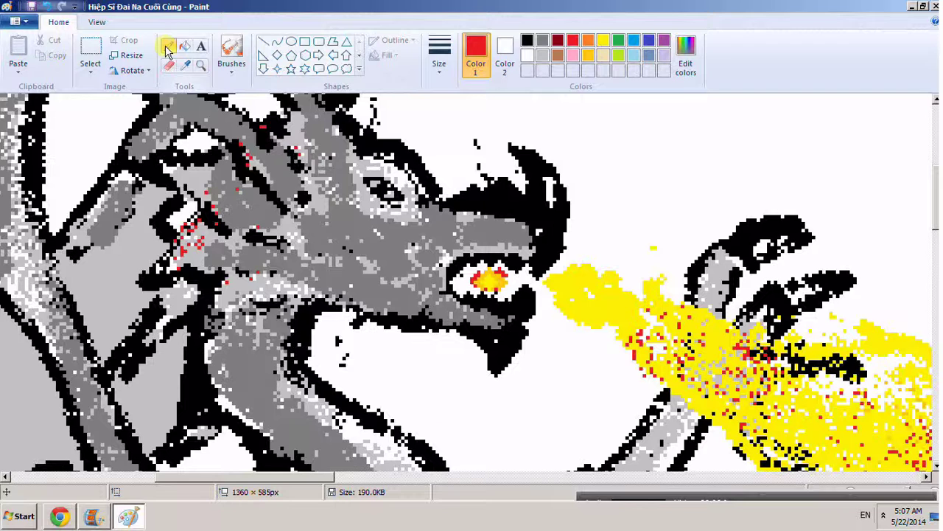
left_click(527, 40)
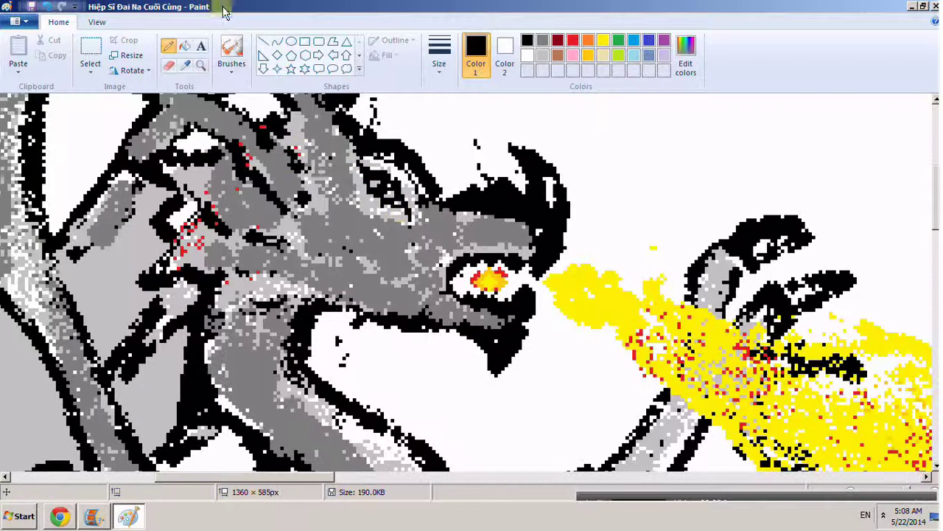
left_click(15, 22)
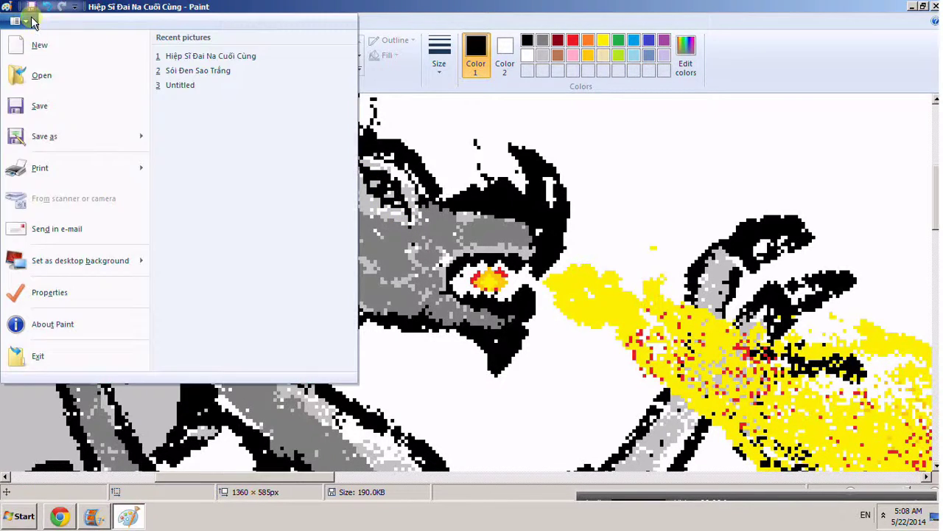
left_click(33, 105)
left_click_drag(346, 477, 442, 478)
left_click(200, 65)
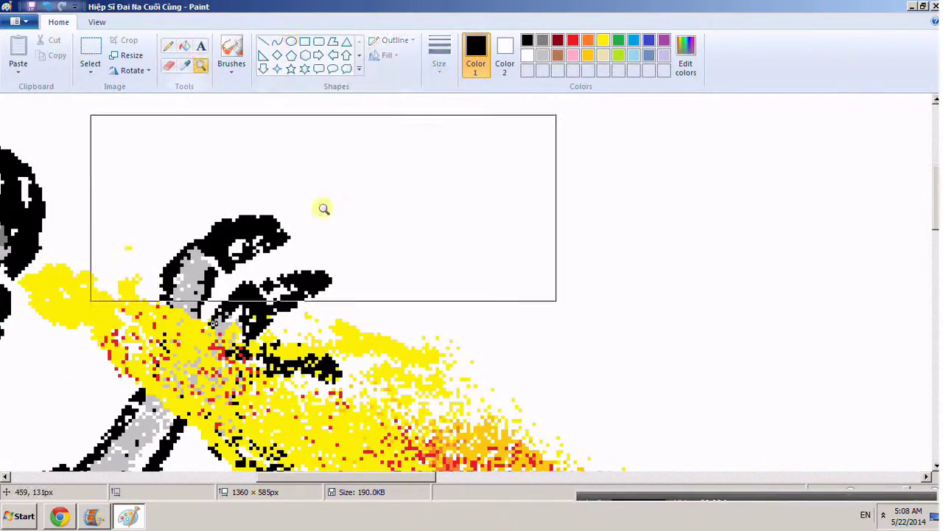
right_click(322, 207)
right_click(322, 206)
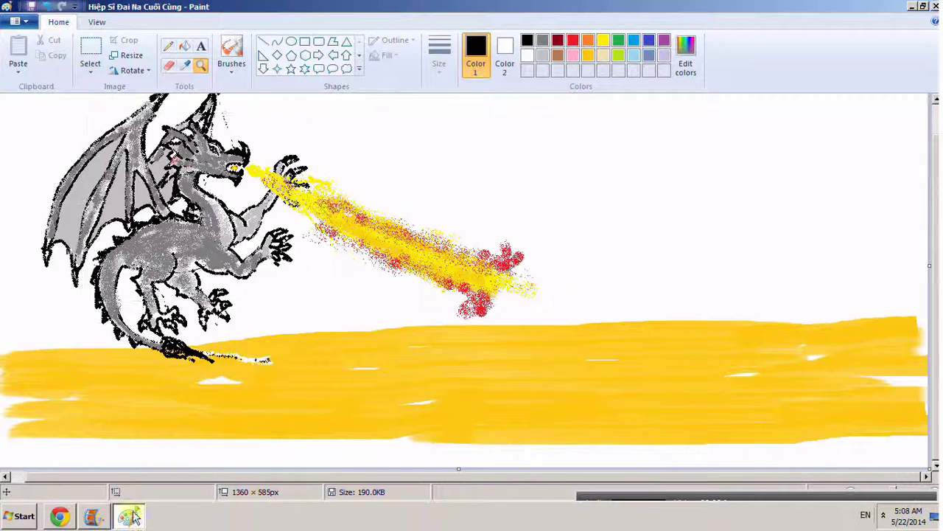
left_click(59, 516)
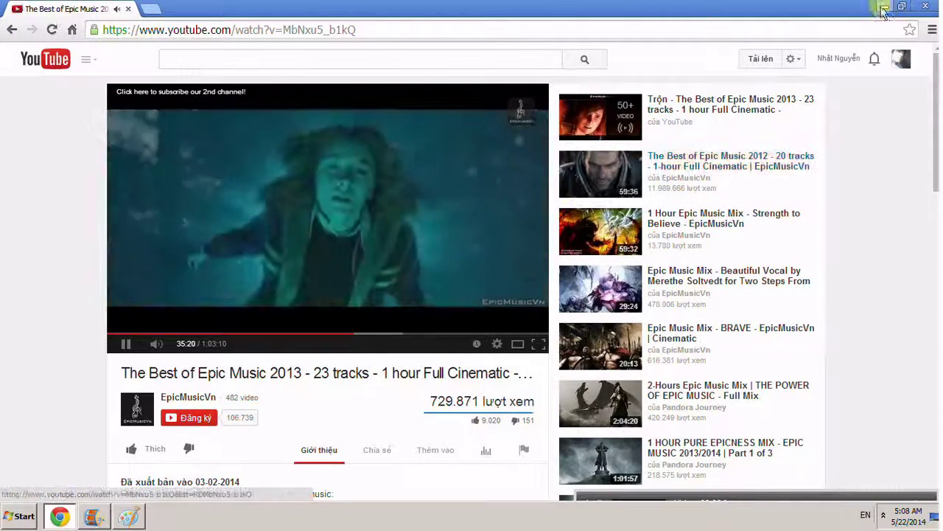
key("alt+Tab")
Step: Airbrush gold over the yellow and red middle section of the flame near the dragon's claws
left_click(281, 199)
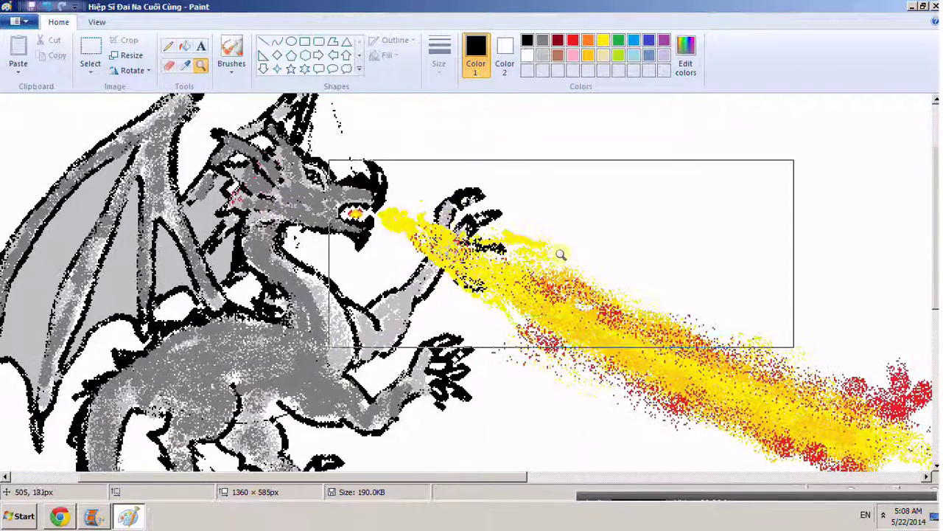
left_click(573, 41)
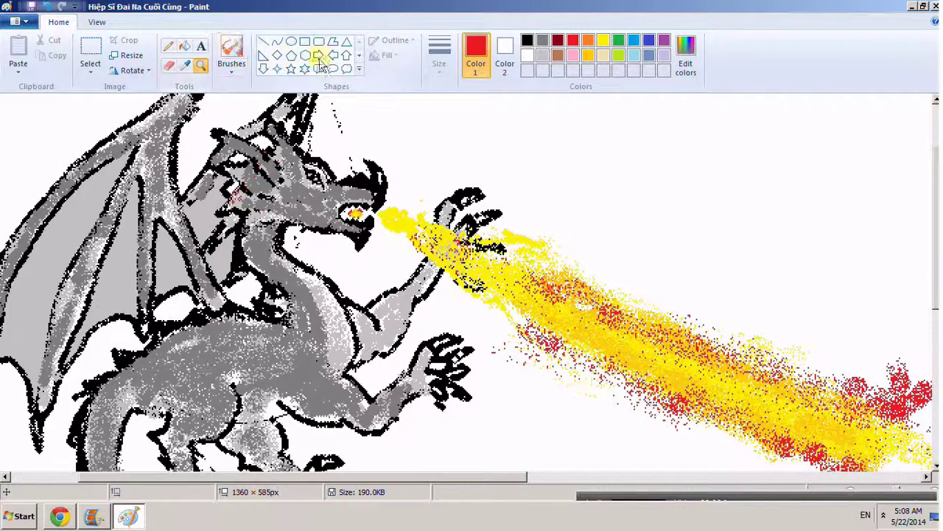
left_click(560, 291)
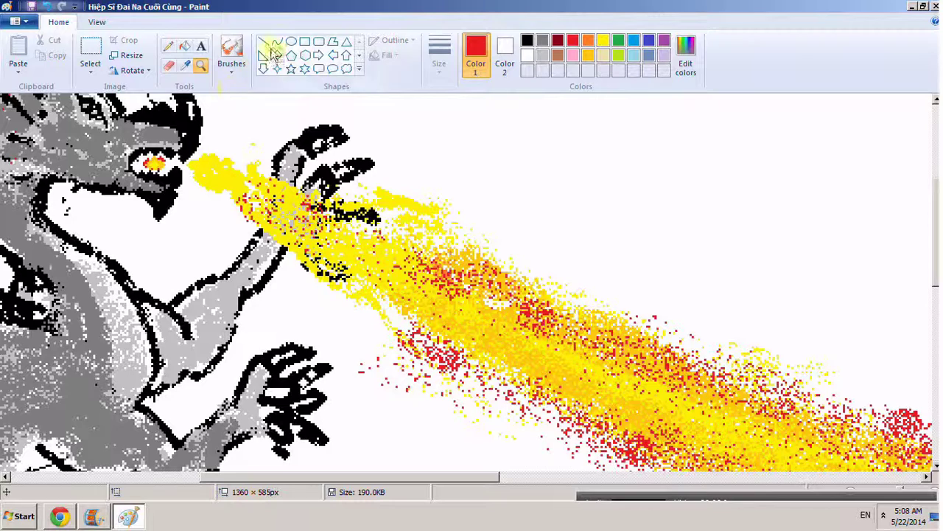
left_click(231, 53)
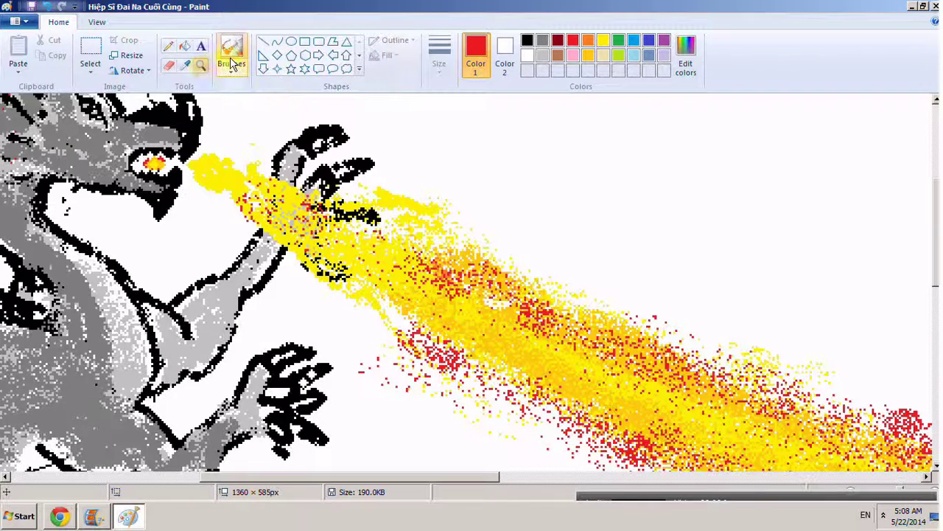
left_click(589, 56)
mouse_move(389, 303)
left_mouse_down()
mouse_move(435, 335)
mouse_move(442, 272)
left_mouse_up()
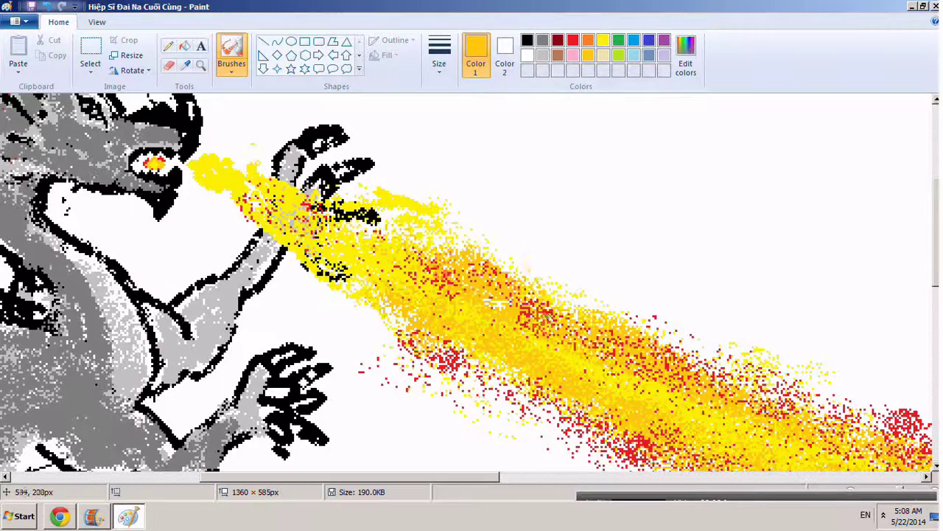
Step: Airbrush gold along the far half of the flame and over the red bursts and yellow tip at its end
scroll(737, 324, "down", 5)
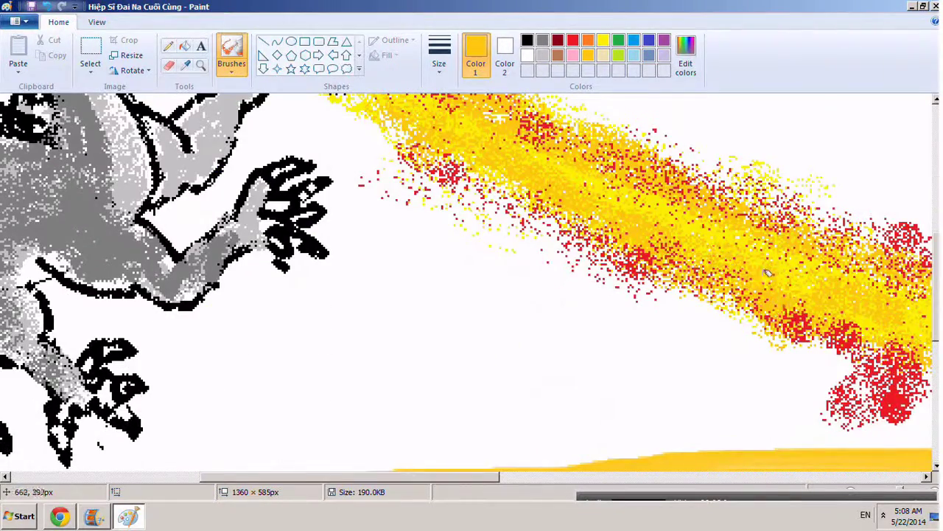
scroll(534, 486, "right", 7)
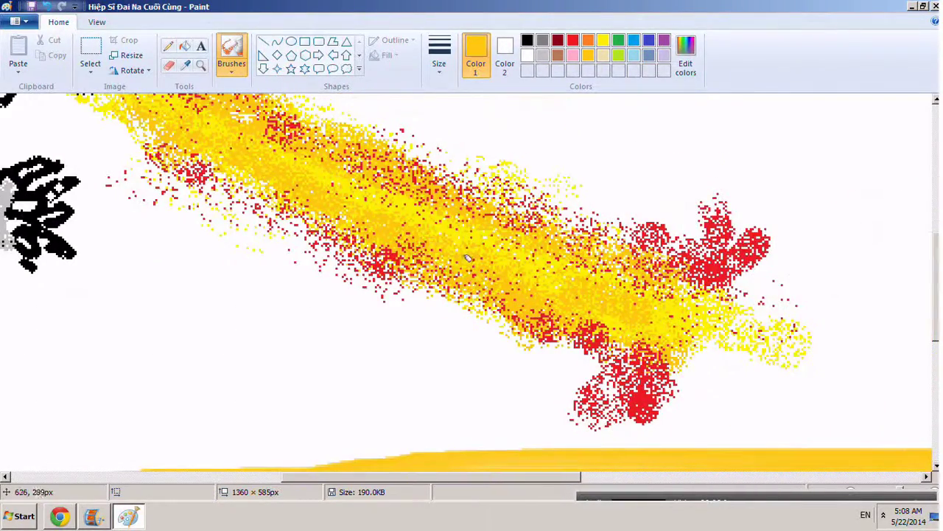
mouse_move(571, 215)
left_mouse_down()
mouse_move(617, 275)
mouse_move(594, 340)
mouse_move(661, 362)
mouse_move(629, 349)
mouse_move(651, 415)
mouse_move(713, 210)
mouse_move(729, 222)
mouse_move(755, 207)
mouse_move(711, 247)
mouse_move(727, 290)
mouse_move(789, 332)
mouse_move(732, 330)
mouse_move(764, 337)
left_mouse_up()
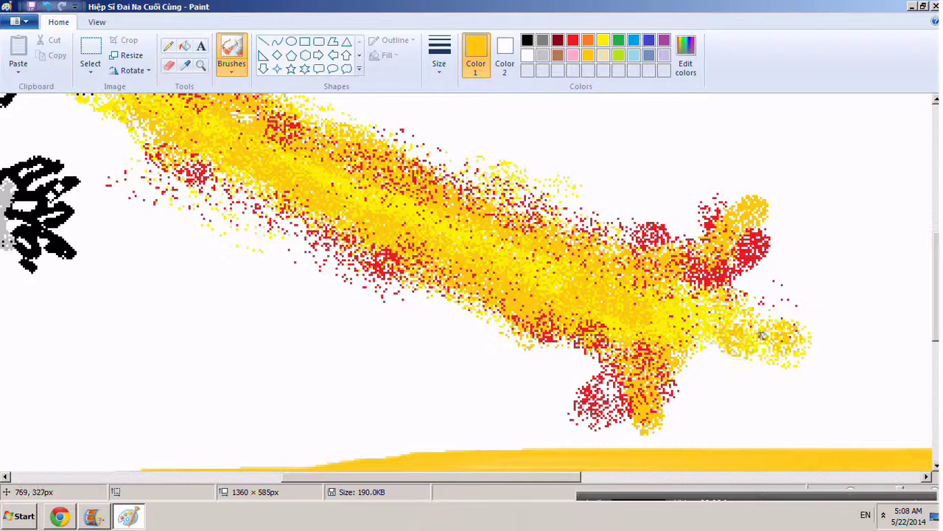
Step: Paint green strokes along the lower part of the sandy ground with the Watercolor brush at its thickest size
left_click_drag(495, 476, 270, 453)
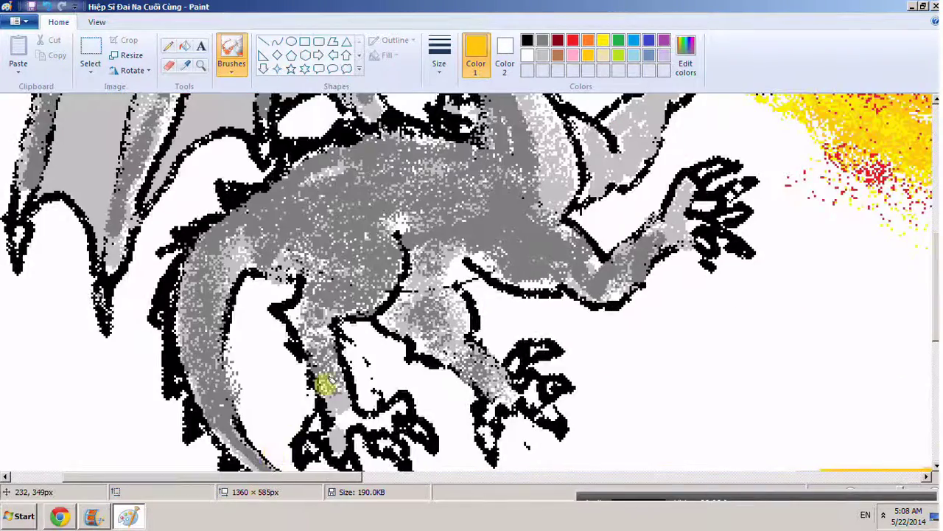
scroll(326, 385, "down", 3)
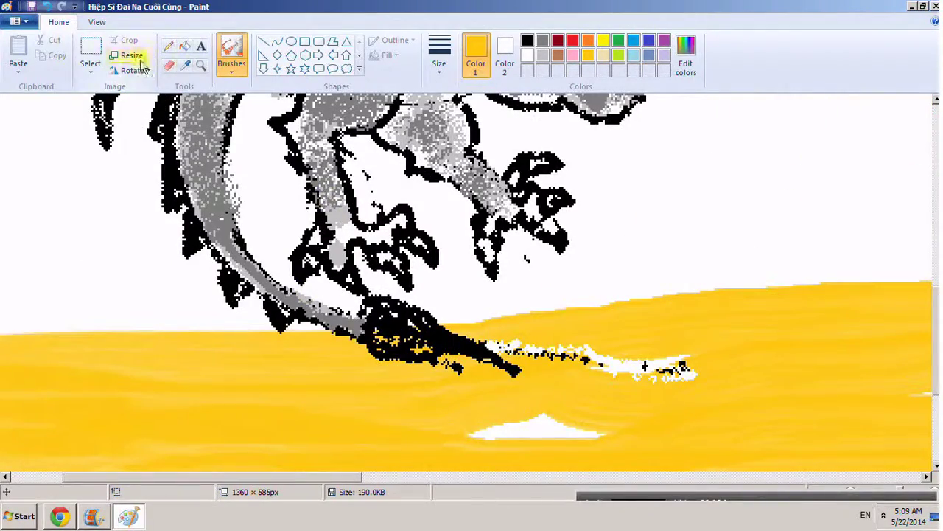
left_click(201, 64)
right_click(214, 161)
right_click(184, 162)
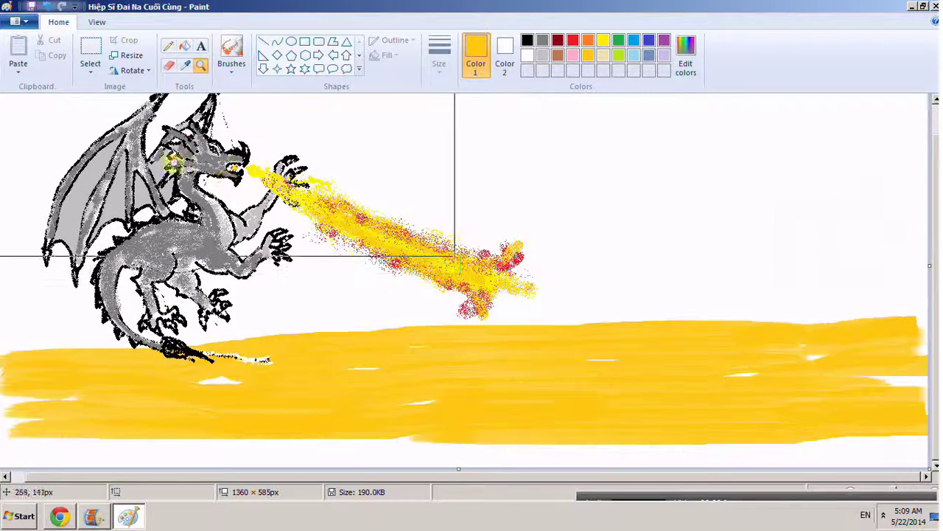
left_click_drag(631, 479, 374, 483)
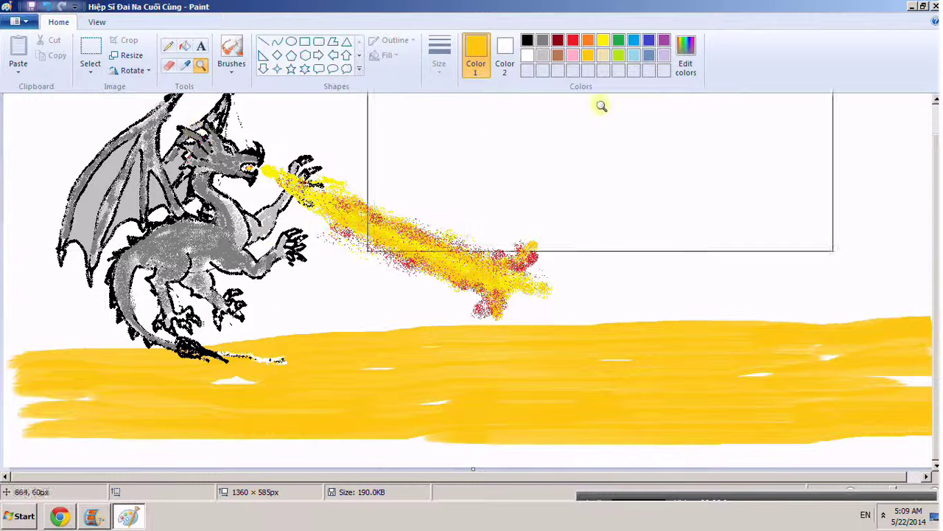
left_click(619, 40)
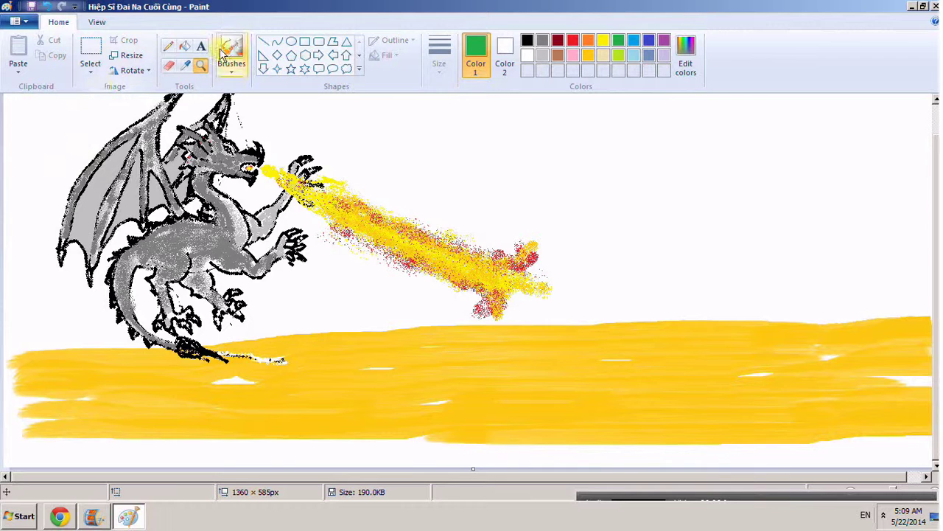
left_click(230, 65)
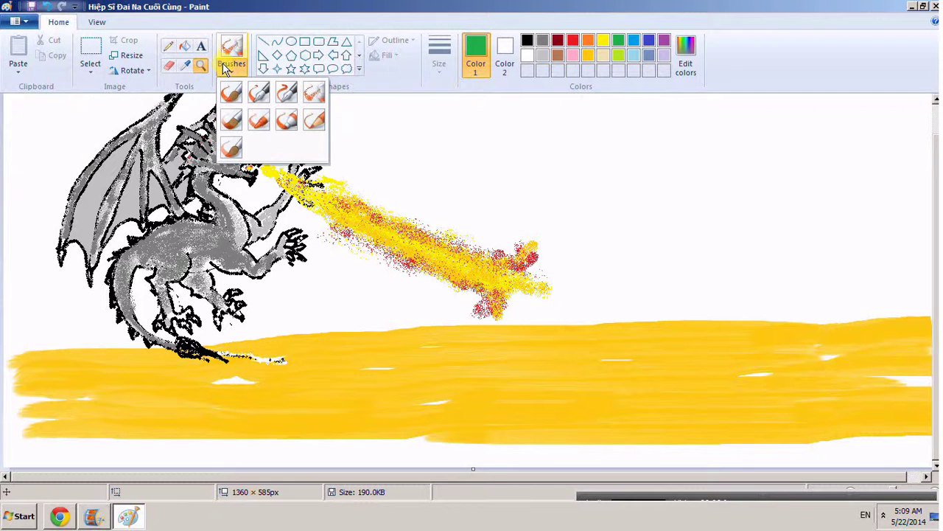
left_click(228, 146)
left_click(439, 56)
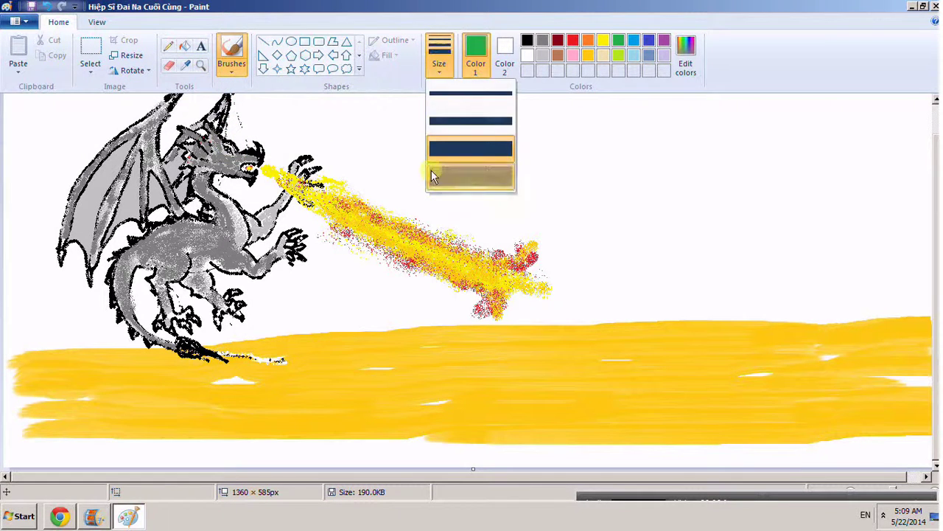
left_click(471, 177)
mouse_move(28, 443)
left_mouse_down()
mouse_move(398, 465)
mouse_move(815, 452)
left_mouse_up()
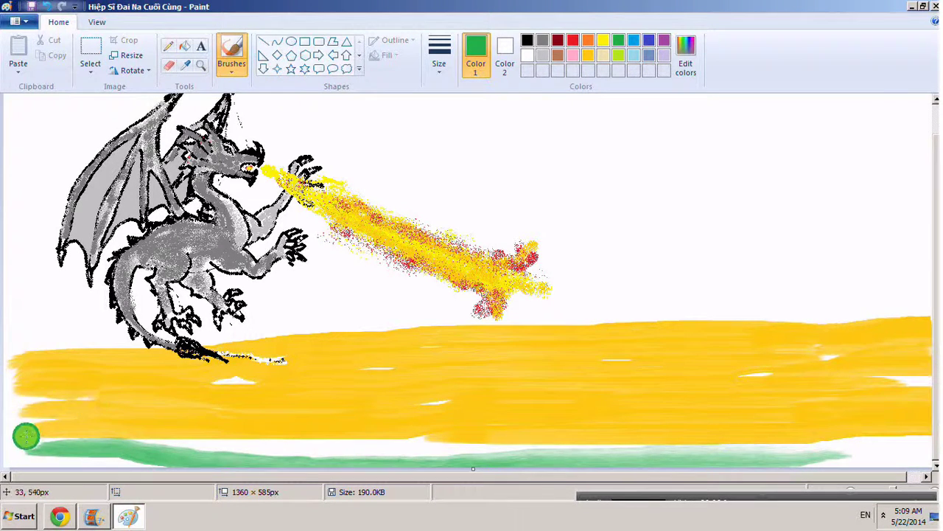
mouse_move(26, 436)
left_mouse_down()
mouse_move(385, 440)
mouse_move(629, 426)
mouse_move(847, 398)
left_mouse_up()
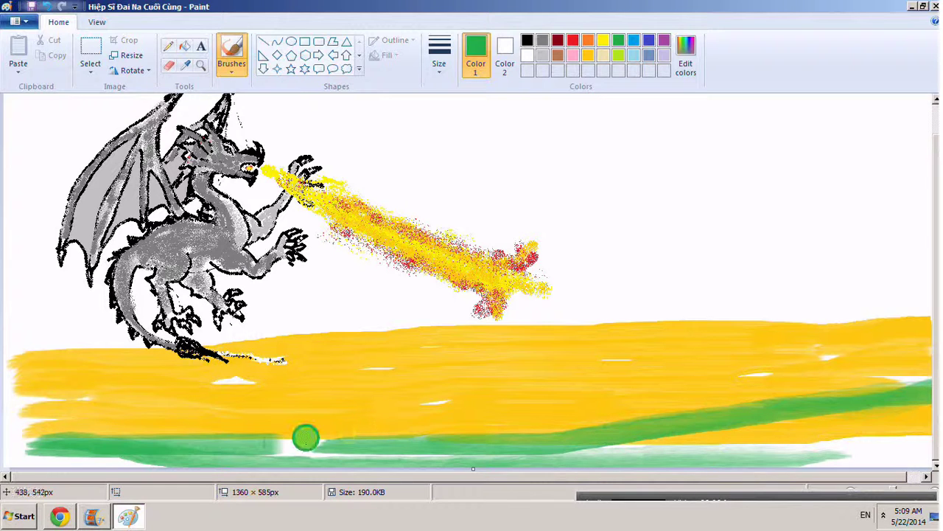
mouse_move(306, 438)
left_mouse_down()
mouse_move(262, 442)
mouse_move(427, 437)
mouse_move(707, 406)
mouse_move(857, 409)
mouse_move(540, 436)
mouse_move(196, 442)
mouse_move(58, 425)
left_mouse_up()
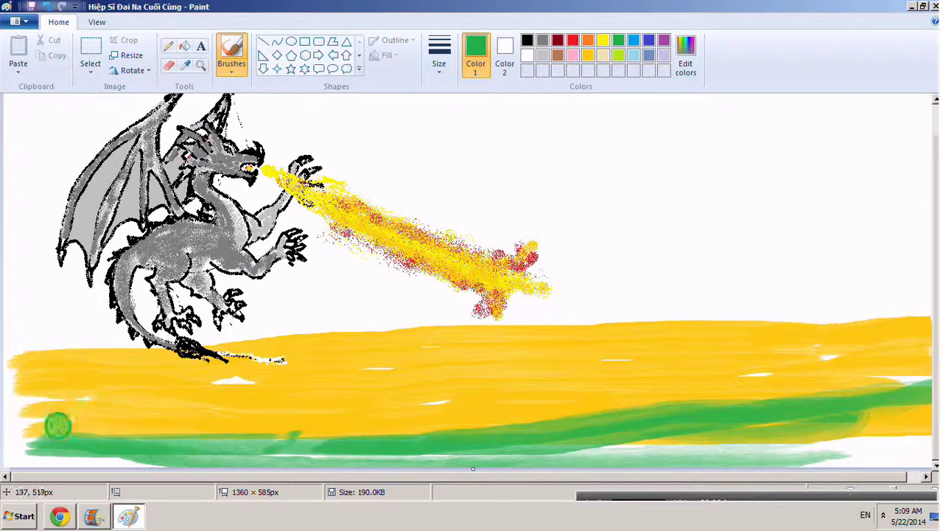
Step: Cover the rest of the sandy ground, up to the horizon and around the dragon's tail, with green brush strokes
mouse_move(19, 369)
left_mouse_down()
mouse_move(275, 399)
mouse_move(650, 395)
mouse_move(925, 362)
left_mouse_up()
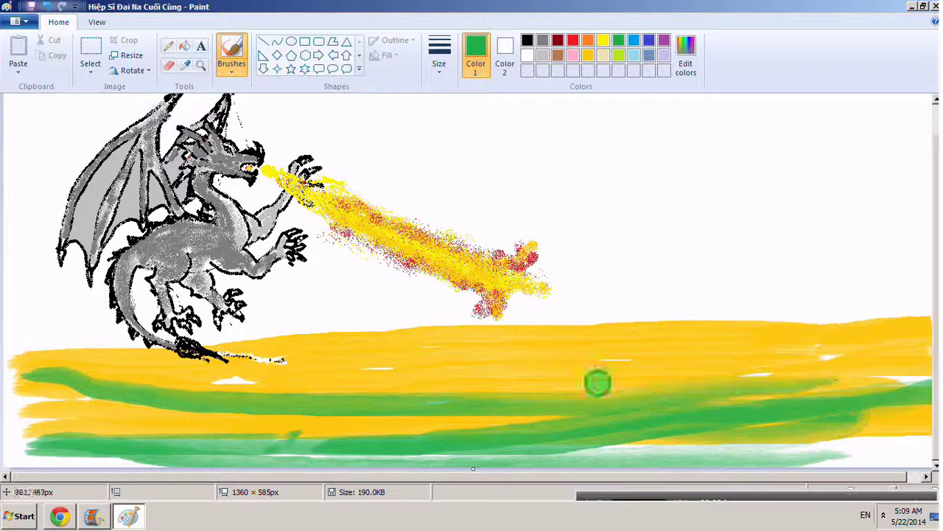
mouse_move(85, 421)
left_mouse_down()
mouse_move(239, 433)
mouse_move(508, 432)
mouse_move(552, 424)
mouse_move(166, 411)
mouse_move(323, 422)
mouse_move(674, 412)
mouse_move(126, 414)
mouse_move(10, 402)
mouse_move(158, 412)
mouse_move(36, 416)
mouse_move(109, 418)
mouse_move(210, 456)
mouse_move(60, 387)
mouse_move(33, 384)
mouse_move(277, 429)
mouse_move(379, 402)
mouse_move(246, 392)
mouse_move(229, 382)
mouse_move(897, 362)
mouse_move(802, 372)
mouse_move(291, 383)
mouse_move(600, 379)
mouse_move(531, 417)
mouse_move(471, 398)
mouse_move(849, 408)
mouse_move(731, 439)
mouse_move(884, 429)
mouse_move(803, 439)
mouse_move(513, 438)
mouse_move(848, 446)
mouse_move(661, 455)
mouse_move(915, 457)
mouse_move(385, 457)
mouse_move(646, 456)
mouse_move(360, 371)
mouse_move(417, 359)
mouse_move(931, 366)
mouse_move(536, 340)
mouse_move(628, 349)
left_mouse_up()
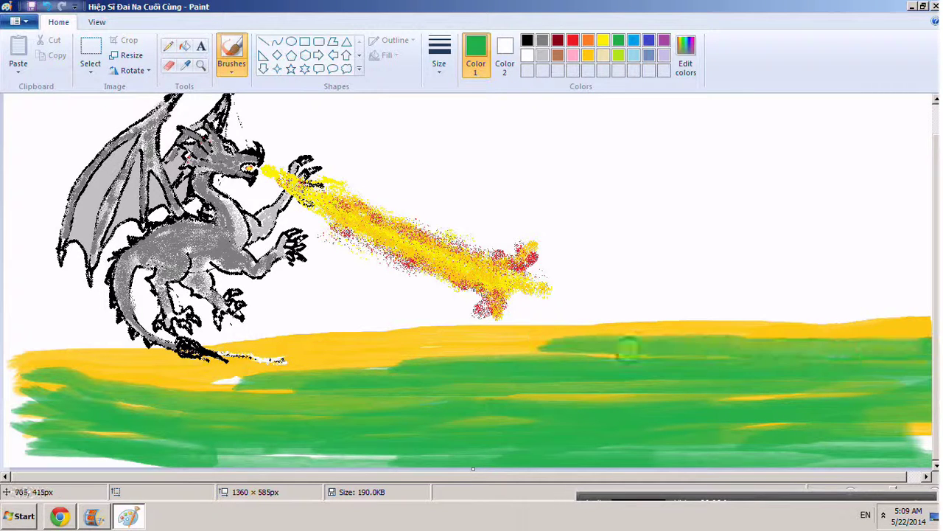
mouse_move(837, 344)
left_mouse_down()
mouse_move(264, 358)
mouse_move(666, 349)
left_mouse_up()
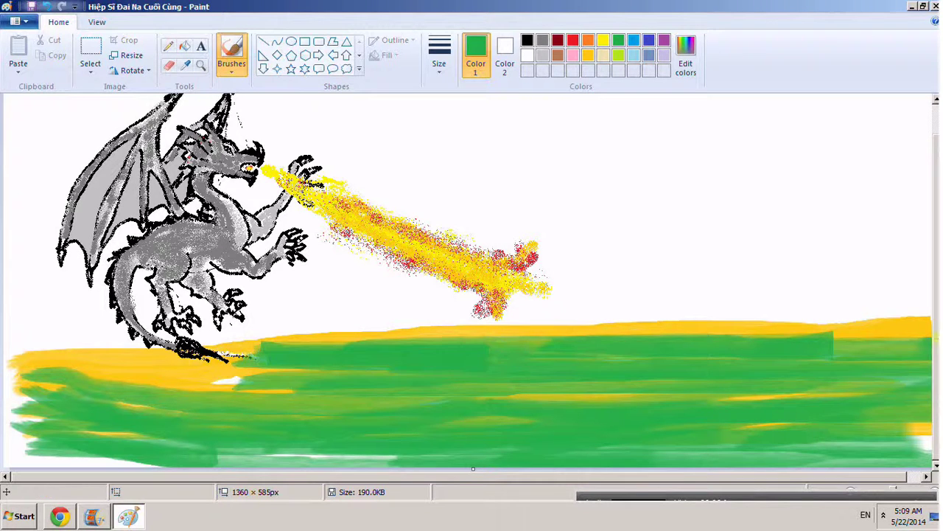
mouse_move(358, 330)
left_mouse_down()
mouse_move(888, 327)
mouse_move(379, 329)
left_mouse_up()
mouse_move(30, 377)
left_mouse_down()
mouse_move(247, 388)
mouse_move(68, 356)
mouse_move(20, 360)
mouse_move(48, 360)
mouse_move(31, 387)
mouse_move(187, 388)
mouse_move(281, 352)
mouse_move(109, 371)
mouse_move(135, 360)
mouse_move(112, 358)
mouse_move(344, 366)
mouse_move(268, 341)
mouse_move(395, 336)
mouse_move(241, 342)
mouse_move(438, 343)
mouse_move(629, 366)
mouse_move(592, 398)
left_mouse_up()
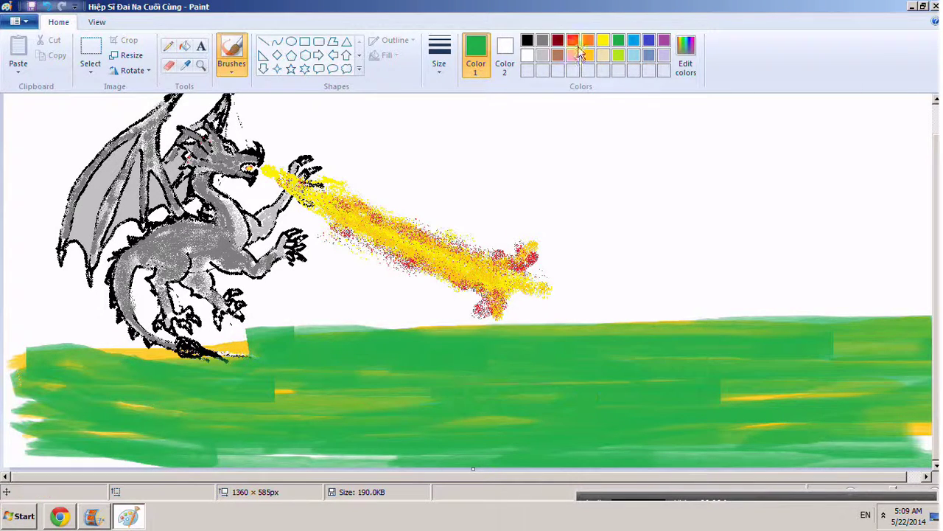
Step: Try dark red brush strokes along the lower part of the green ground
left_click(558, 55)
left_click(557, 40)
mouse_move(350, 463)
left_mouse_down()
mouse_move(617, 426)
mouse_move(733, 389)
mouse_move(280, 457)
mouse_move(861, 440)
left_mouse_up()
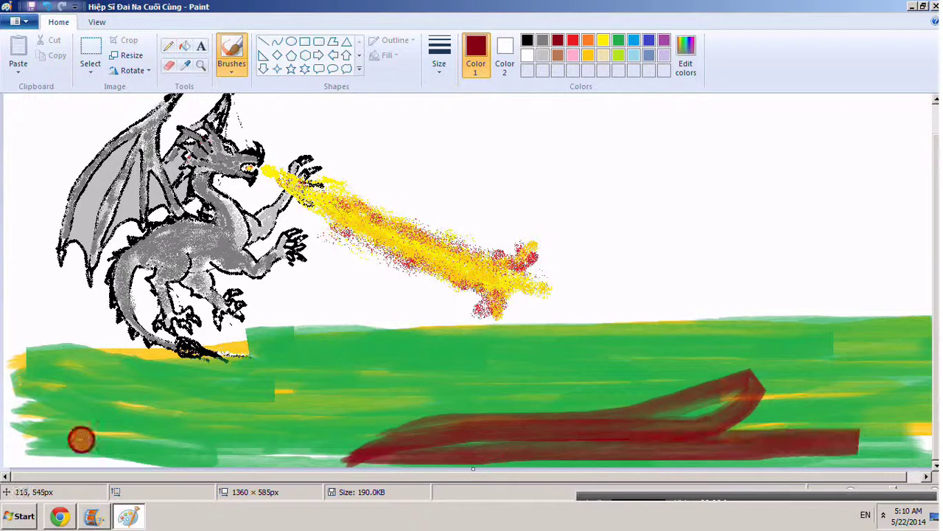
mouse_move(137, 438)
left_mouse_down()
mouse_move(179, 452)
mouse_move(304, 455)
mouse_move(331, 421)
mouse_move(6, 434)
mouse_move(326, 458)
left_mouse_up()
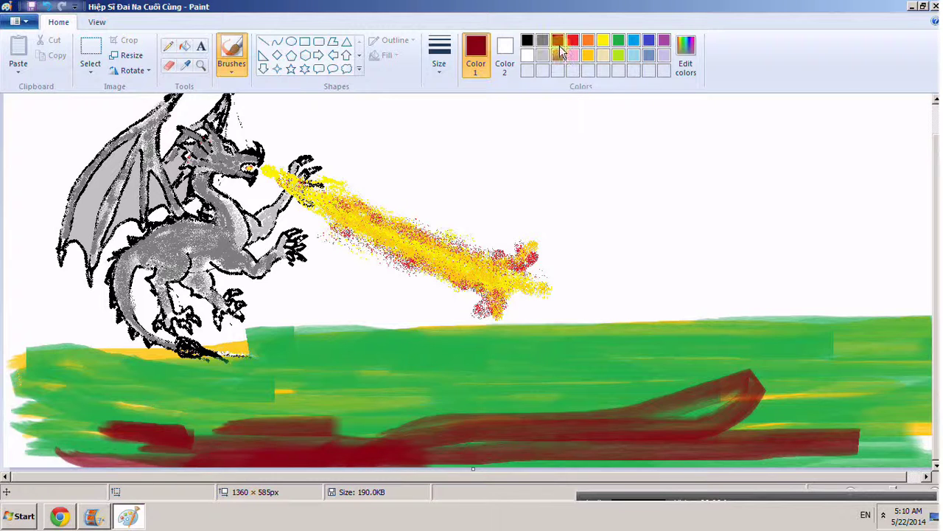
Step: Undo all the dark red strokes on the green ground
left_click(47, 7)
left_click(47, 7)
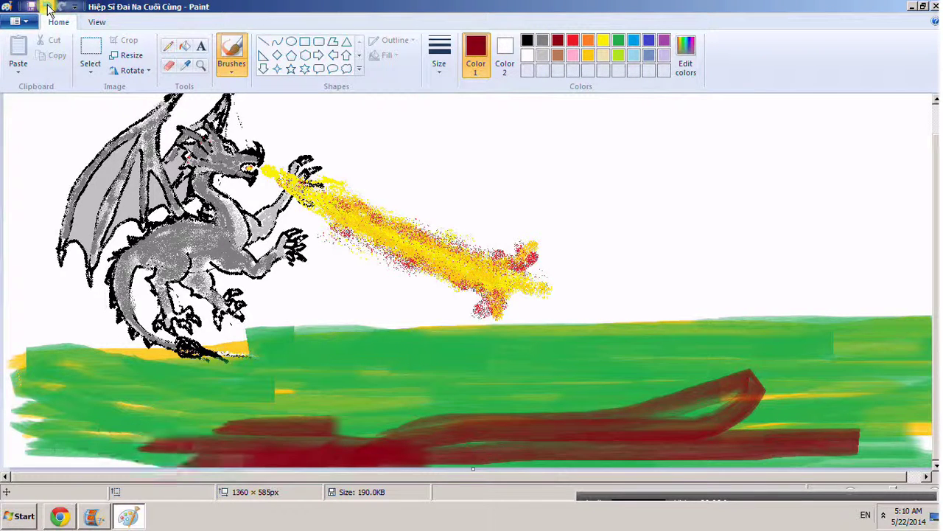
left_click(47, 7)
left_click(47, 7)
left_click(47, 8)
left_click(47, 7)
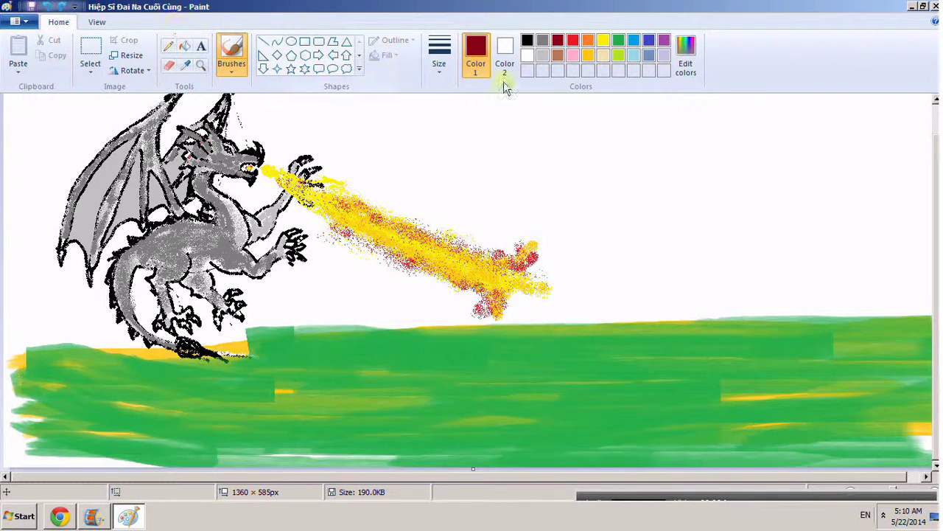
Step: Fill the white sky behind the dragon with light blue
left_click(649, 55)
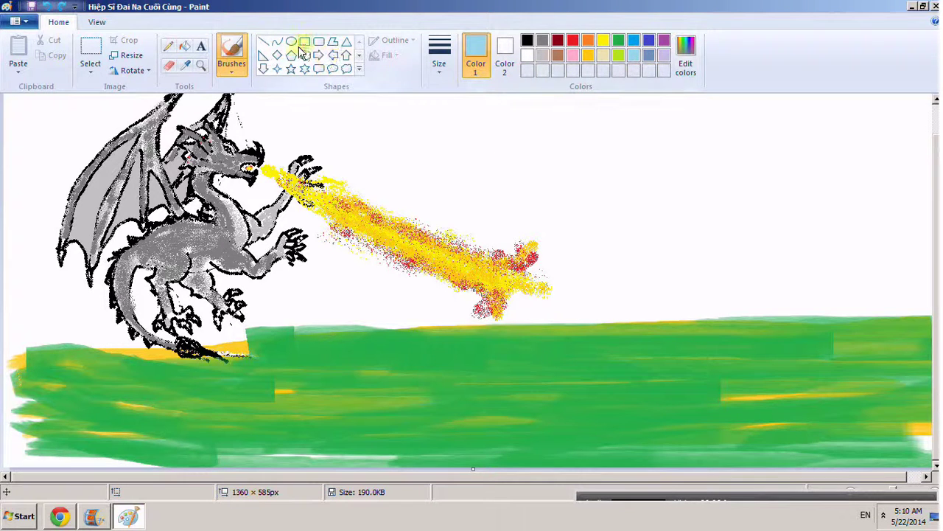
left_click(184, 46)
left_click(453, 116)
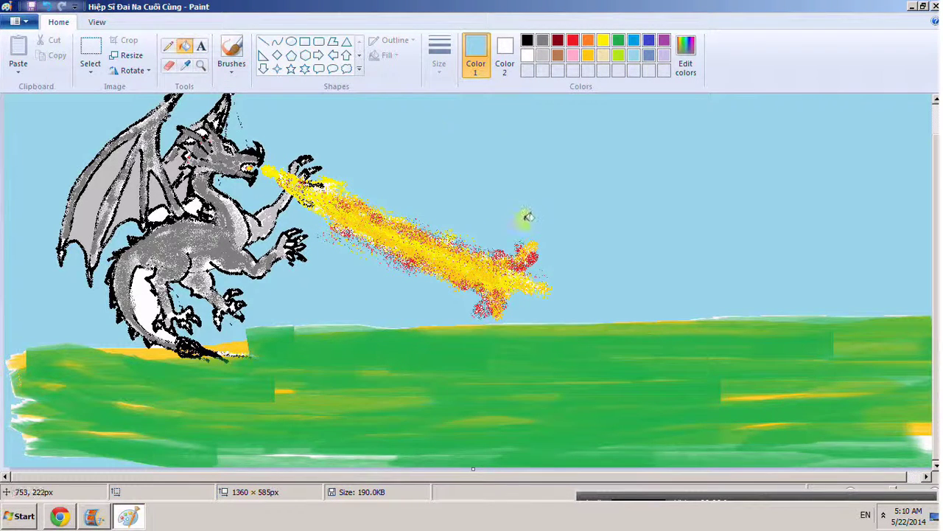
scroll(527, 216, "up", 2)
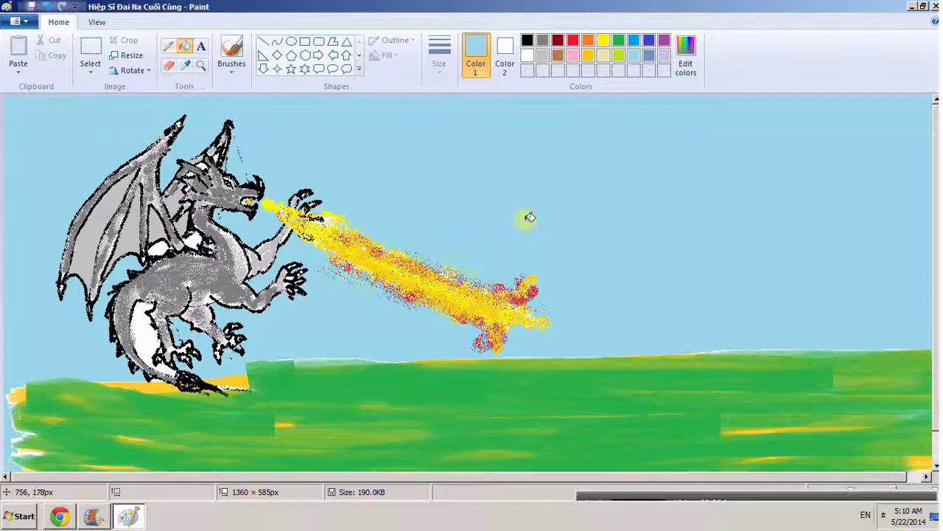
Step: Try filling the sky with light grey and white, and undo back to the light blue sky
left_click(544, 56)
left_click(541, 118)
right_click(542, 118)
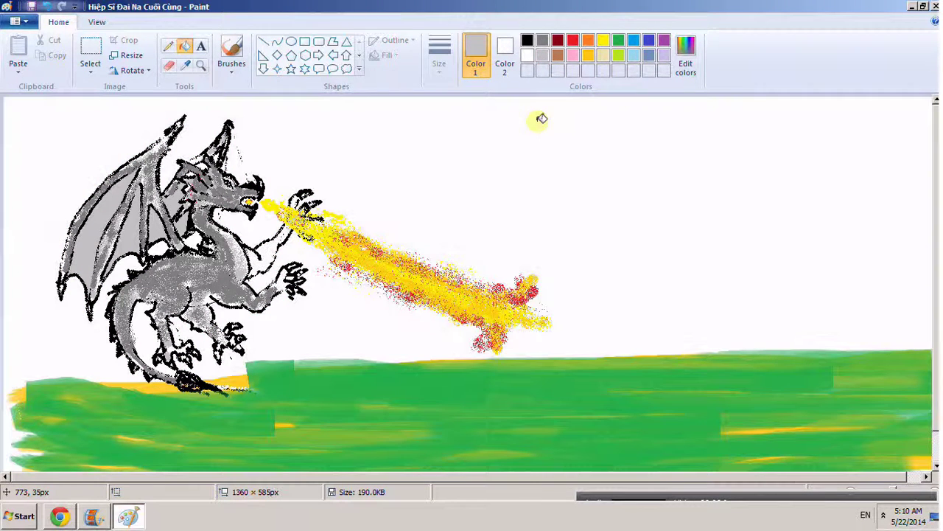
left_click(47, 7)
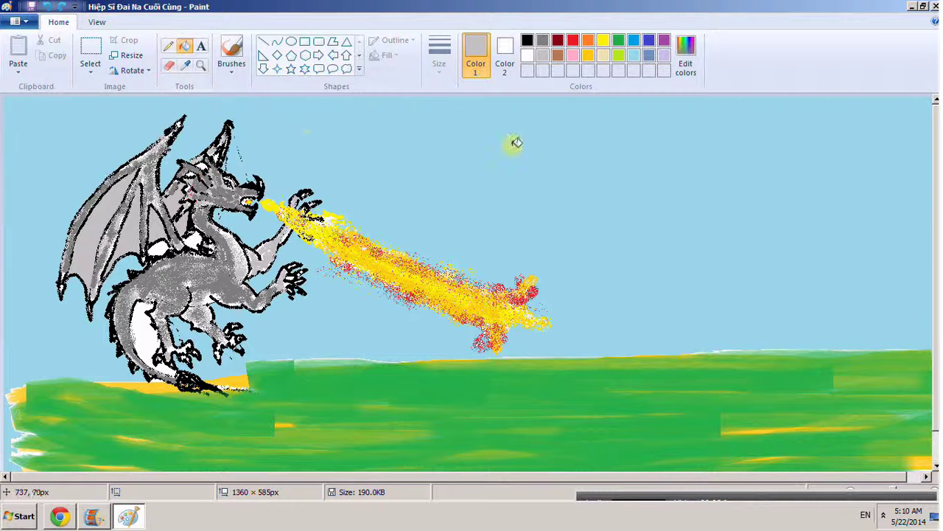
Step: Try filling the sky with dark grey, and step back through the history to the light blue sky
left_click(546, 40)
left_click(562, 139)
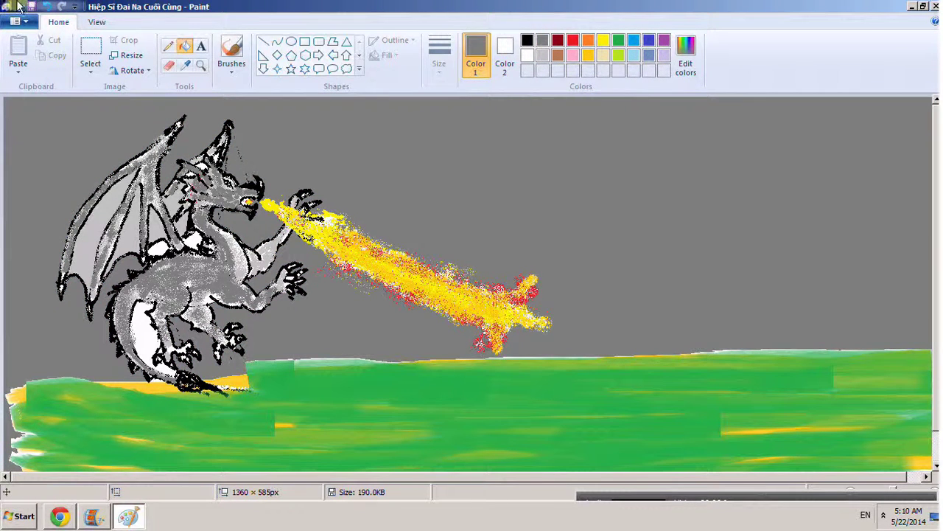
left_click(47, 8)
left_click(46, 7)
left_click(47, 7)
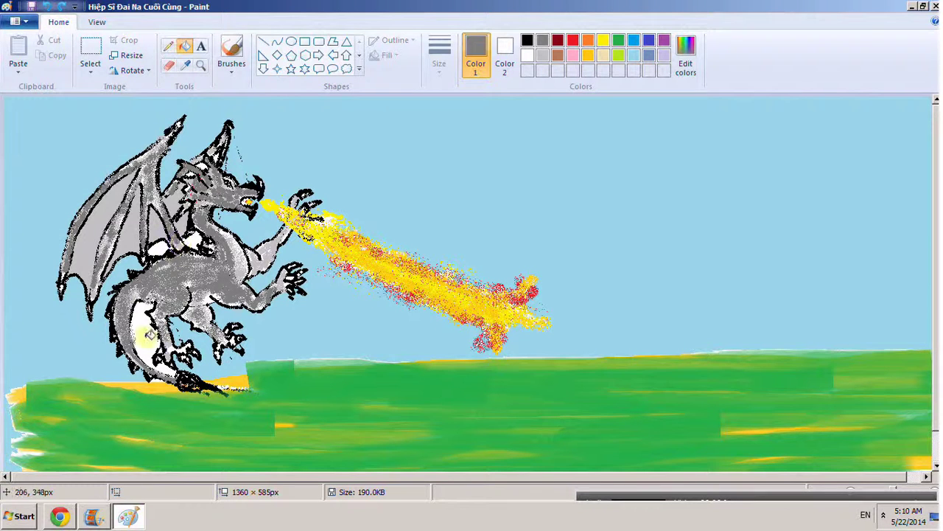
left_click(61, 6)
left_click(62, 6)
left_click(46, 7)
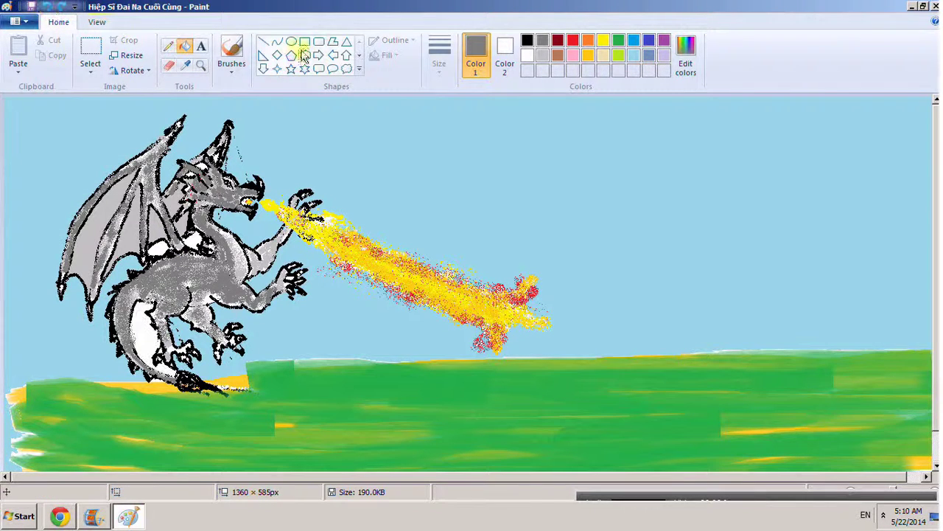
Step: Fill the white gap between the dragon's tail and hind leg with light blue, and fill the sky with lavender
left_click(634, 57)
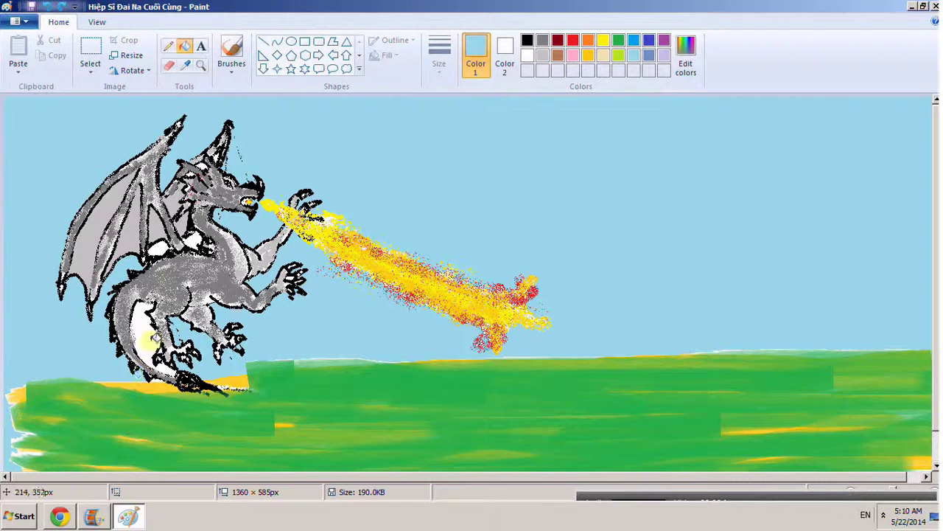
left_click(151, 339)
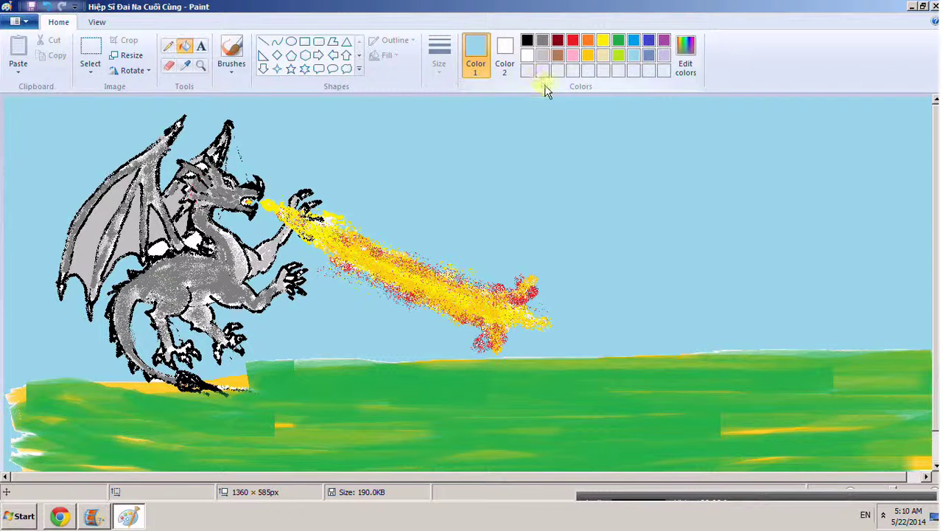
left_click(663, 57)
left_click(637, 148)
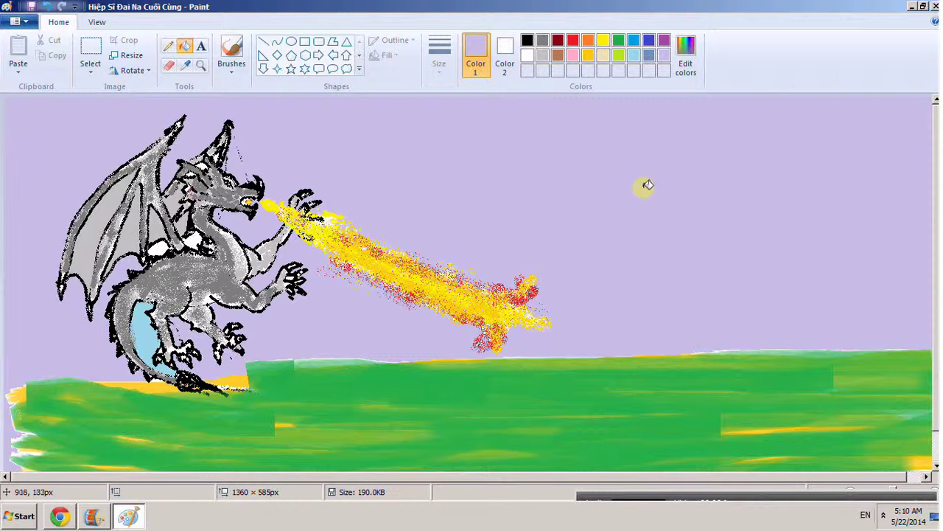
scroll(552, 310, "down", 1)
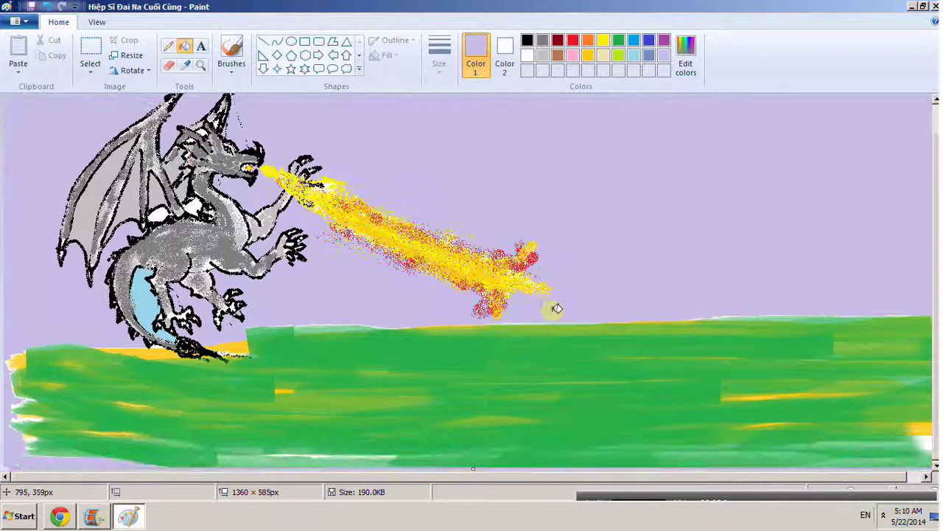
scroll(553, 310, "up", 1)
Step: Try filling the sky with purple, and undo back to the lavender sky
left_click(664, 40)
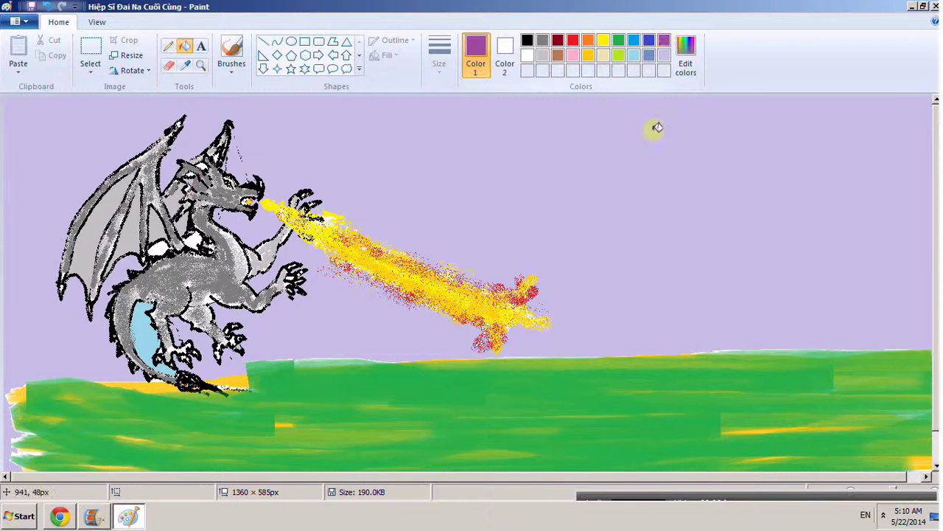
left_click(654, 128)
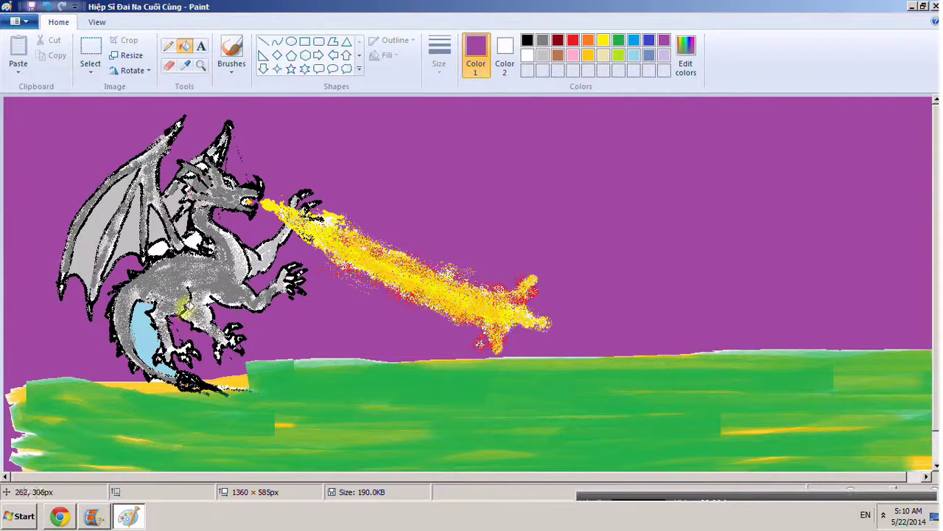
left_click(46, 6)
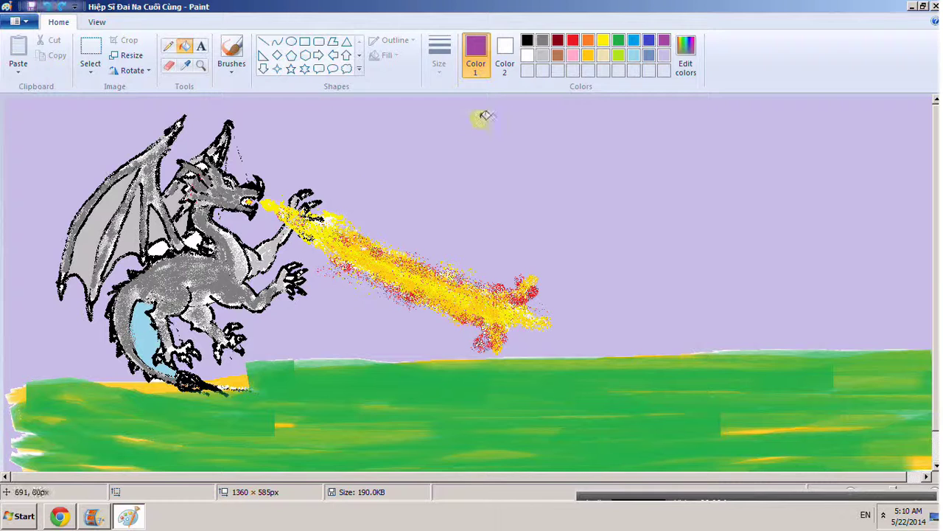
Step: Fill the enclosed background gaps around the dragon's body and tail with lavender, and save the picture
left_click(664, 56)
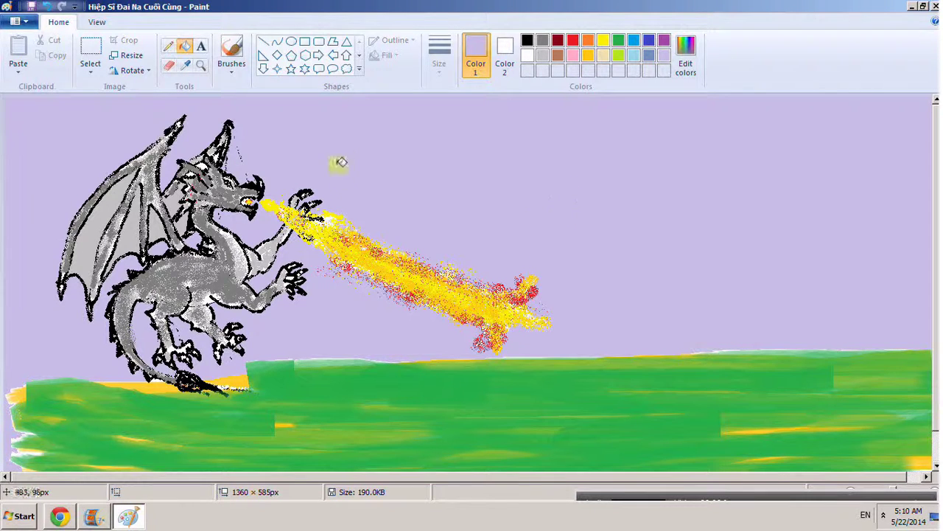
left_click(20, 22)
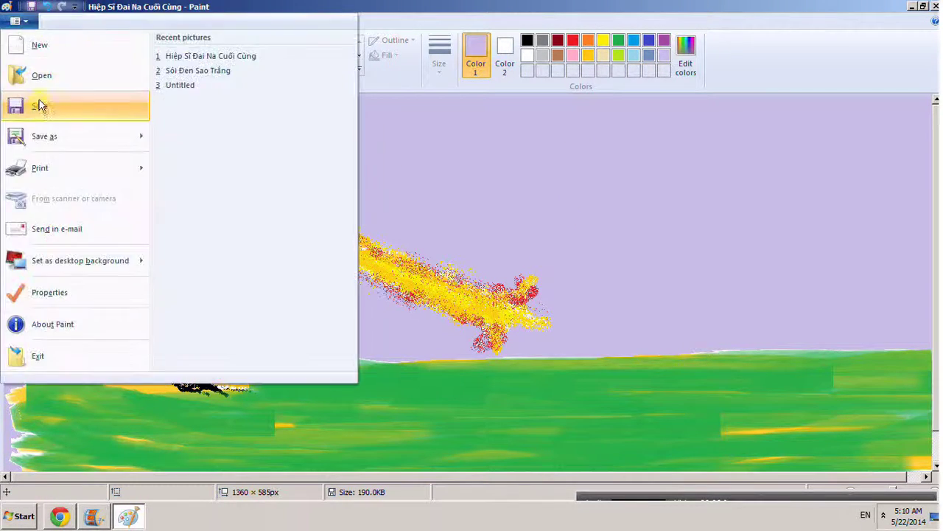
left_click(39, 103)
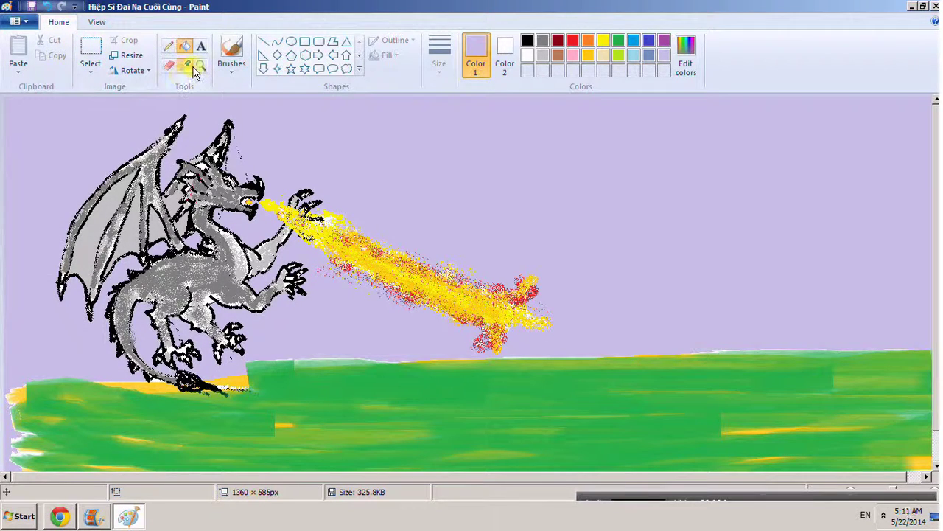
Step: Draw a hexagon outline about 31 × 24 px in the sky beyond the flame's tip, and color it black
left_click(201, 67)
left_click(607, 353)
left_click(617, 316)
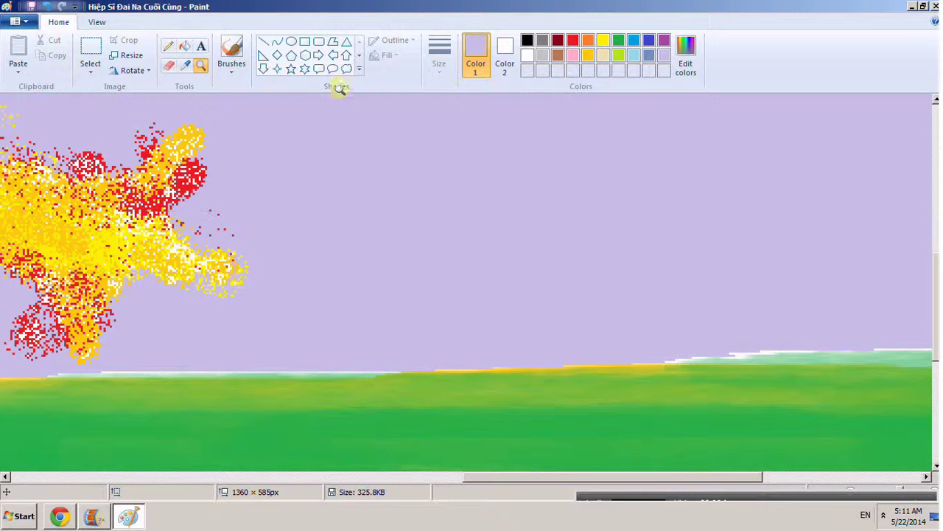
left_click(305, 55)
left_click_drag(360, 255, 425, 303)
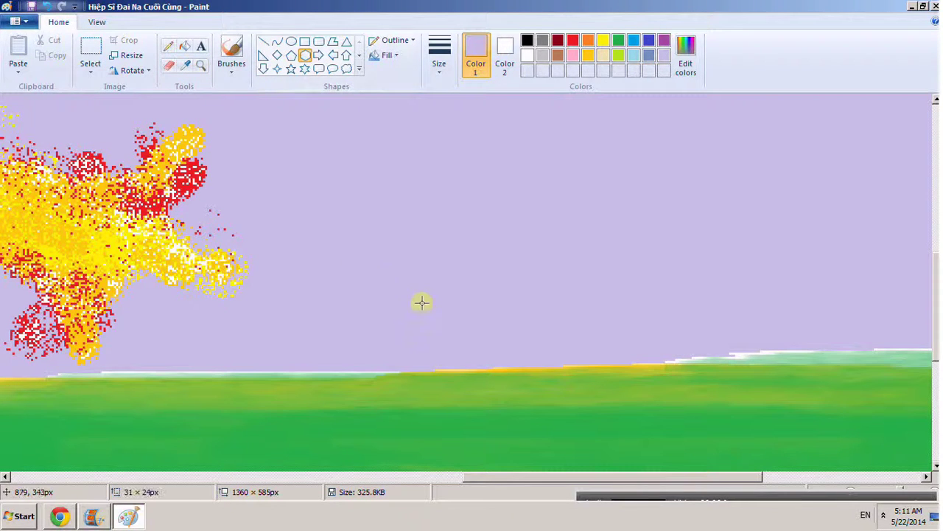
left_click(527, 40)
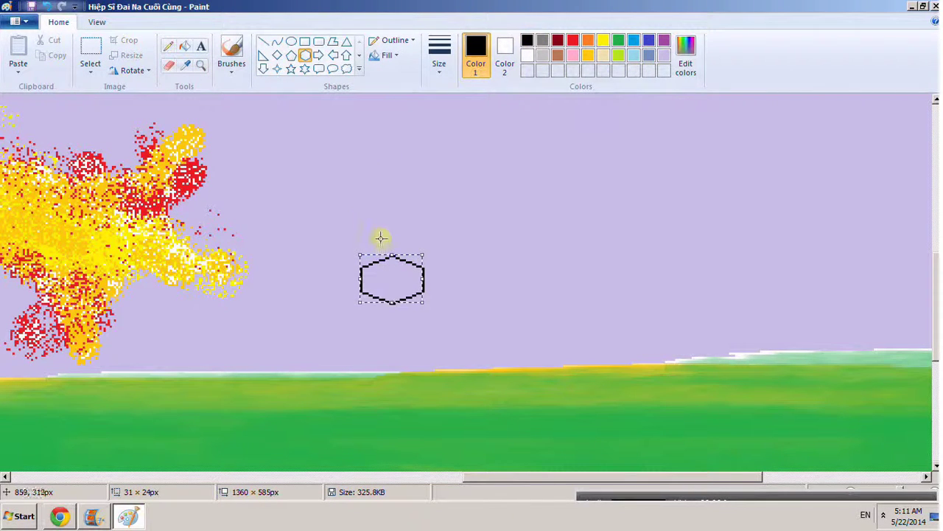
Step: Reshape the hexagon to about 16 × 39 px and move it just in front of the flame's tip
left_click_drag(395, 256, 391, 223)
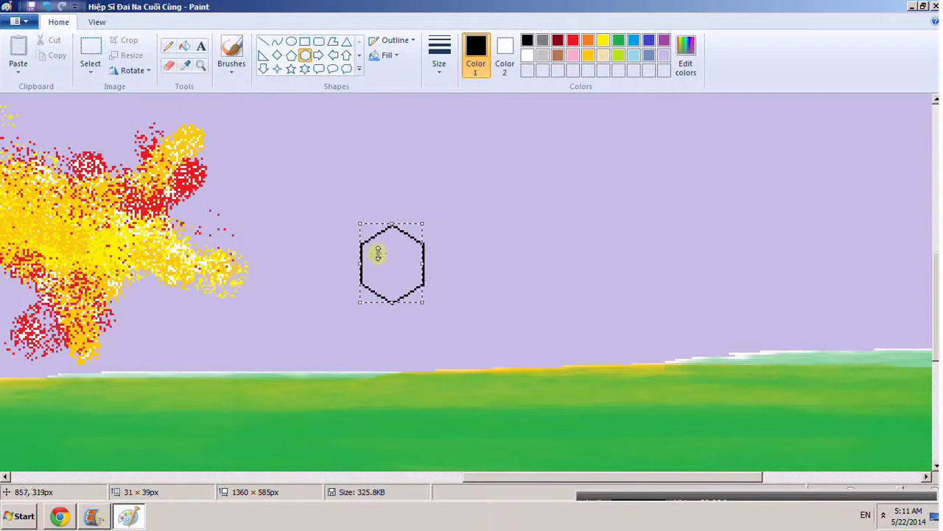
left_click_drag(363, 265, 329, 280)
left_click_drag(423, 265, 280, 275)
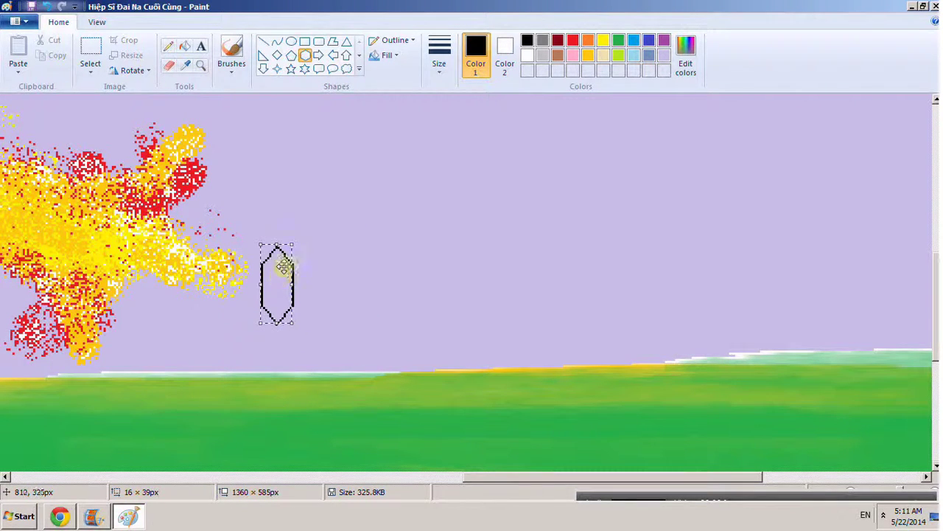
Step: Draw a black upright ellipse about 28 × 50 px around the hexagon as a shield rim
left_click(264, 42)
left_click(292, 41)
left_click_drag(263, 207, 288, 341)
key("ctrl+z")
left_click_drag(253, 242, 304, 339)
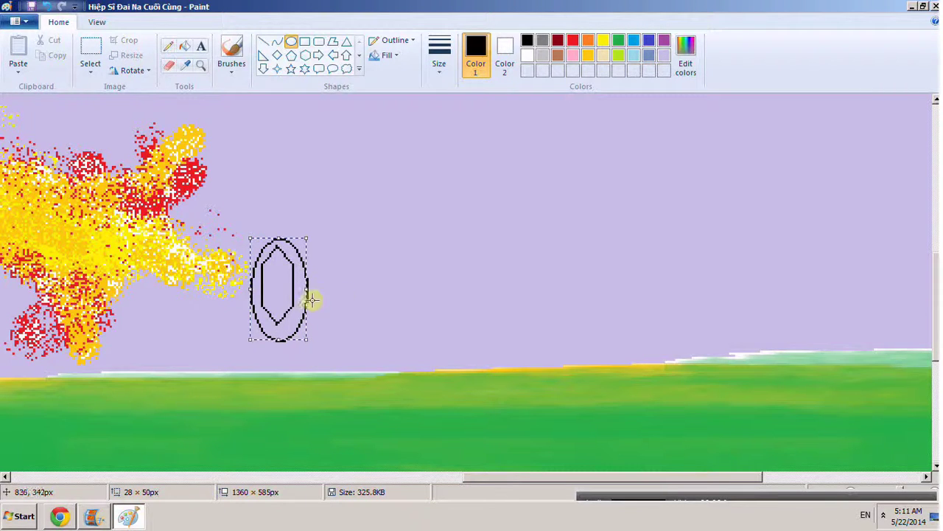
Step: Try drawing small ellipses of about 14 × 24 px and 31 × 26 px beside the shield, and undo both
left_click_drag(368, 215, 394, 263)
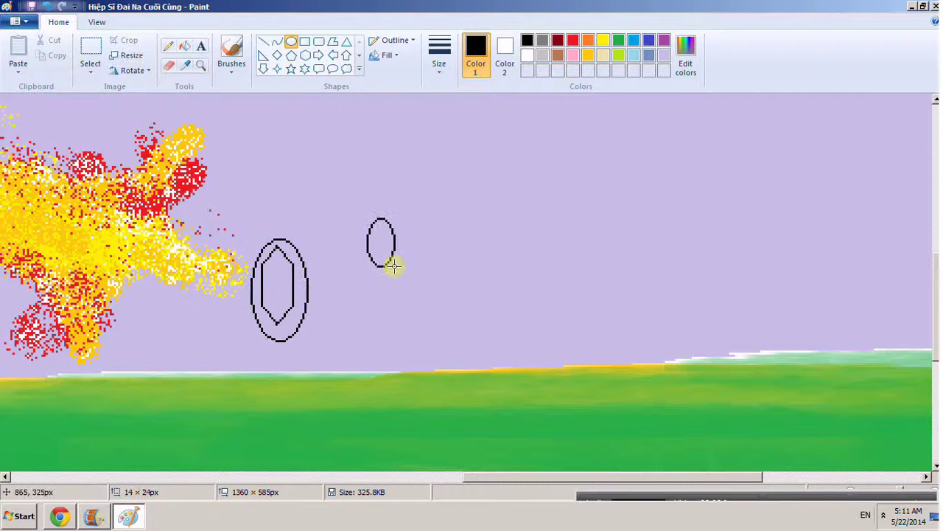
key("ctrl+z")
left_click_drag(337, 256, 396, 316)
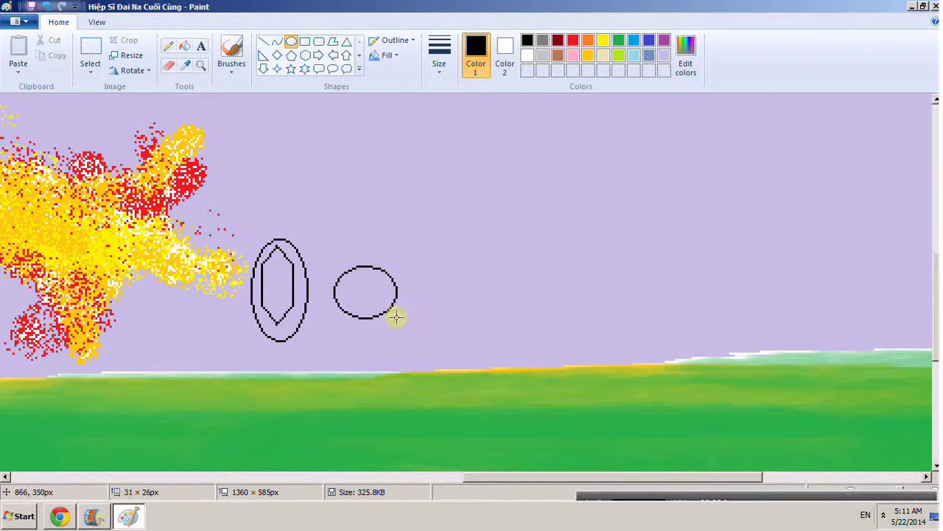
key("ctrl+z")
Step: Try an ellipse about 23 × 35 px beside the shield, rotated right 90° with inverted color, and discard it
left_click_drag(361, 243, 406, 313)
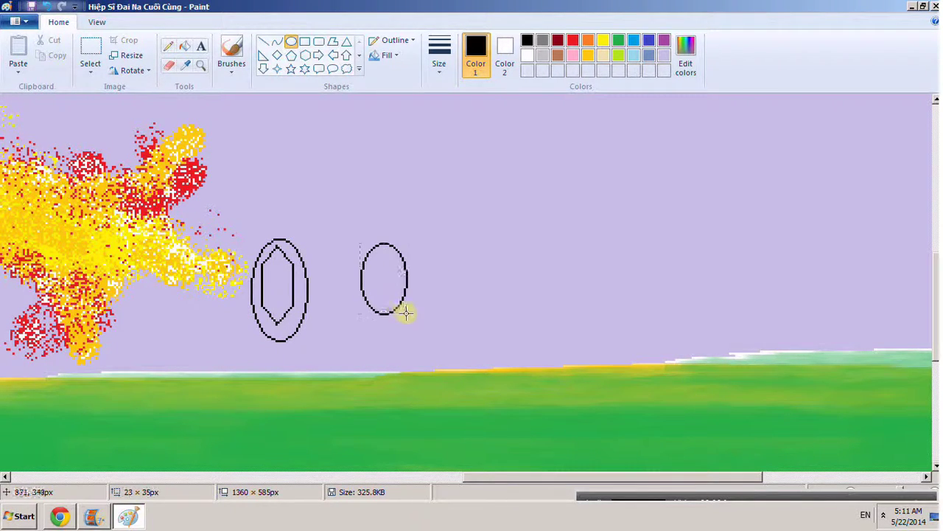
right_click(377, 244)
mouse_move(411, 287)
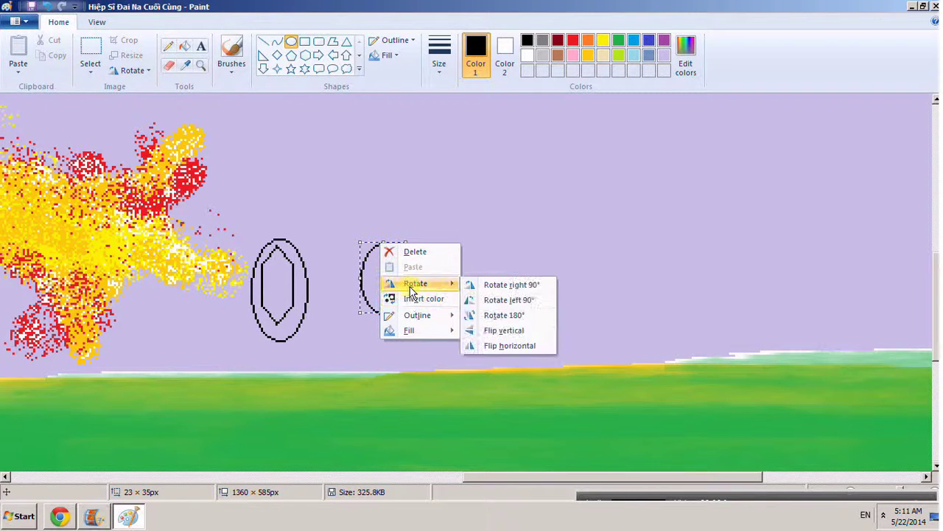
left_click(511, 285)
right_click(416, 279)
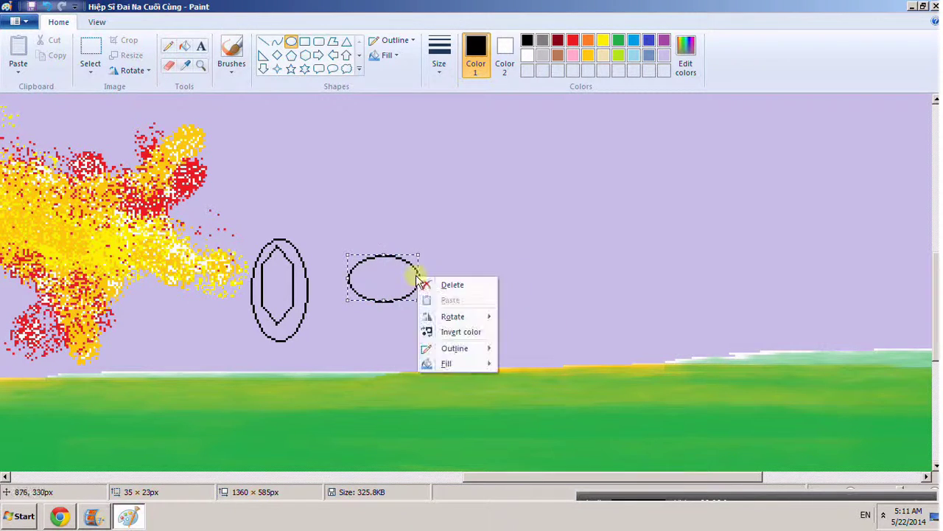
left_click(439, 332)
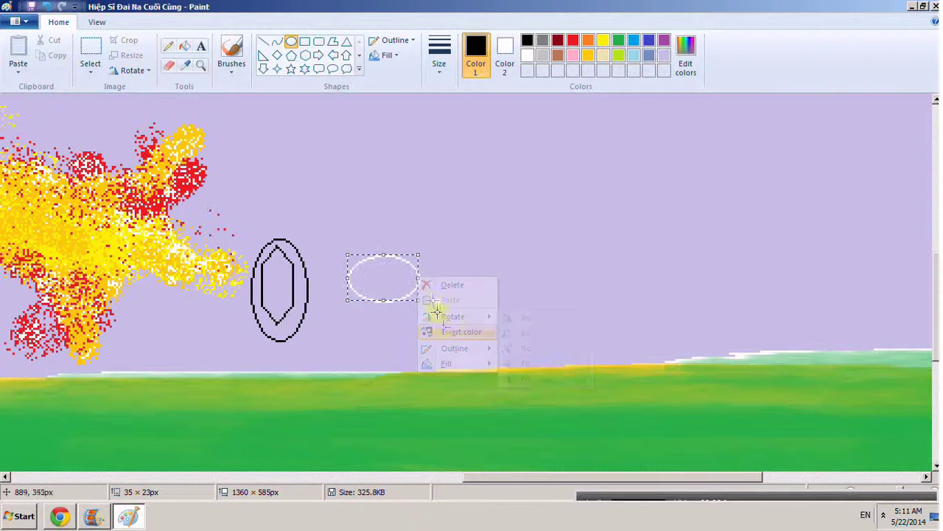
left_click_drag(420, 278, 437, 288)
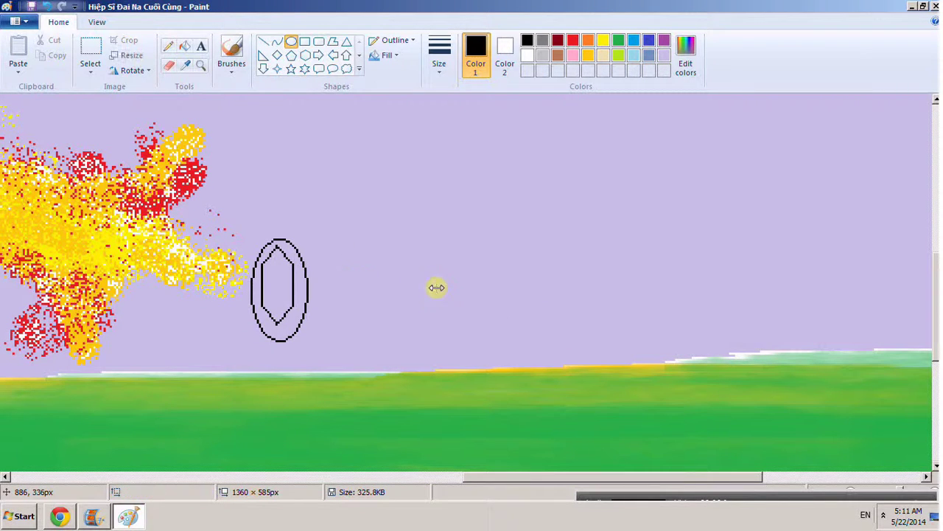
left_click_drag(341, 238, 421, 298)
key("Escape")
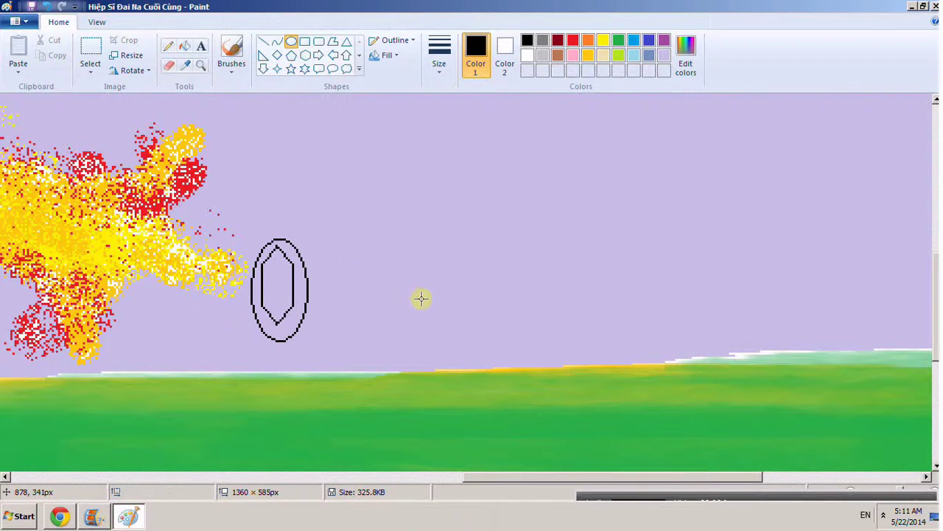
Step: Try an ellipse about 37 × 24 px beside the shield, flipping it and rotating it 180°, and undo it
left_click_drag(344, 255, 420, 302)
right_click(408, 284)
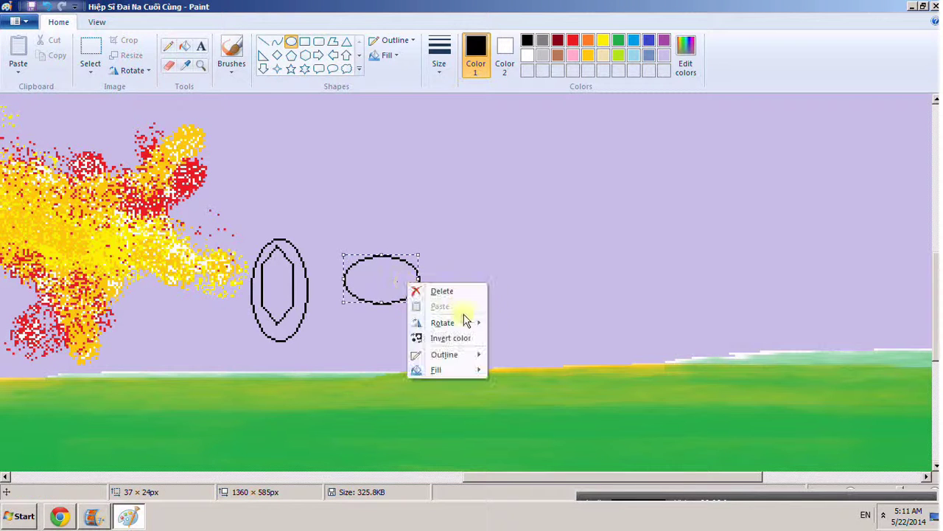
mouse_move(468, 324)
left_click(531, 370)
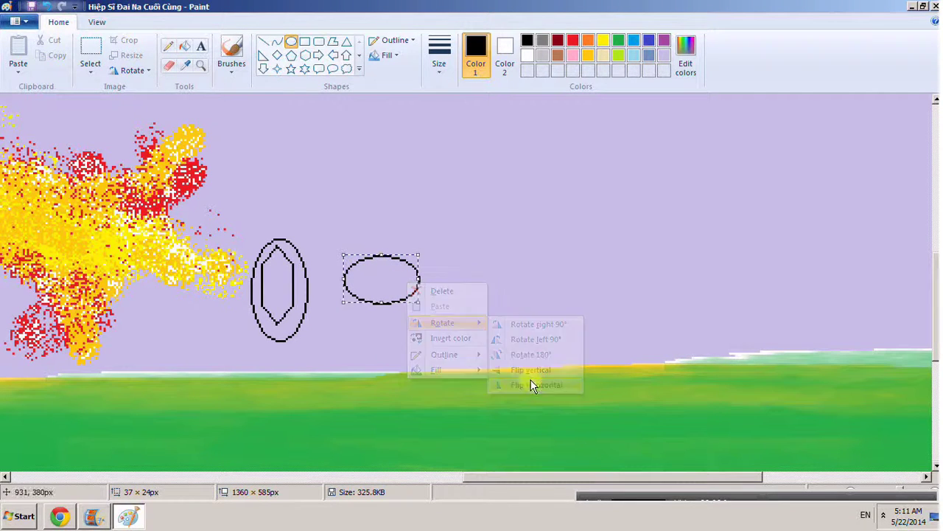
right_click(412, 291)
mouse_move(471, 326)
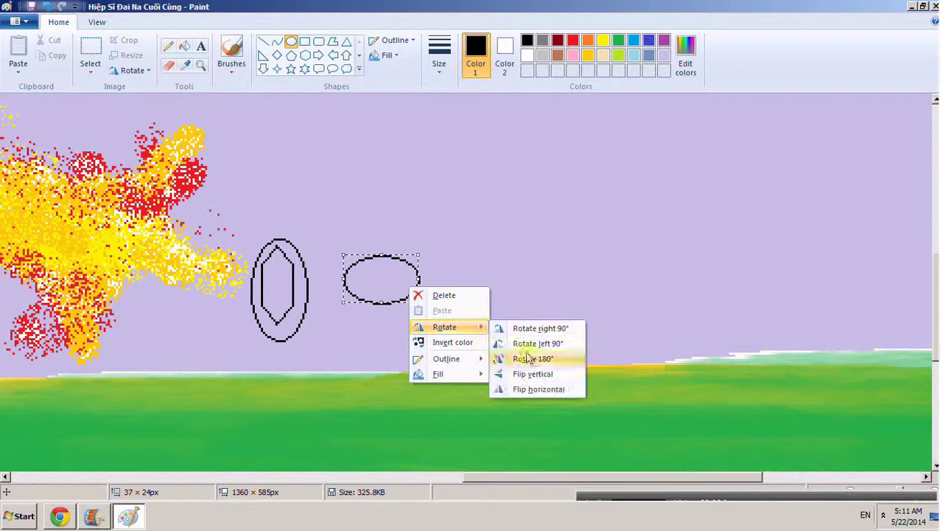
left_click(541, 362)
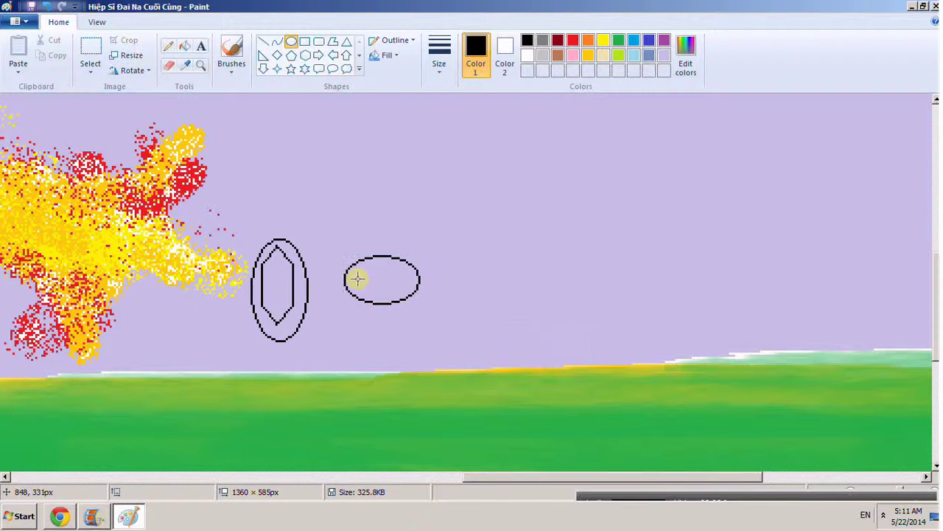
left_click(46, 8)
Step: Sketch a small figure's head and torso in black with the Pencil, behind the shield on the side away from the flame
left_click(170, 46)
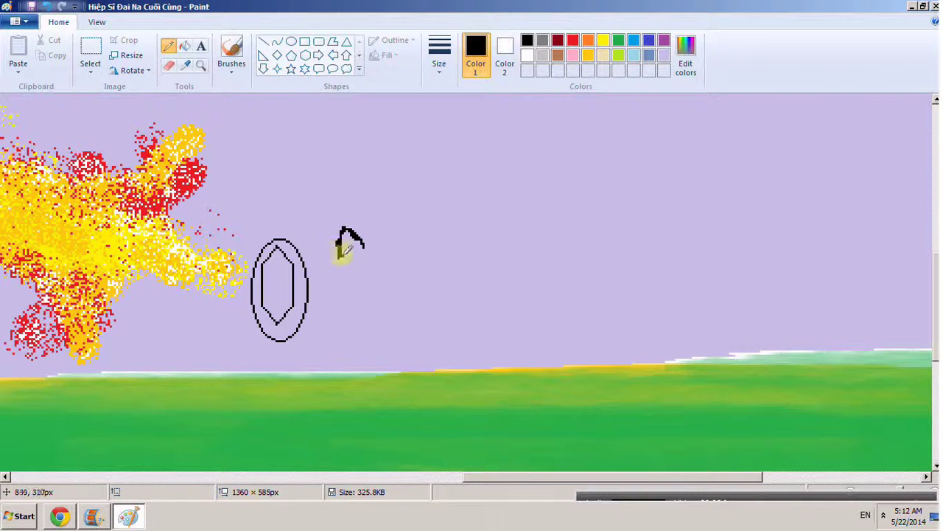
left_click_drag(366, 243, 359, 250)
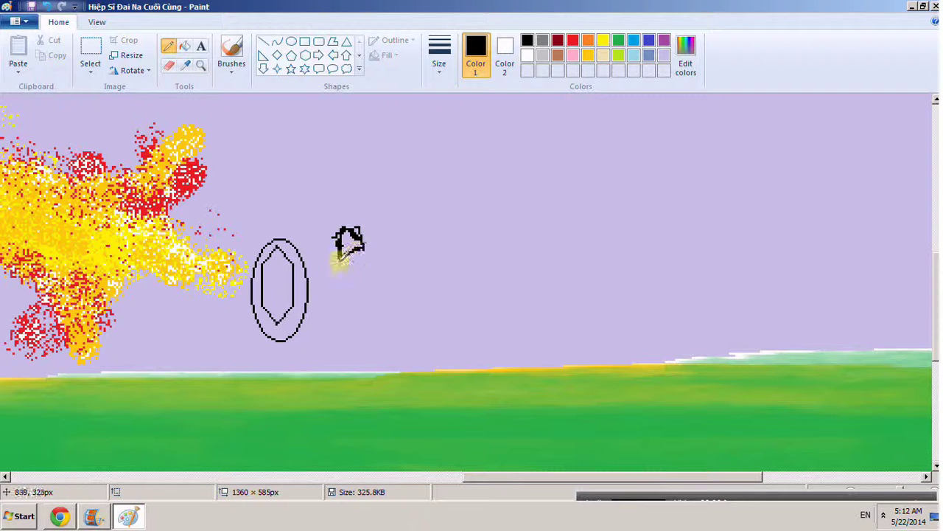
left_click_drag(375, 253, 395, 296)
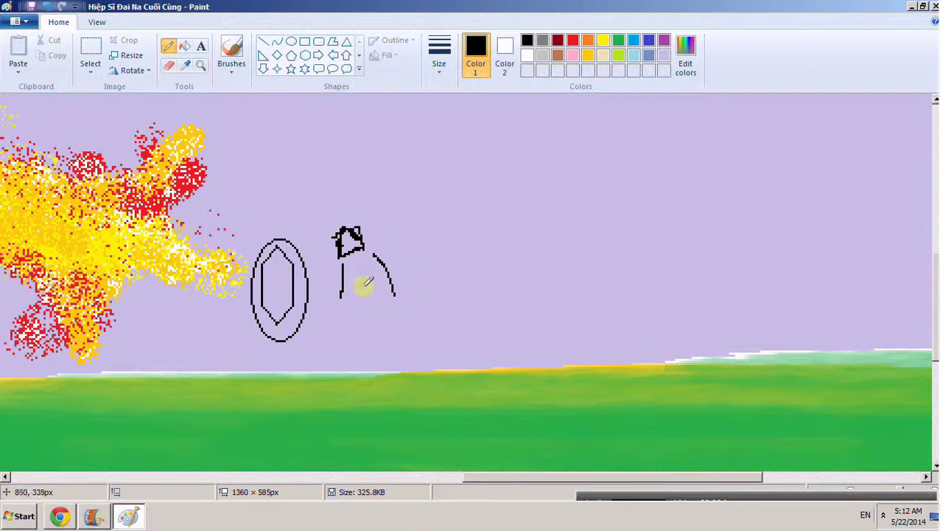
left_click_drag(344, 266, 363, 304)
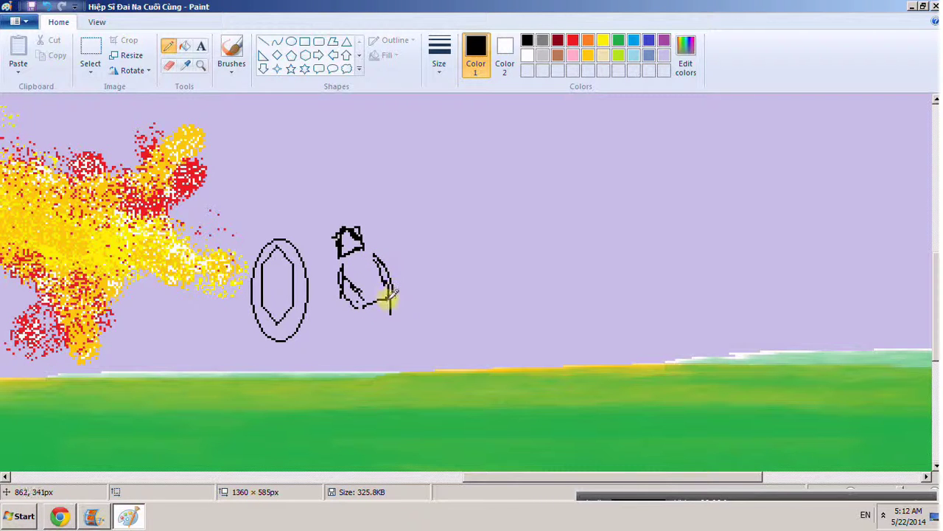
Step: Sketch the knight's bent front leg and stretched rear leg in black, reaching down to the green ground
mouse_move(367, 303)
left_mouse_down()
mouse_move(326, 327)
mouse_move(356, 365)
left_mouse_up()
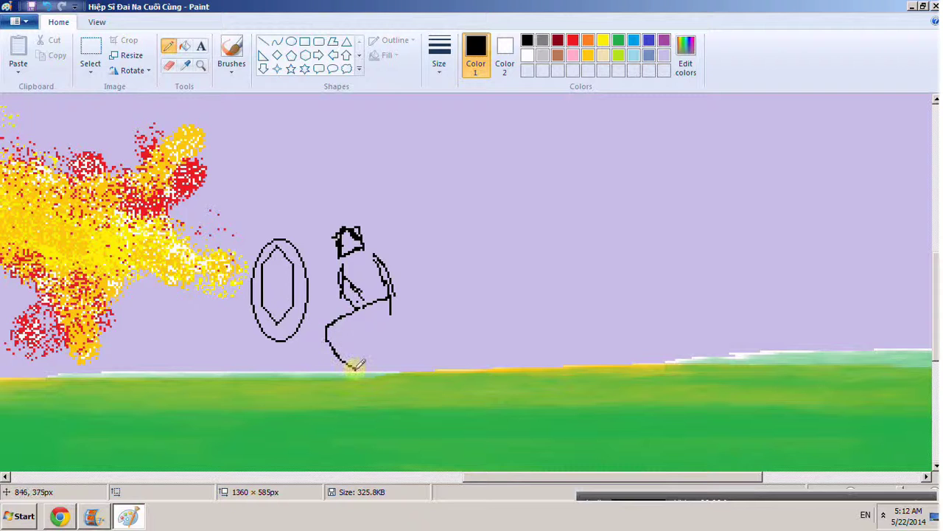
mouse_move(376, 317)
left_mouse_down()
mouse_move(347, 328)
mouse_move(370, 365)
left_mouse_up()
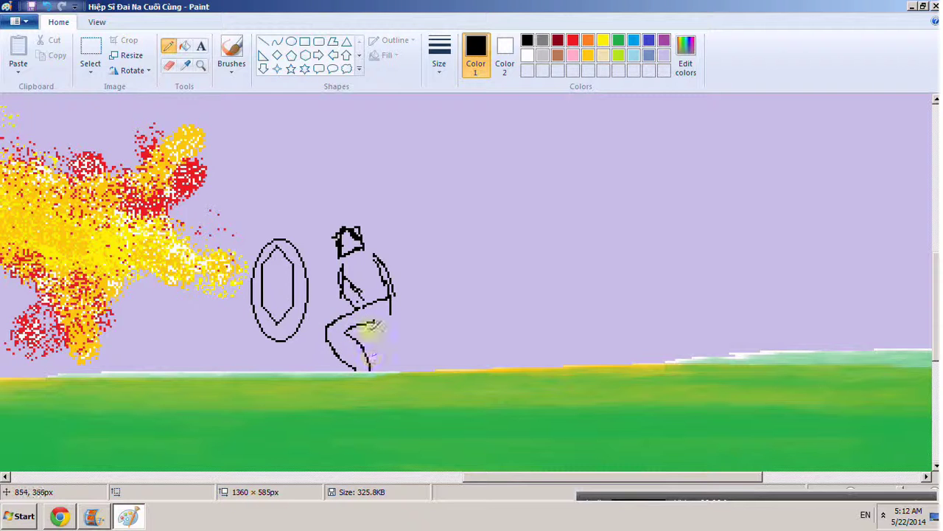
left_click_drag(372, 322, 428, 375)
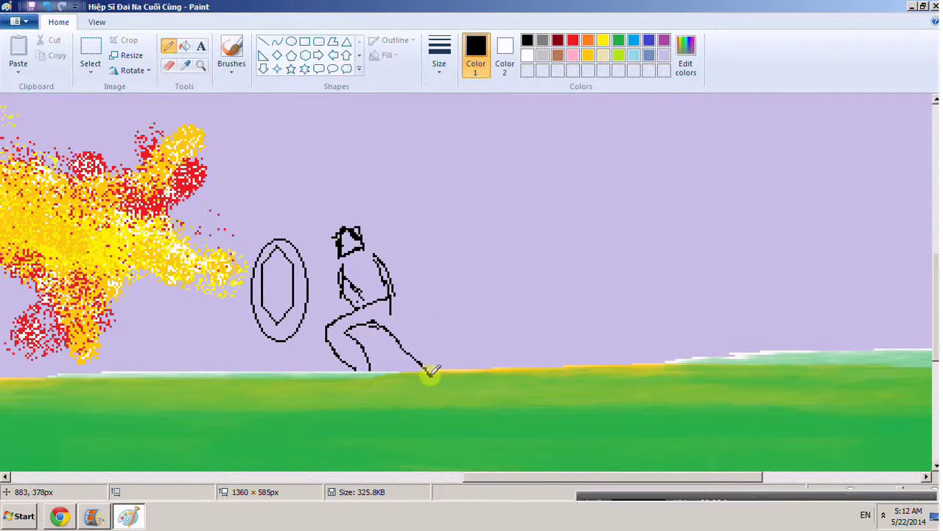
left_click_drag(396, 292, 445, 363)
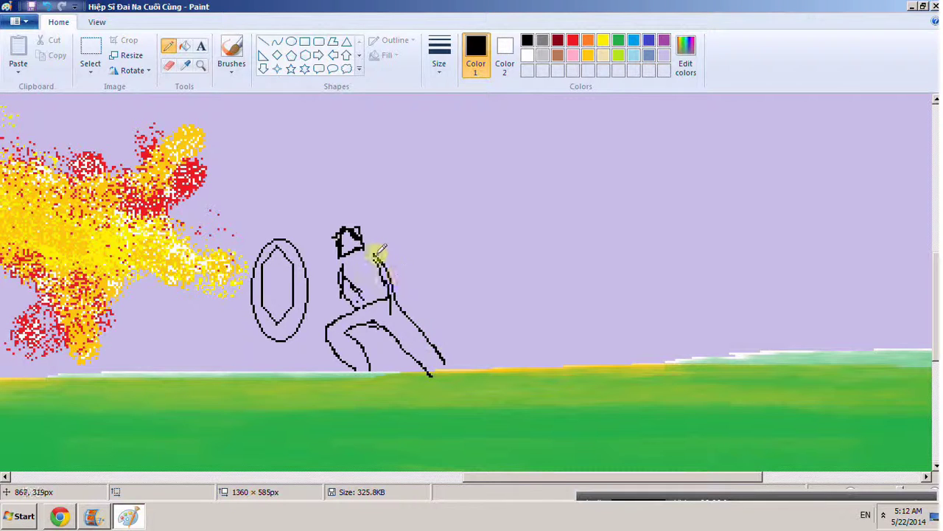
Step: Sketch the knight's raised arm holding a pointed sword with a crossguard, and the other arm reaching the shield
mouse_move(378, 255)
left_mouse_down()
mouse_move(385, 253)
mouse_move(387, 274)
mouse_move(397, 230)
left_mouse_up()
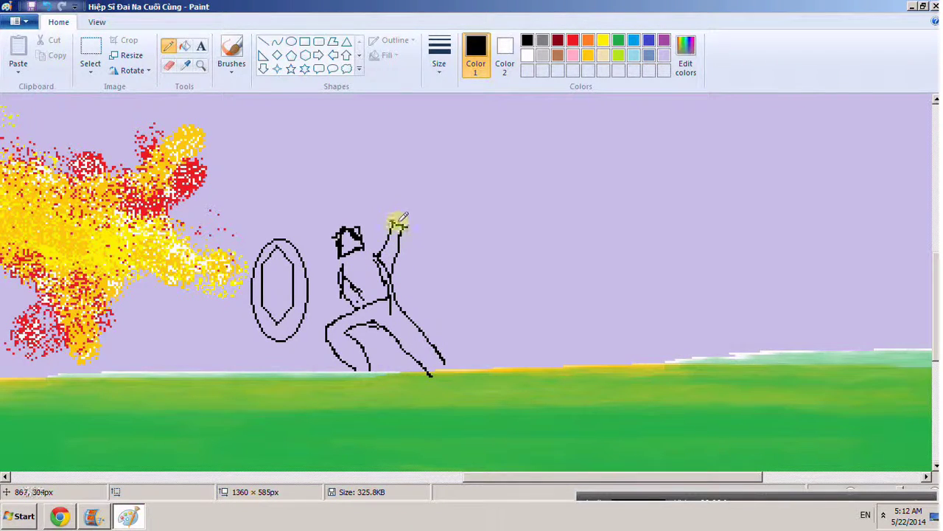
left_click_drag(405, 146, 413, 120)
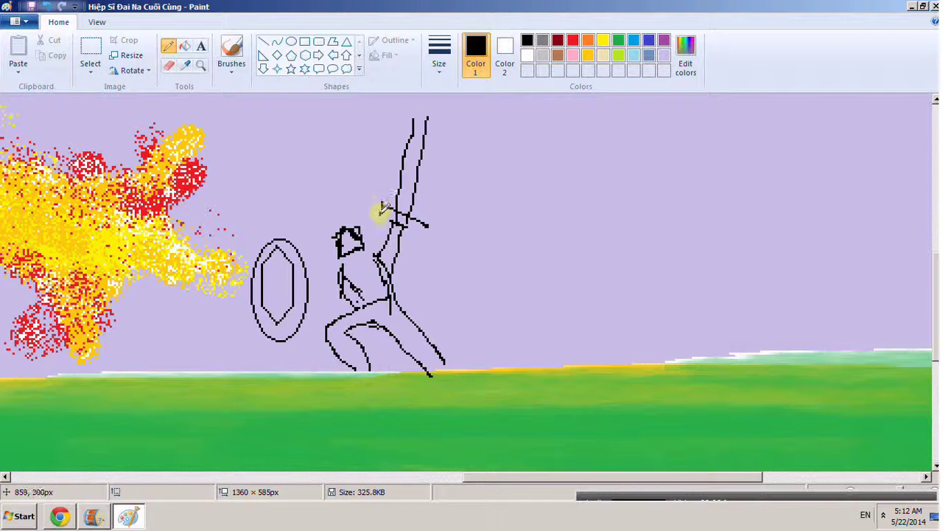
mouse_move(394, 215)
left_mouse_down()
mouse_move(423, 237)
mouse_move(405, 224)
left_mouse_up()
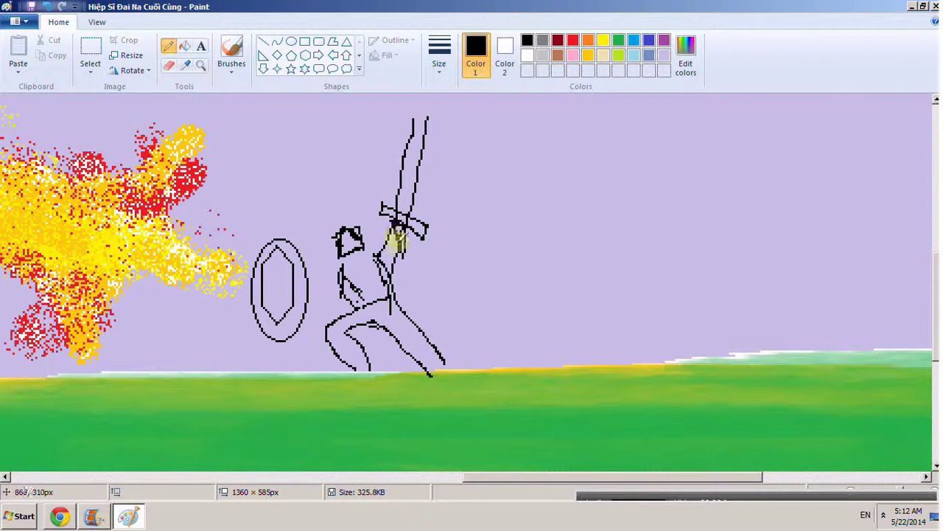
scroll(398, 221, "up", 3)
mouse_move(405, 197)
left_mouse_down()
mouse_move(413, 194)
mouse_move(400, 261)
left_mouse_up()
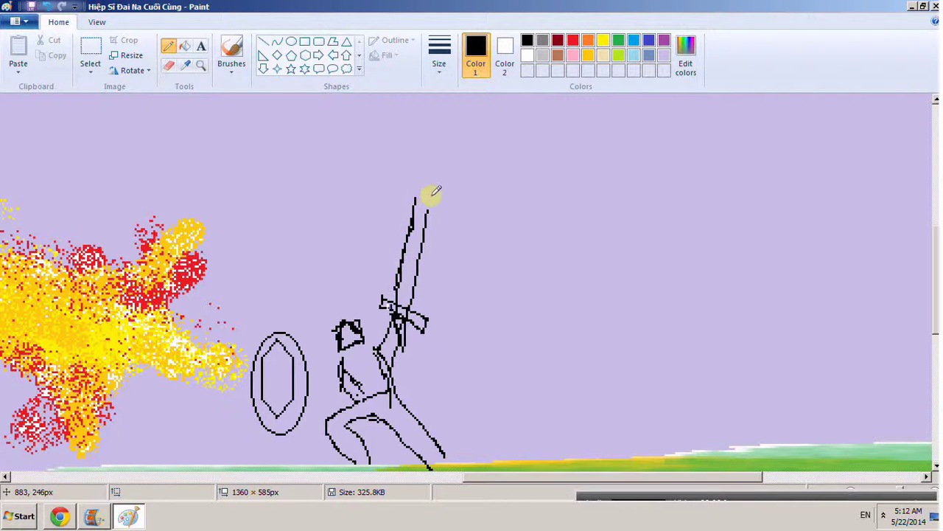
left_click_drag(432, 194, 417, 252)
mouse_move(412, 298)
left_mouse_down()
mouse_move(419, 198)
mouse_move(434, 174)
mouse_move(417, 287)
mouse_move(405, 268)
mouse_move(399, 296)
left_mouse_up()
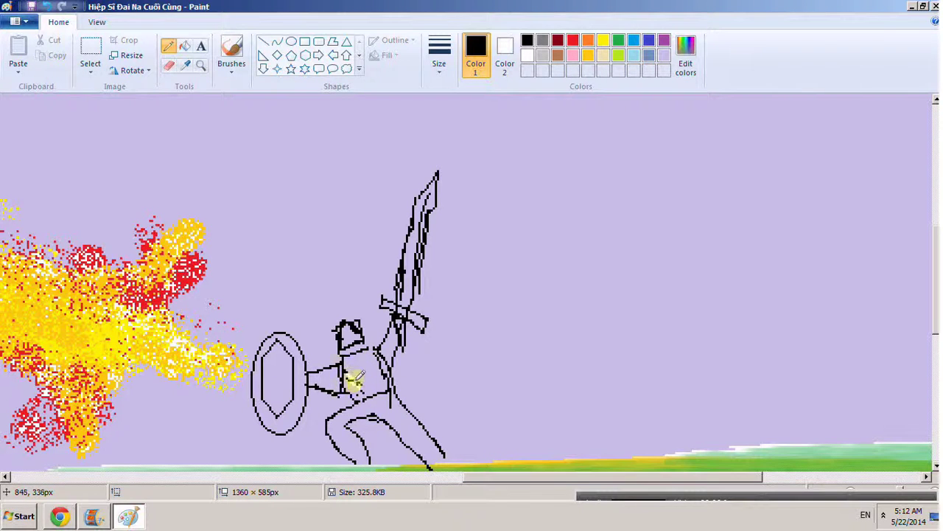
Step: Set Color 2 to lavender and paint over the stray lines inside the knight's torso
left_click(505, 52)
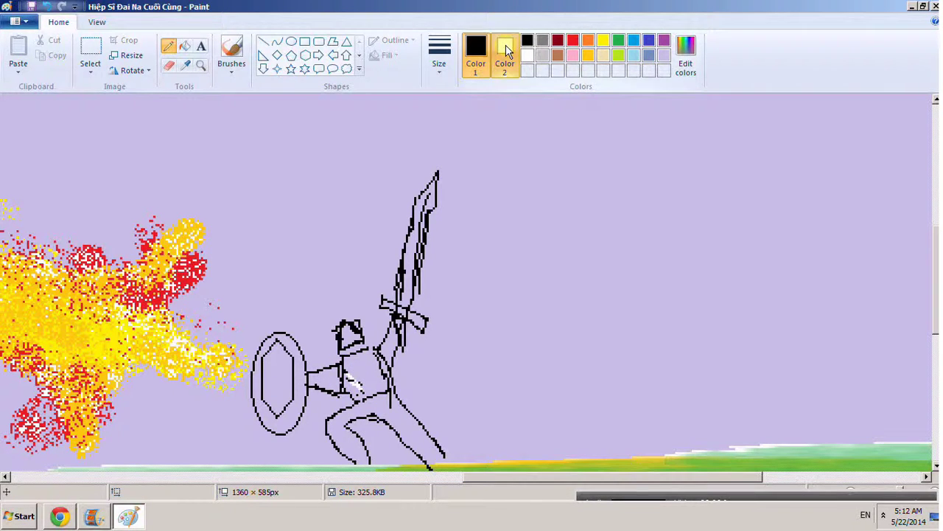
left_click(663, 55)
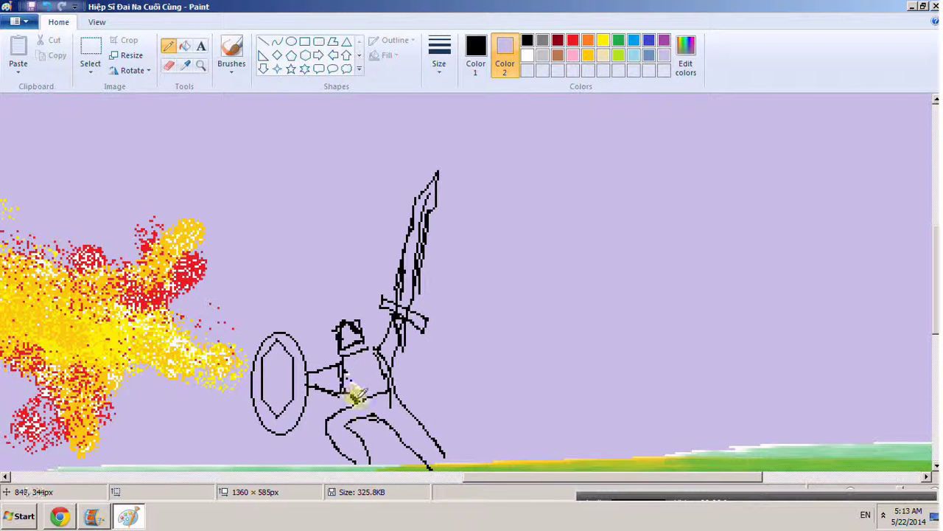
scroll(361, 394, "down", 3)
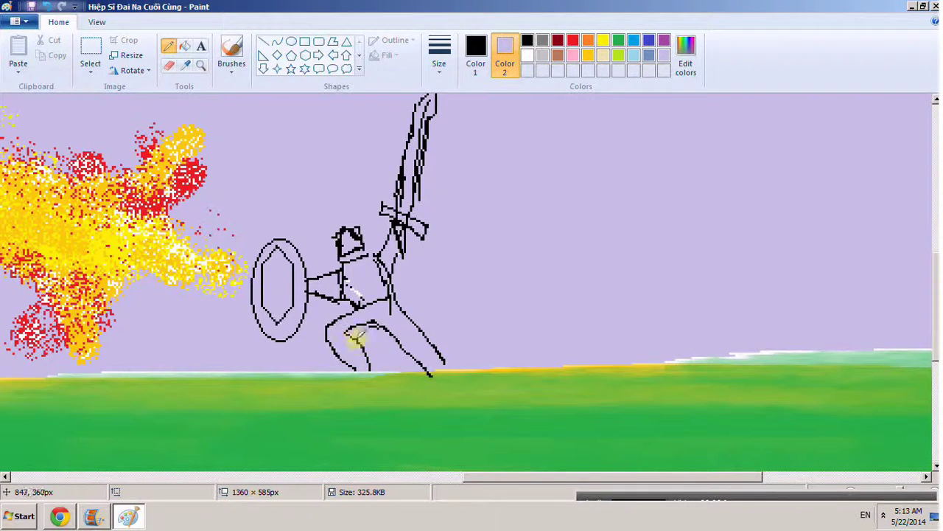
Step: Reshape the knight's thighs, add knee guards and pointed feet, and redraw the head as a helmet with a peaked top
left_click_drag(375, 324, 335, 333)
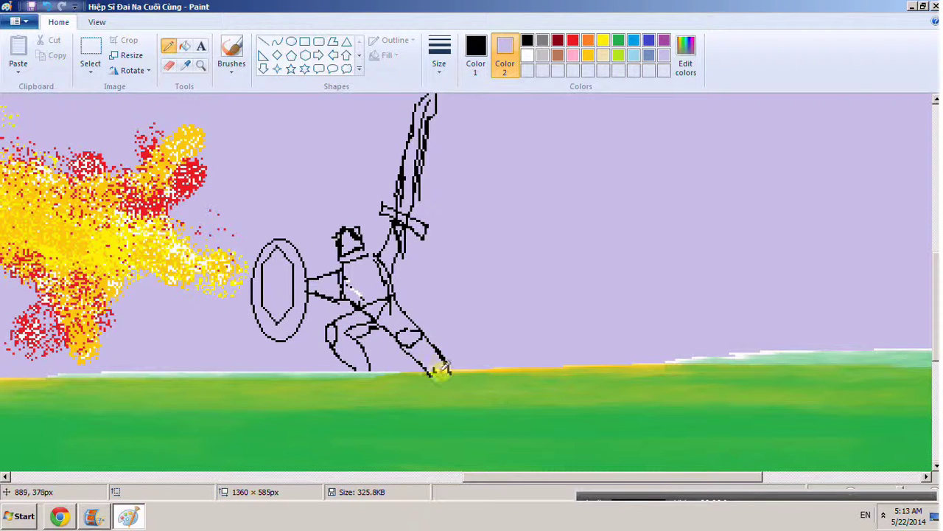
mouse_move(435, 371)
left_mouse_down()
mouse_move(426, 374)
mouse_move(453, 383)
left_mouse_up()
mouse_move(351, 368)
left_mouse_down()
mouse_move(345, 379)
mouse_move(364, 369)
left_mouse_up()
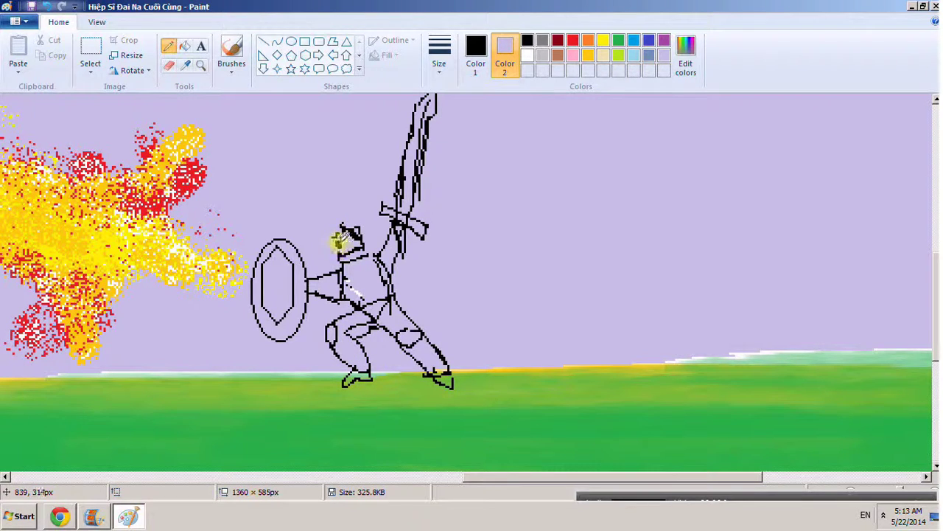
mouse_move(341, 230)
left_mouse_down()
mouse_move(369, 253)
mouse_move(347, 239)
left_mouse_up()
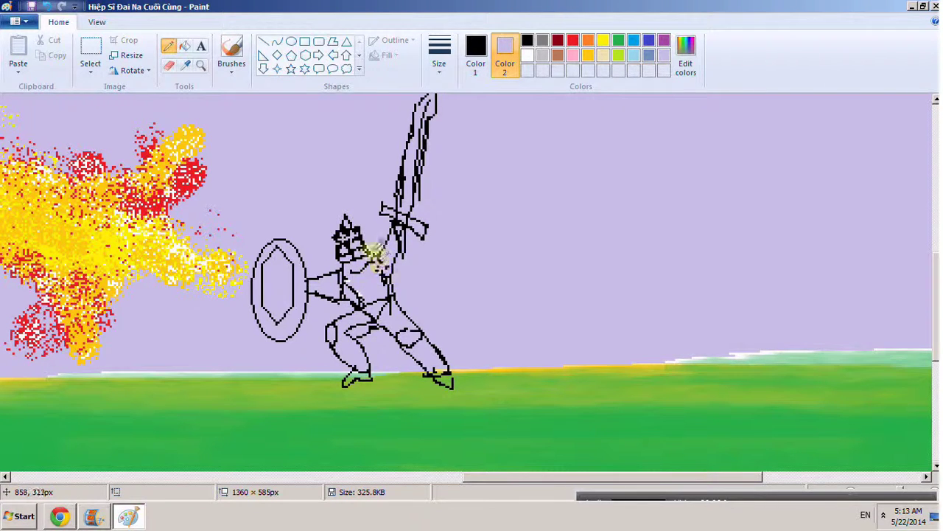
Step: Draw a long cape flowing behind the knight from the shoulder, and add black armor details on the chest and waist
left_click_drag(394, 271, 582, 325)
mouse_move(389, 274)
left_mouse_down()
mouse_move(467, 329)
mouse_move(583, 324)
left_mouse_up()
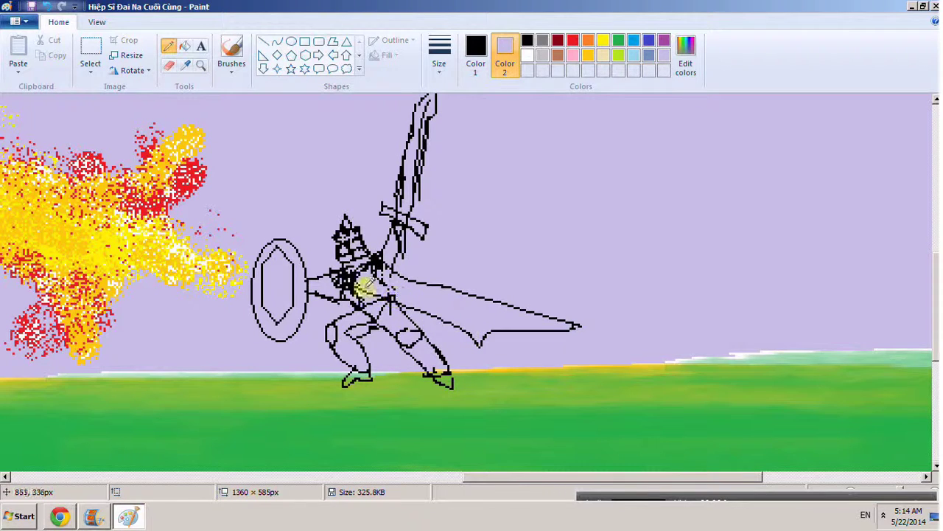
mouse_move(362, 295)
left_mouse_down()
mouse_move(479, 339)
mouse_move(451, 340)
left_mouse_up()
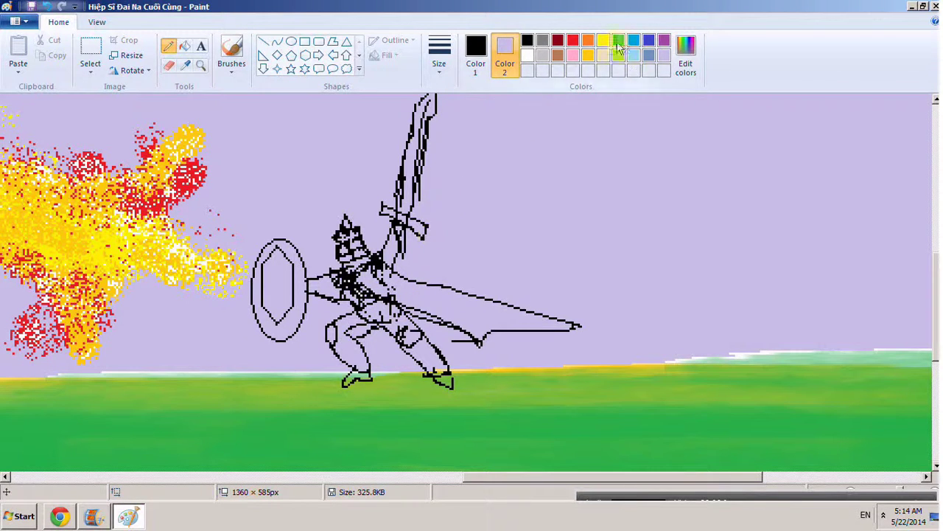
Step: Set Color 2 to red and fill the knight's cape with red
left_click(572, 40)
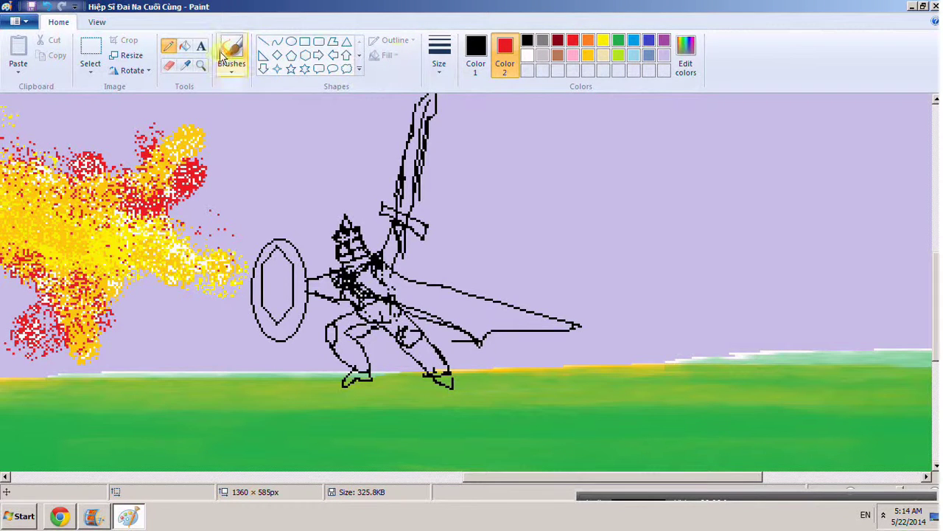
left_click(185, 45)
left_click(460, 299)
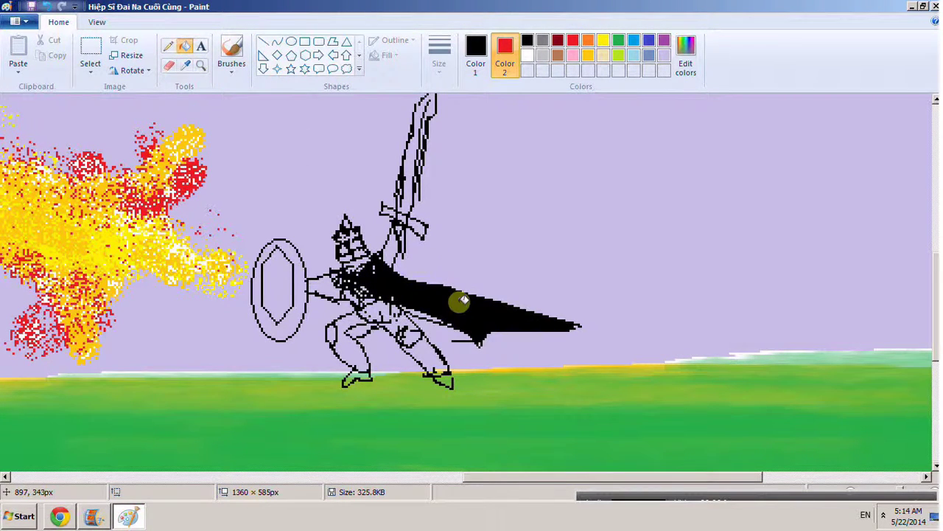
left_click(46, 7)
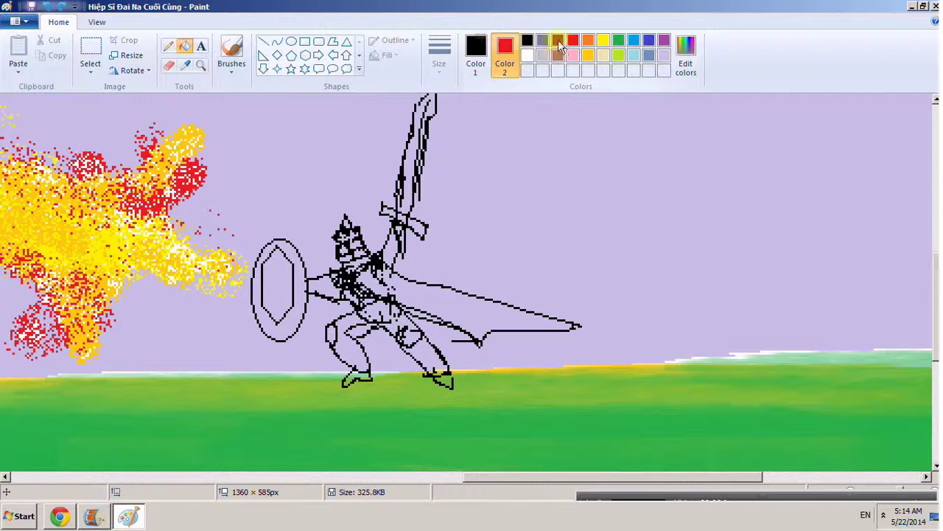
right_click(438, 310)
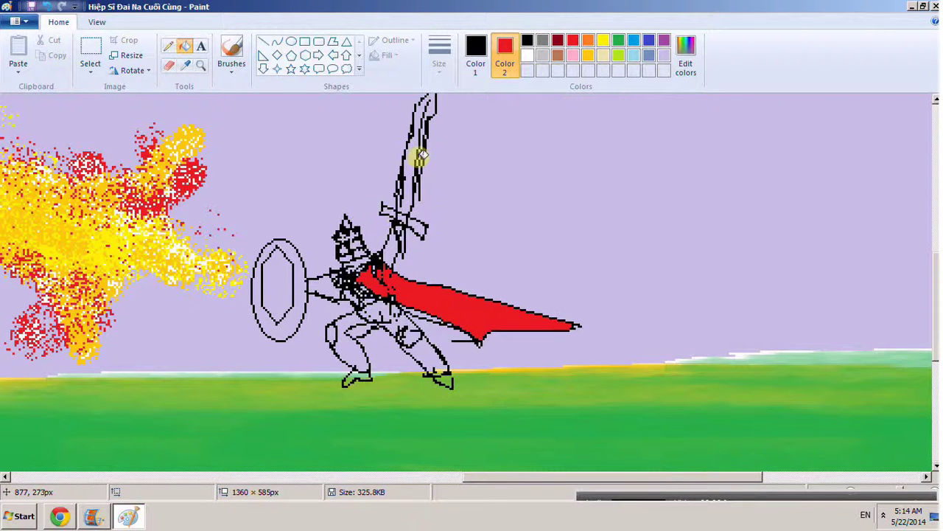
Step: Set Color 2 to light gray, try a fill inside the sword blade, and undo it
left_click(543, 56)
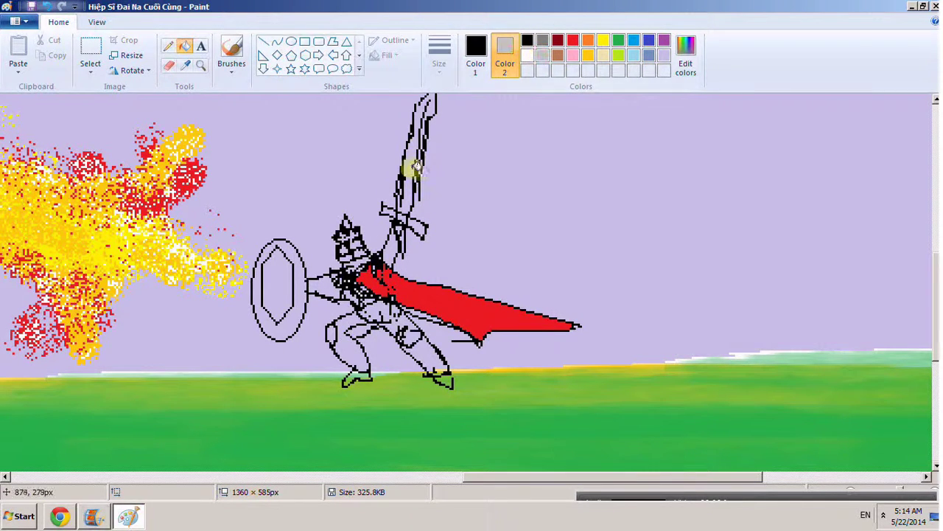
left_click(415, 167)
left_click(47, 8)
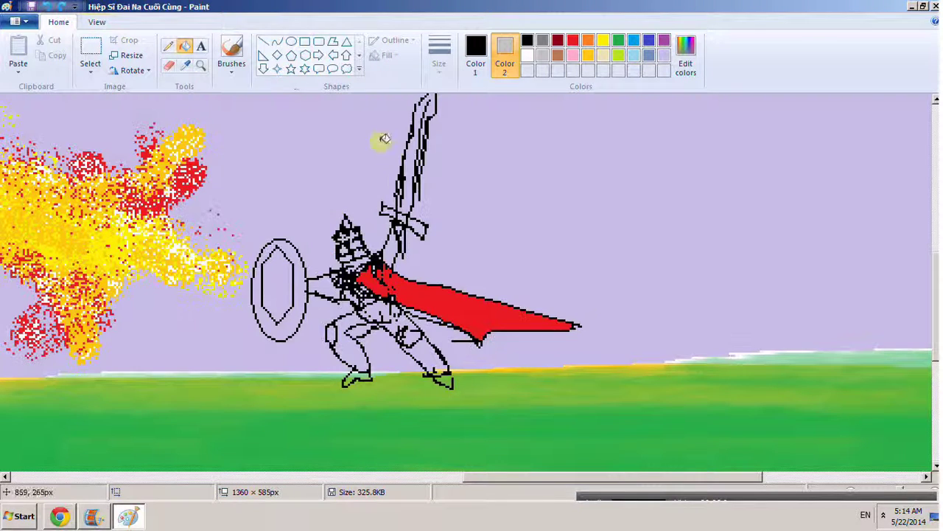
Step: Retrace the sword blade's edges in black with the Pencil to close the gaps in its outline
scroll(427, 188, "up", 2)
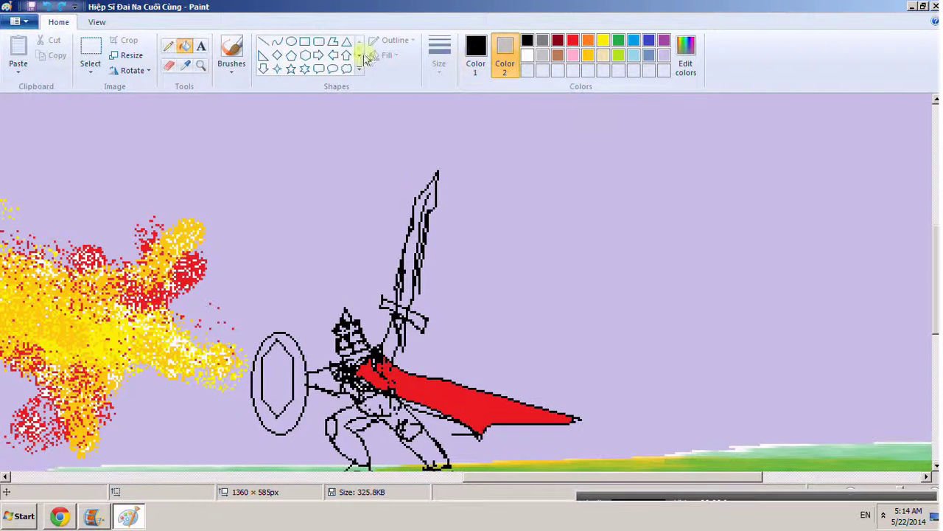
left_click(168, 45)
left_click(420, 195)
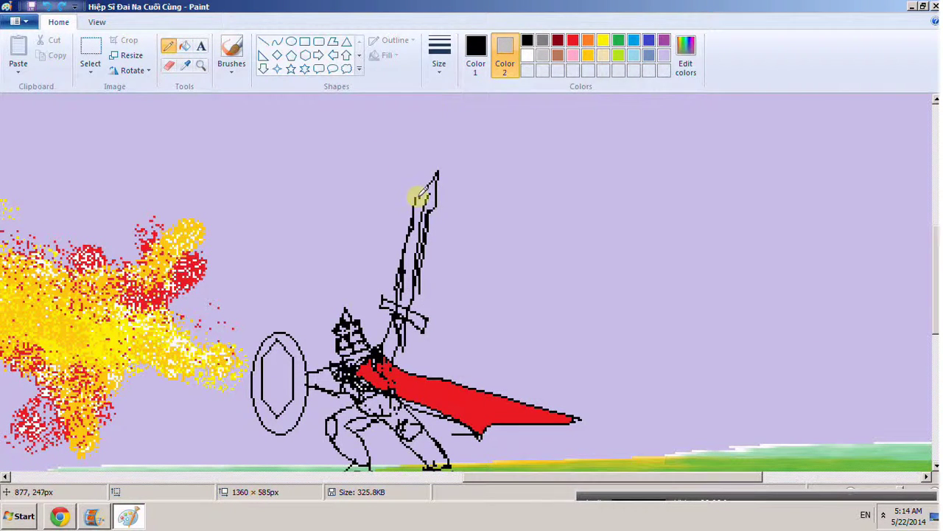
mouse_move(418, 201)
left_mouse_down()
mouse_move(401, 258)
mouse_move(423, 261)
mouse_move(427, 207)
mouse_move(430, 234)
mouse_move(413, 295)
mouse_move(428, 213)
mouse_move(411, 314)
mouse_move(425, 247)
left_mouse_up()
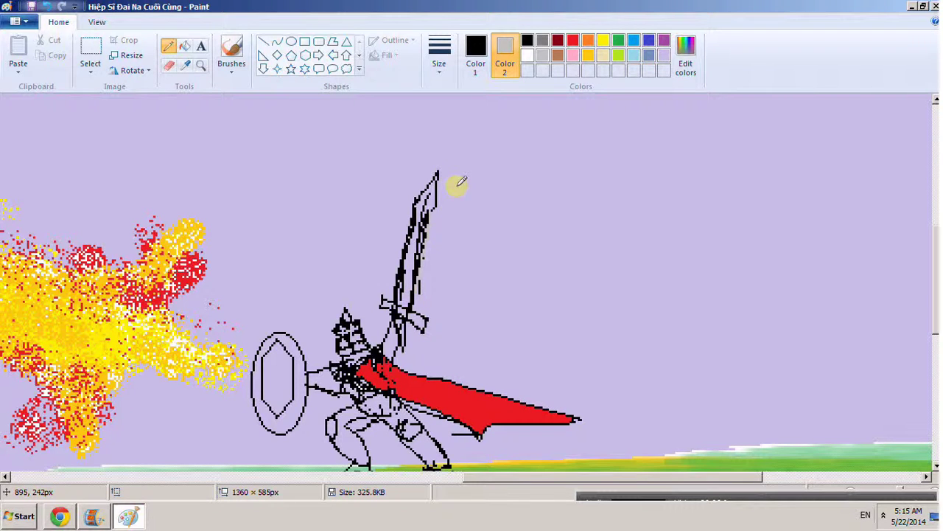
mouse_move(438, 199)
left_mouse_down()
mouse_move(421, 211)
mouse_move(416, 240)
mouse_move(445, 164)
mouse_move(392, 315)
left_mouse_up()
Step: Try filling the retraced sword blade with Color 1 black, and undo the fill
right_click(529, 40)
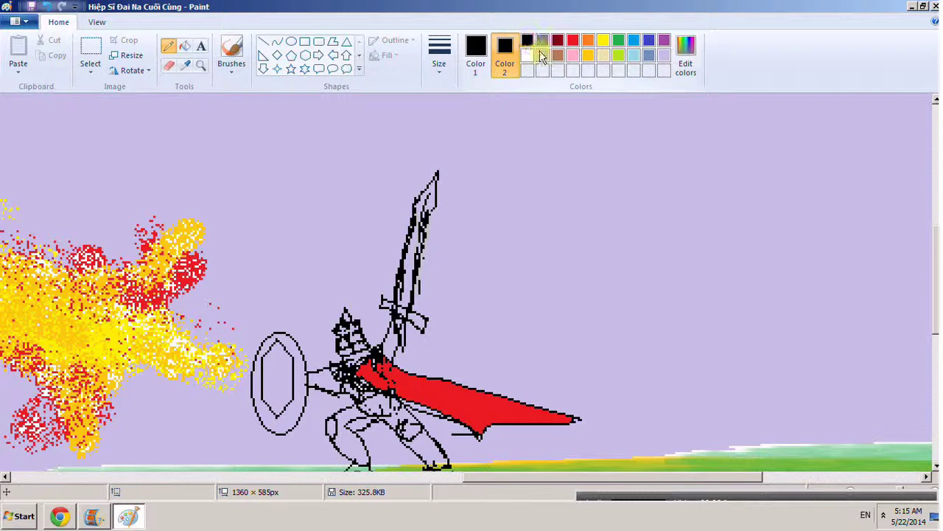
left_click(186, 46)
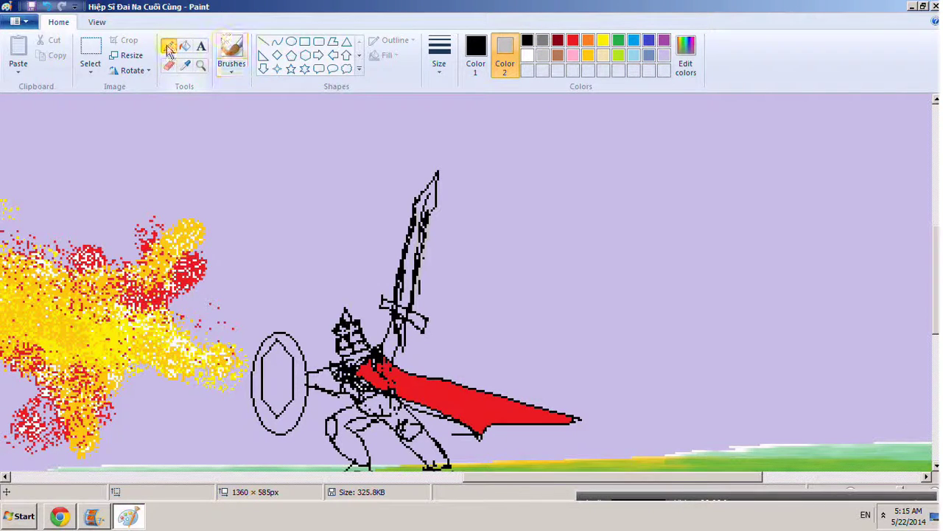
left_click(185, 46)
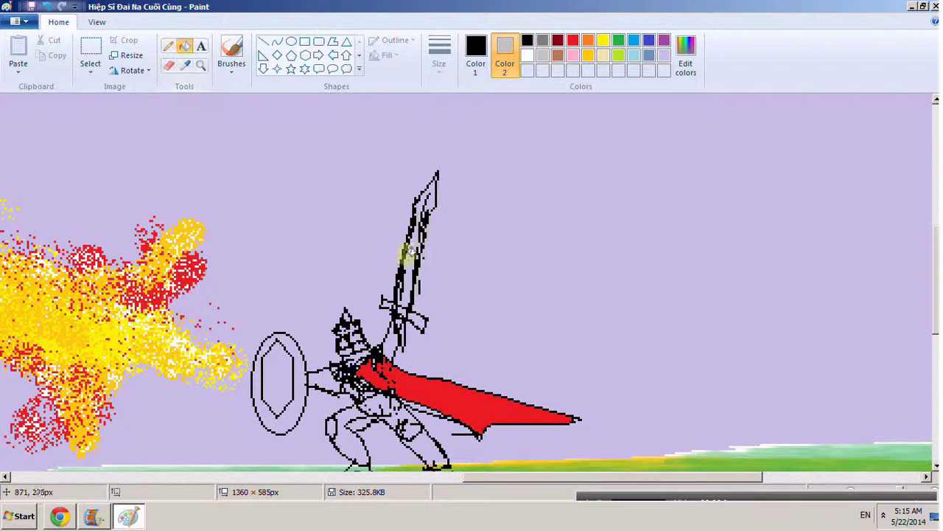
left_click(410, 261)
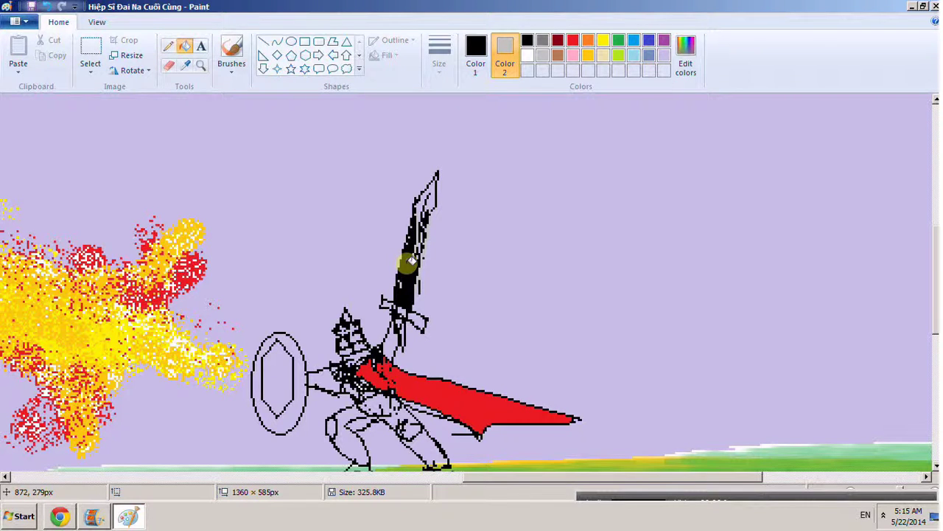
left_click(46, 7)
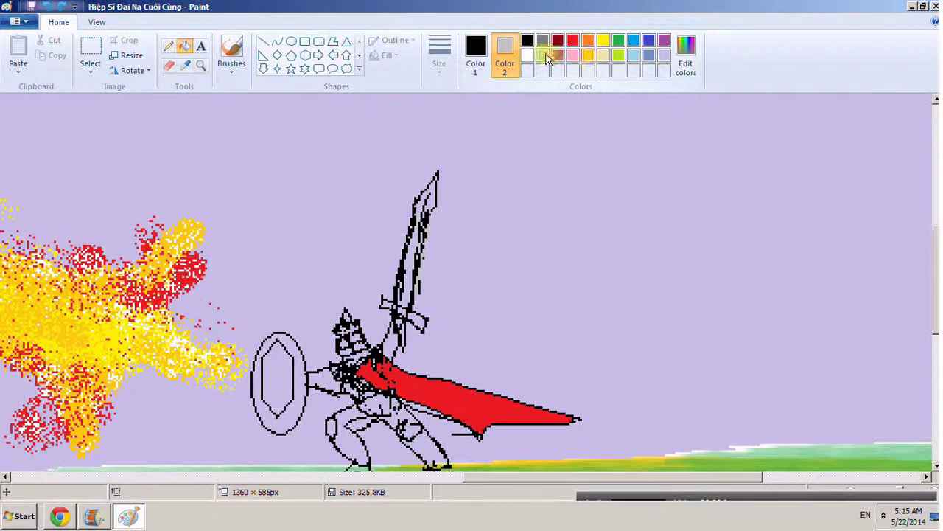
Step: Set Color 1 to light gray and fill the enclosed sections of the knight's sword blade
left_click(476, 52)
left_click(542, 55)
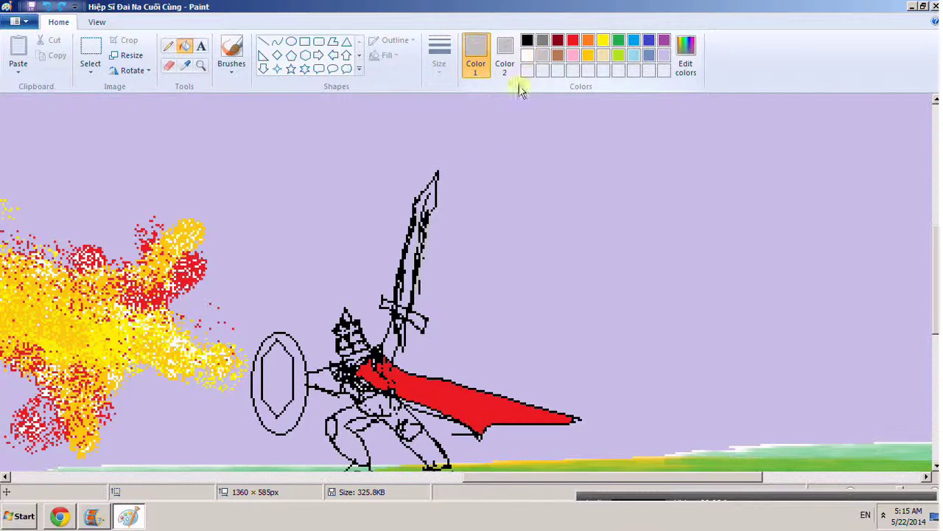
left_click(417, 236)
left_click(430, 190)
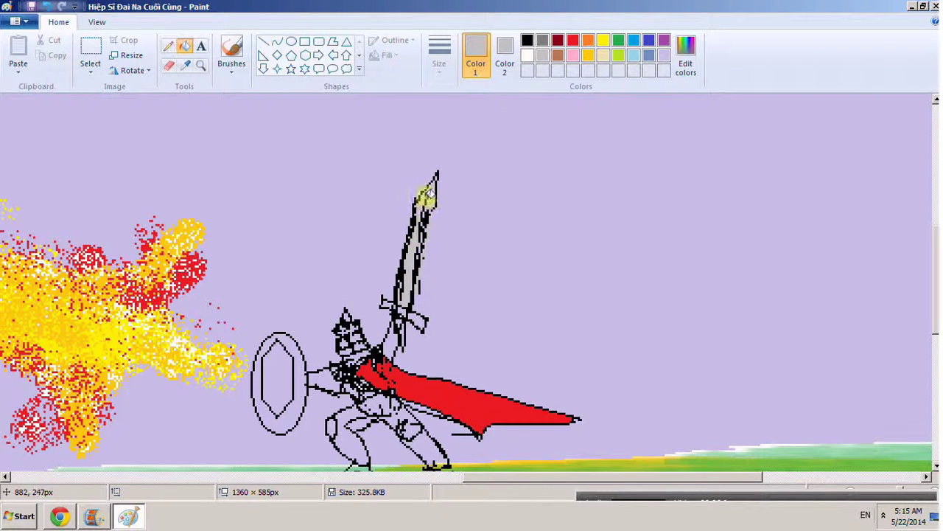
left_click(426, 203)
left_click(421, 259)
left_click(398, 317)
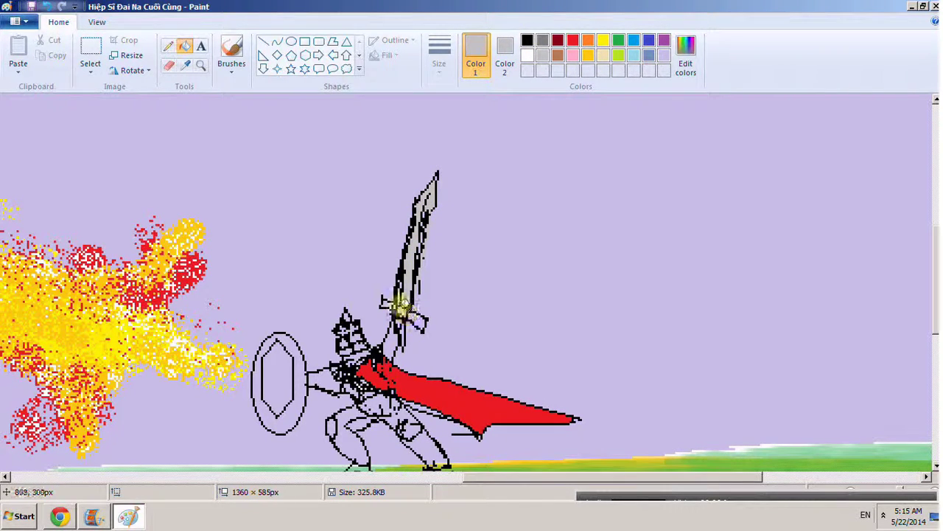
Step: Fill the sword's guard and the raised sword arm with light gray, undoing the fills that spill into the sky or recolor the outline
left_click(396, 304)
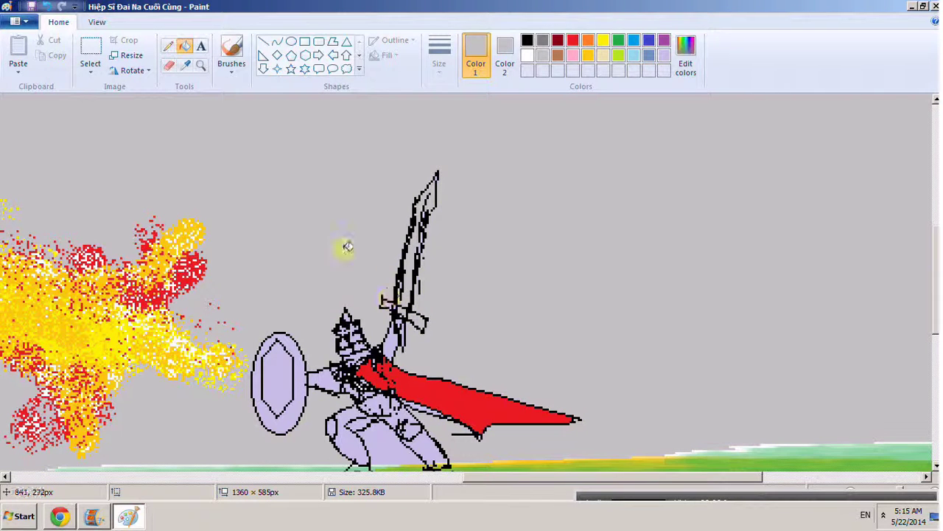
left_click(402, 321)
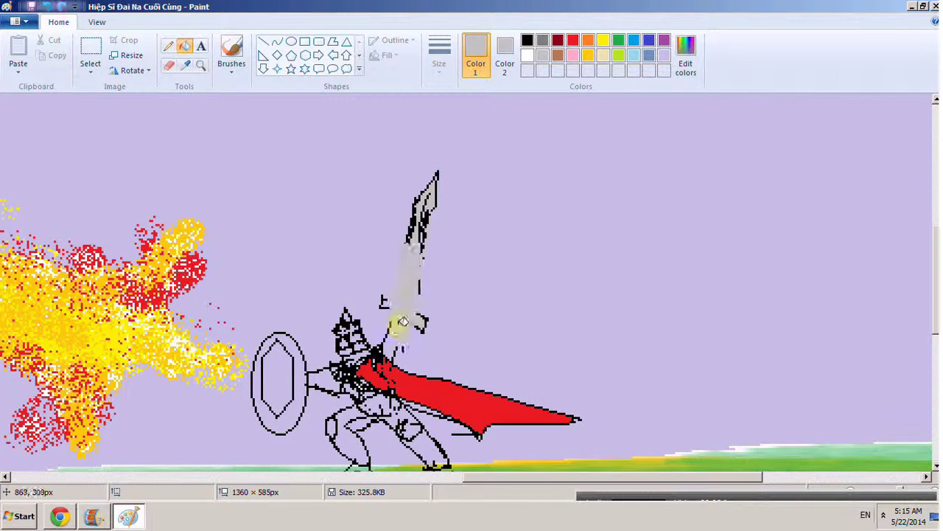
left_click(45, 5)
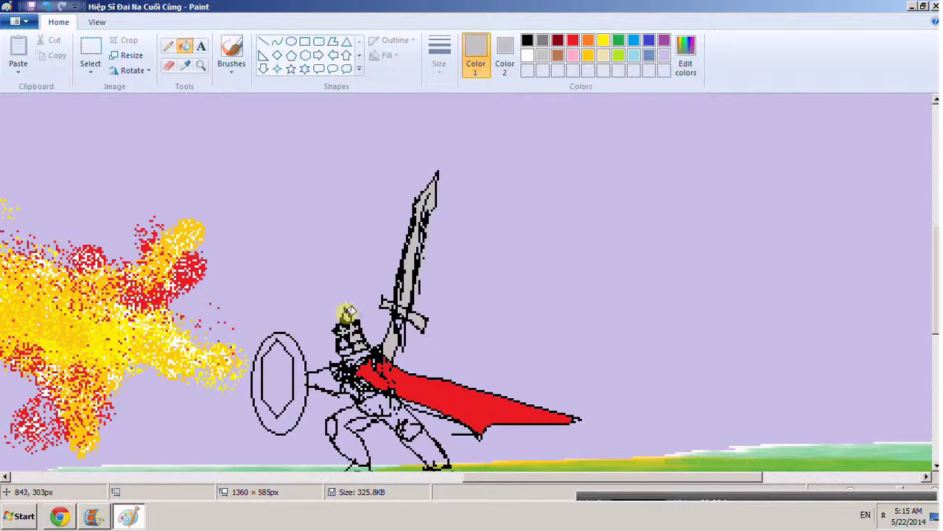
Step: Fill the knight's helmet, shield, body, legs and front foot with light gray, undoing fills that land on the black outline
mouse_move(352, 339)
left_mouse_down()
mouse_move(368, 368)
mouse_move(359, 356)
left_mouse_up()
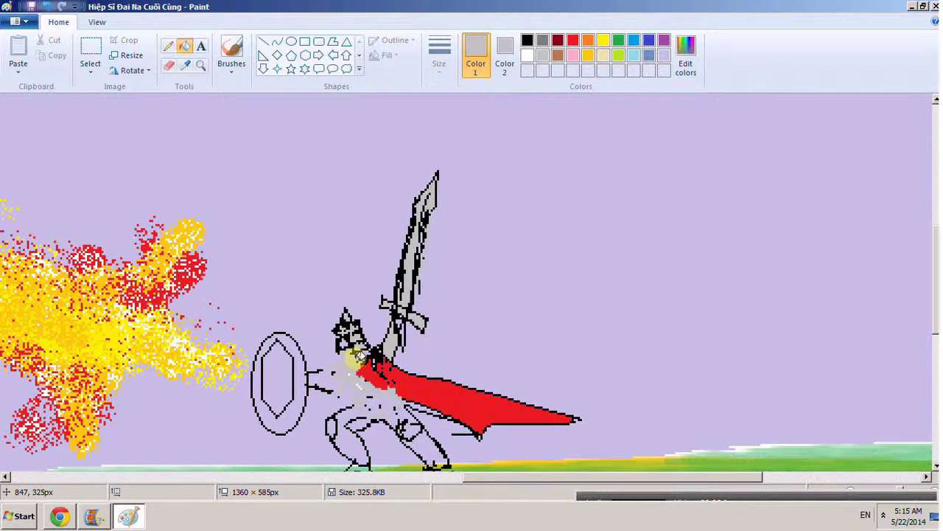
left_click(46, 6)
scroll(328, 291, "down", 3)
mouse_move(328, 291)
left_mouse_down()
mouse_move(356, 305)
mouse_move(385, 305)
mouse_move(423, 350)
mouse_move(358, 331)
mouse_move(351, 346)
mouse_move(335, 328)
mouse_move(356, 269)
mouse_move(300, 295)
mouse_move(285, 283)
mouse_move(334, 275)
mouse_move(359, 258)
mouse_move(369, 297)
left_mouse_up()
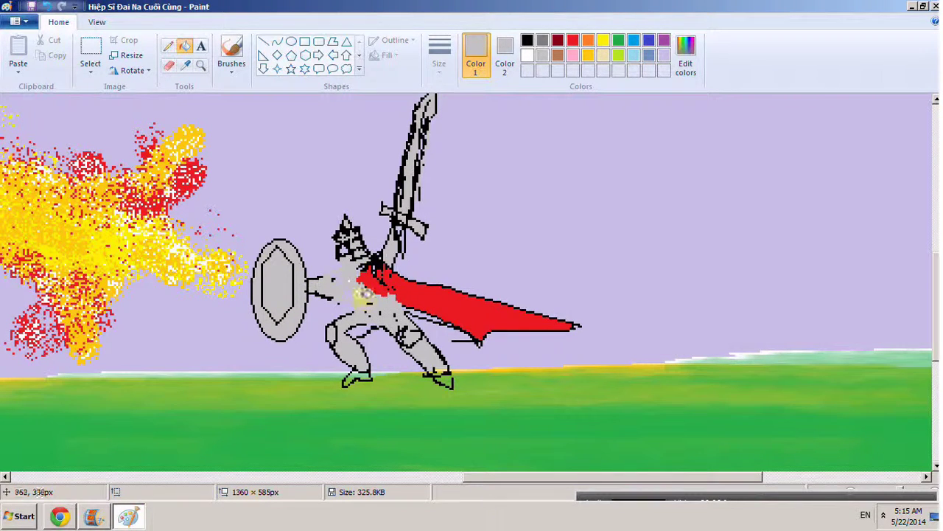
left_click(45, 6)
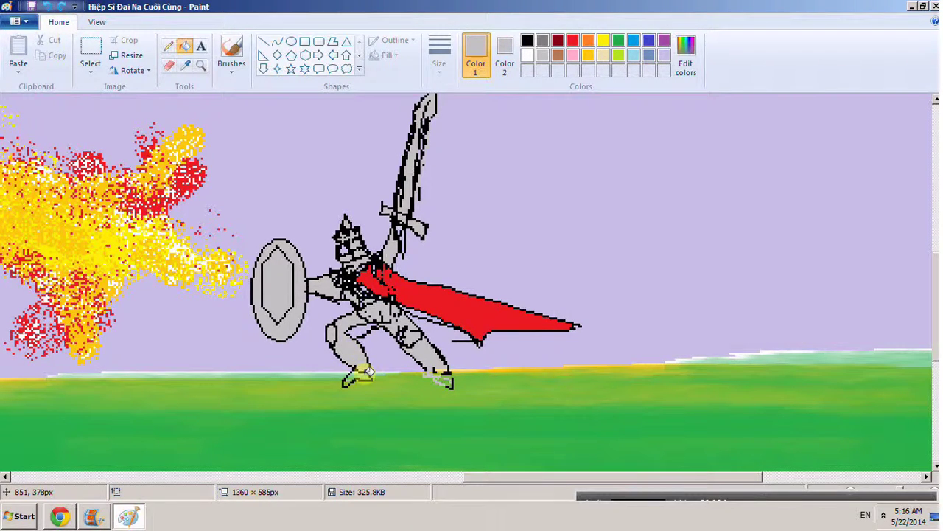
left_click(360, 371)
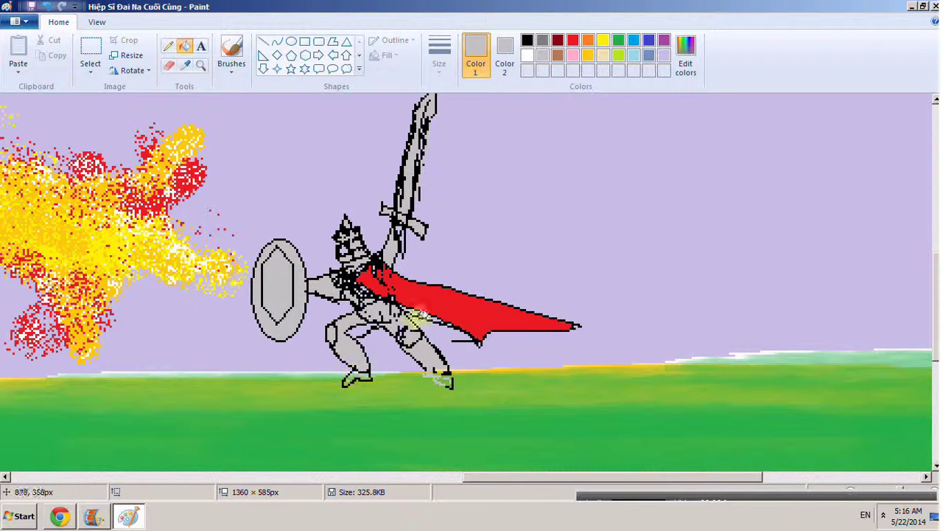
Step: Set Color 1 to light blue and refill the knight's cape with it
left_click(202, 68)
right_click(422, 243)
right_click(232, 269)
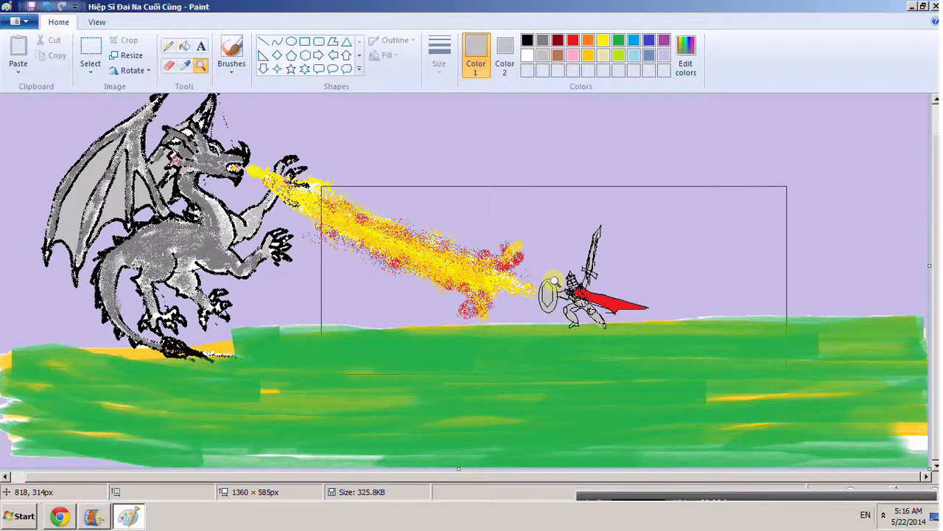
scroll(617, 257, "up", 2)
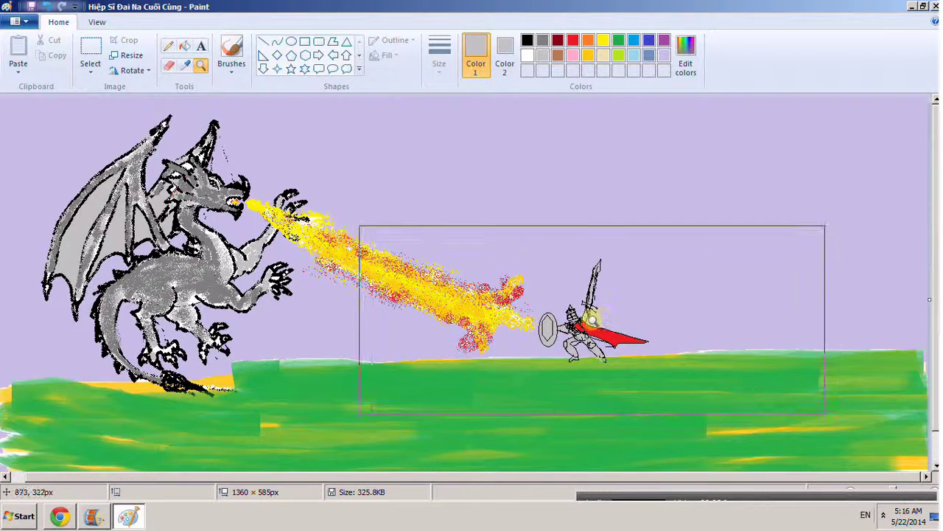
left_click(592, 318)
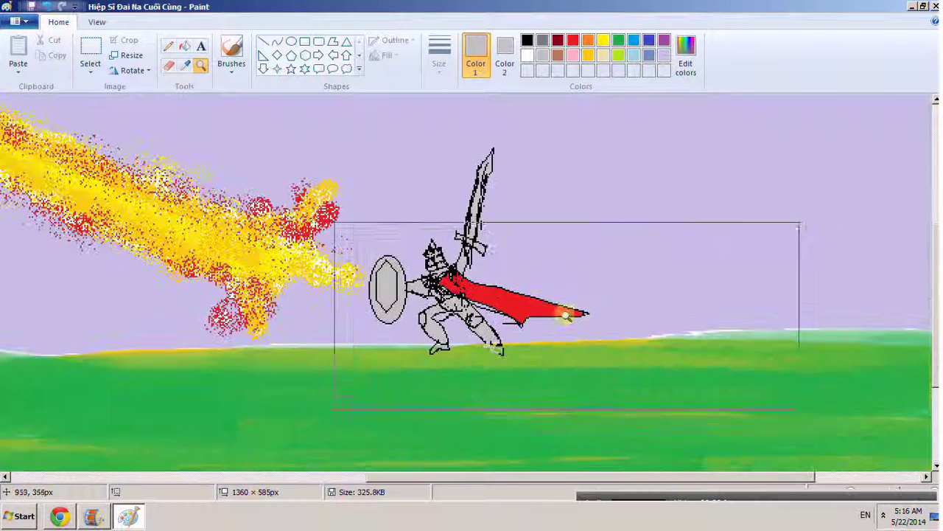
left_click(568, 287)
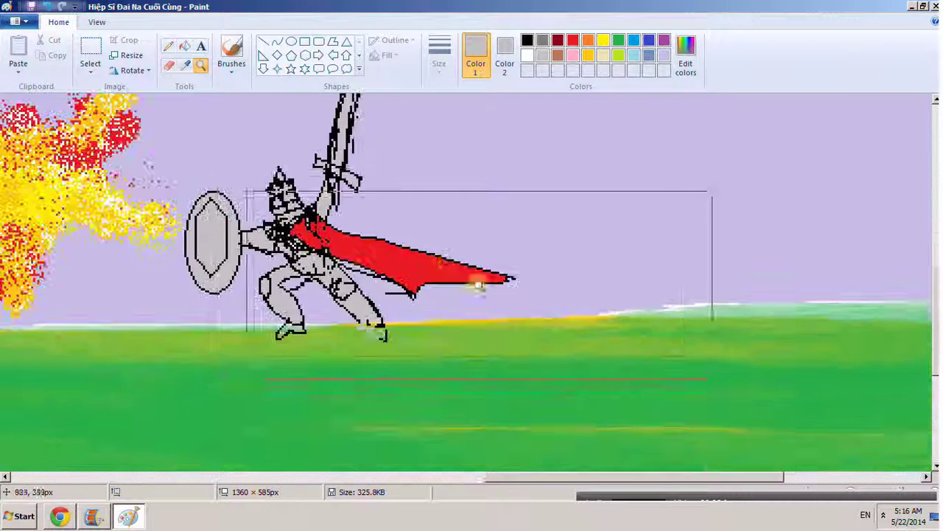
left_click(634, 56)
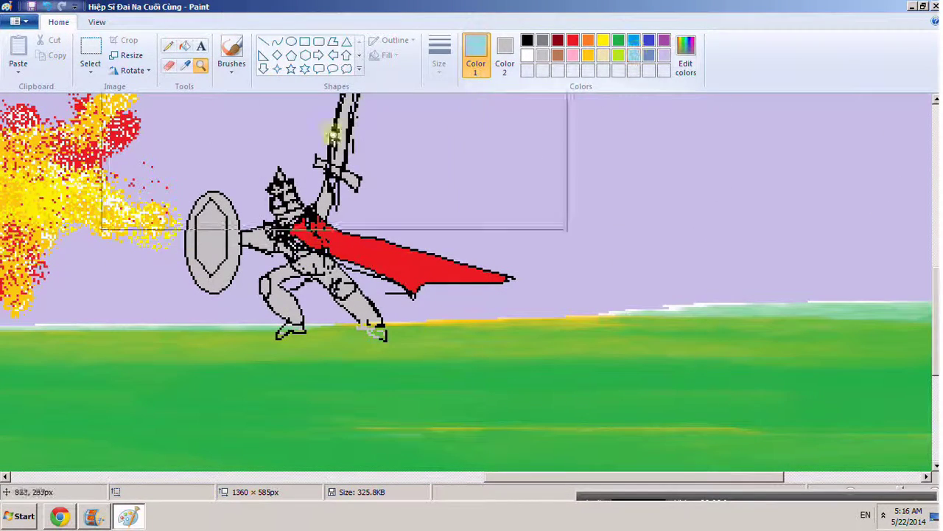
left_click(184, 46)
left_click(422, 266)
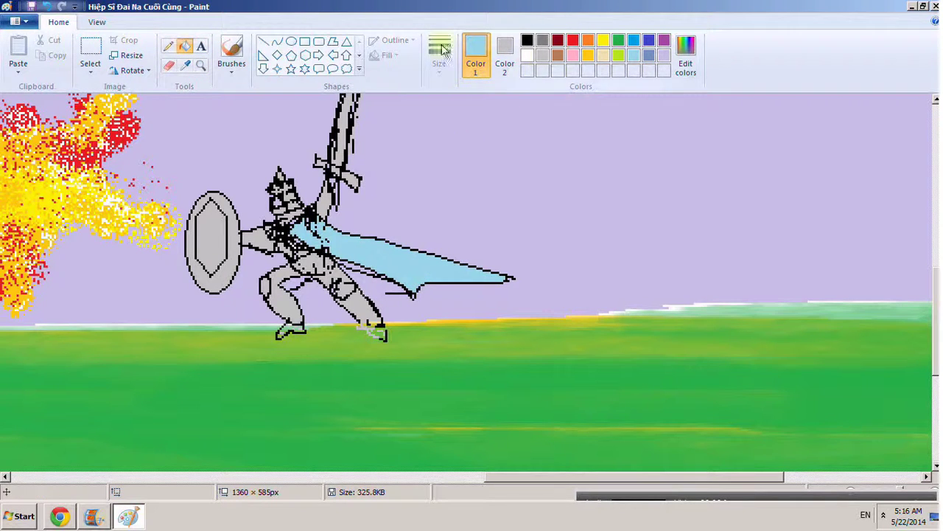
Step: Draw a white five-point star about 27 × 10 px on the cape, undoing smaller attempts, and fill it with white
left_click(292, 68)
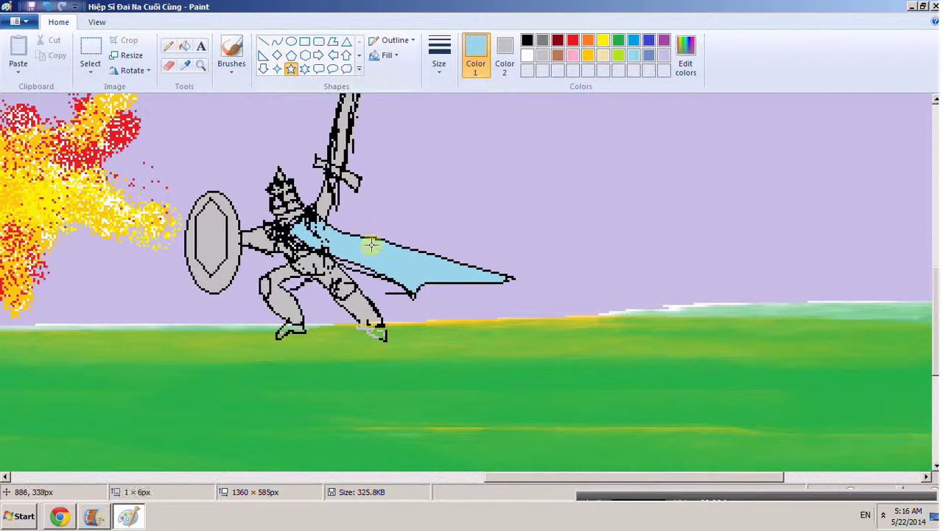
left_click(526, 55)
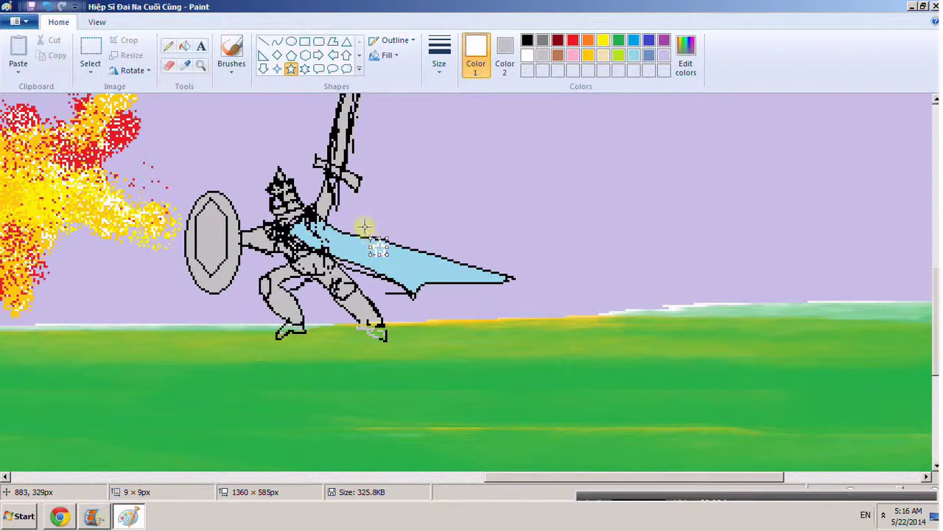
mouse_move(363, 231)
left_mouse_down()
mouse_move(358, 219)
mouse_move(364, 234)
left_mouse_up()
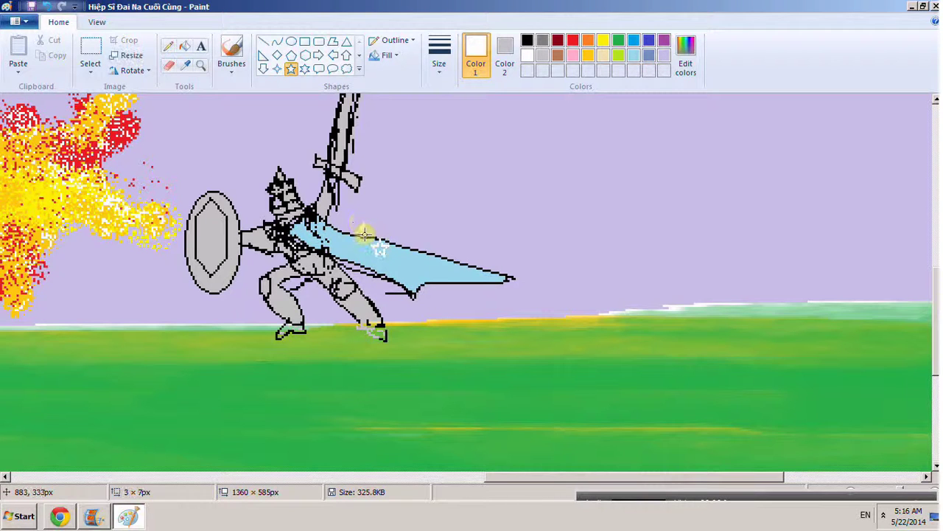
left_click(46, 7)
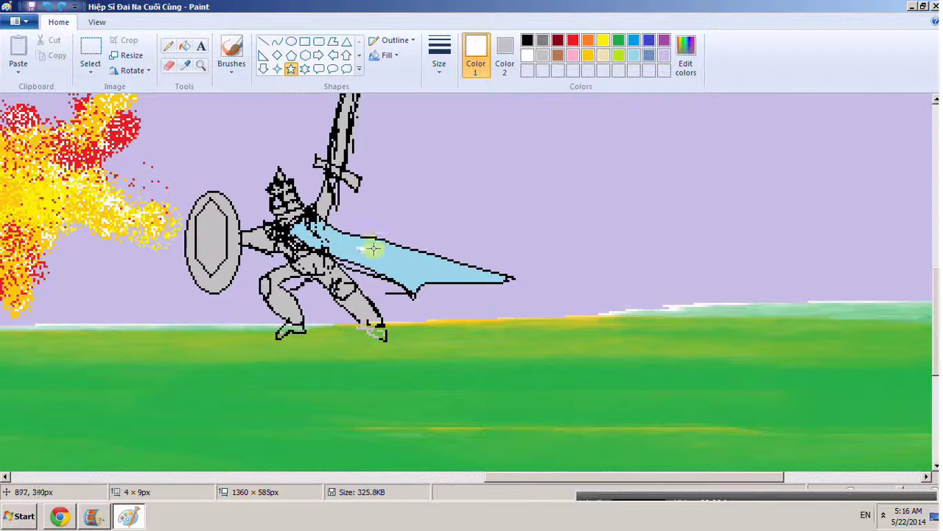
left_click_drag(351, 250, 404, 253)
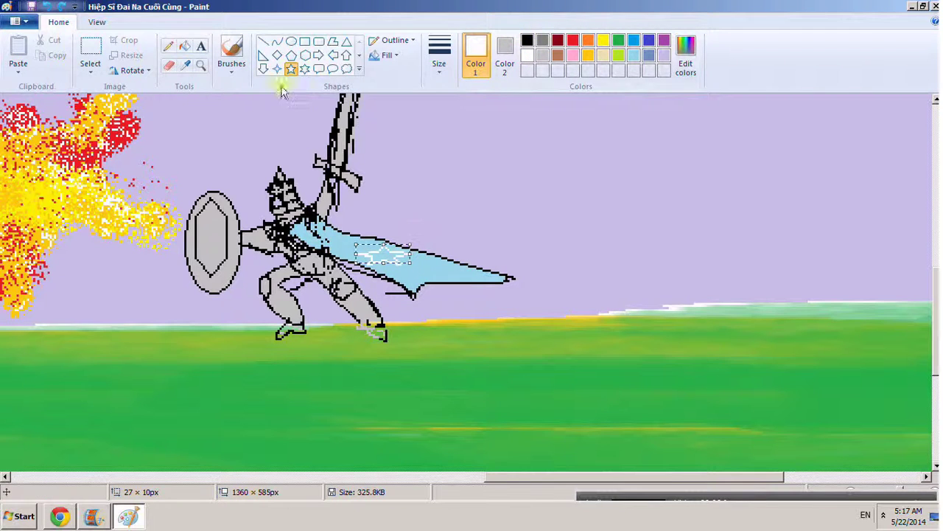
left_click(183, 49)
left_click(385, 254)
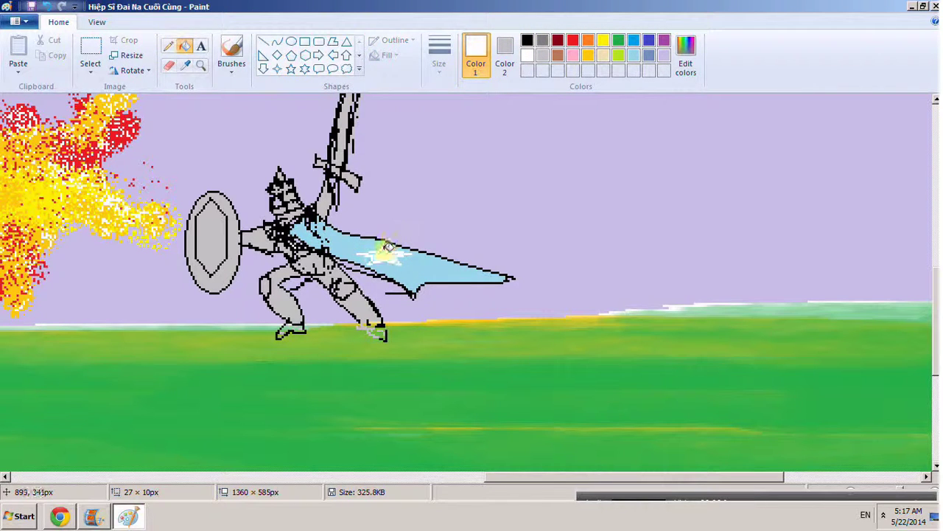
left_click(383, 249)
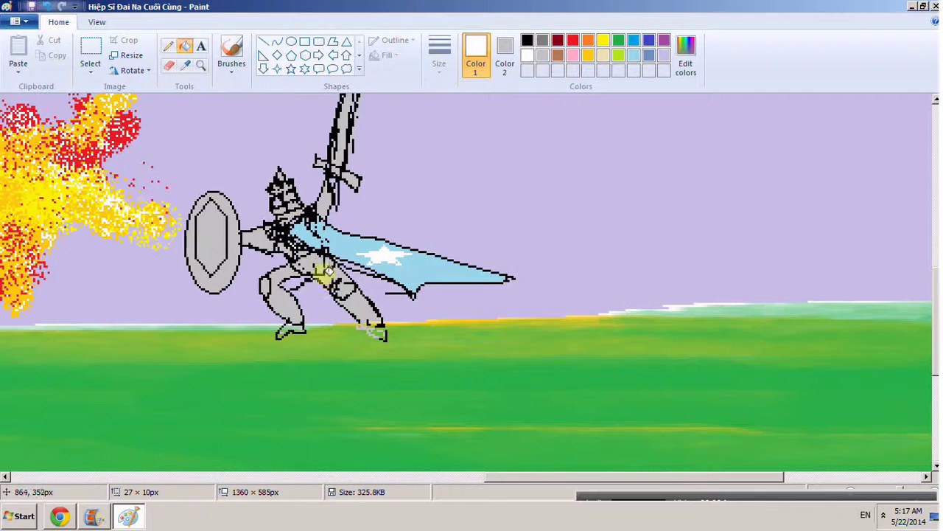
Step: Draw a five-point star about 13 × 15 px at the shield's center, trying a bright blue outline before setting it to white
scroll(305, 286, "up", 3)
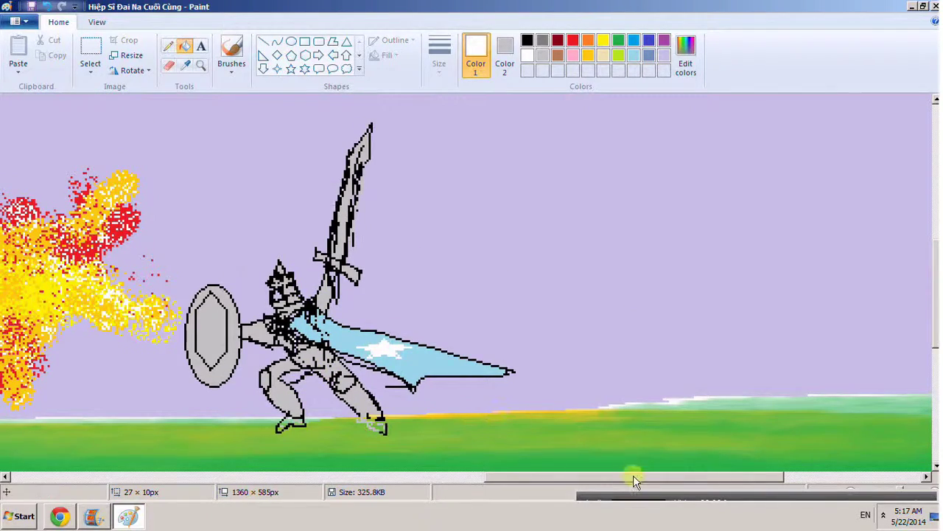
left_click_drag(631, 477, 524, 489)
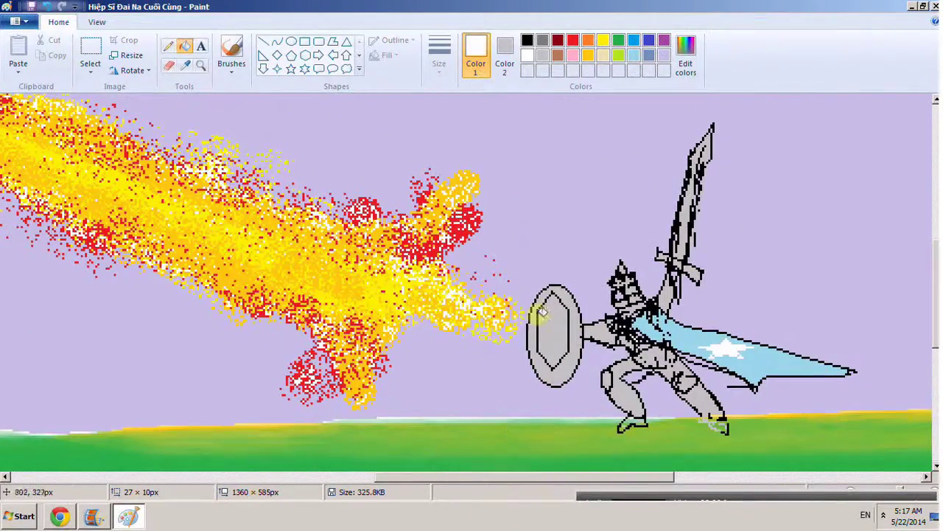
left_click(290, 68)
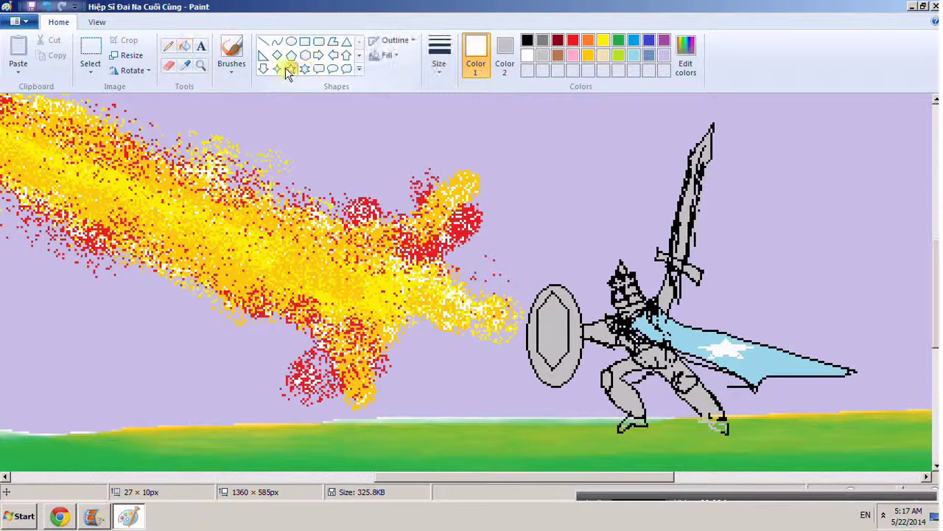
left_click_drag(550, 335, 564, 345)
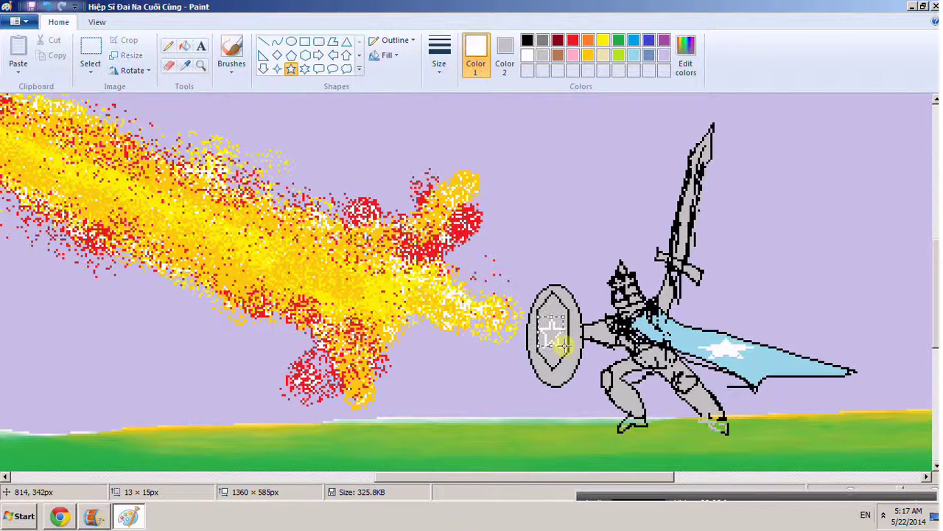
left_click(633, 41)
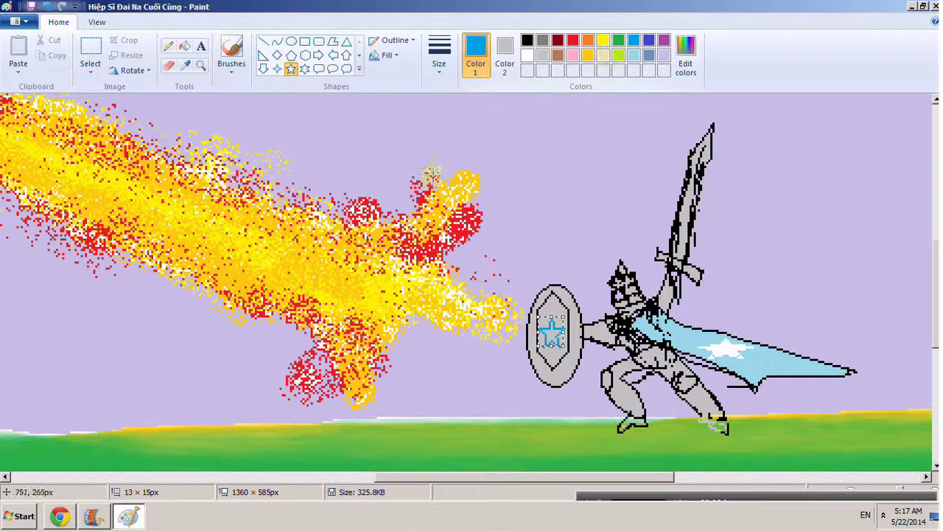
left_click(528, 56)
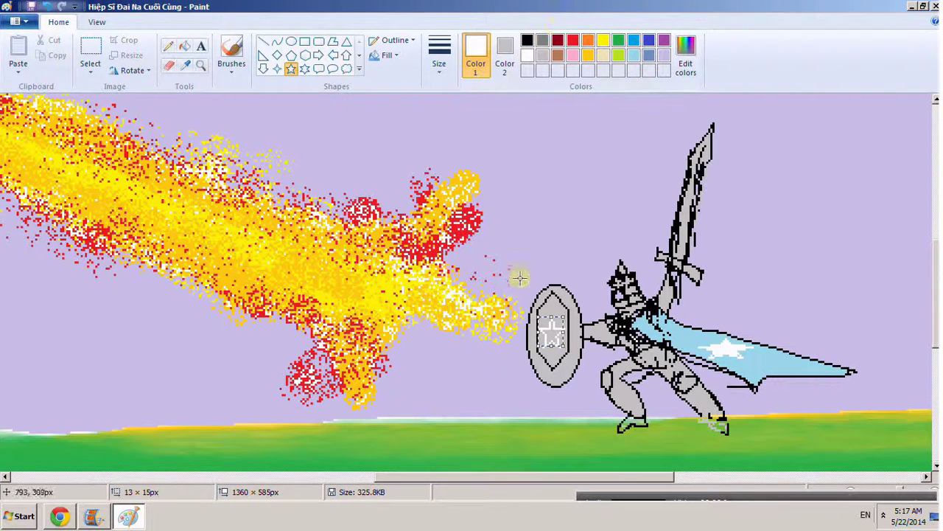
Step: Set Color 1 to bright blue and fill the sword blade, the shield's inner hexagon around the star, and its outer ring
left_click(187, 46)
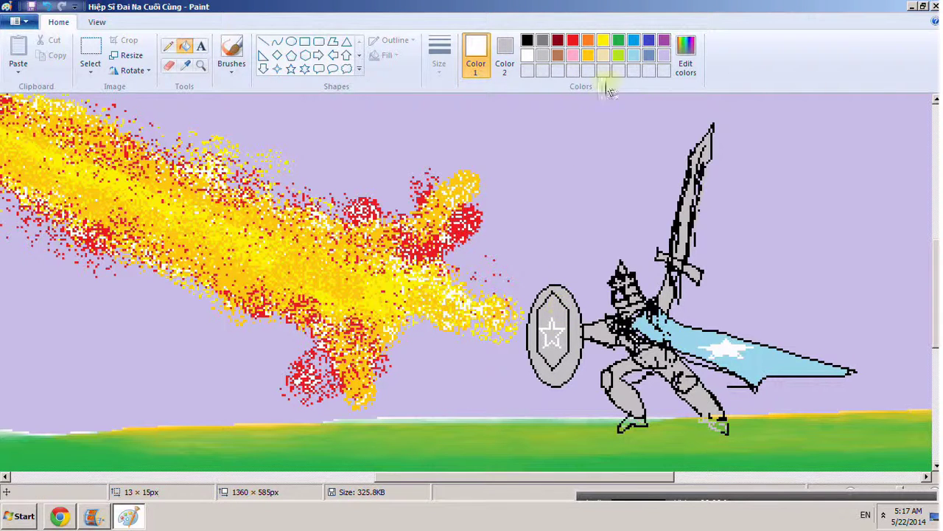
left_click(634, 40)
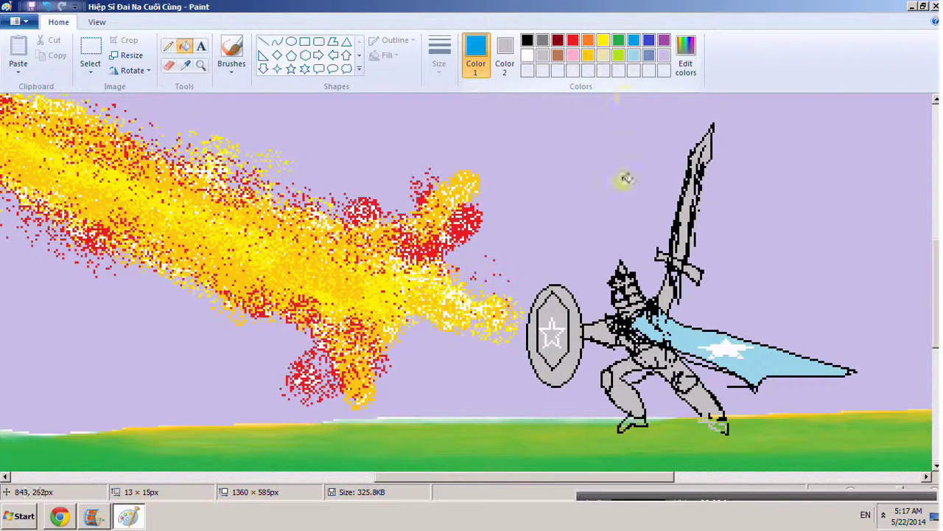
left_click(691, 192)
left_click(577, 303)
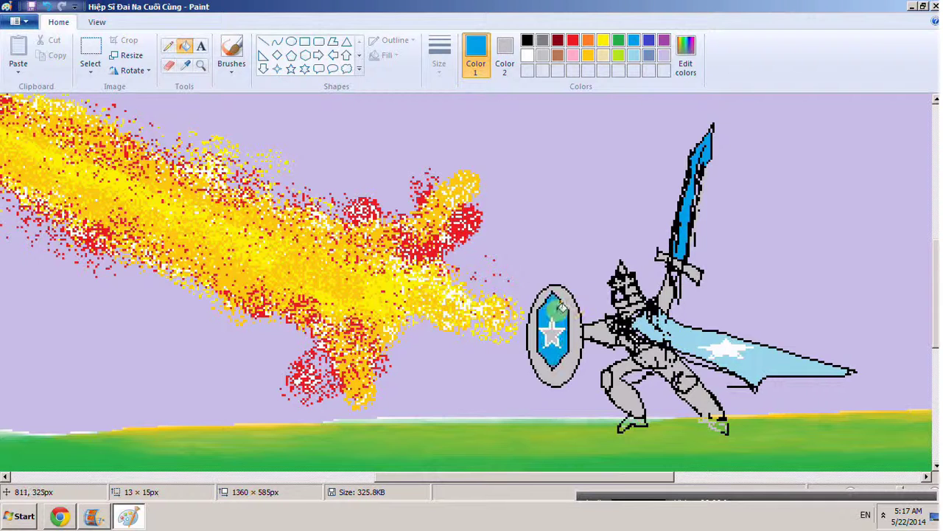
left_click(577, 299)
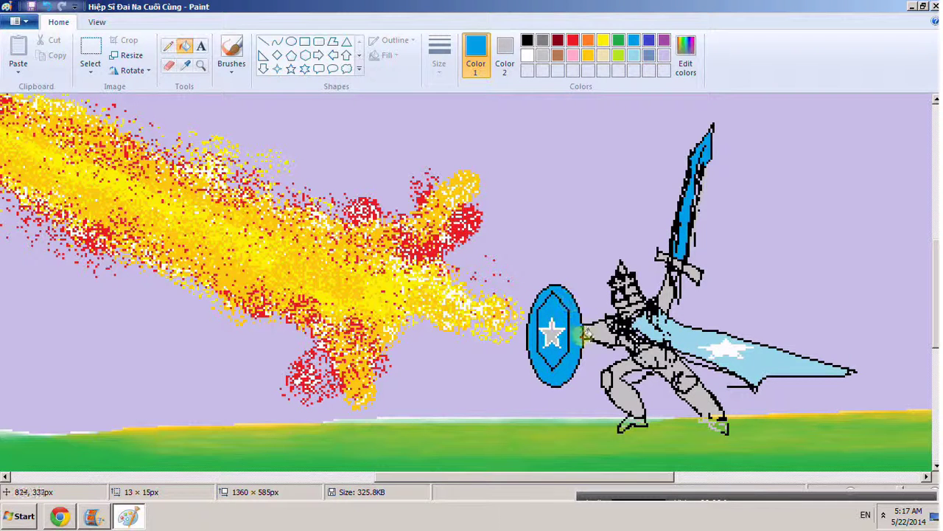
Step: Fill the knight's legs, hips and shield arm with bright blue
left_click(618, 382)
left_click(701, 396)
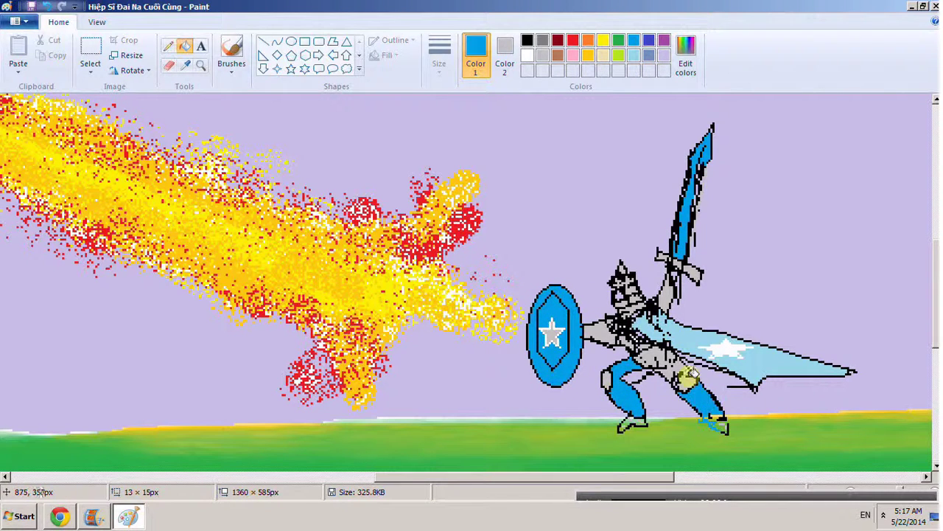
left_click(663, 360)
left_click(601, 333)
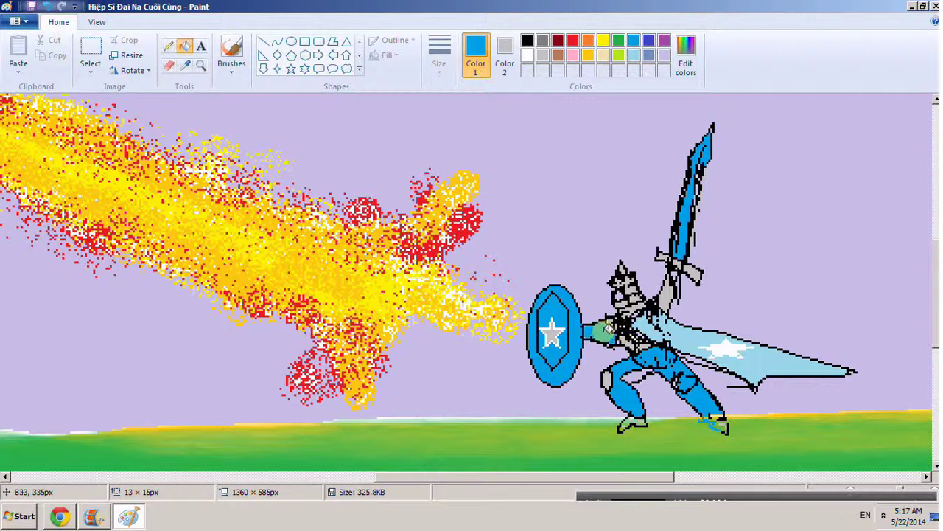
Step: Fill the rest of the shield arm and the helmet's plates with bright blue, undoing fills that recolor the black outlines
left_click(637, 297)
left_click(636, 299)
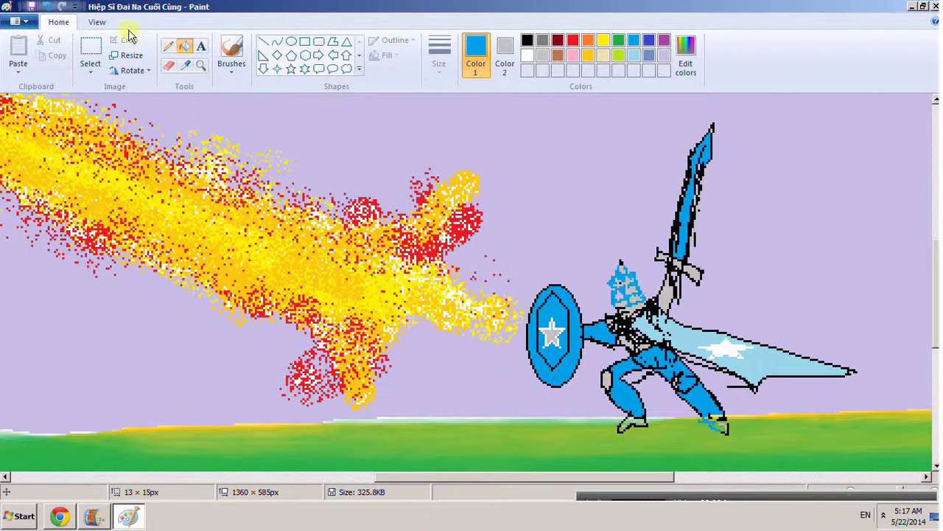
left_click(47, 11)
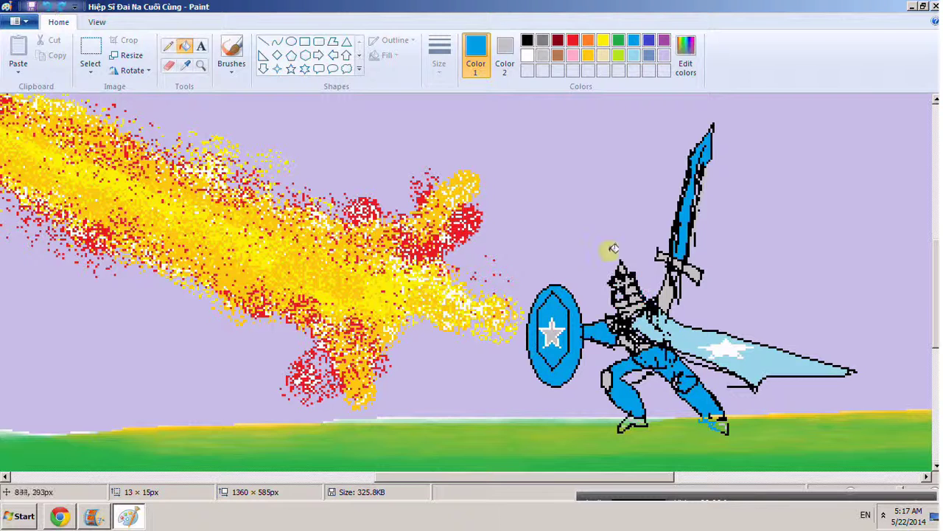
left_click(635, 289)
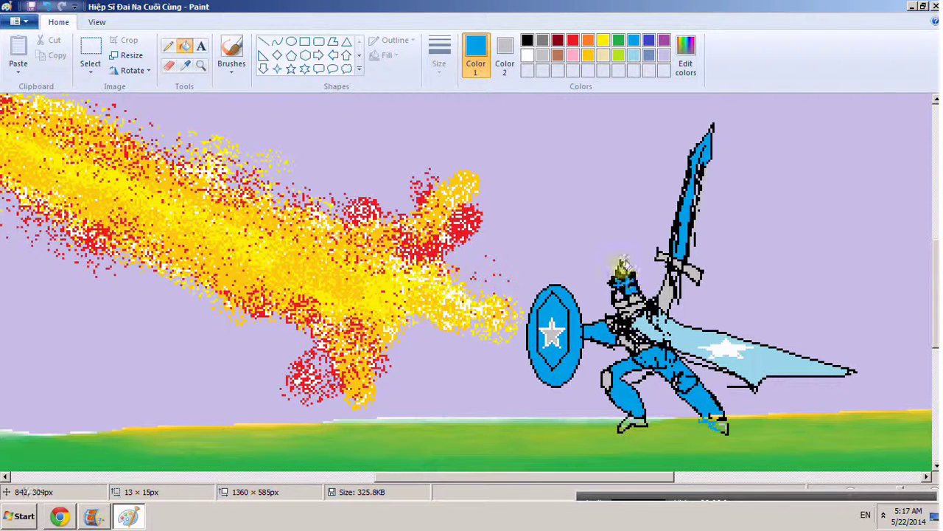
left_click(639, 304)
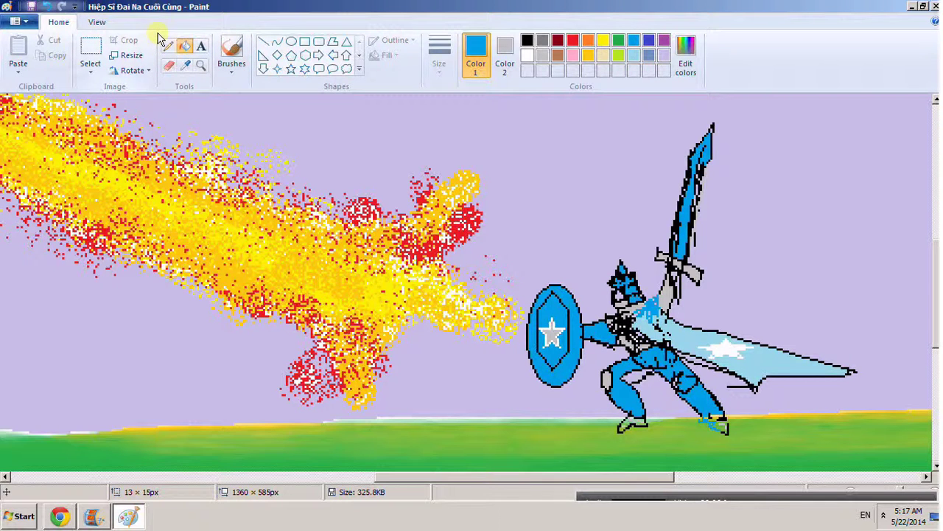
left_click(46, 6)
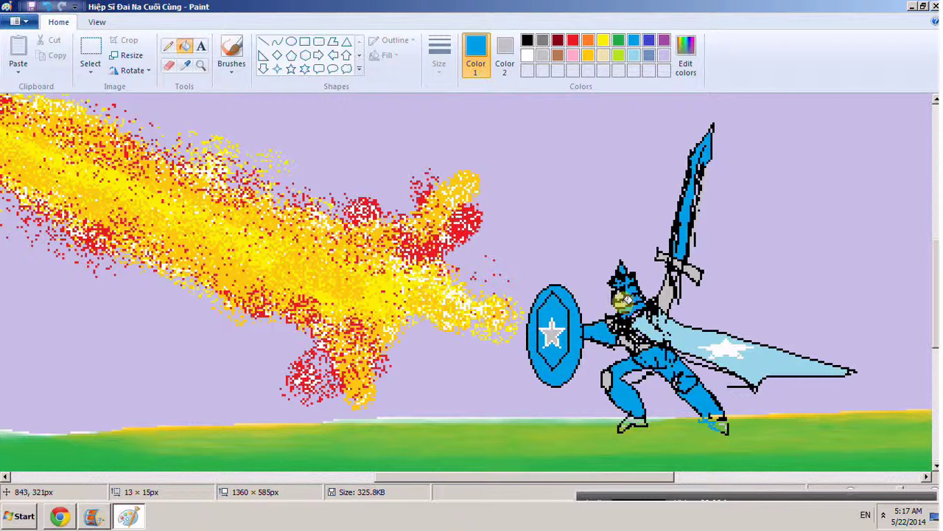
Step: Fill the knight's raised sword arm, front knee and both sides of the sword's crossguard with bright blue
left_click(667, 289)
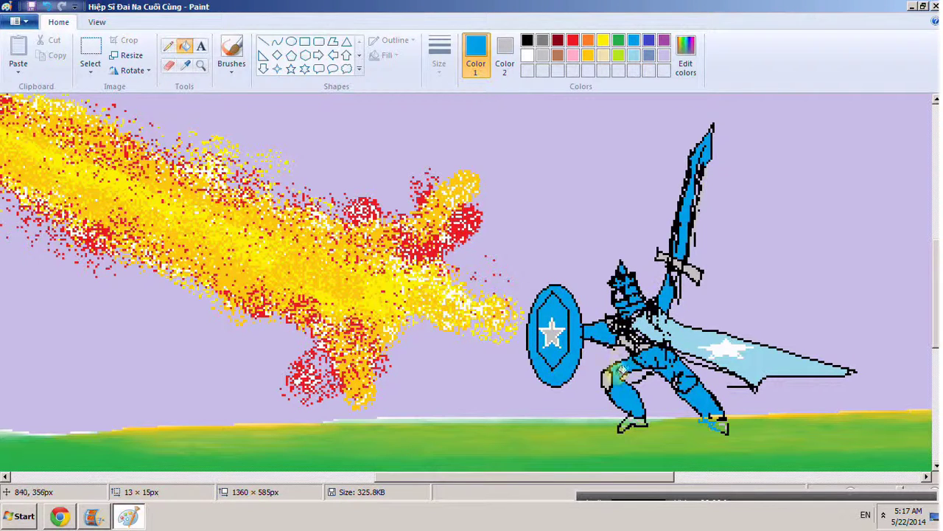
left_click(681, 266)
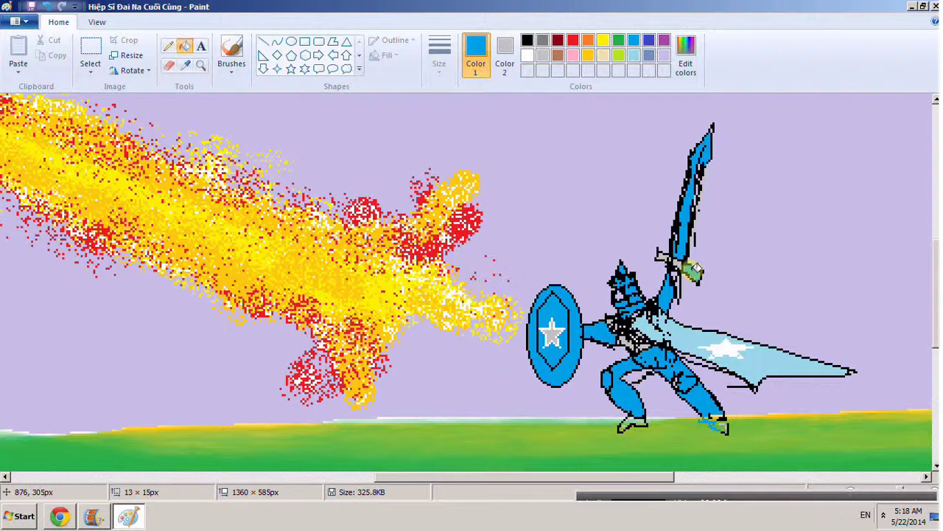
left_click(662, 252)
Step: Set Color 1 to light gray and fill the sword blade with it
left_click(505, 56)
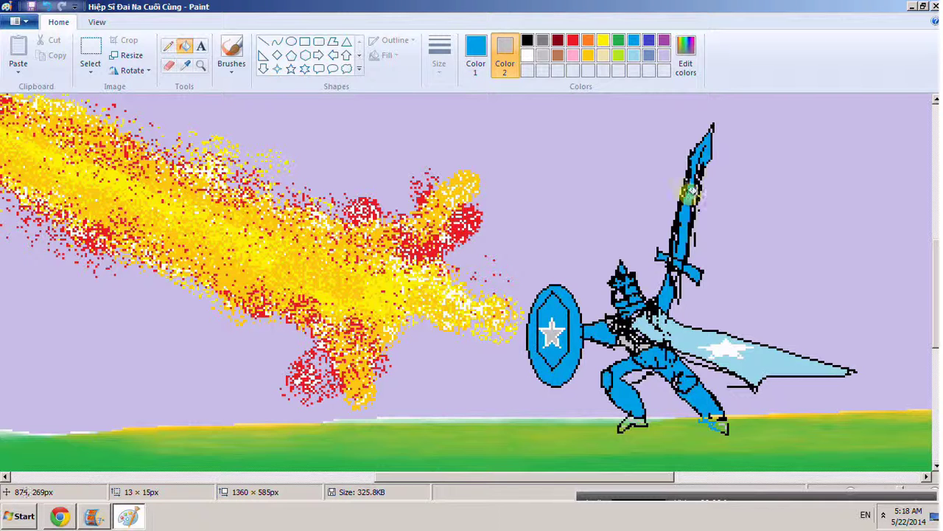
left_click(476, 56)
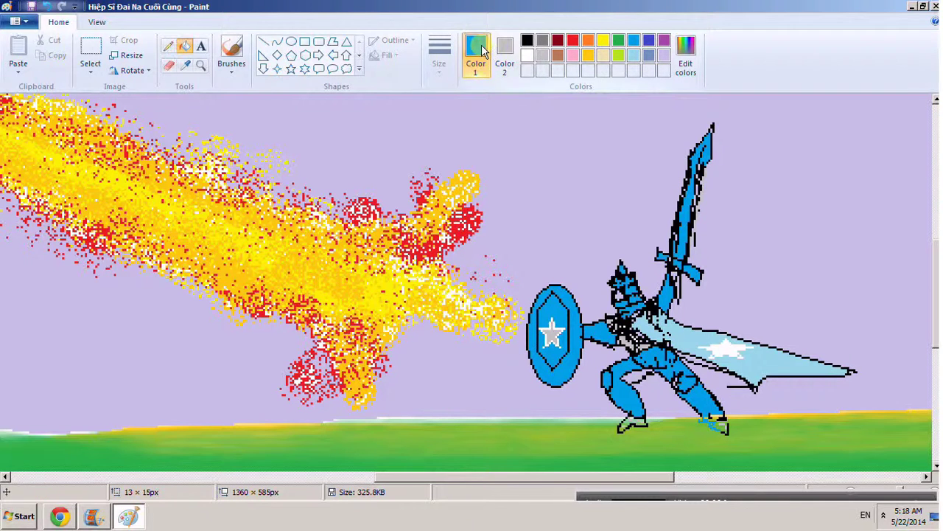
left_click(542, 56)
left_click(687, 200)
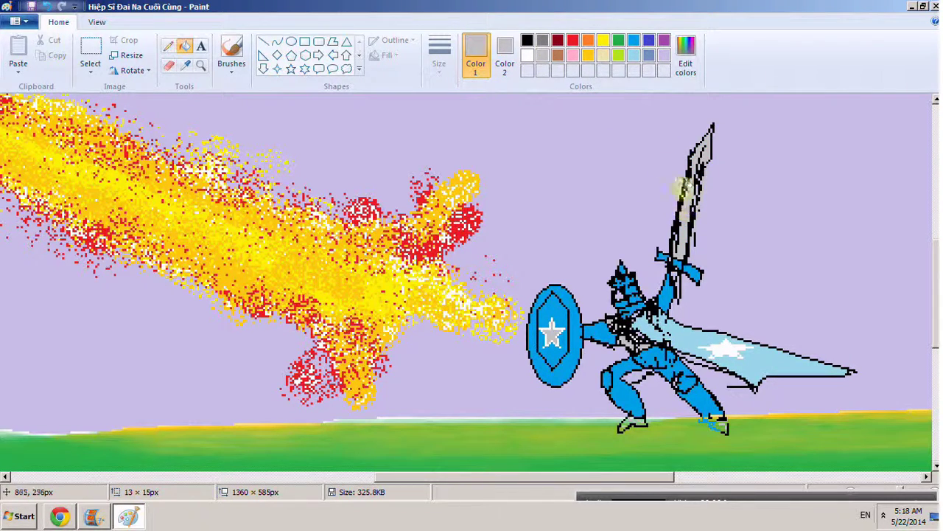
scroll(634, 280, "down", 2)
scroll(634, 280, "up", 2)
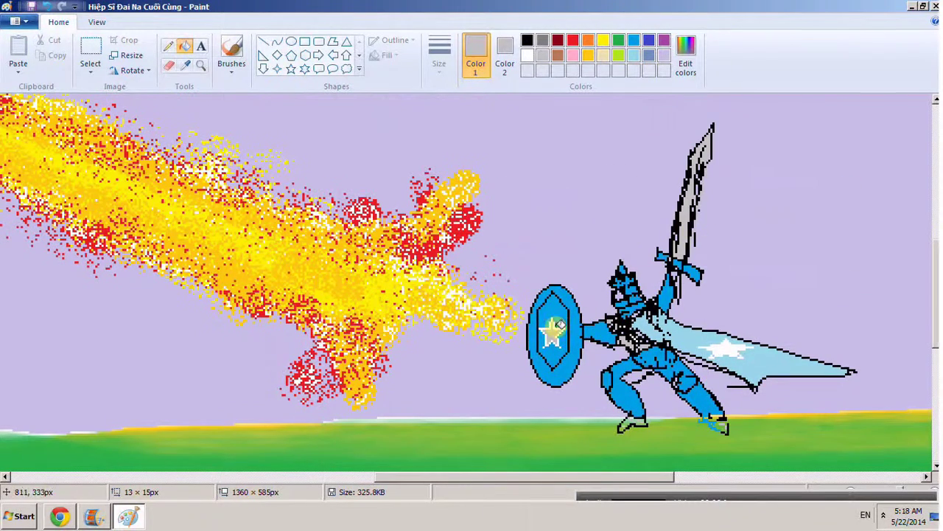
Step: Set Color 1 to white and fill the shield's star and the sword blade
left_click(527, 55)
left_click(551, 333)
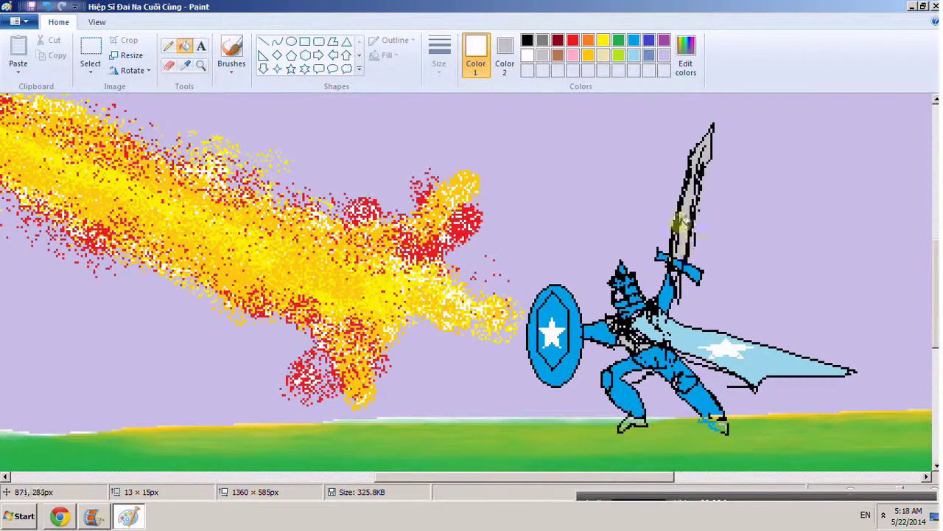
left_click(686, 216)
Step: Save the picture with the white sword blade and shield star
scroll(708, 184, "down", 3)
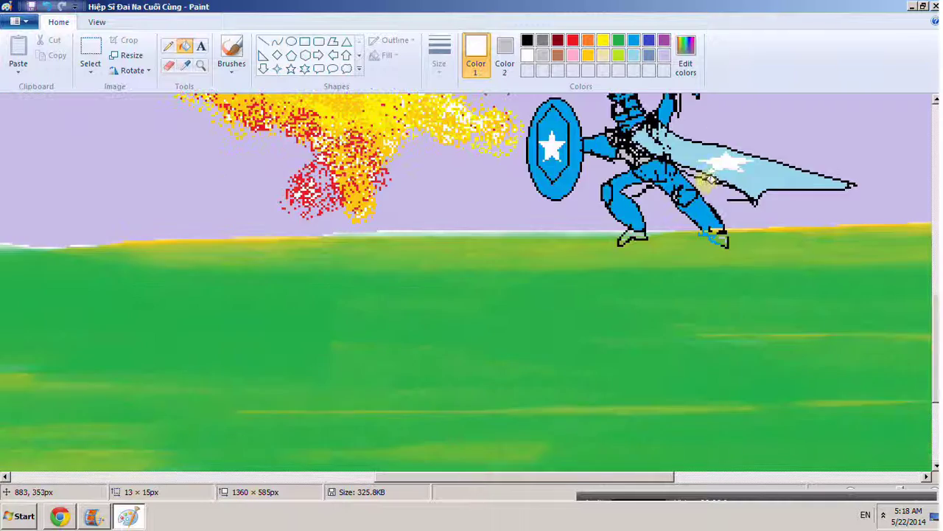
scroll(713, 195, "up", 2)
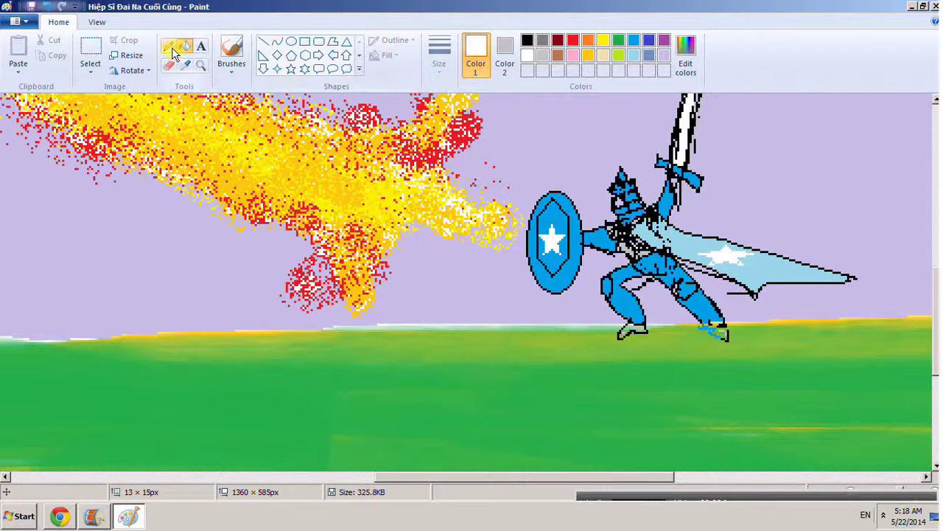
left_click(16, 23)
left_click(50, 103)
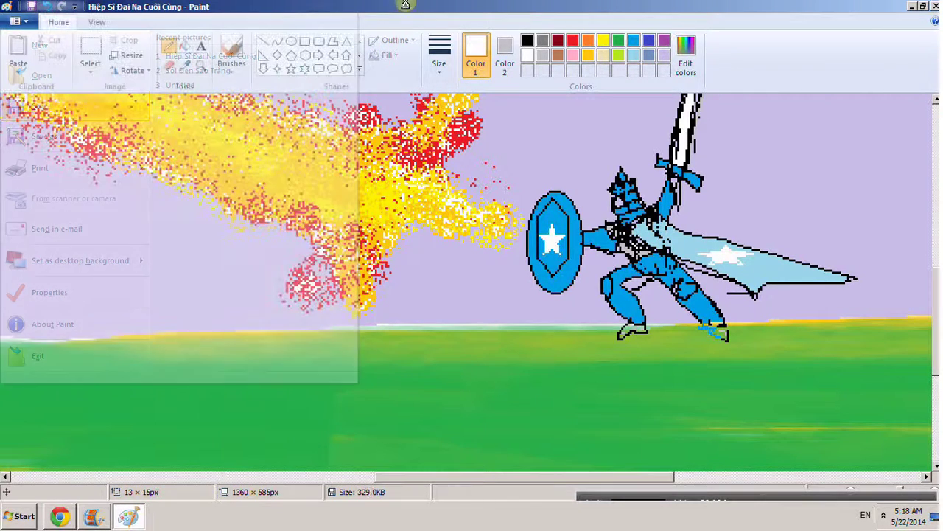
Step: Redraw the outline of the knight's rear foot in black with the Pencil
left_click(543, 55)
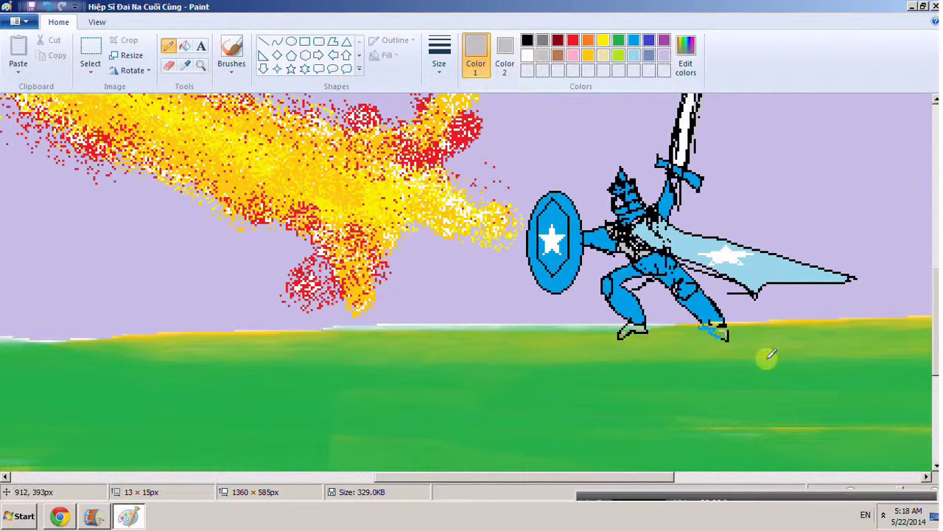
left_click(527, 40)
left_click_drag(704, 322, 726, 338)
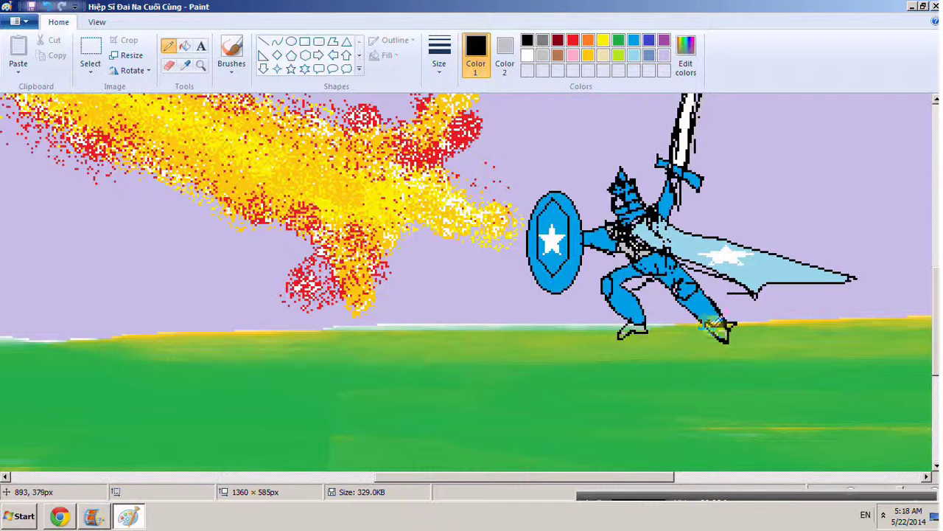
mouse_move(704, 343)
left_mouse_down()
mouse_move(738, 313)
mouse_move(732, 297)
mouse_move(732, 329)
left_mouse_up()
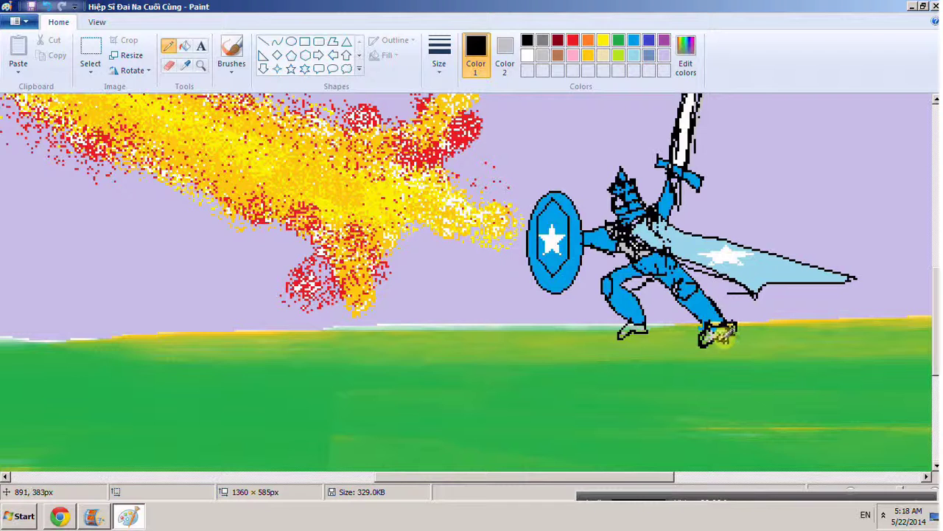
Step: Fill the redrawn rear foot with bright blue and save the picture
left_click(633, 40)
left_click(184, 46)
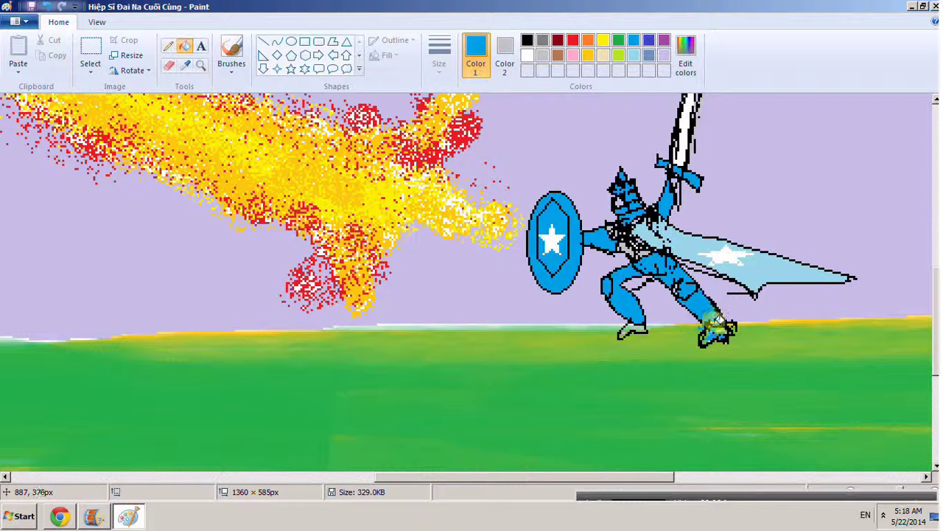
scroll(719, 321, "up", 3)
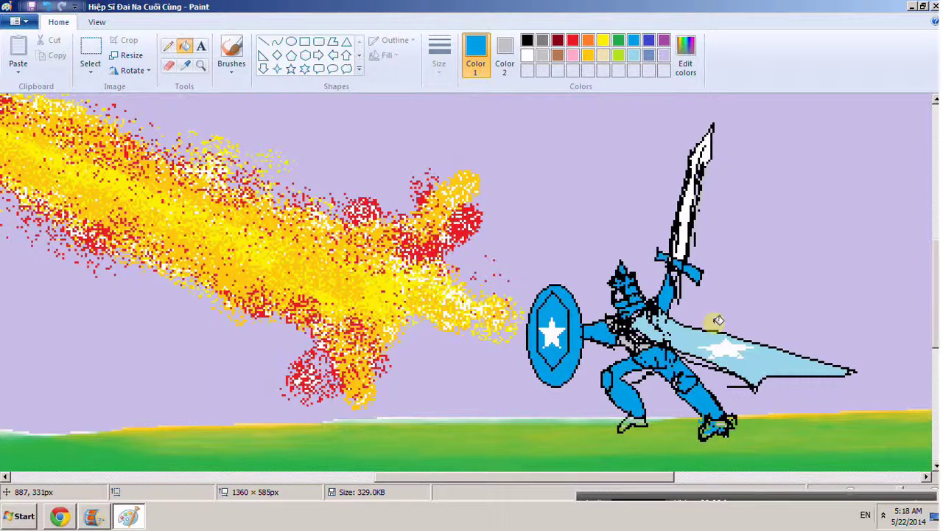
scroll(479, 243, "up", 9)
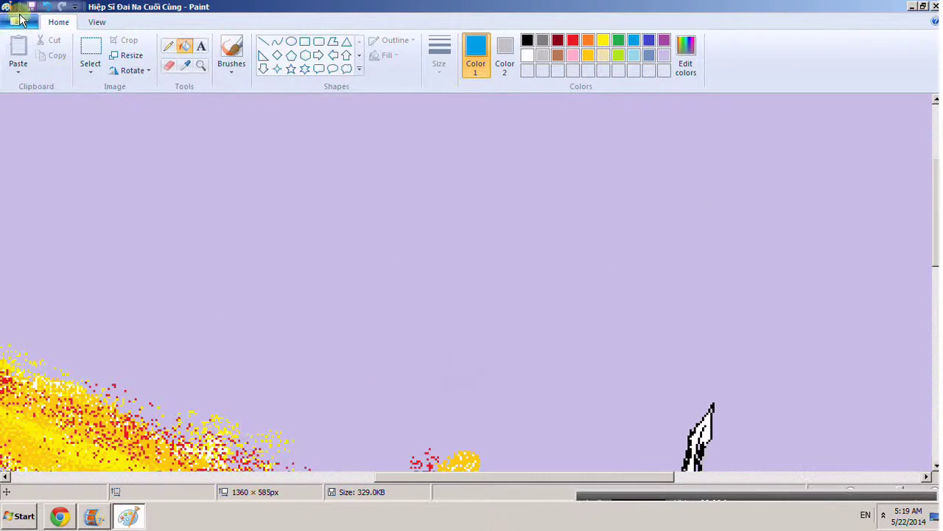
left_click(19, 20)
left_click(48, 98)
Step: Airbrush gold flame forks spreading above and below the knight's shield, undoing a first gold stroke made with a different brush
scroll(373, 252, "down", 6)
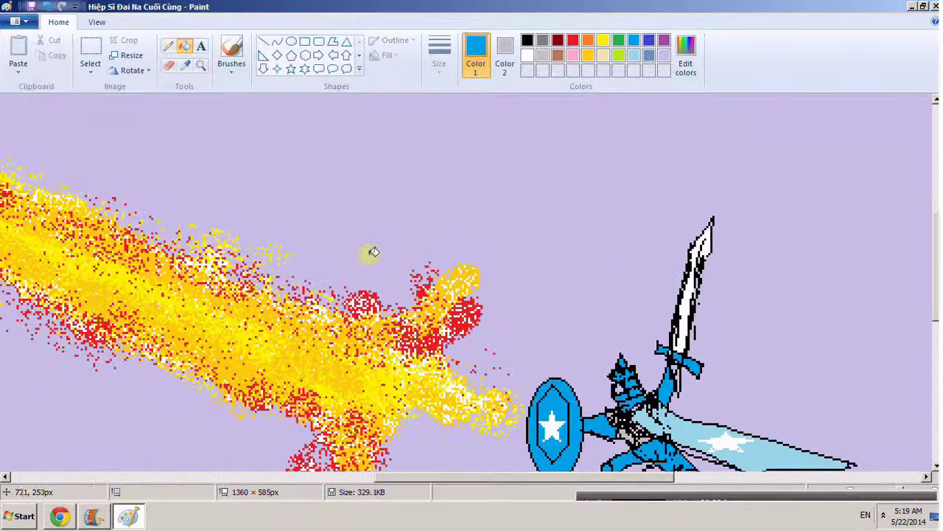
left_click(187, 65)
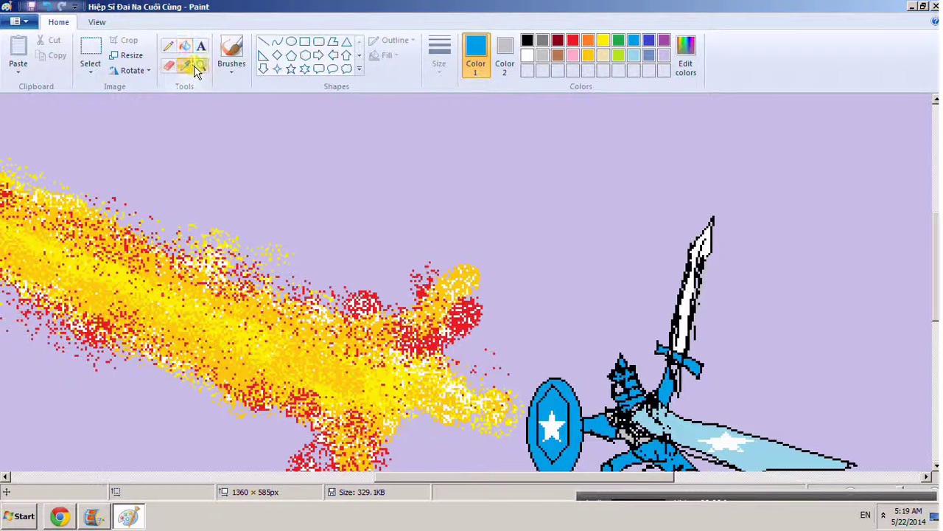
left_click(199, 66)
right_click(369, 196)
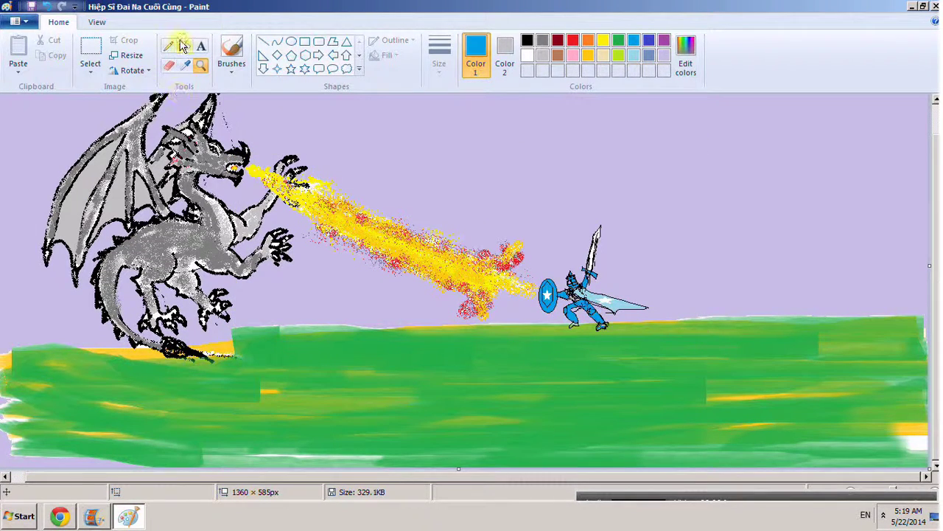
left_click(229, 69)
left_click(232, 146)
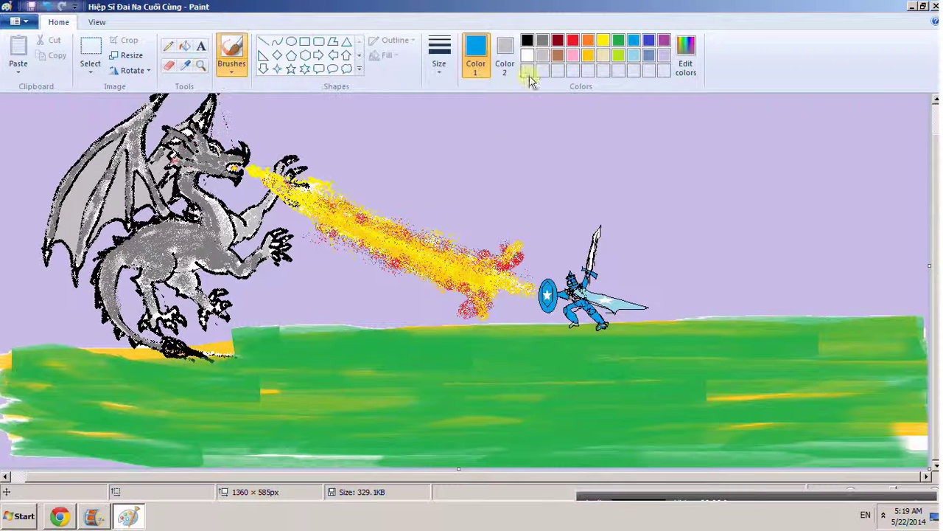
left_click(588, 56)
mouse_move(495, 250)
left_mouse_down()
mouse_move(489, 275)
mouse_move(524, 252)
left_mouse_up()
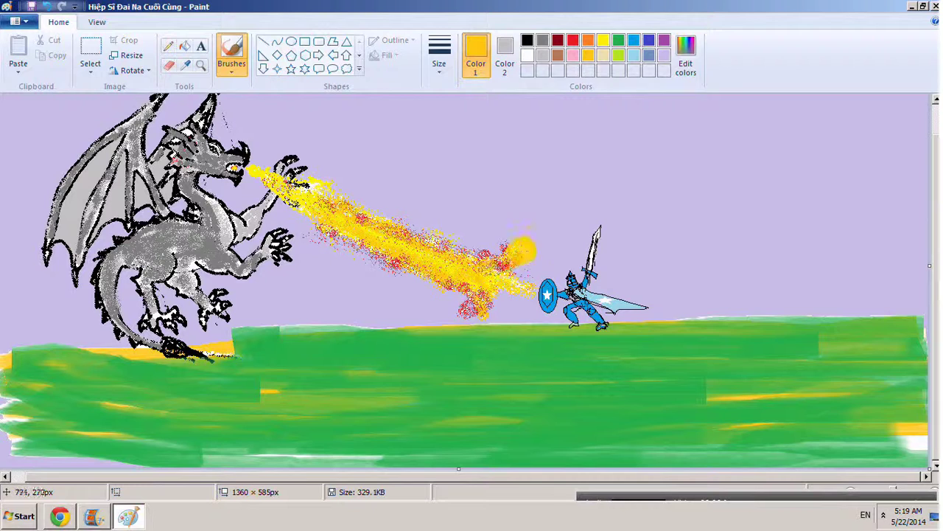
key("ctrl+z")
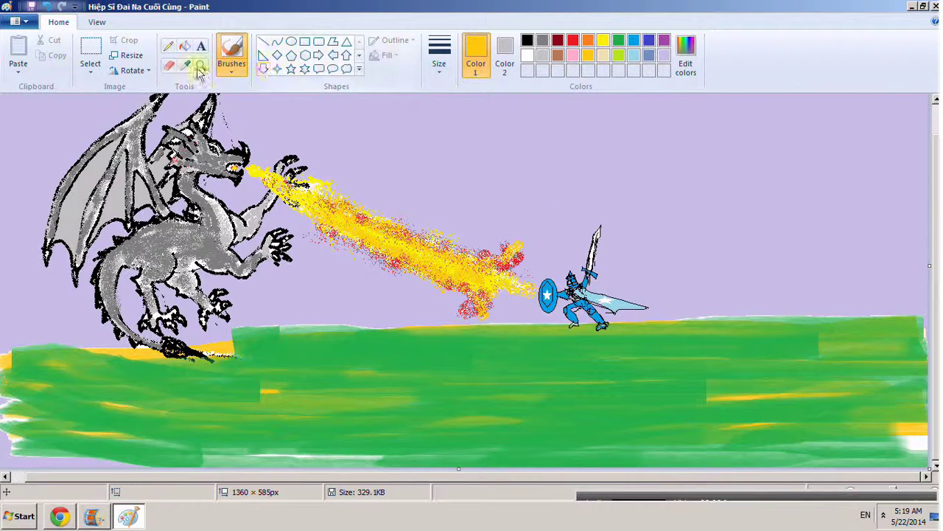
left_click(237, 68)
left_click(313, 92)
mouse_move(516, 254)
left_mouse_down()
mouse_move(542, 235)
mouse_move(497, 293)
mouse_move(509, 324)
mouse_move(492, 306)
mouse_move(548, 340)
mouse_move(516, 291)
mouse_move(549, 252)
mouse_move(551, 228)
mouse_move(529, 256)
left_mouse_up()
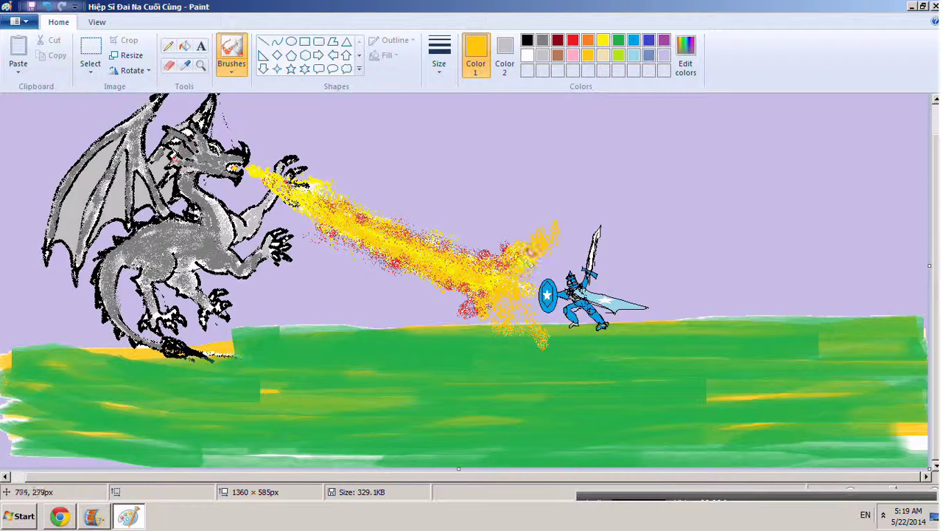
Step: Airbrush yellow over both forks of the flame and in front of the shield
left_click(604, 40)
mouse_move(531, 290)
left_mouse_down()
mouse_move(523, 303)
mouse_move(527, 287)
mouse_move(543, 319)
mouse_move(537, 292)
mouse_move(555, 335)
mouse_move(530, 266)
mouse_move(531, 312)
mouse_move(521, 303)
mouse_move(563, 240)
mouse_move(516, 293)
mouse_move(533, 321)
mouse_move(514, 286)
mouse_move(499, 292)
mouse_move(533, 345)
mouse_move(514, 315)
mouse_move(534, 255)
left_mouse_up()
mouse_move(564, 222)
left_mouse_down()
mouse_move(585, 221)
mouse_move(505, 260)
mouse_move(519, 316)
left_mouse_up()
left_click_drag(501, 282, 547, 338)
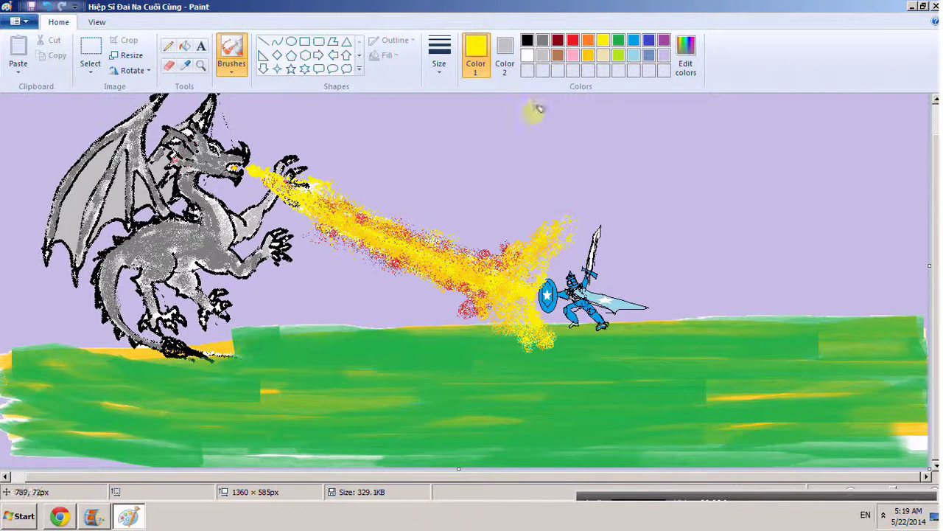
Step: Airbrush red speckles along both flame forks, trailing past their tips above and below the knight
left_click(572, 41)
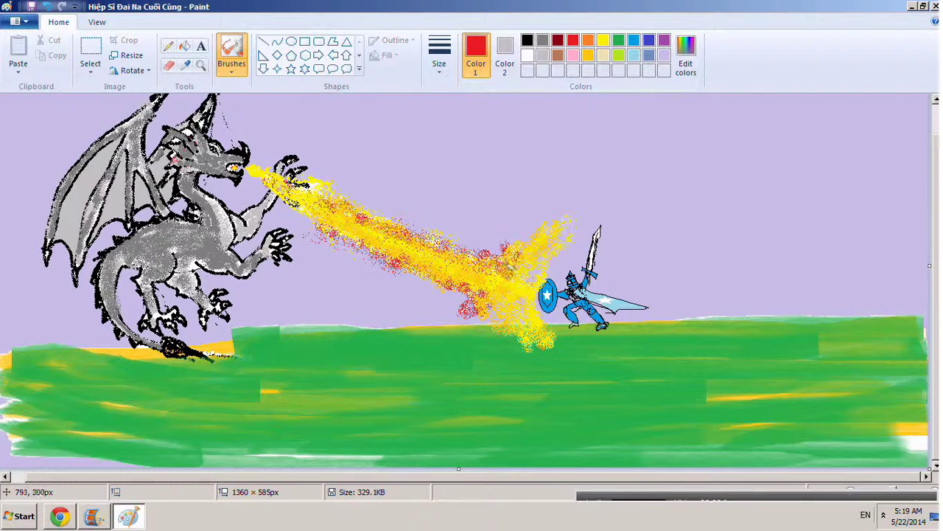
mouse_move(542, 263)
left_mouse_down()
mouse_move(535, 338)
mouse_move(564, 351)
mouse_move(550, 325)
mouse_move(558, 346)
mouse_move(604, 375)
mouse_move(550, 236)
mouse_move(577, 209)
left_mouse_up()
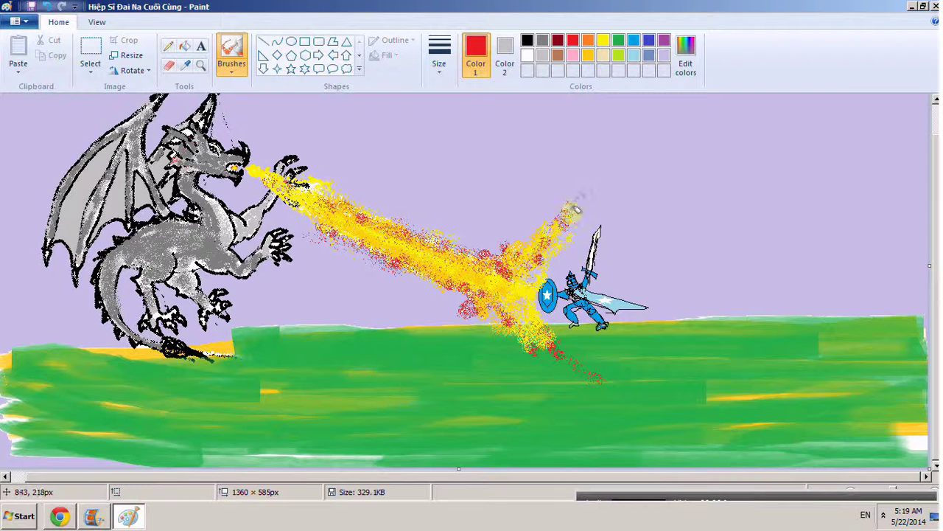
scroll(667, 173, "up", 1)
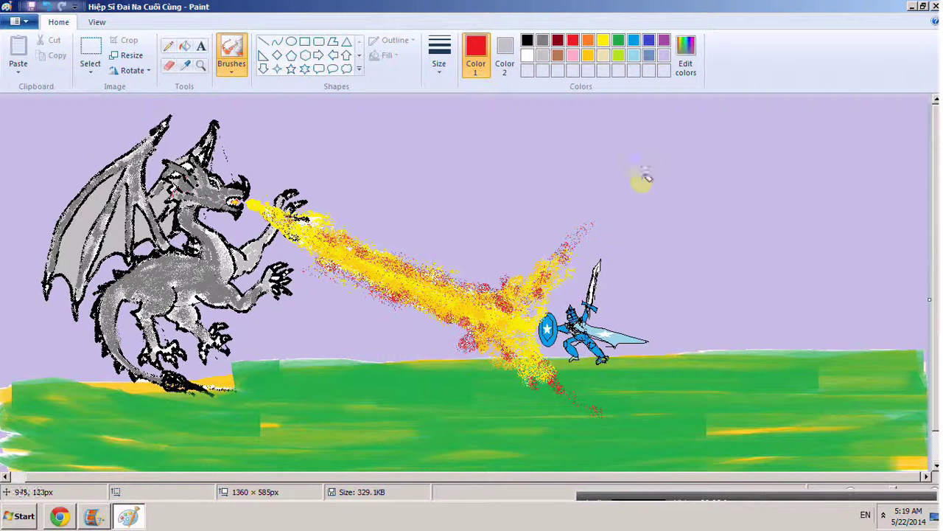
Step: Draw a dark gray cloud callout about 363 × 107 px in the sky above the knight, discarding two trial shapes
left_click(345, 69)
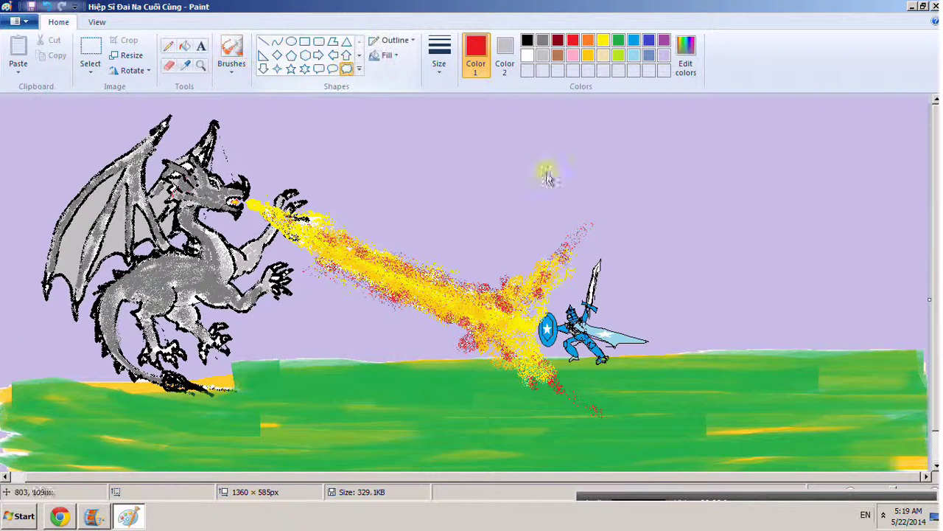
left_click_drag(536, 151, 768, 190)
key("Escape")
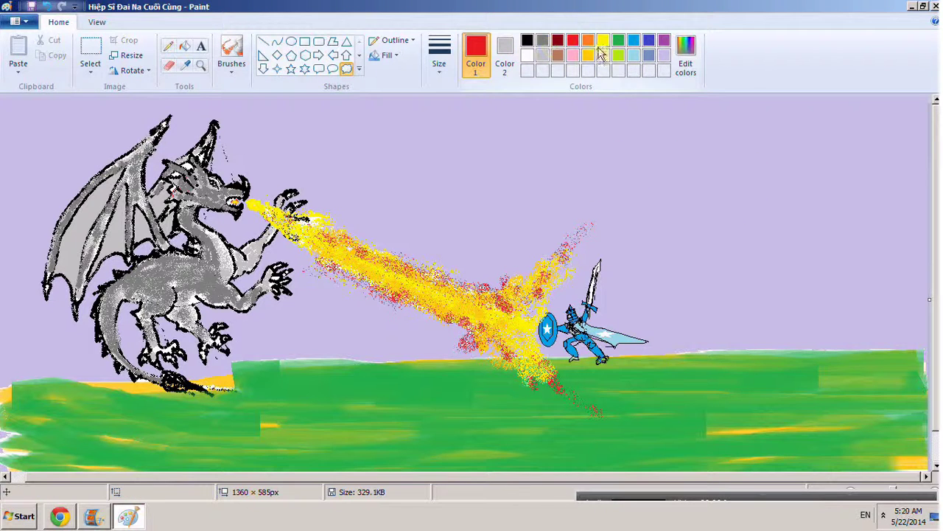
left_click(544, 56)
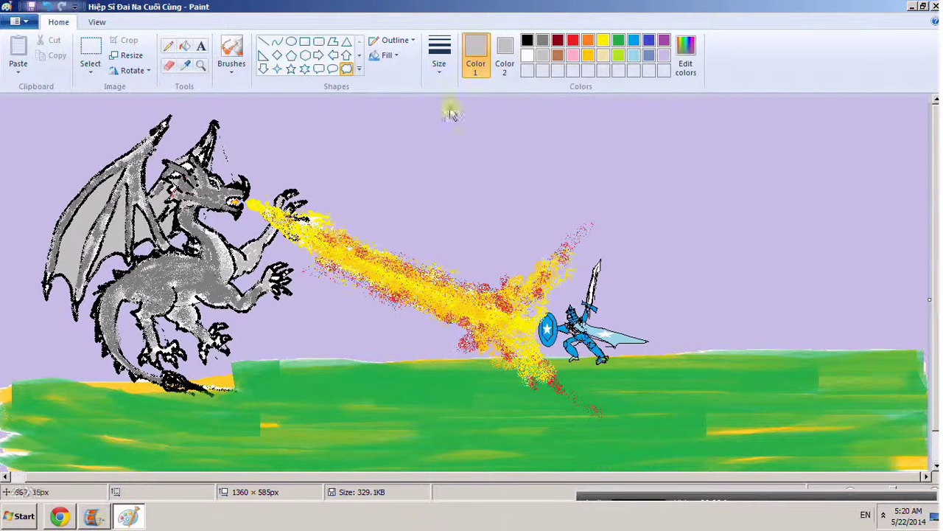
left_click_drag(471, 116, 772, 184)
key("Escape")
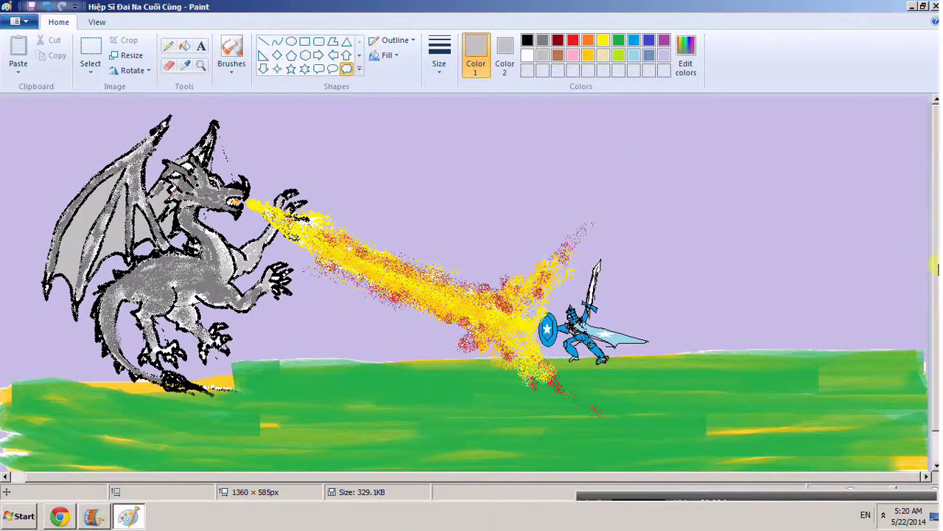
left_click_drag(499, 111, 752, 186)
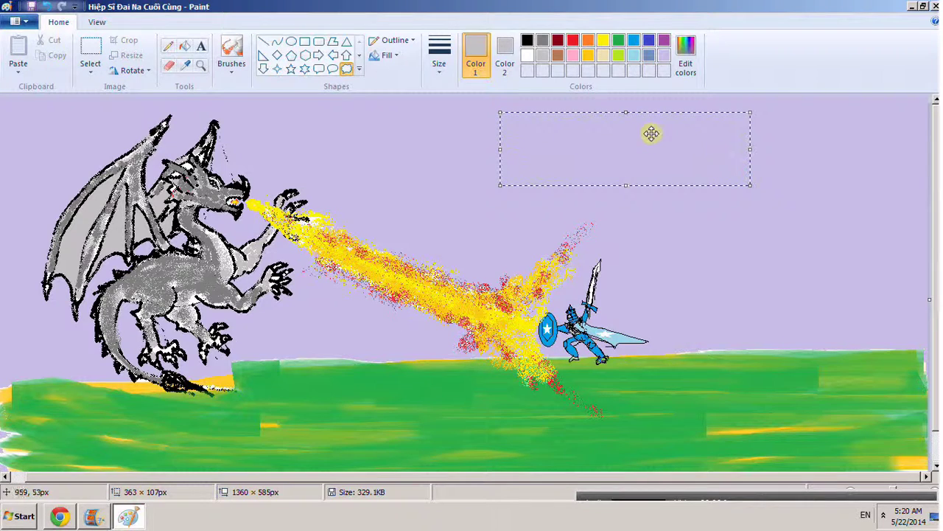
left_click(542, 41)
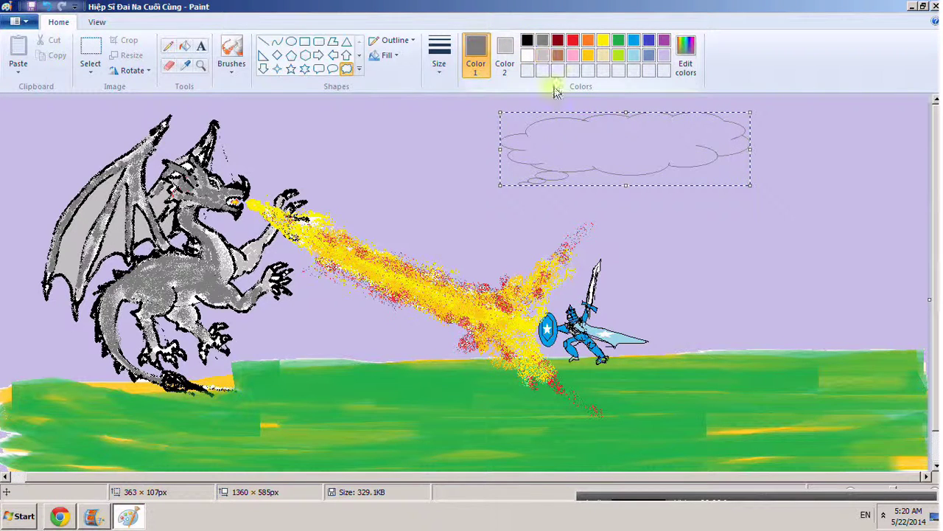
Step: Fill the cloud and its small tail bubbles with dark gray
left_click(184, 46)
left_click(583, 154)
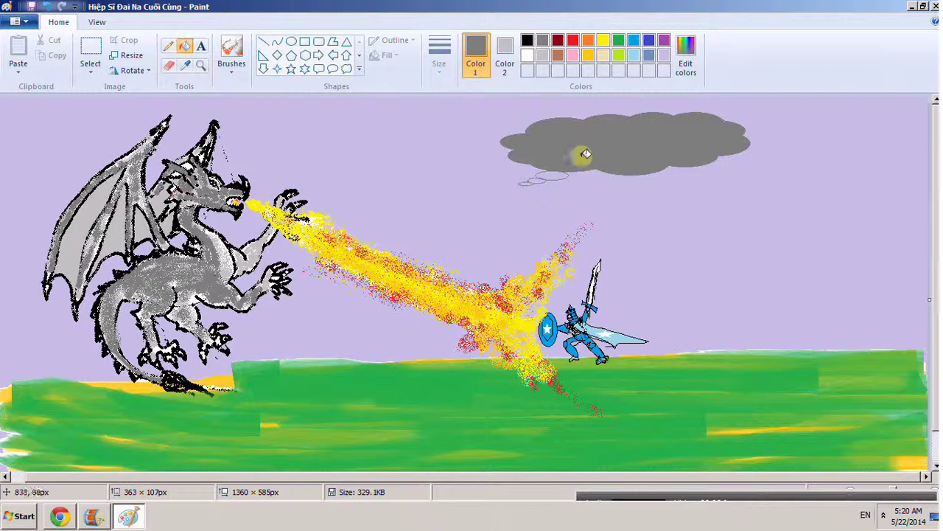
left_click(552, 177)
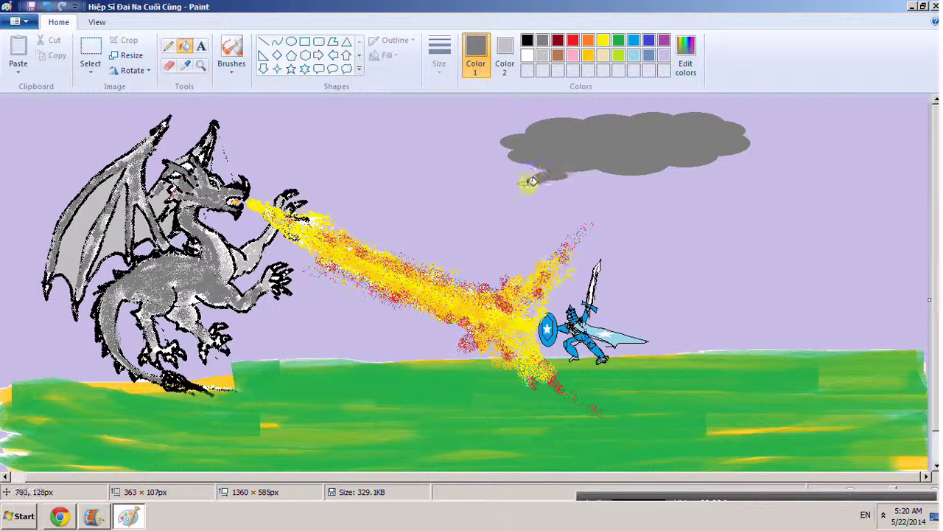
left_click(620, 168)
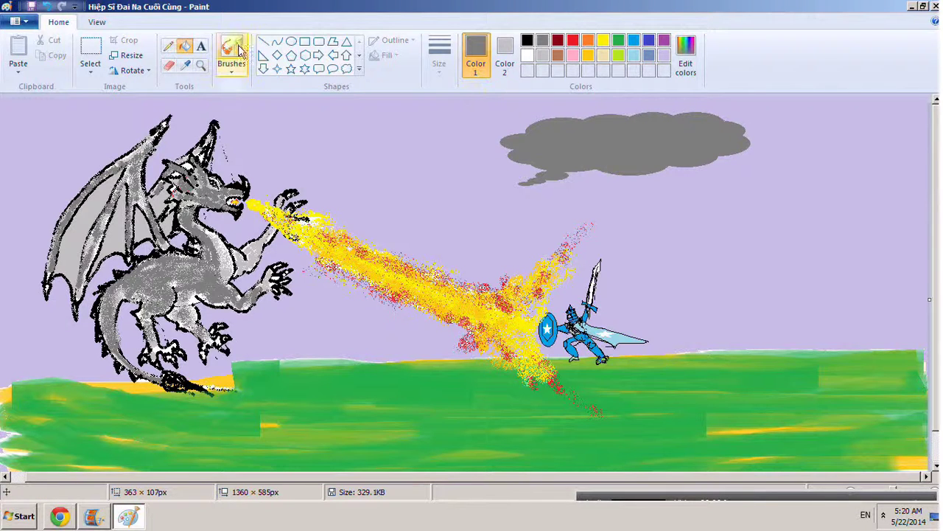
Step: Outline a zigzag lightning bolt from cloud to sword and a jagged glow around the blade with the red Pencil, discarding a yellow stroke
left_click(177, 49)
left_click(633, 40)
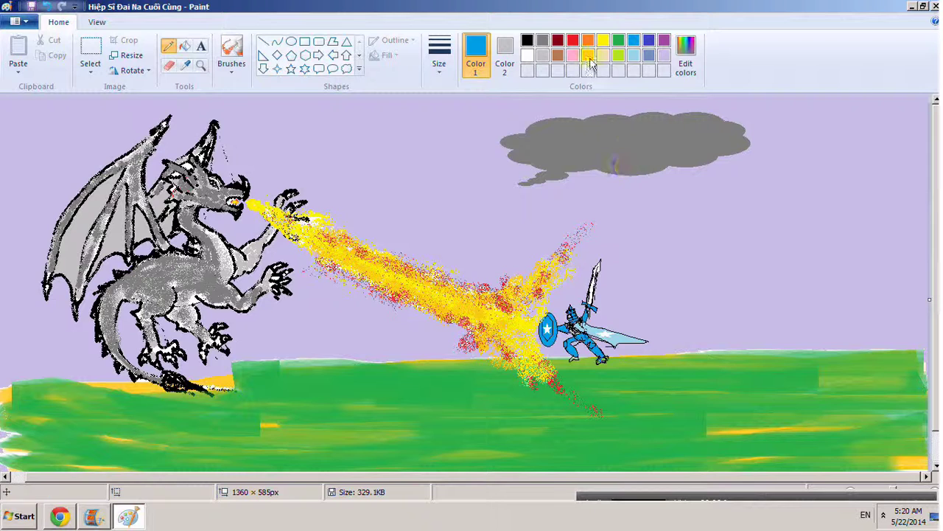
left_click(606, 42)
left_click_drag(642, 151, 606, 191)
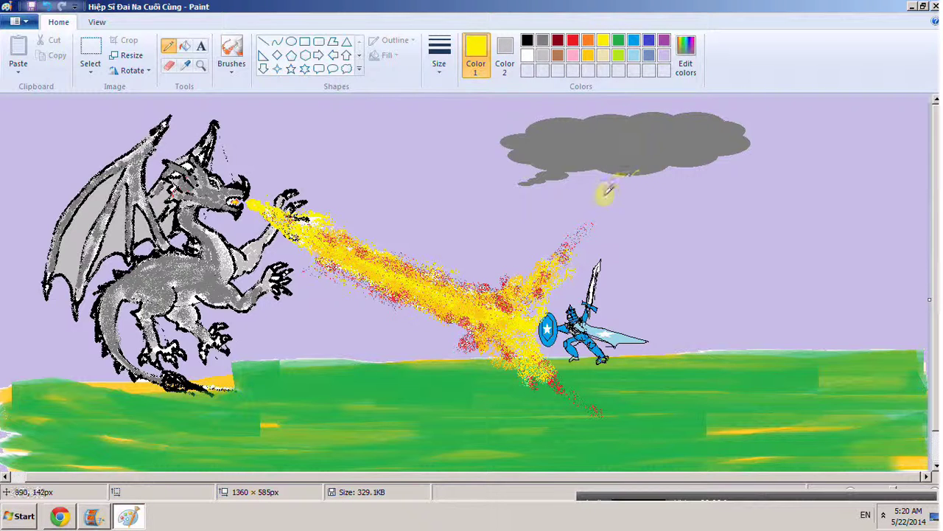
left_click(575, 40)
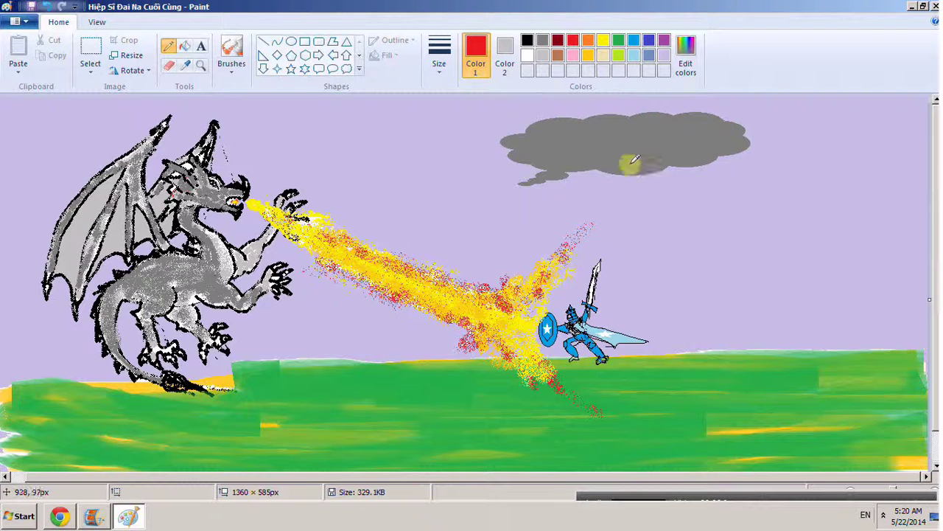
mouse_move(628, 176)
left_mouse_down()
mouse_move(599, 196)
mouse_move(625, 223)
mouse_move(596, 237)
left_mouse_up()
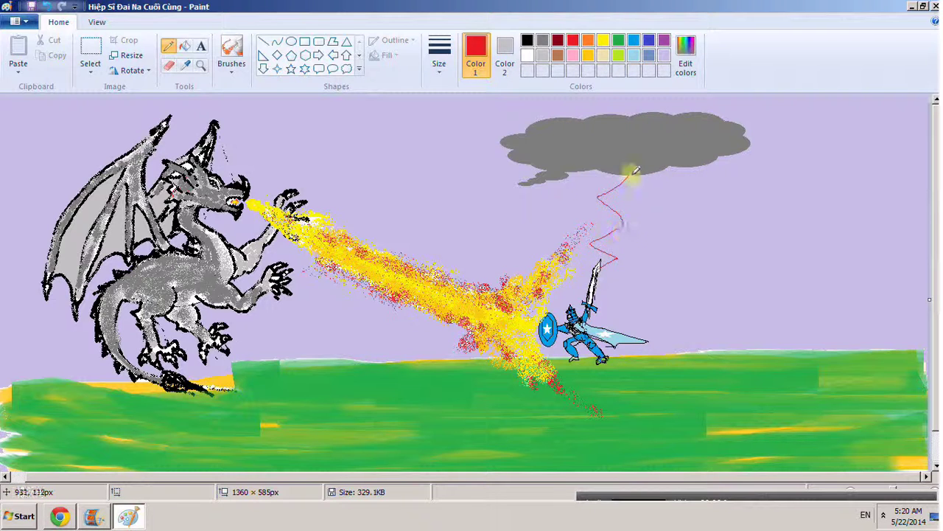
mouse_move(617, 195)
left_mouse_down()
mouse_move(635, 218)
mouse_move(609, 244)
mouse_move(630, 258)
mouse_move(599, 259)
left_mouse_up()
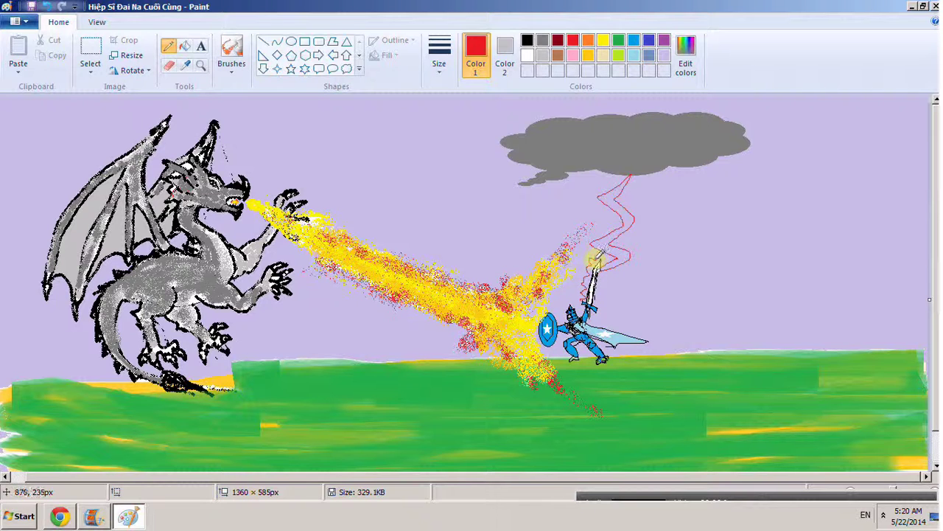
left_click_drag(607, 272, 600, 296)
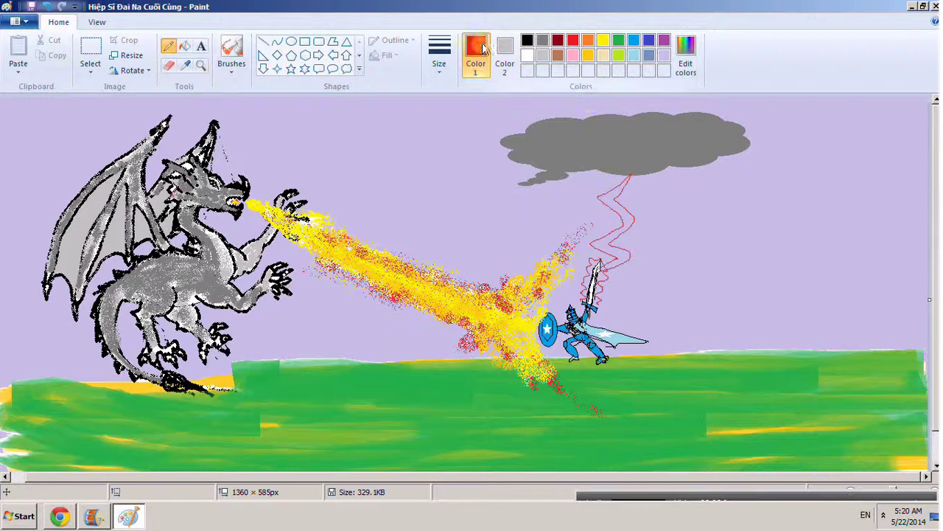
Step: Fill the lightning bolt and connected sword glow with red, undoing a fill that floods the sky
left_click(184, 45)
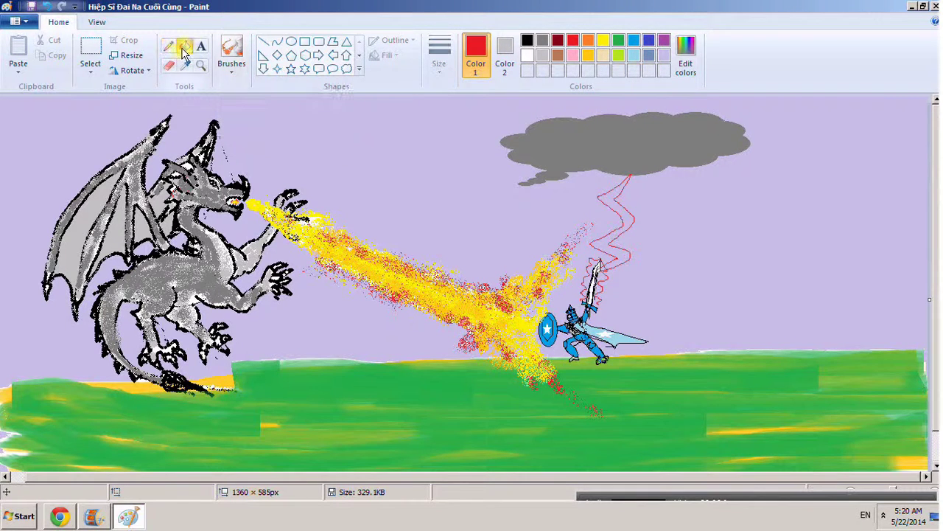
left_click(617, 193)
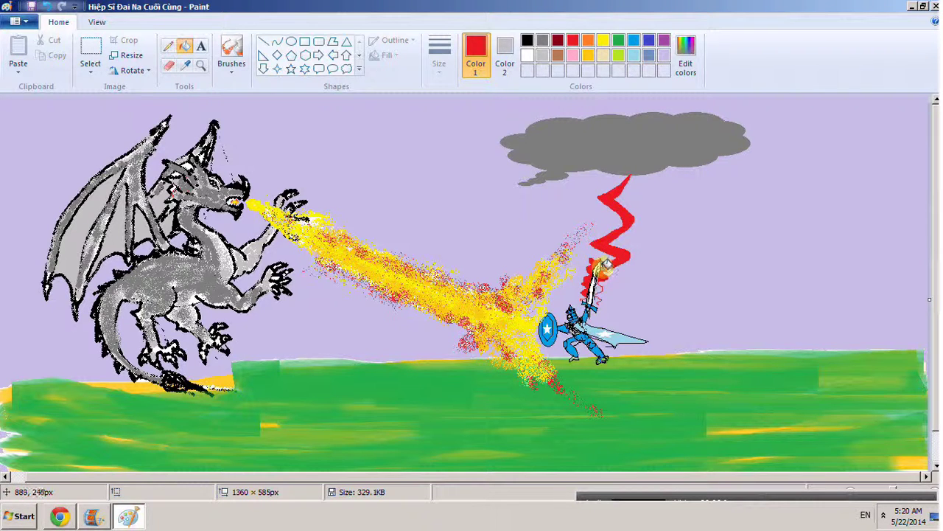
left_click(598, 290)
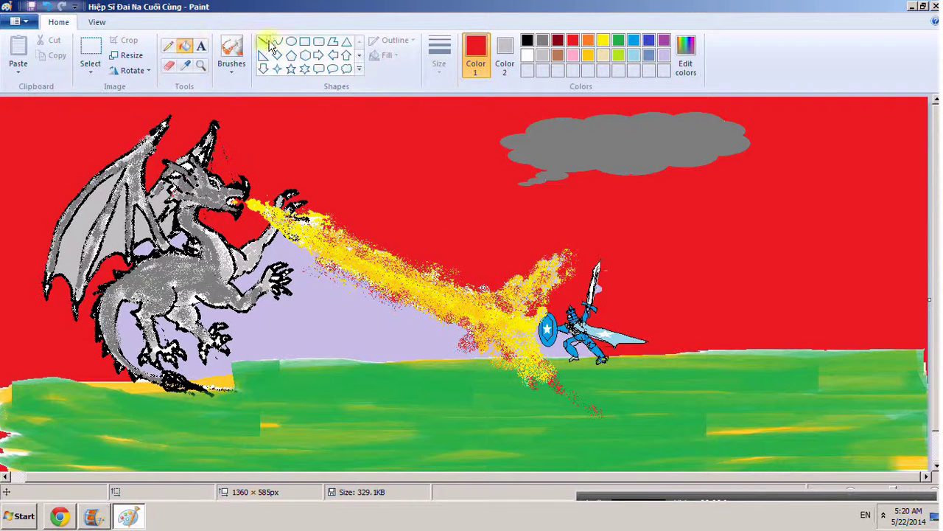
left_click(45, 5)
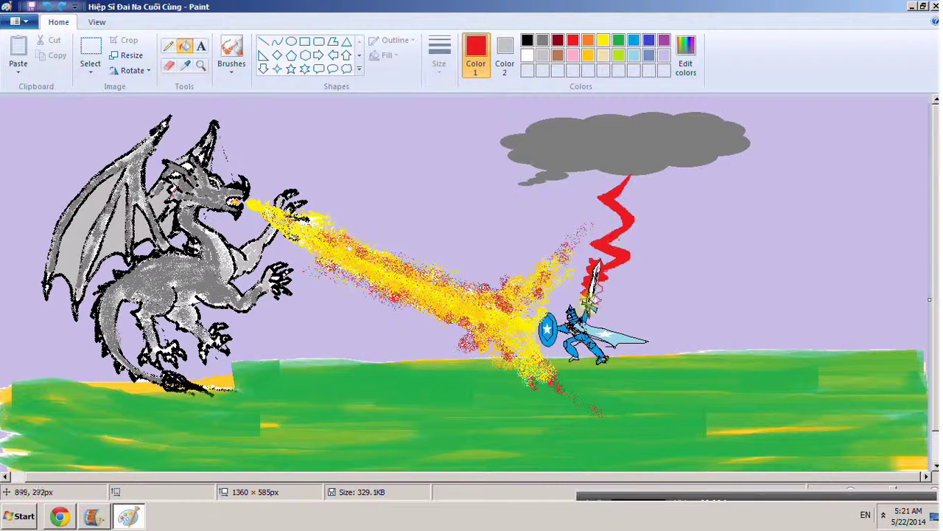
Step: Fill the remaining part of the jagged glow along the rear edge of the sword blade with red
left_click(201, 65)
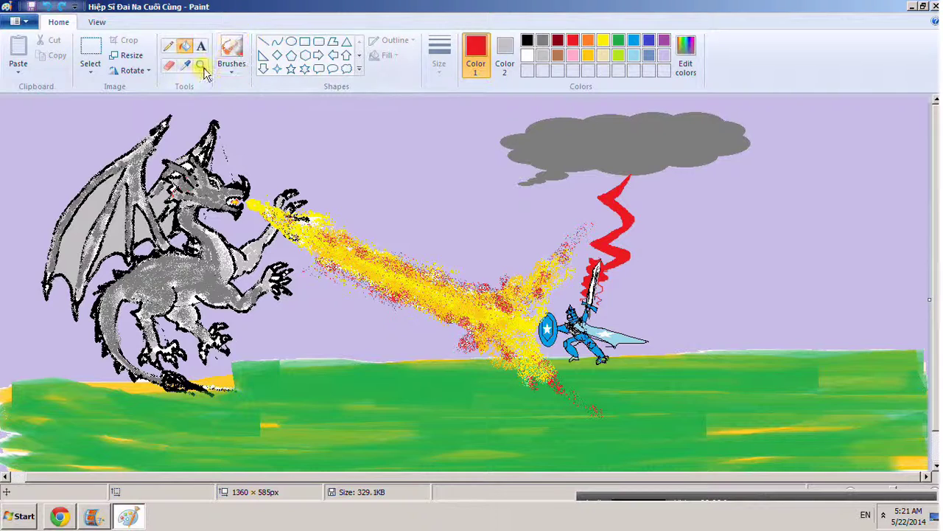
left_click(655, 297)
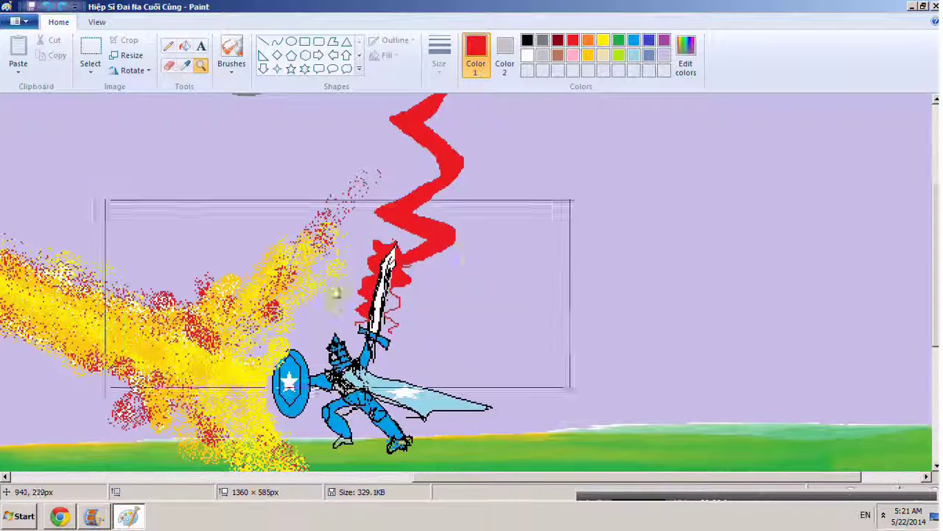
left_click(169, 46)
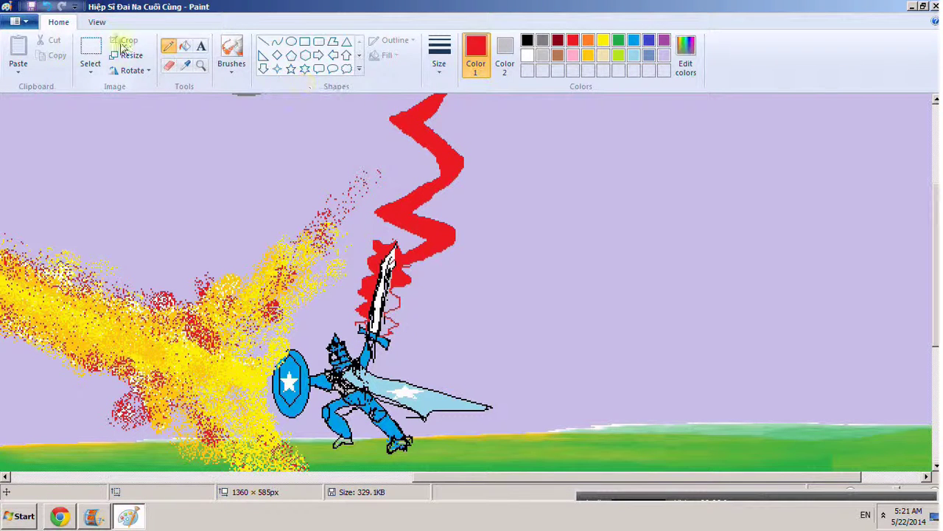
left_click(185, 46)
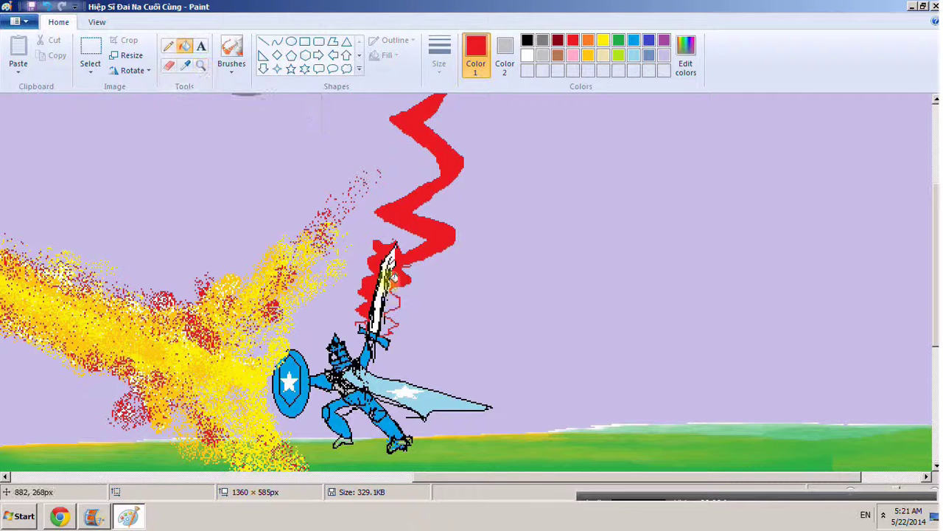
left_click(397, 295)
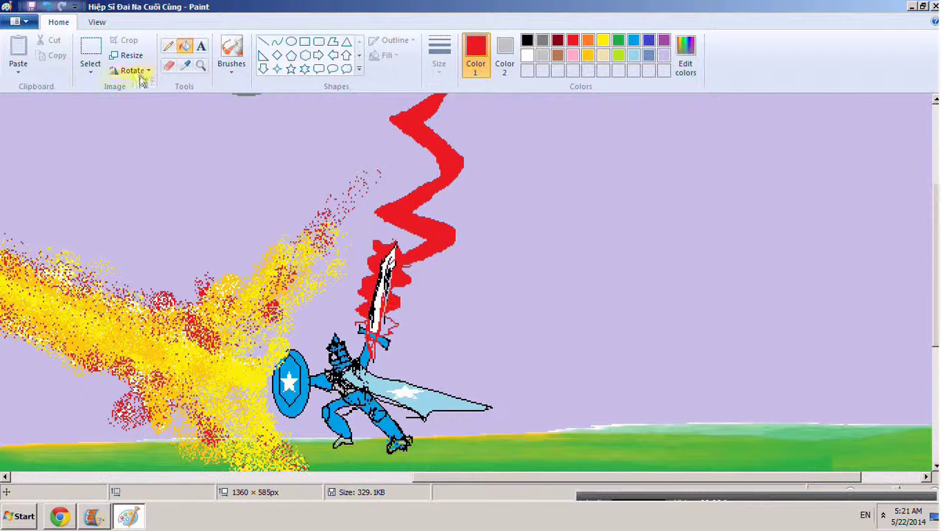
Step: Try filling the knight's sword with orange and undo the fills
left_click(587, 40)
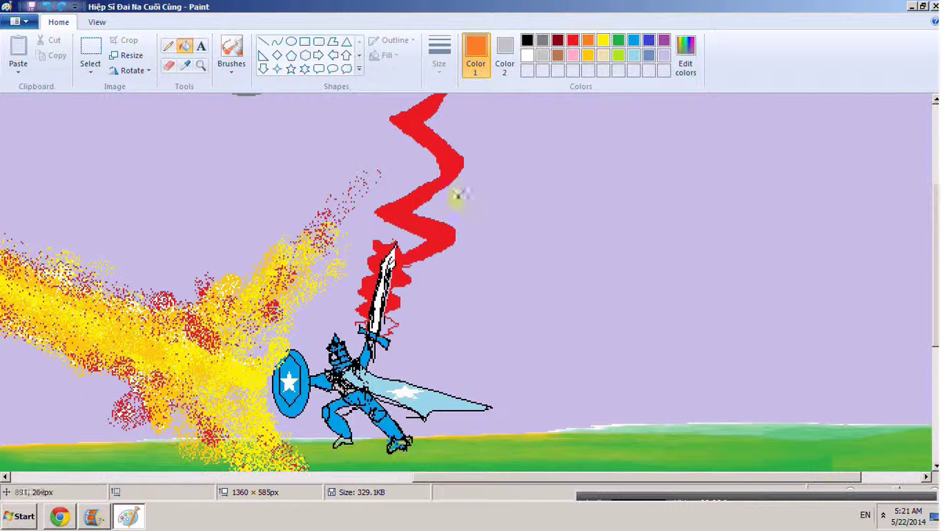
left_click(380, 298)
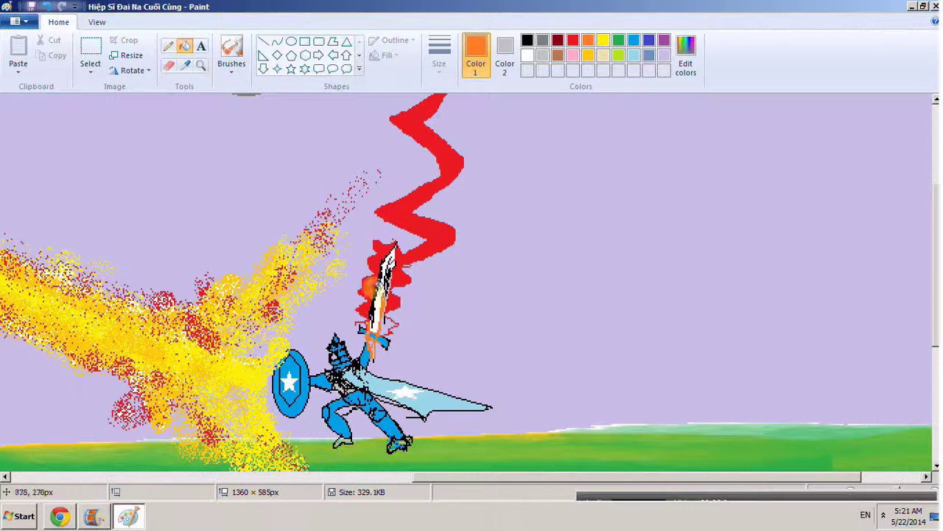
left_click(45, 6)
left_click(396, 251)
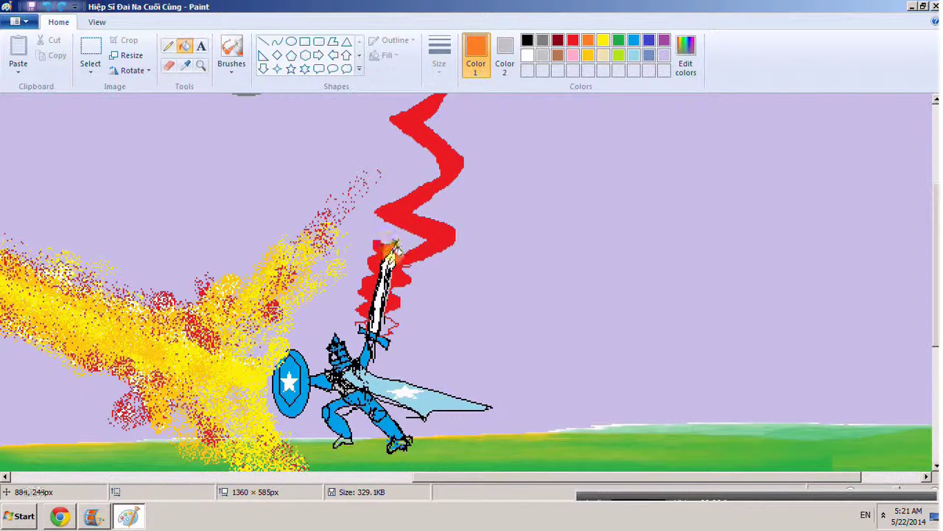
key("ctrl+y")
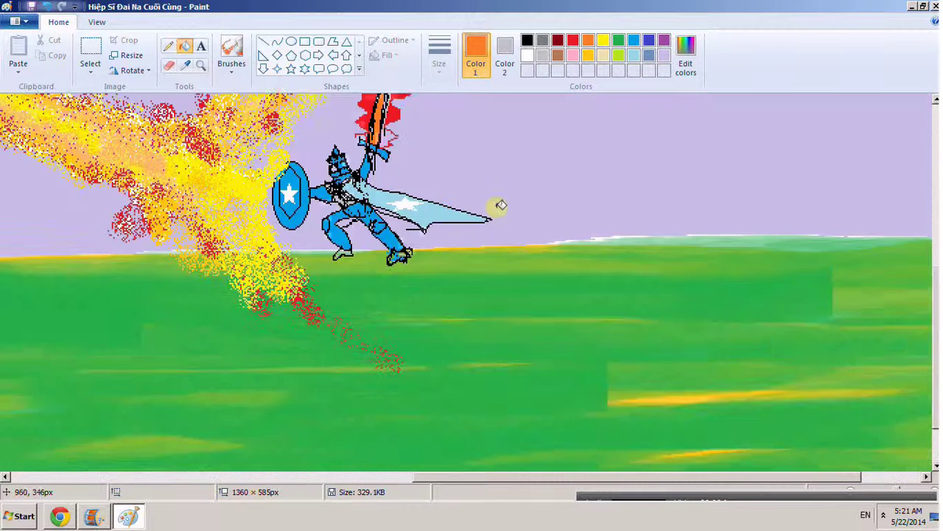
scroll(499, 207, "down", 3)
scroll(499, 206, "up", 3)
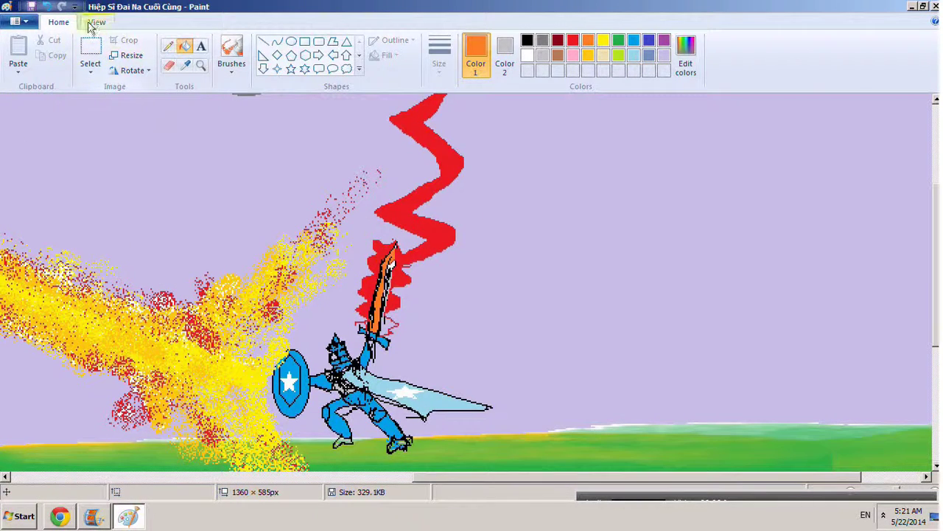
left_click(46, 7)
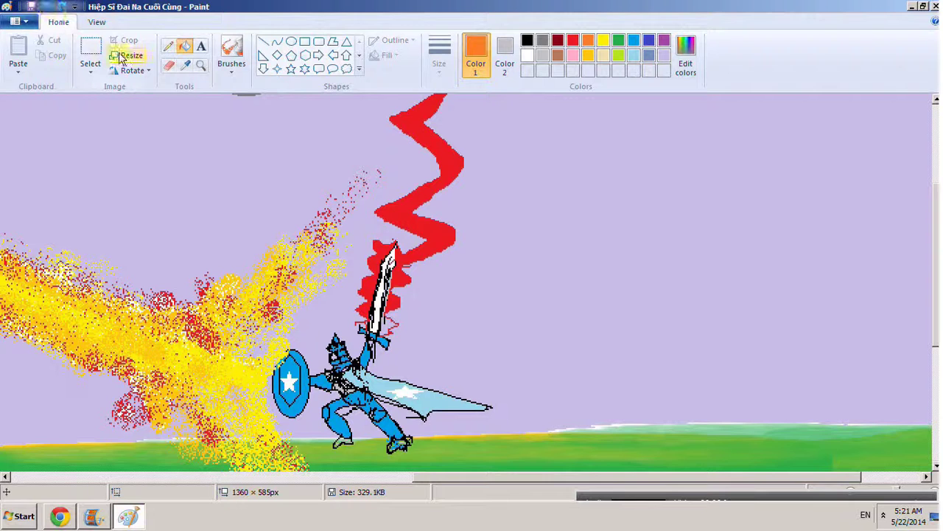
Step: Recolor the whole cloud purple, replacing a bright blue trial fill
left_click(200, 65)
right_click(449, 210)
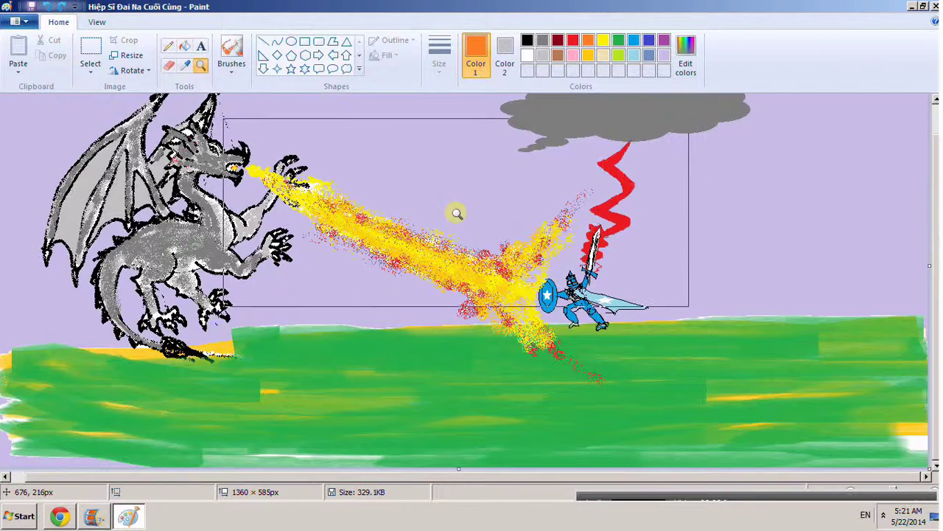
right_click(457, 213)
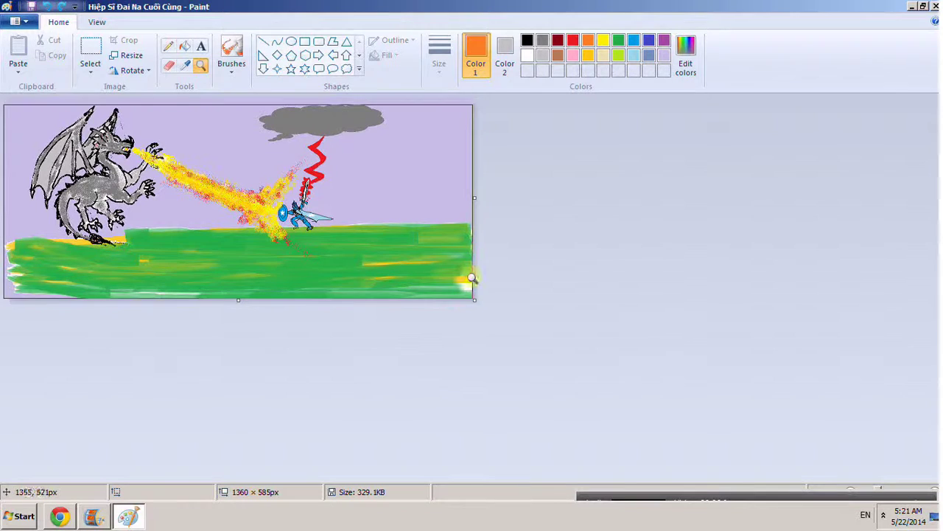
left_click(145, 125)
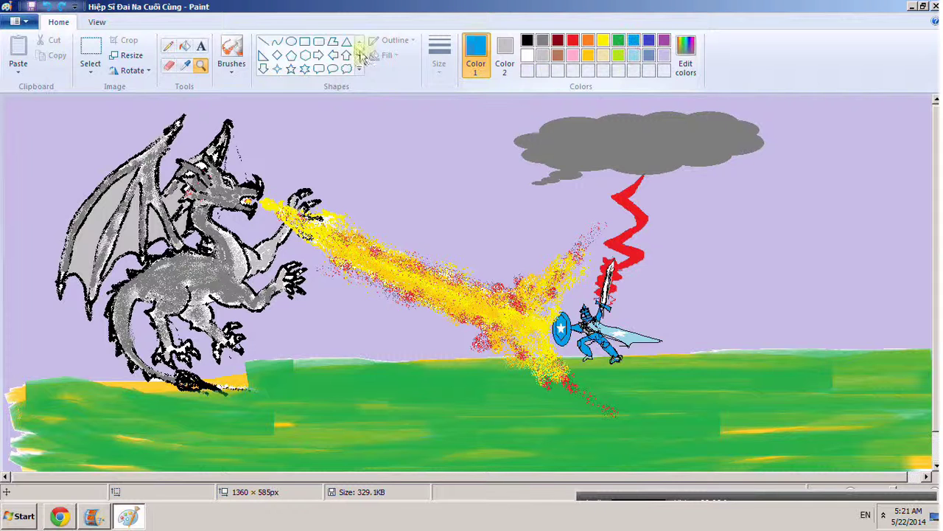
left_click(185, 45)
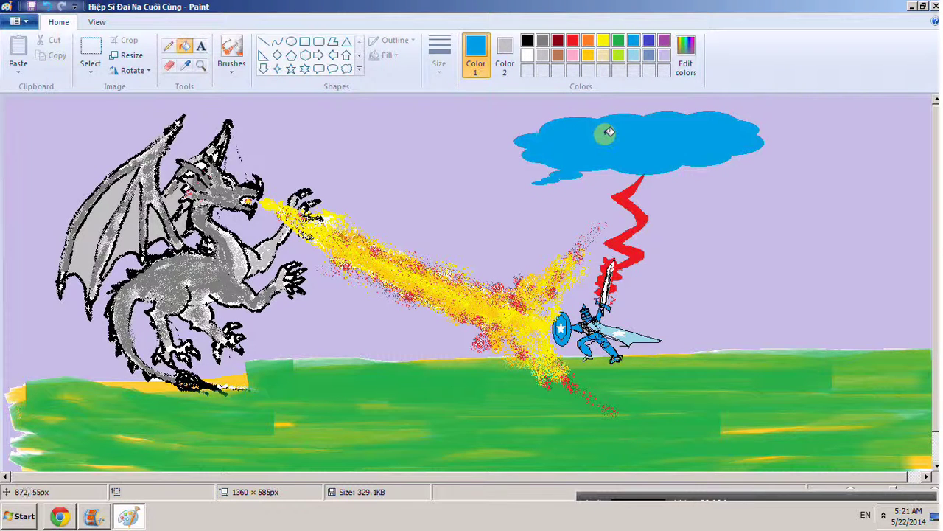
left_click(664, 40)
left_click(602, 127)
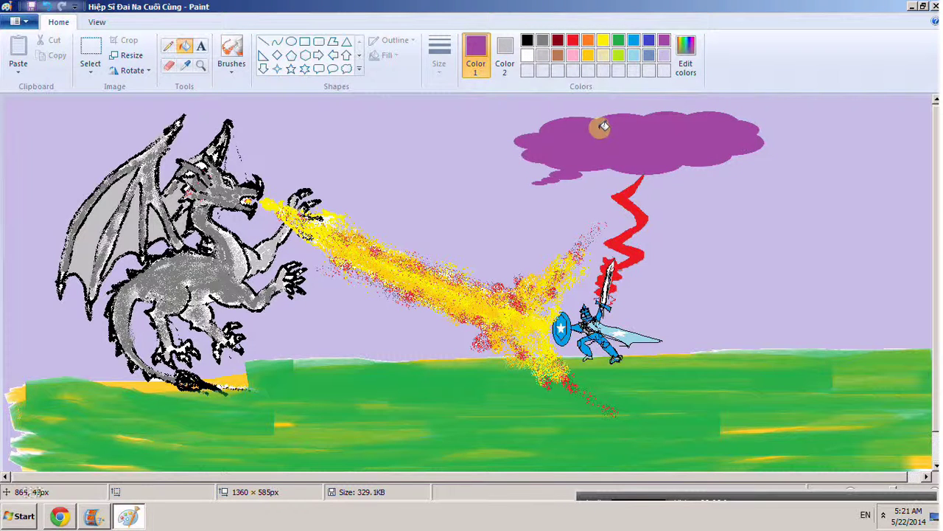
Step: Recolor the whole cloud dark red, undoing a lavender trial fill
left_click(664, 56)
left_click(663, 121)
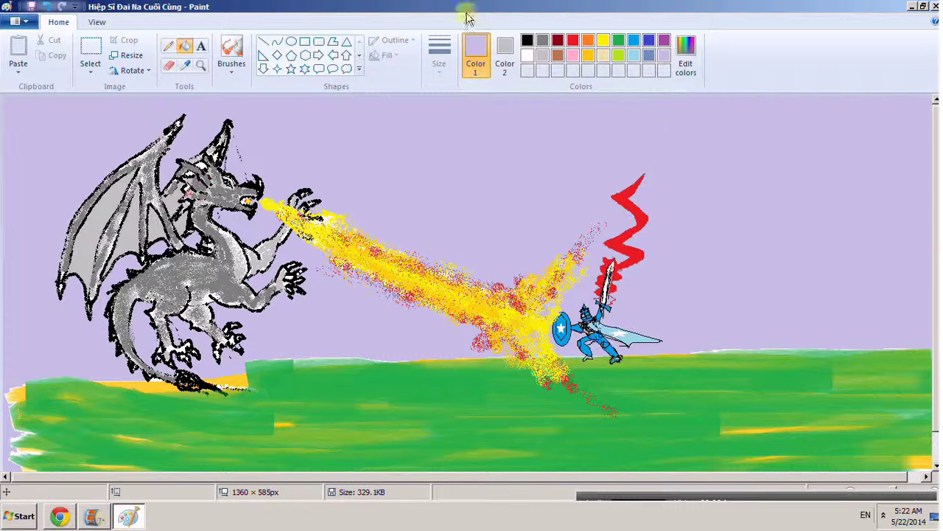
left_click(49, 7)
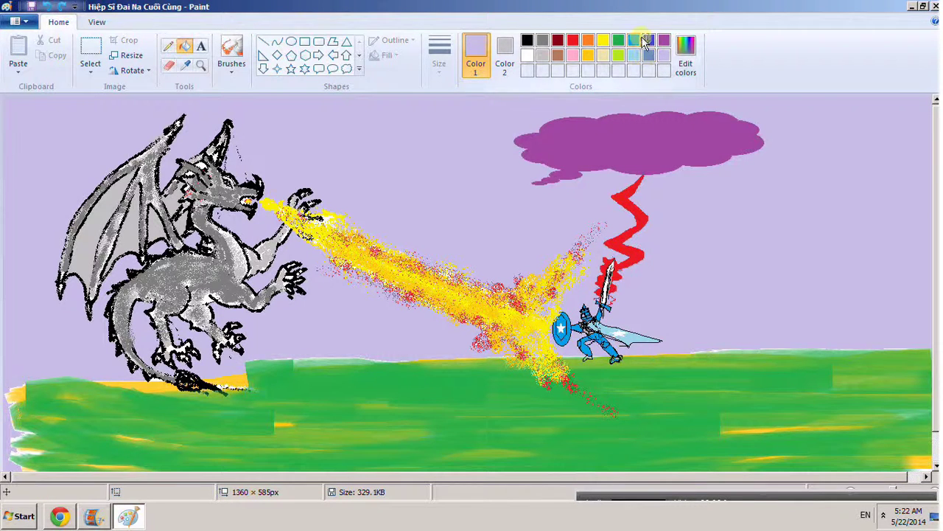
left_click(558, 40)
left_click(613, 124)
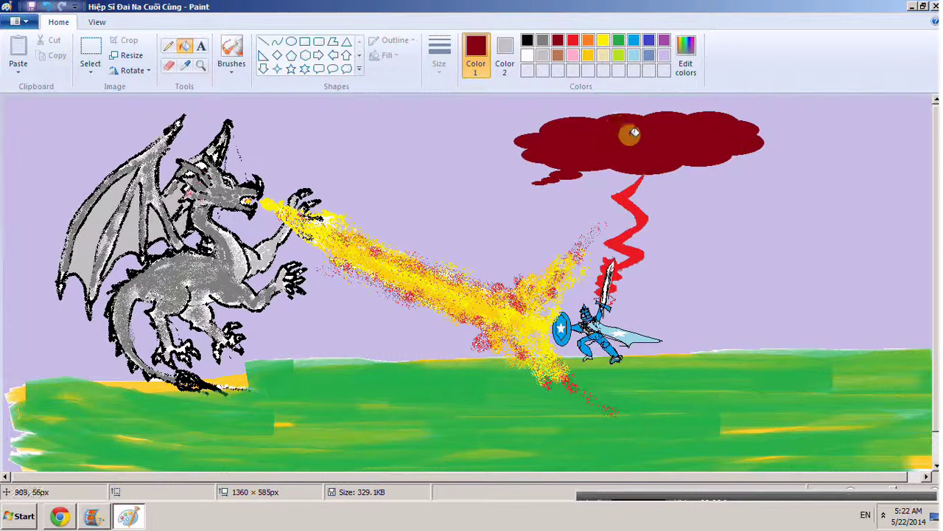
Step: Paint grey brush strokes across the middle of the cloud, undoing the first two attempts and leaving a dark red rim
left_click(542, 41)
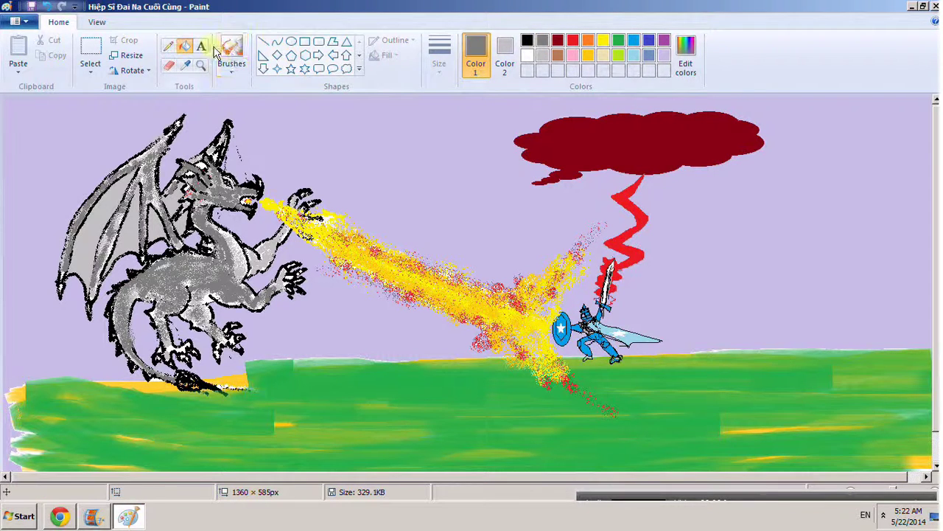
left_click(231, 68)
left_click(228, 120)
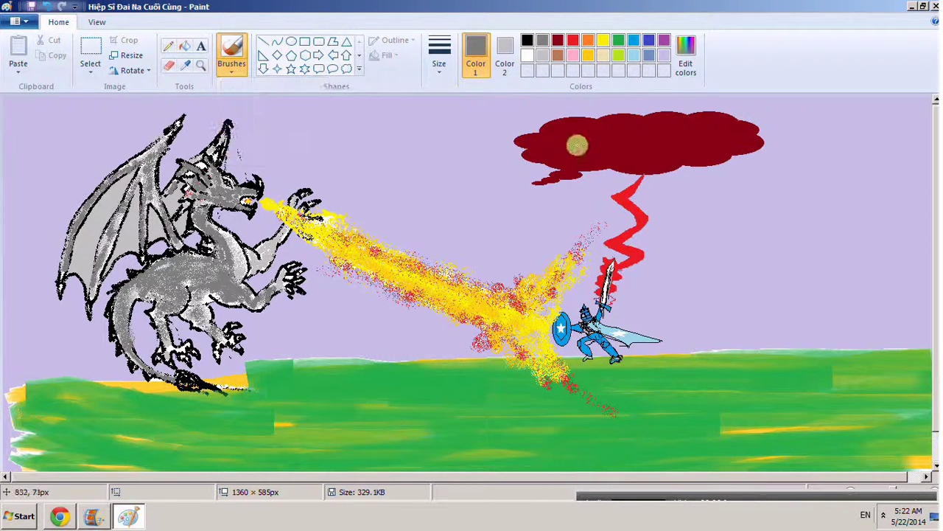
mouse_move(577, 145)
left_mouse_down()
mouse_move(657, 131)
mouse_move(652, 160)
mouse_move(668, 138)
mouse_move(741, 137)
mouse_move(519, 142)
mouse_move(560, 144)
left_mouse_up()
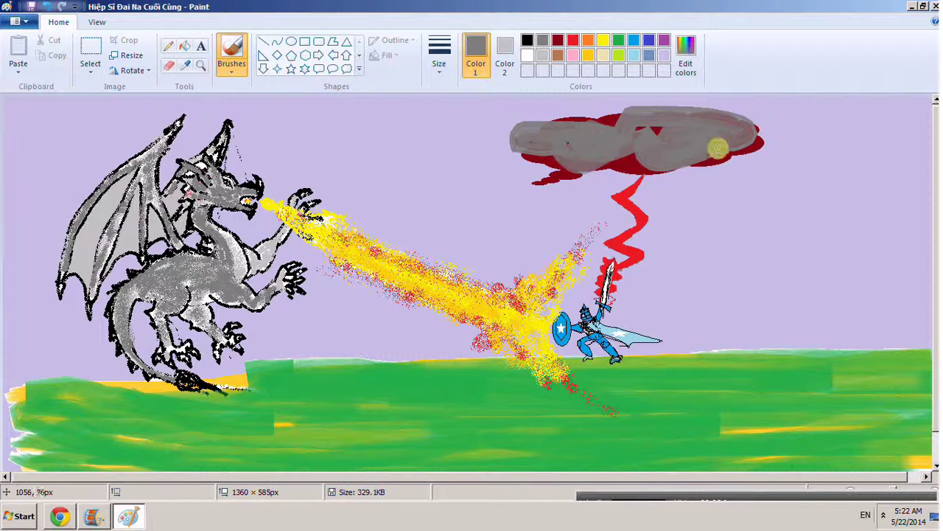
key("ctrl+z")
mouse_move(600, 155)
left_mouse_down()
mouse_move(589, 150)
mouse_move(669, 143)
left_mouse_up()
key("ctrl+z")
mouse_move(571, 144)
left_mouse_down()
mouse_move(607, 130)
mouse_move(711, 133)
mouse_move(579, 129)
mouse_move(566, 147)
mouse_move(696, 146)
mouse_move(717, 137)
mouse_move(705, 152)
mouse_move(604, 151)
mouse_move(717, 139)
mouse_move(553, 136)
mouse_move(631, 121)
mouse_move(706, 134)
mouse_move(546, 132)
mouse_move(553, 150)
mouse_move(572, 151)
mouse_move(570, 165)
mouse_move(557, 166)
mouse_move(562, 125)
mouse_move(737, 133)
left_mouse_up()
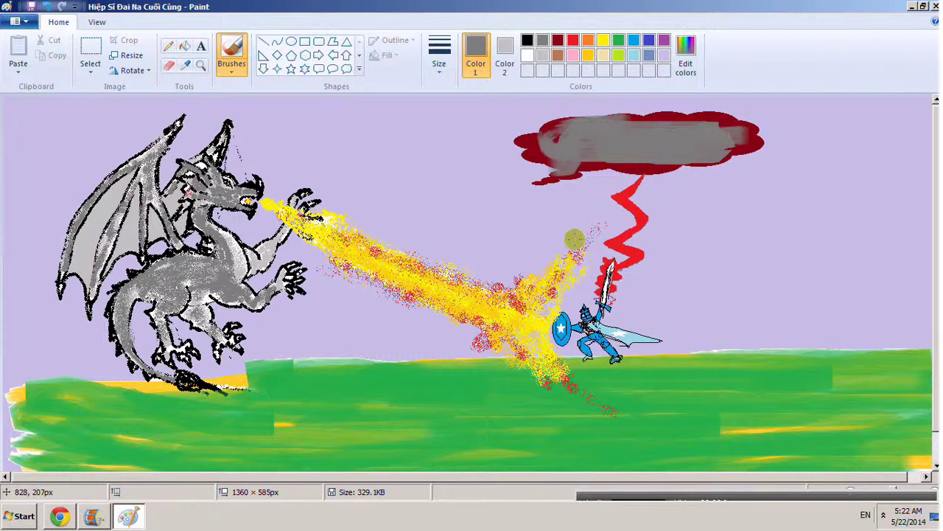
scroll(511, 229, "down", 2)
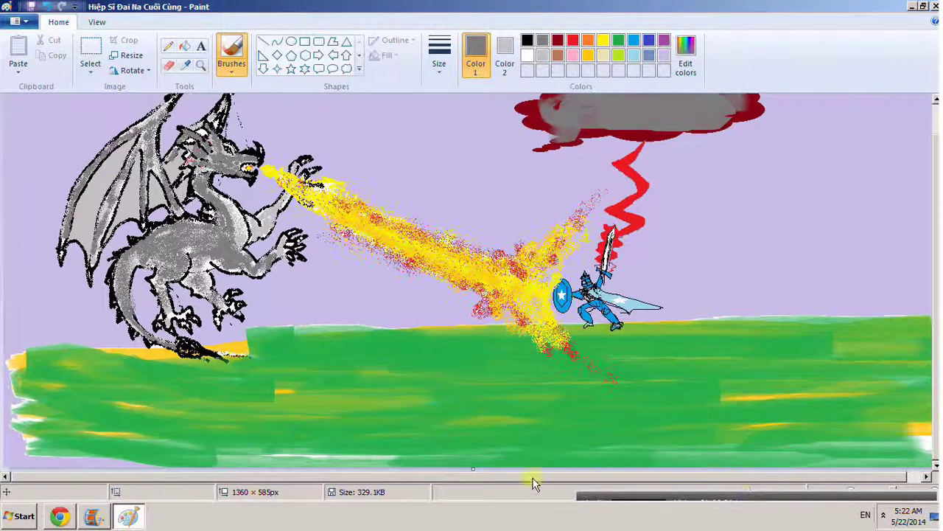
scroll(442, 370, "up", 2)
scroll(442, 369, "down", 2)
scroll(376, 338, "up", 2)
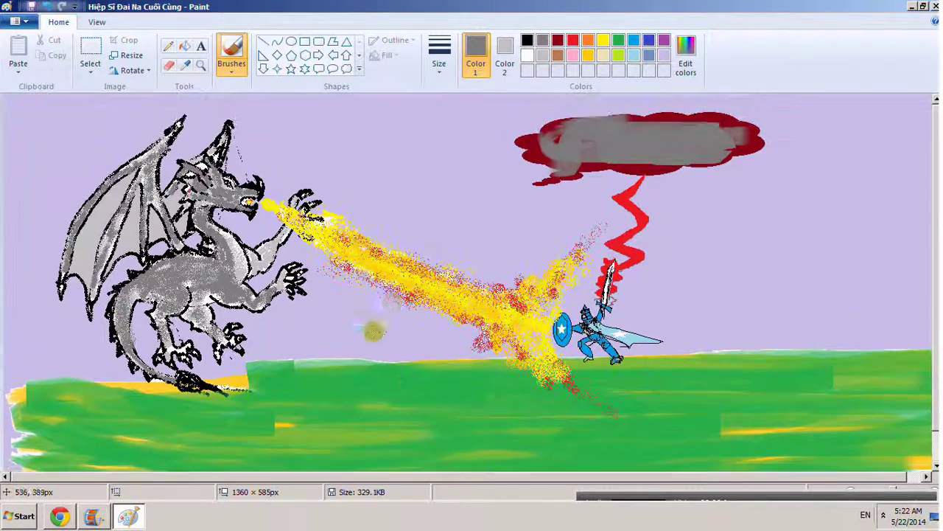
Step: Fill the lavender sky with black, including the area below the flame and the enclosed pockets around the dragon and knight
left_click(527, 40)
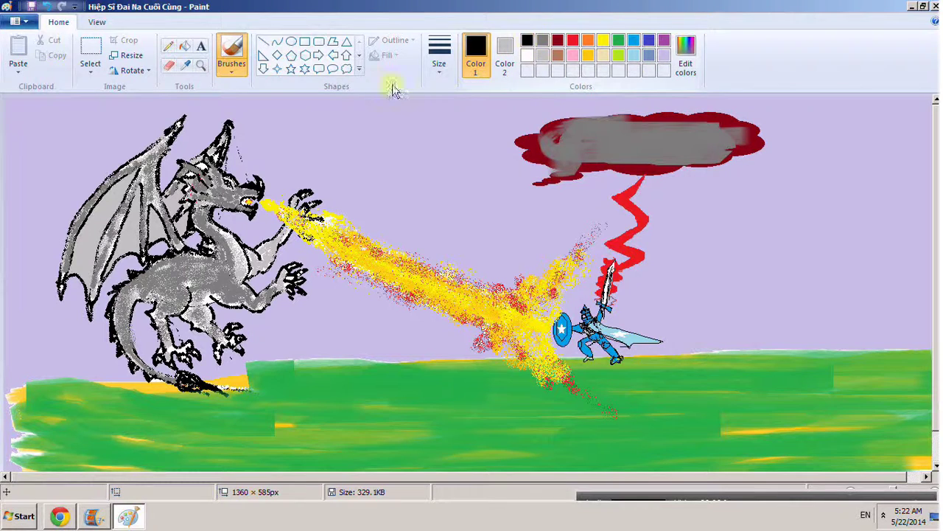
left_click(183, 48)
left_click(383, 157)
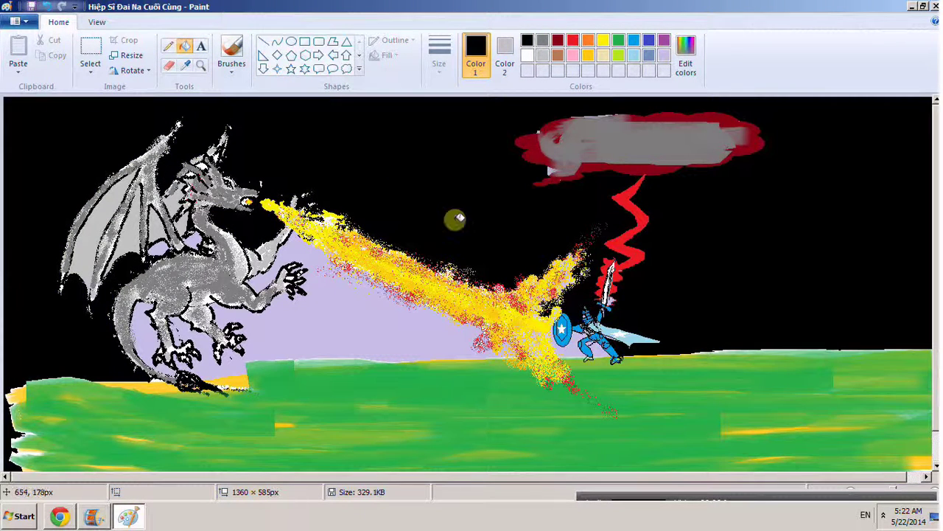
left_click(370, 298)
left_click(144, 326)
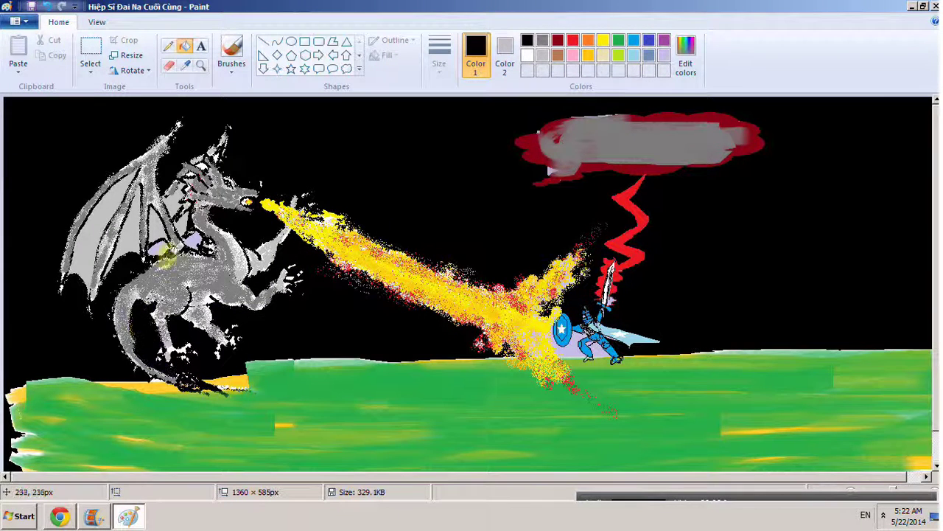
left_click(188, 240)
left_click(161, 249)
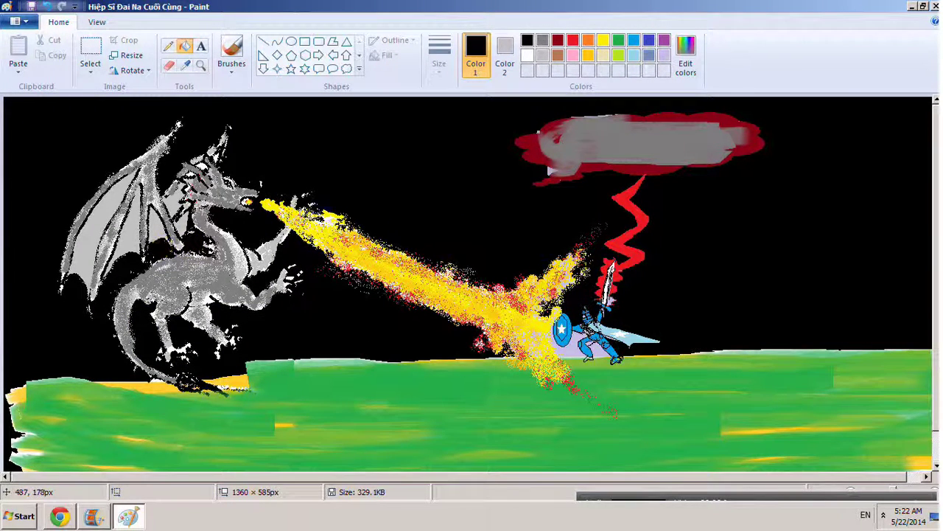
left_click(577, 348)
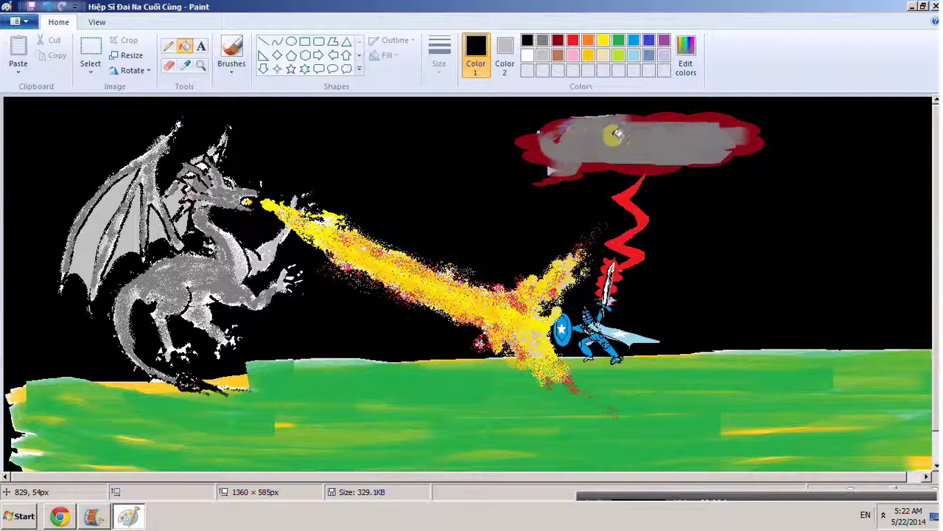
scroll(474, 171, "down", 1)
scroll(473, 171, "up", 1)
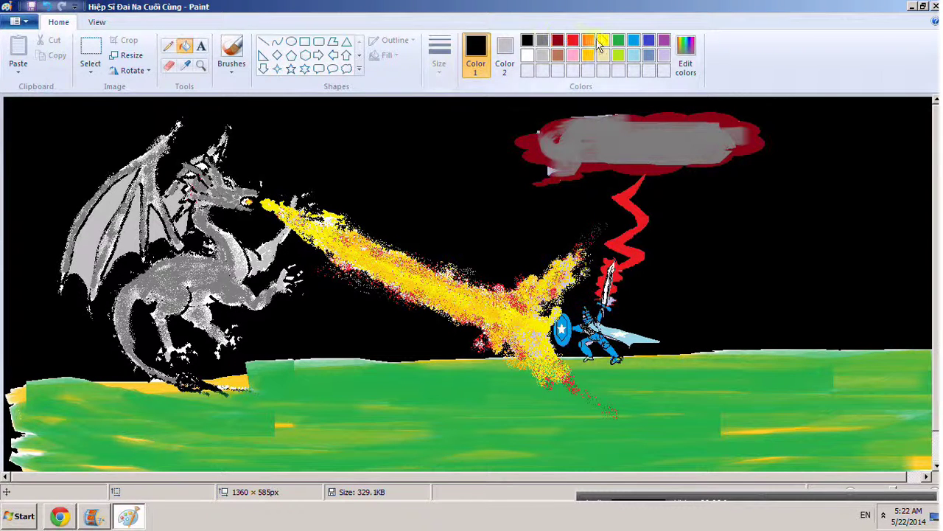
Step: Draw six small white five-point stars and a white circle about 31 px across in the sky between the dragon and the cloud
left_click(291, 69)
mouse_move(346, 112)
left_mouse_down()
mouse_move(371, 138)
mouse_move(362, 126)
mouse_move(350, 131)
left_mouse_up()
left_click(527, 55)
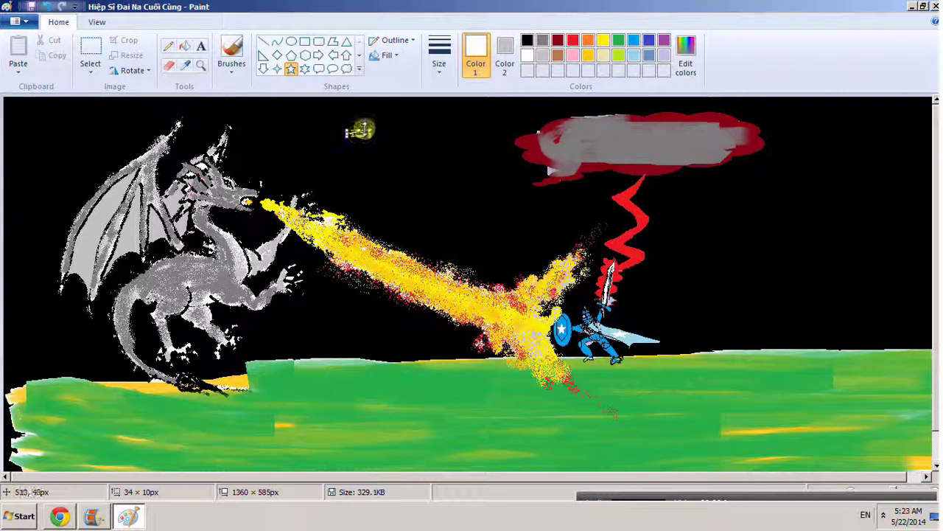
left_click_drag(361, 133, 386, 160)
left_click_drag(425, 105, 435, 125)
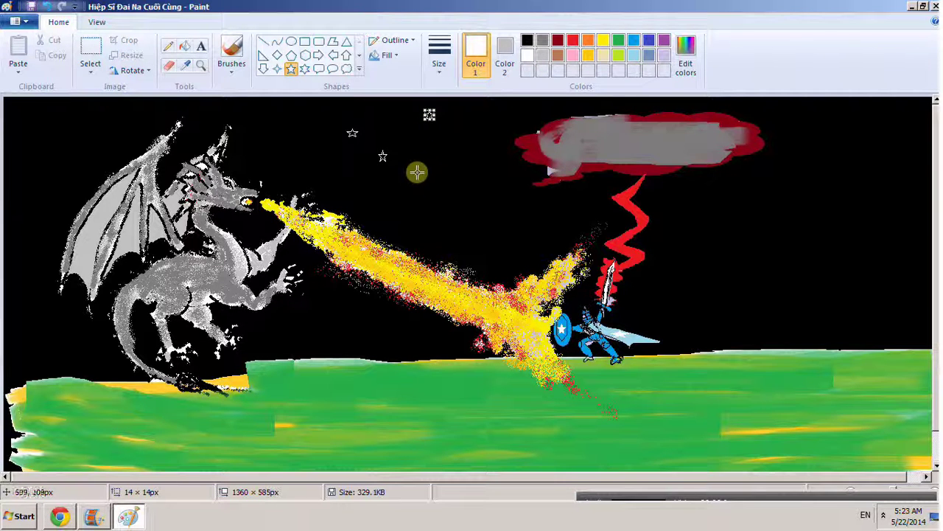
left_click_drag(417, 177, 427, 185)
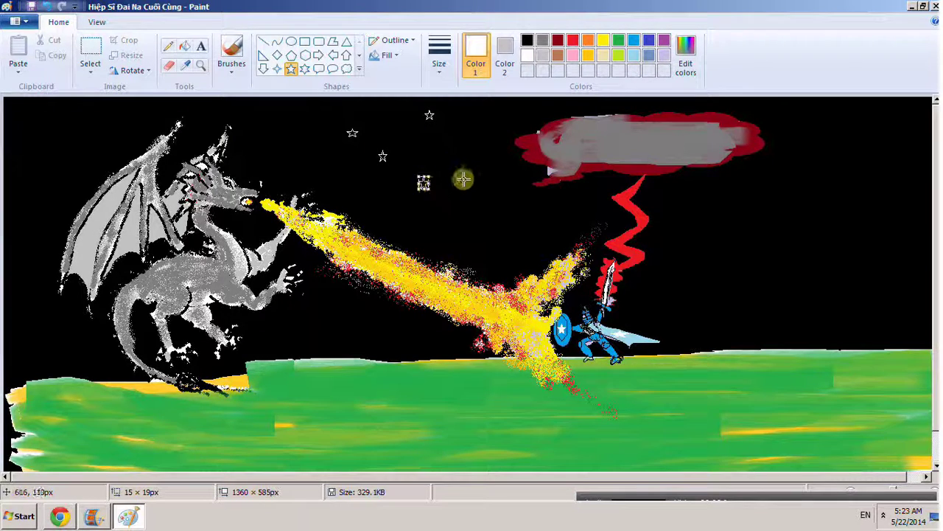
mouse_move(439, 140)
left_mouse_down()
mouse_move(452, 159)
mouse_move(446, 152)
left_mouse_up()
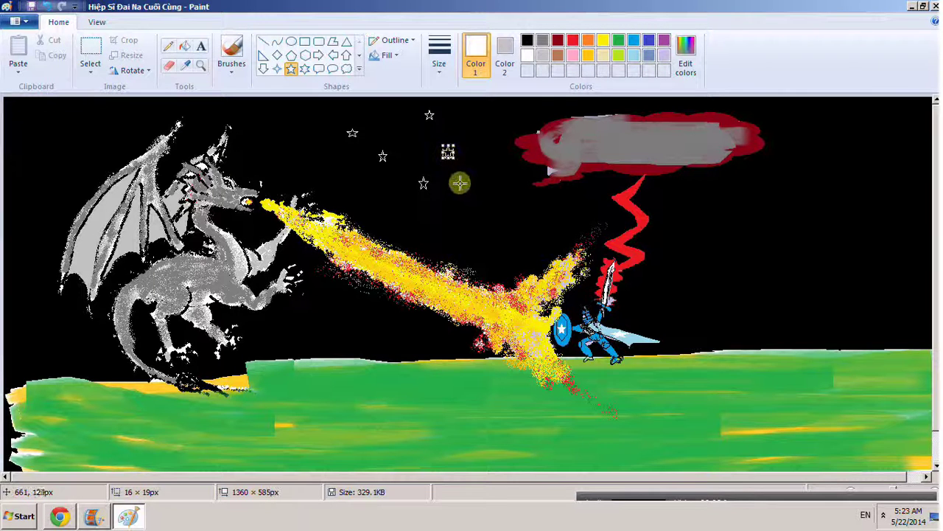
mouse_move(460, 184)
left_mouse_down()
mouse_move(474, 201)
mouse_move(468, 195)
left_mouse_up()
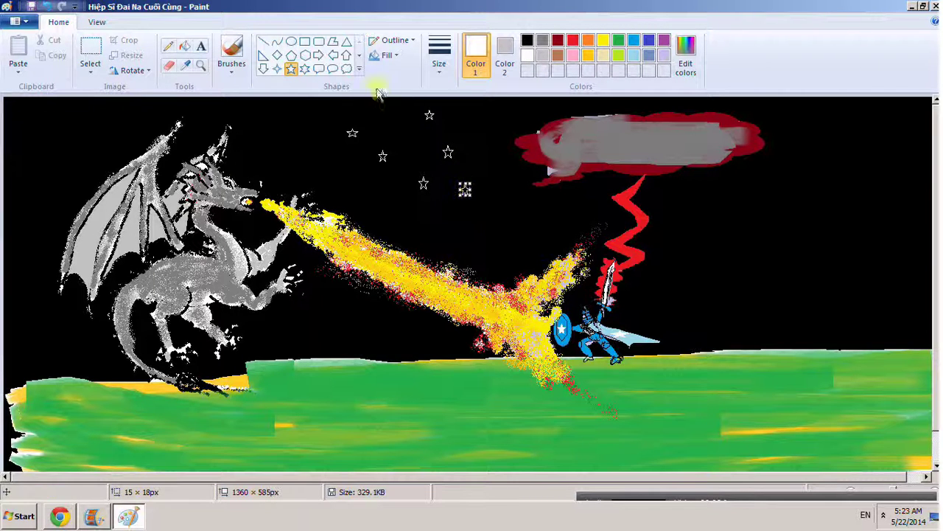
left_click(291, 41)
left_click_drag(387, 118, 407, 137)
Step: Fill the six outlined stars with white
left_click(200, 65)
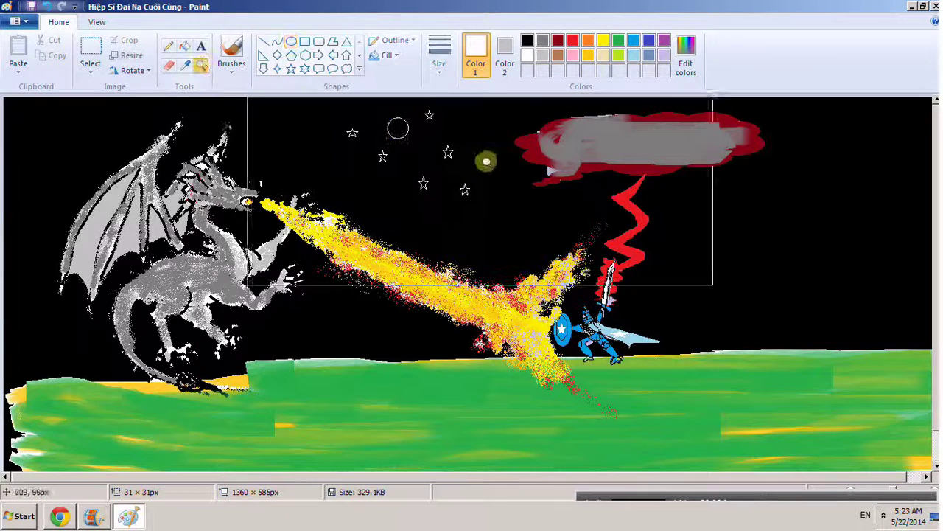
left_click(479, 158)
left_click(410, 116)
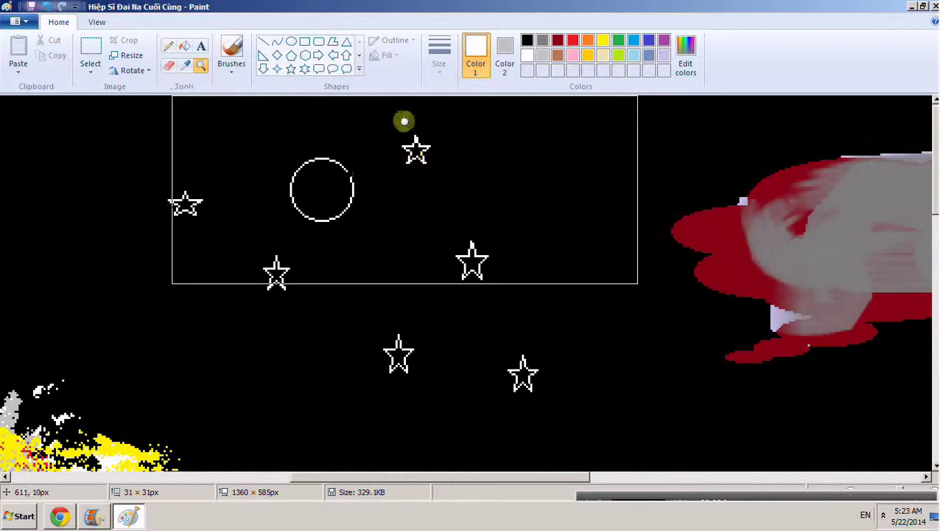
left_click(185, 47)
left_click(415, 146)
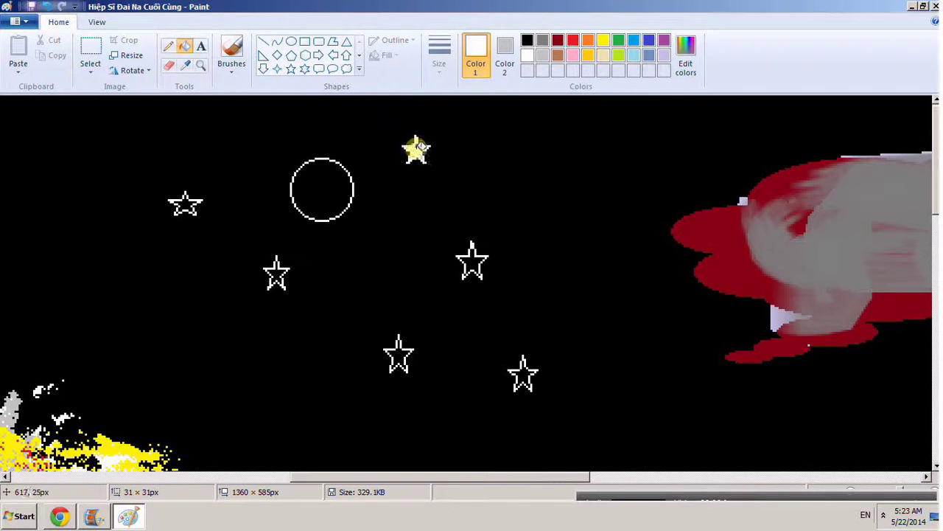
left_click(471, 260)
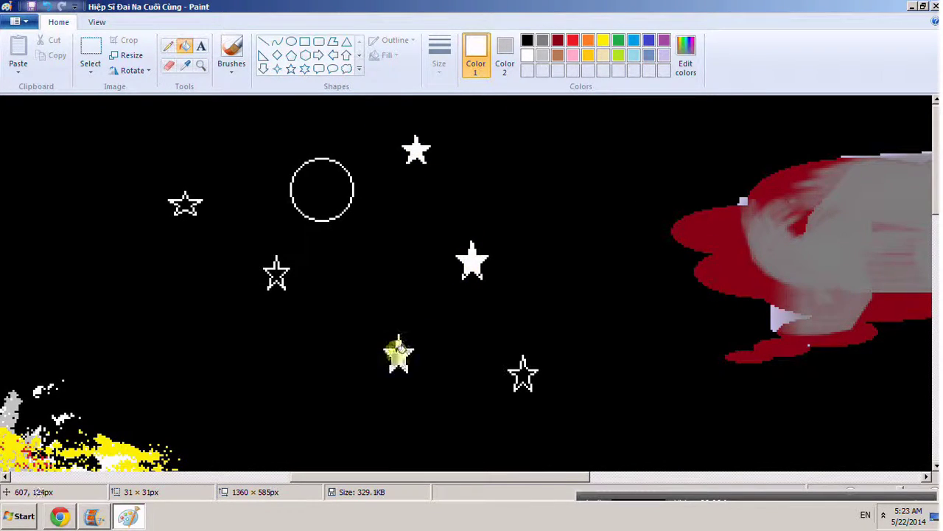
left_click(275, 270)
left_click(188, 199)
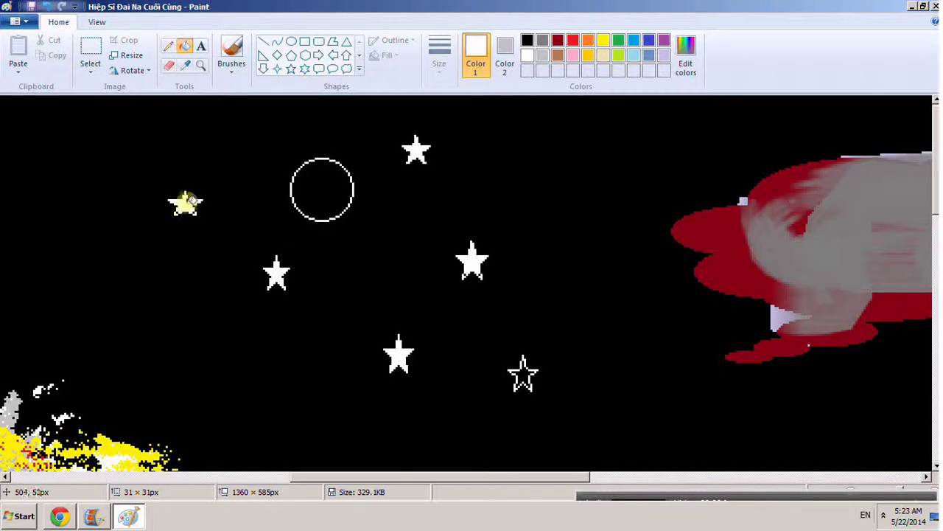
left_click(525, 371)
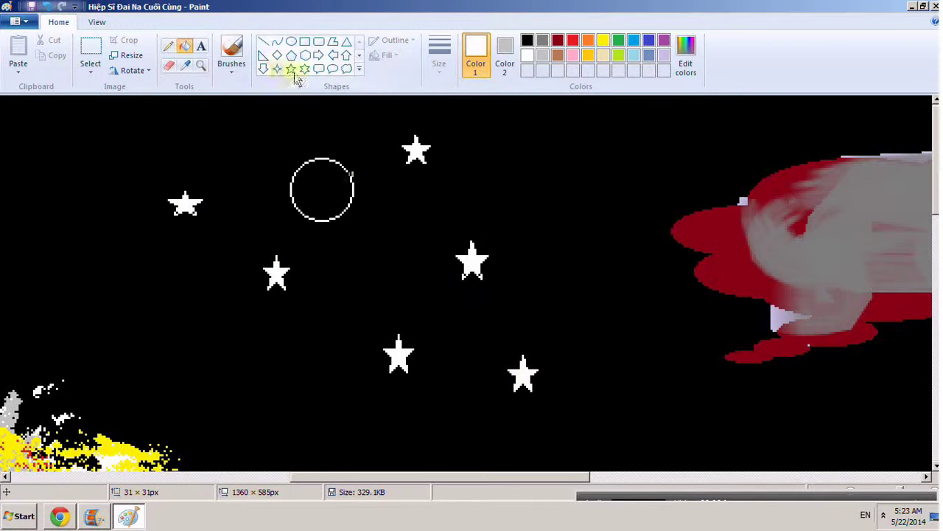
Step: Draw a curve about 11 × 32 px inside the circle, undoing a first try, and fill the crescent on the cloud's side with yellow
left_click(277, 42)
mouse_move(325, 158)
left_mouse_down()
mouse_move(326, 223)
mouse_move(322, 177)
mouse_move(301, 169)
left_mouse_up()
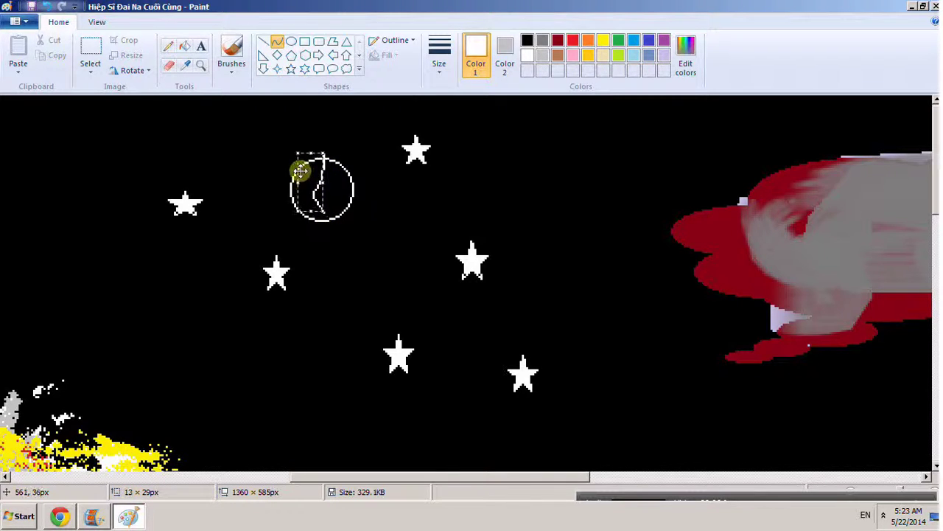
left_click(47, 7)
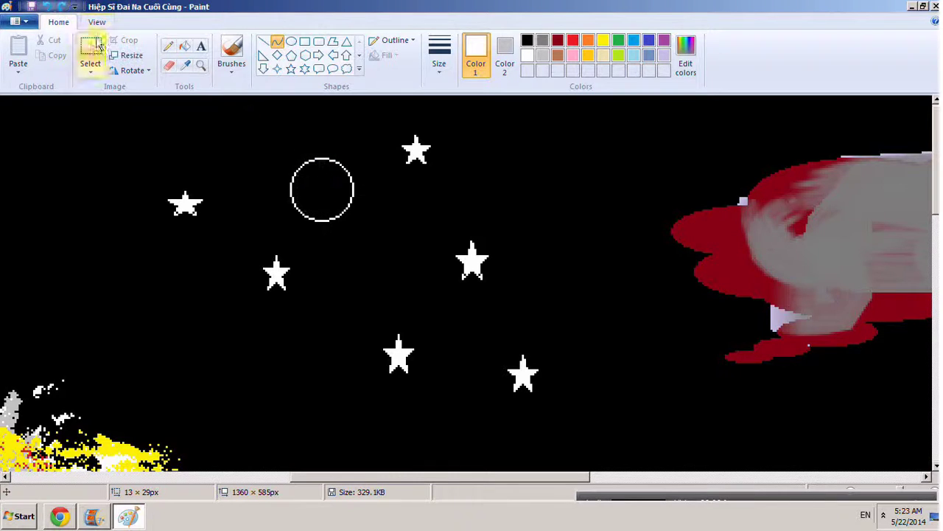
left_click_drag(319, 160, 341, 165)
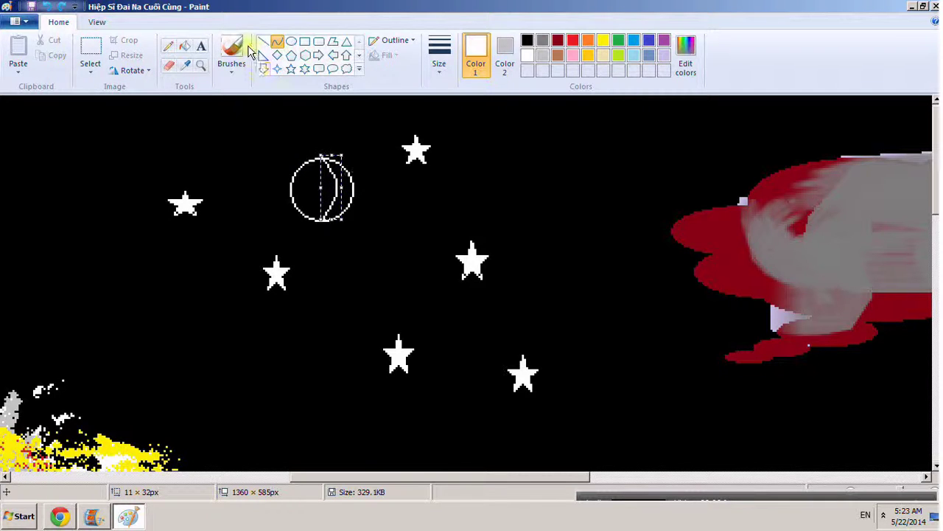
left_click(185, 46)
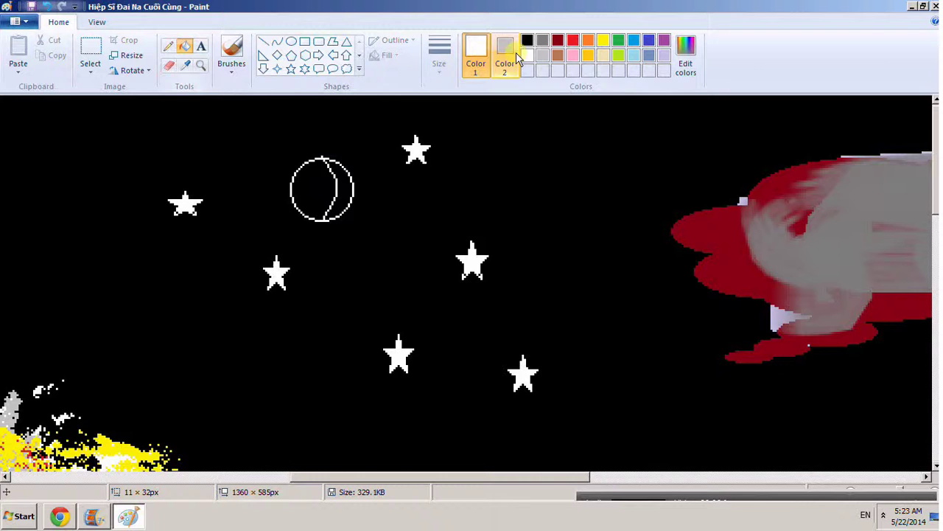
left_click(603, 40)
left_click(336, 197)
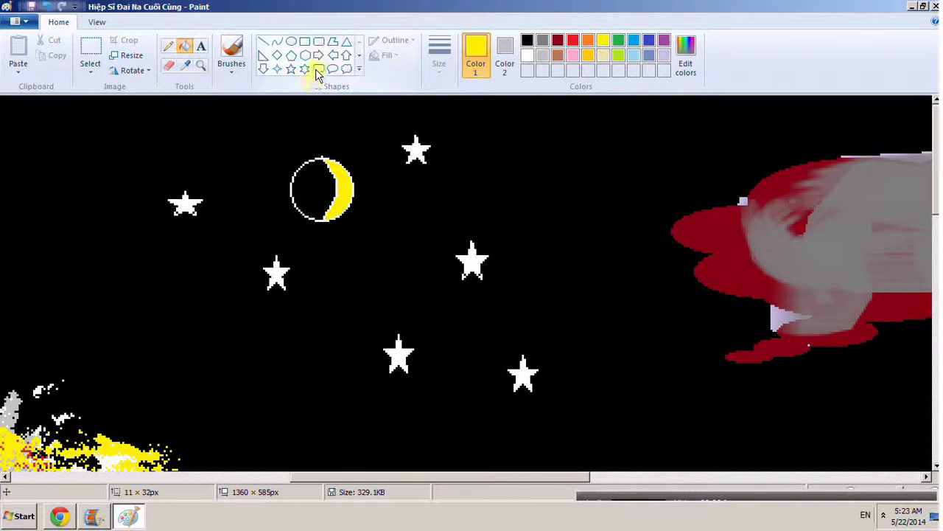
Step: Paint over the moon's white circle outline with a black calligraphy brush, leaving only the yellow crescent
left_click(185, 47)
left_click(527, 40)
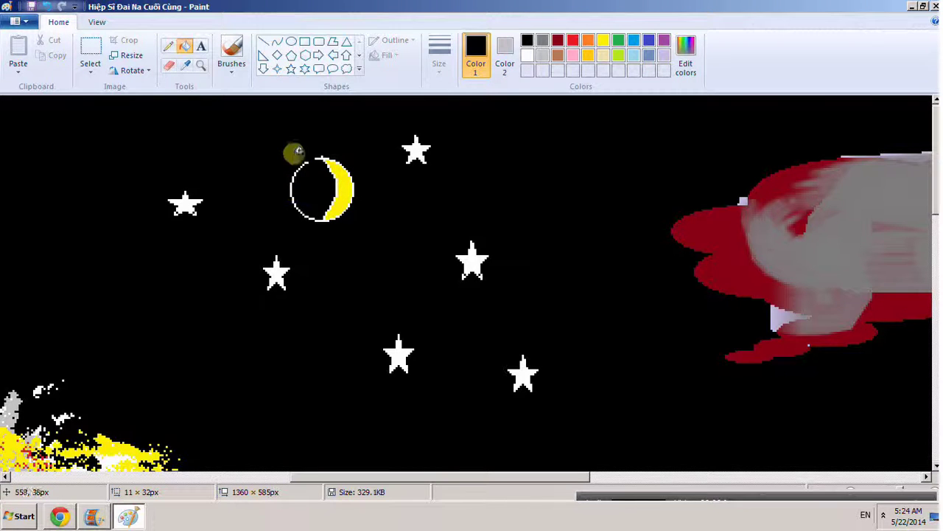
left_click(232, 65)
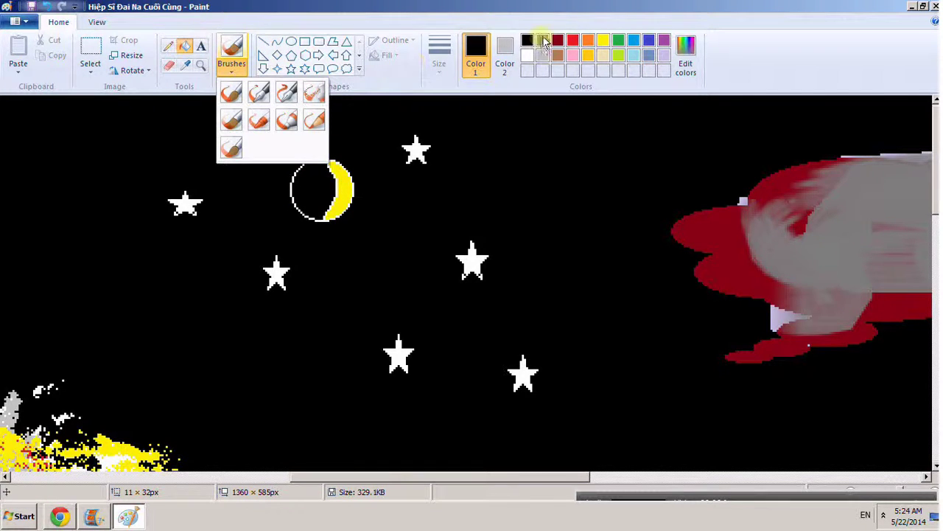
left_click(259, 92)
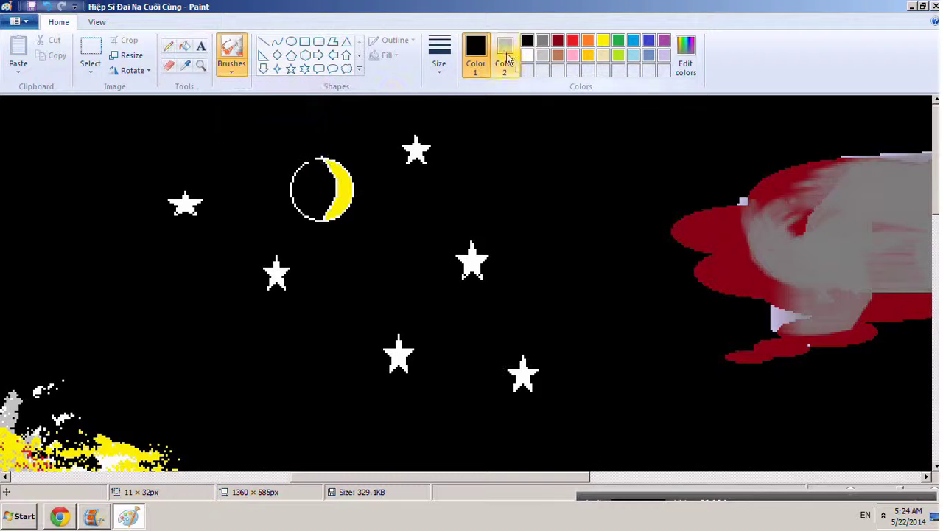
mouse_move(313, 157)
left_mouse_down()
mouse_move(301, 168)
mouse_move(295, 162)
mouse_move(294, 204)
left_mouse_up()
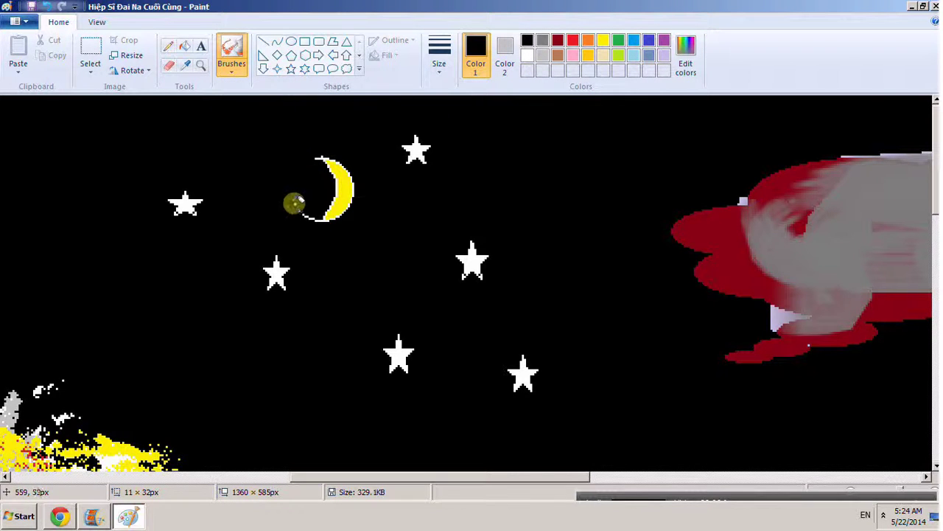
left_click(438, 63)
left_click(453, 157)
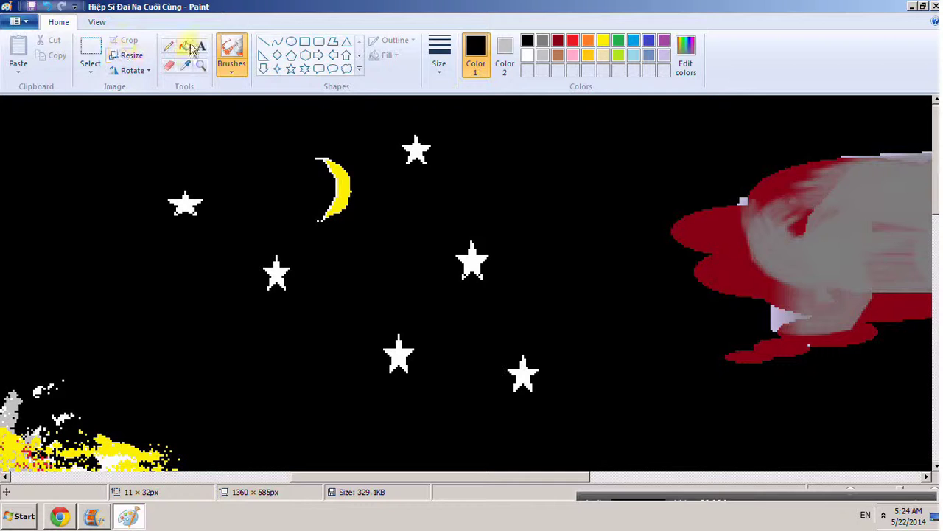
Step: Save the picture
right_click(214, 85)
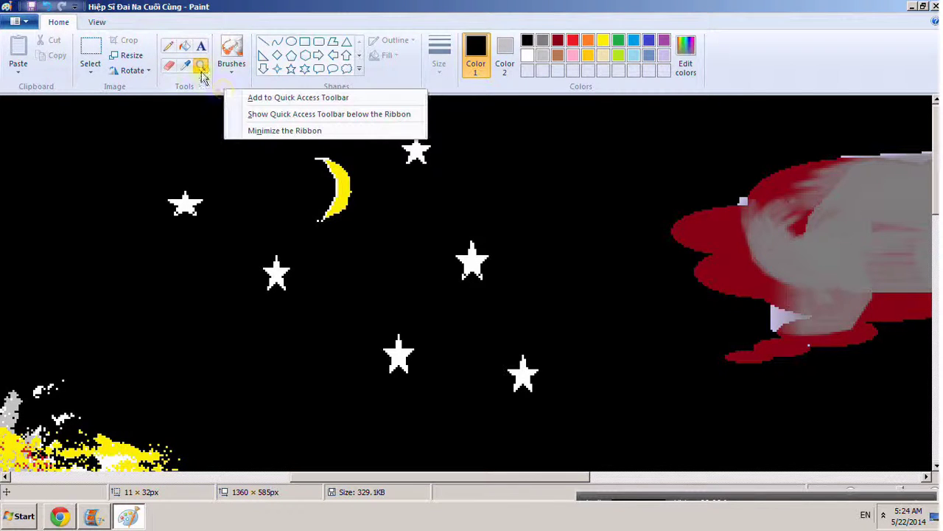
left_click(205, 83)
left_click(201, 64)
right_click(240, 158)
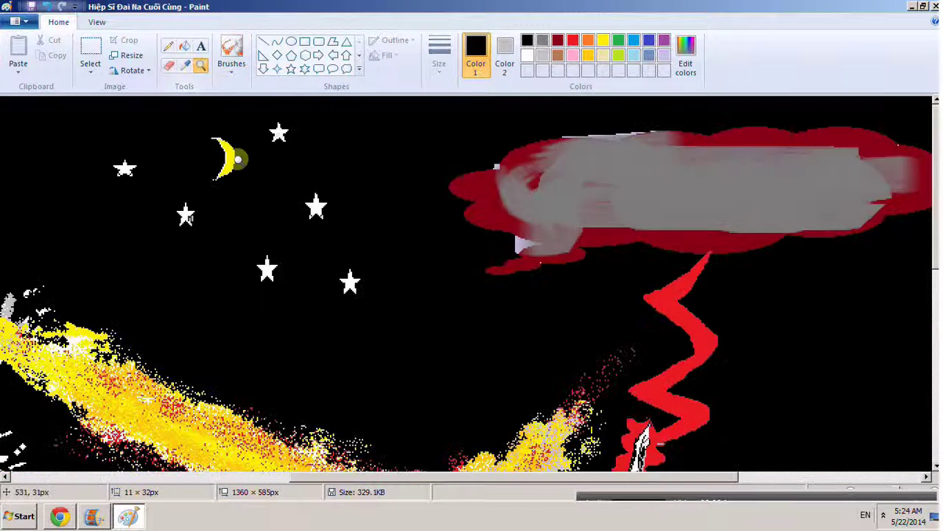
left_click(14, 22)
left_click(38, 105)
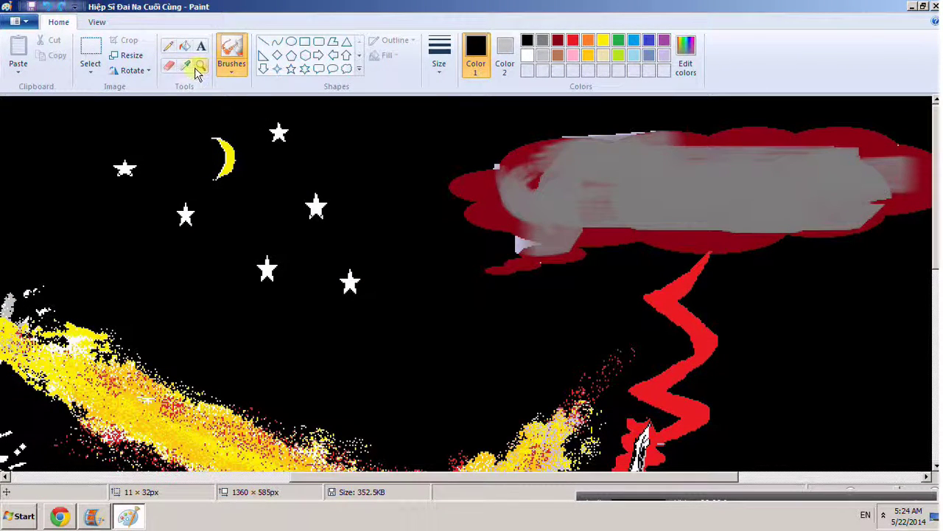
Step: Paint over the whole dark red cloud with the grey watercolor brush, extending soft strokes past its edges
left_click(200, 65)
right_click(262, 153)
left_click(590, 154)
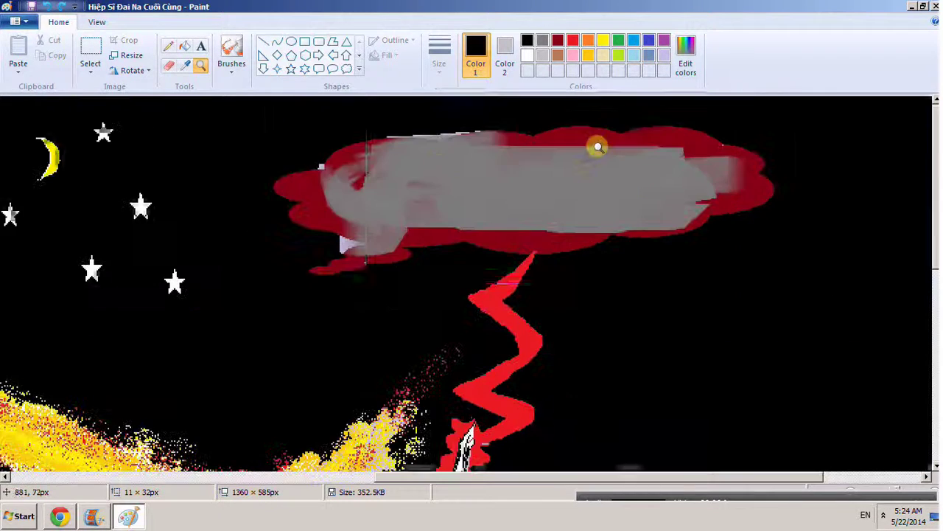
left_click(435, 190)
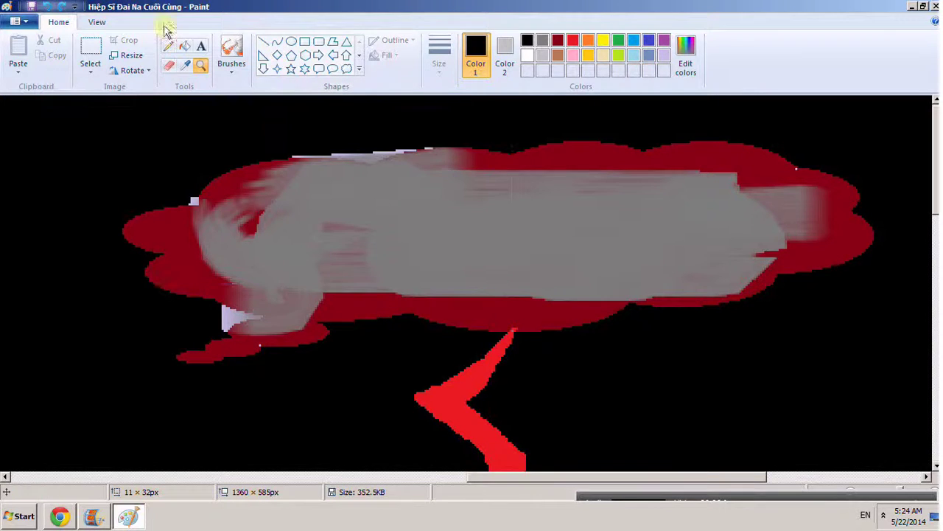
left_click(228, 70)
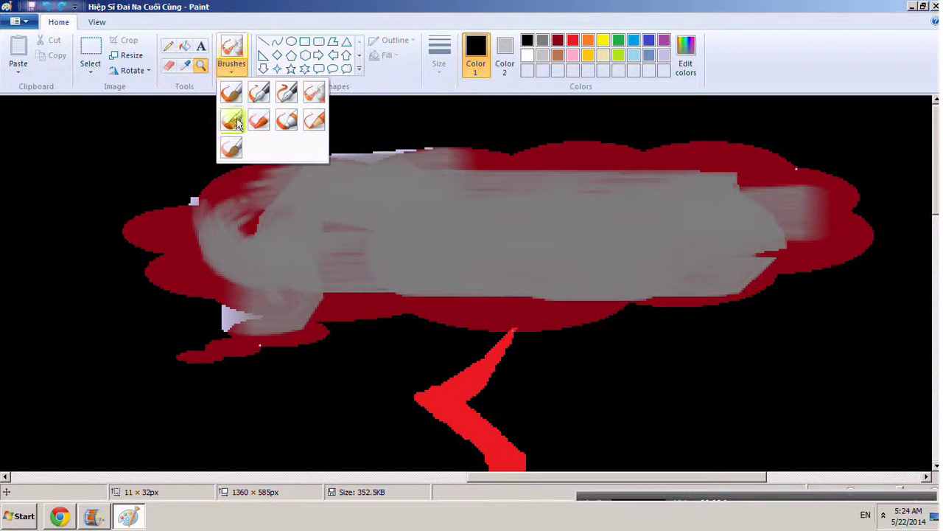
left_click(236, 145)
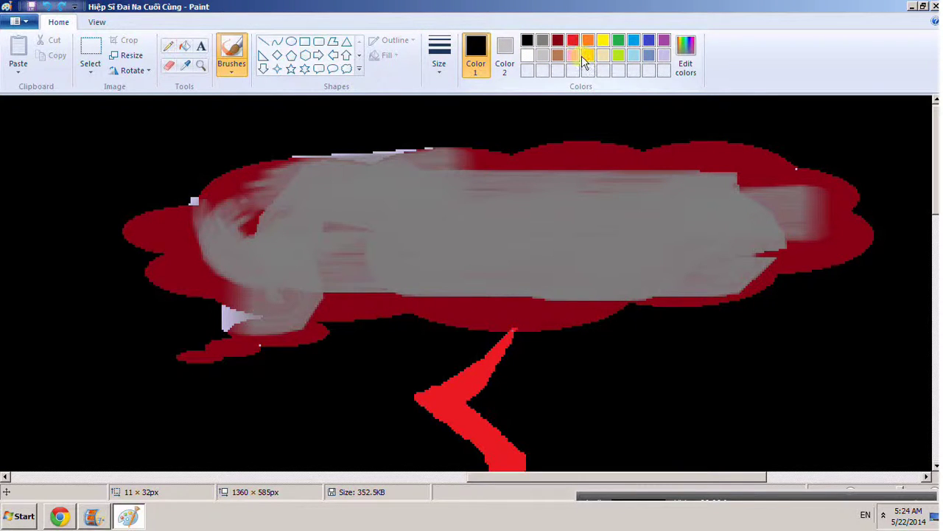
left_click(543, 40)
mouse_move(280, 207)
left_mouse_down()
mouse_move(235, 233)
mouse_move(285, 191)
mouse_move(203, 265)
mouse_move(162, 202)
mouse_move(248, 272)
mouse_move(205, 288)
mouse_move(266, 215)
mouse_move(296, 302)
mouse_move(187, 313)
mouse_move(330, 174)
mouse_move(346, 203)
mouse_move(301, 187)
mouse_move(380, 188)
mouse_move(328, 155)
mouse_move(311, 210)
mouse_move(426, 166)
mouse_move(550, 167)
mouse_move(667, 199)
mouse_move(586, 168)
mouse_move(613, 117)
mouse_move(683, 139)
mouse_move(590, 139)
mouse_move(590, 166)
mouse_move(607, 141)
mouse_move(545, 214)
mouse_move(566, 149)
mouse_move(405, 264)
mouse_move(501, 284)
mouse_move(356, 301)
mouse_move(554, 271)
mouse_move(737, 265)
mouse_move(678, 302)
mouse_move(736, 279)
mouse_move(775, 191)
mouse_move(733, 173)
mouse_move(757, 189)
mouse_move(640, 225)
mouse_move(702, 143)
mouse_move(649, 143)
mouse_move(764, 189)
mouse_move(745, 173)
mouse_move(611, 207)
mouse_move(494, 196)
mouse_move(446, 271)
mouse_move(625, 290)
mouse_move(288, 261)
mouse_move(209, 300)
mouse_move(235, 324)
mouse_move(296, 293)
mouse_move(353, 311)
mouse_move(277, 314)
mouse_move(344, 302)
mouse_move(333, 285)
mouse_move(309, 283)
mouse_move(275, 313)
mouse_move(188, 321)
mouse_move(180, 346)
mouse_move(237, 333)
mouse_move(255, 359)
mouse_move(803, 196)
mouse_move(833, 240)
mouse_move(821, 199)
mouse_move(769, 226)
mouse_move(751, 160)
mouse_move(280, 161)
mouse_move(235, 214)
mouse_move(171, 249)
mouse_move(505, 233)
left_mouse_up()
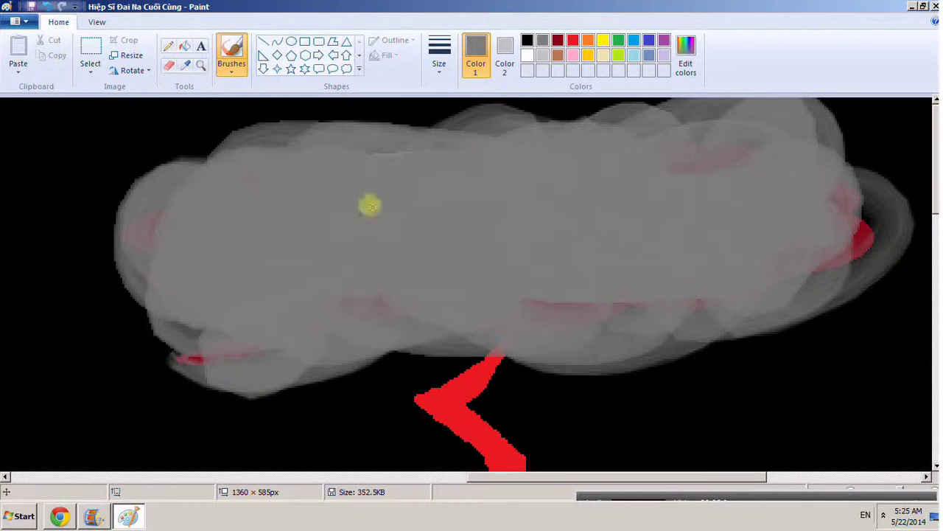
Step: Fill the red lightning bolt and the jagged glow around the knight's sword with lavender
left_click(200, 64)
right_click(390, 278)
right_click(390, 278)
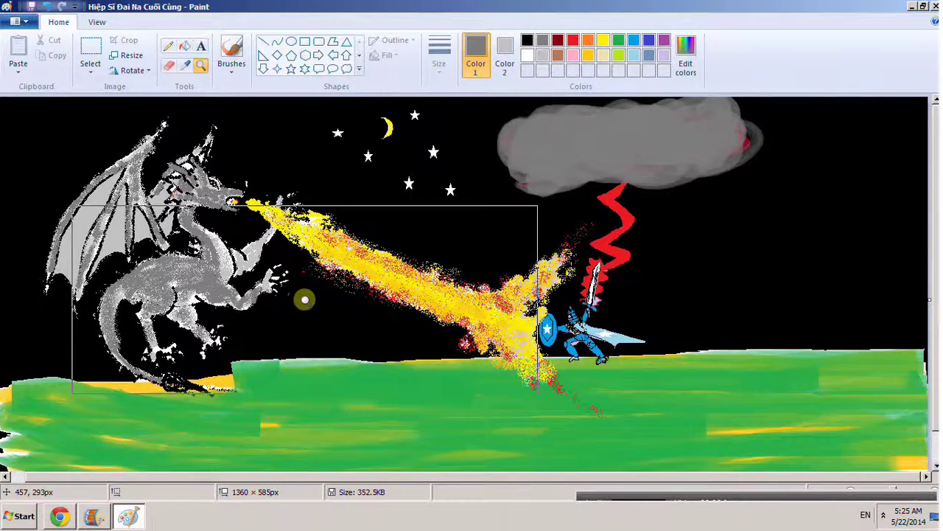
left_click(619, 42)
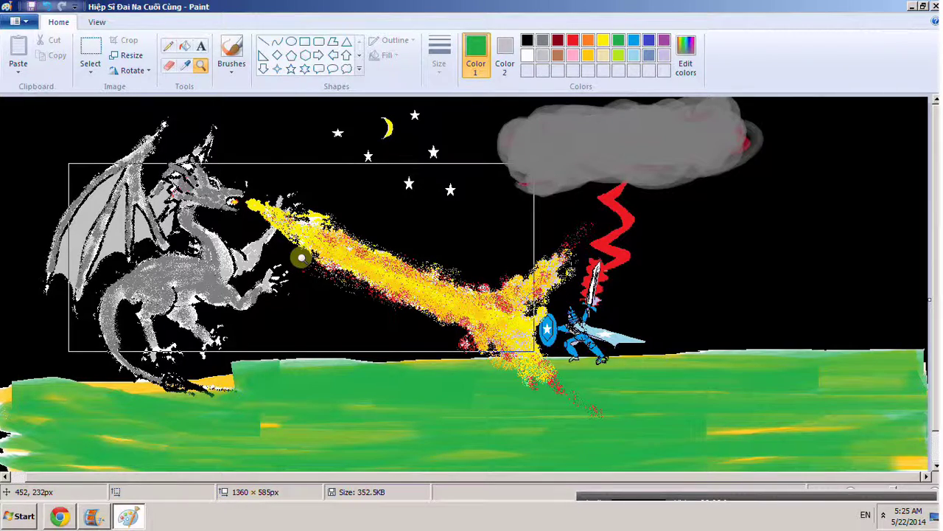
left_click(585, 300)
left_click(478, 306)
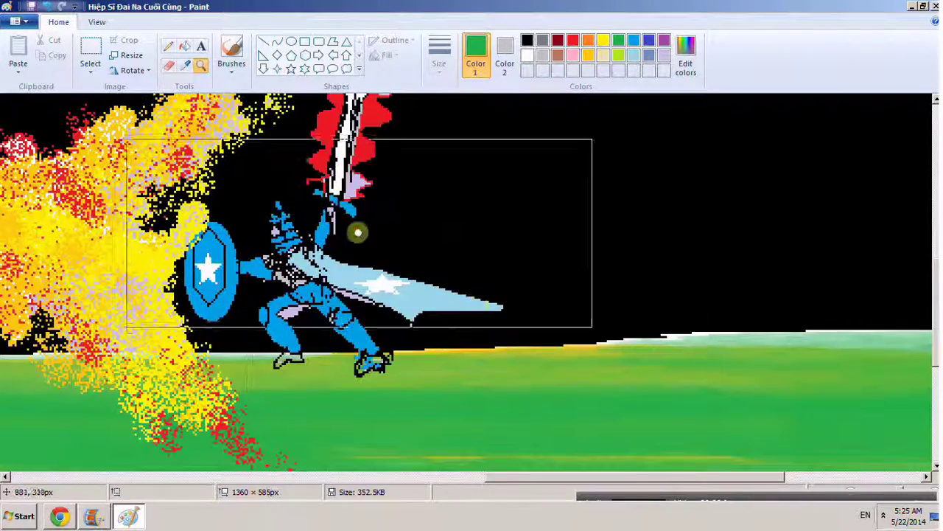
left_click(358, 231)
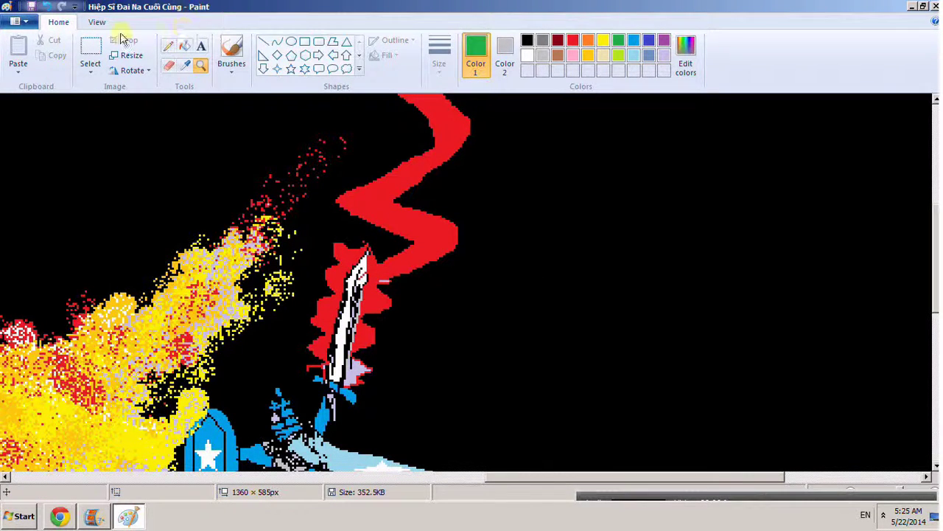
left_click(168, 45)
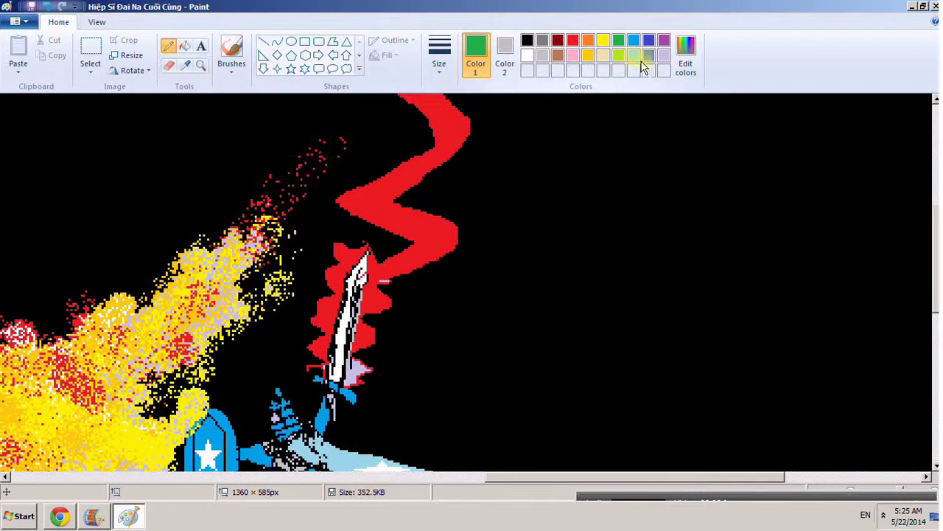
left_click(185, 47)
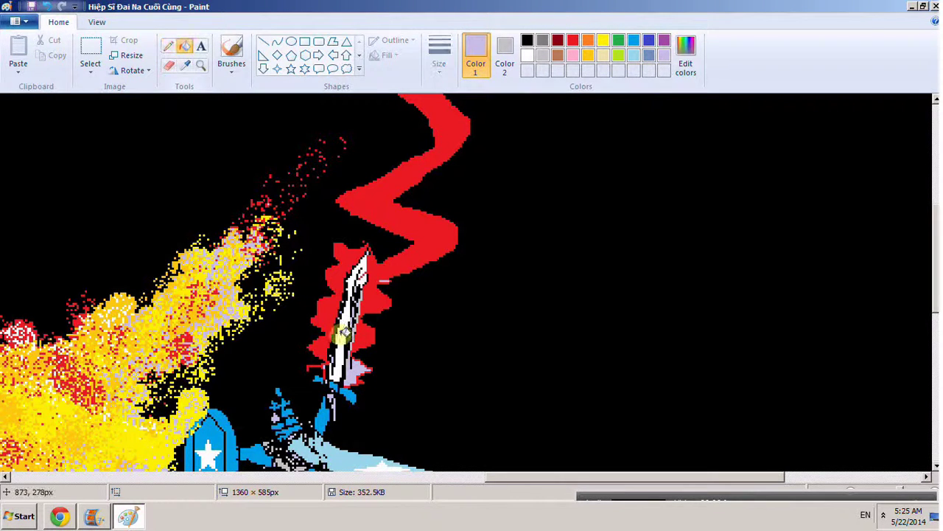
left_click(331, 308)
left_click(377, 287)
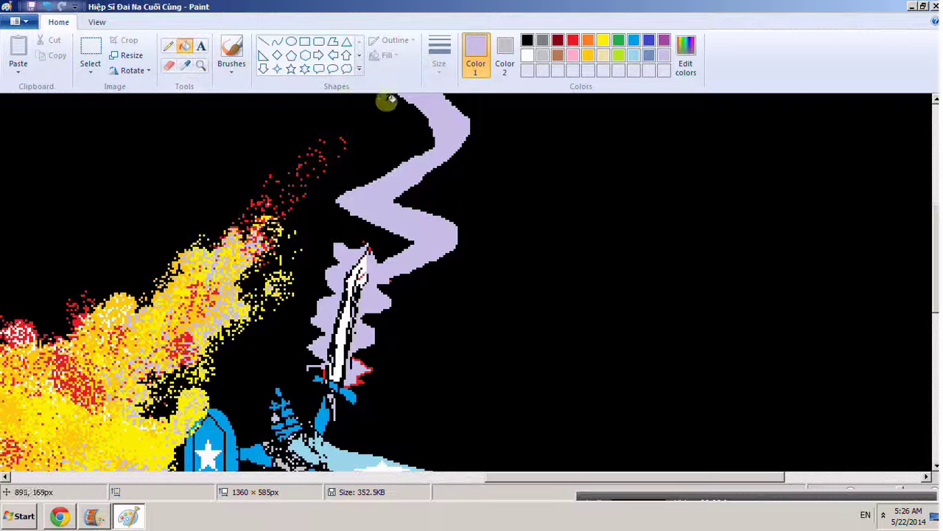
Step: Trim the edges of the lavender sword glow with a black pencil and trace a jagged red pencil outline around it
left_click(168, 45)
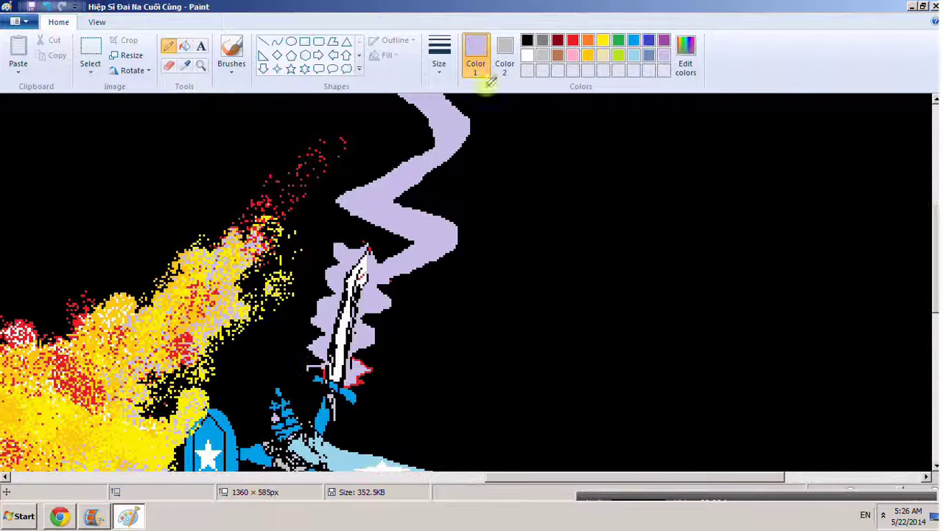
left_click(528, 41)
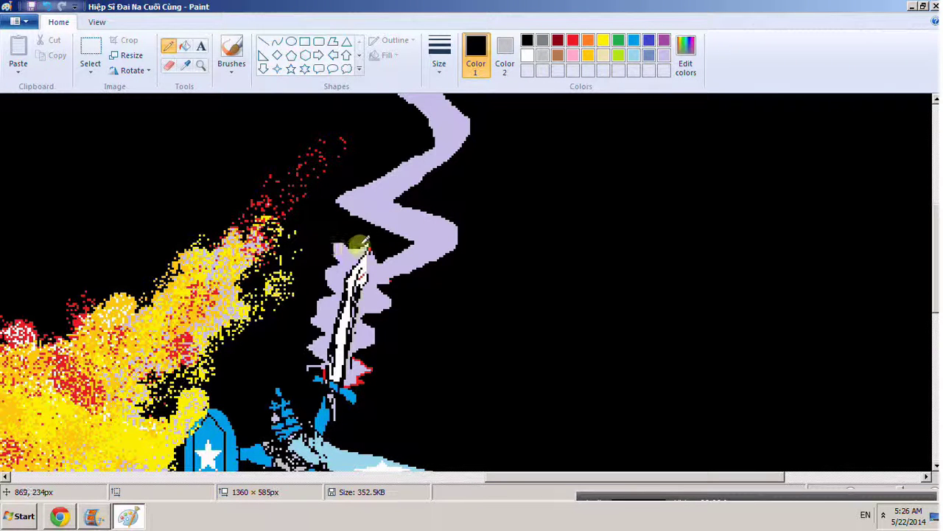
left_click_drag(347, 240, 328, 243)
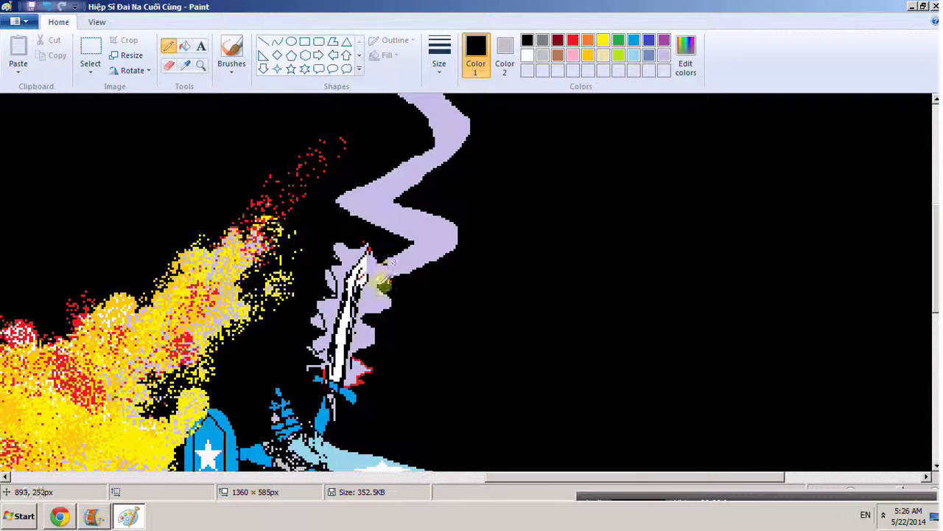
mouse_move(390, 305)
left_mouse_down()
mouse_move(363, 313)
mouse_move(374, 330)
left_mouse_up()
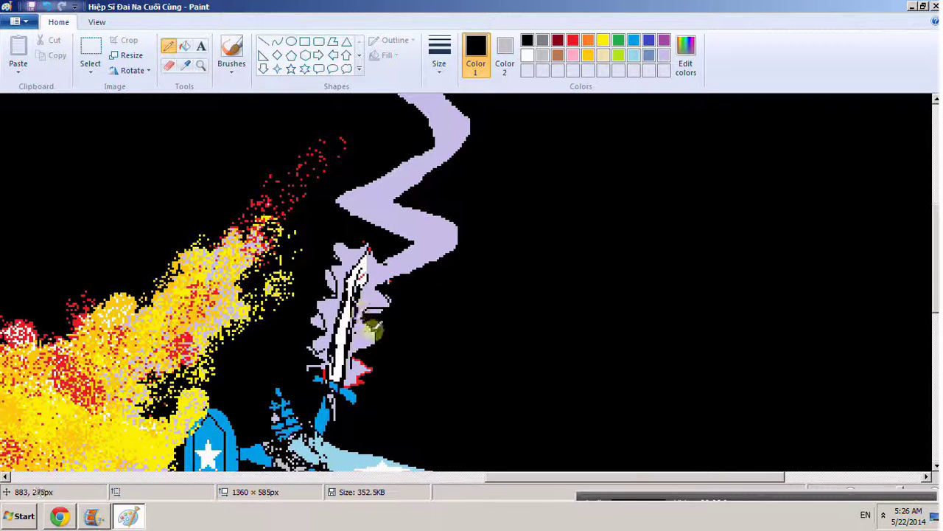
left_click(573, 39)
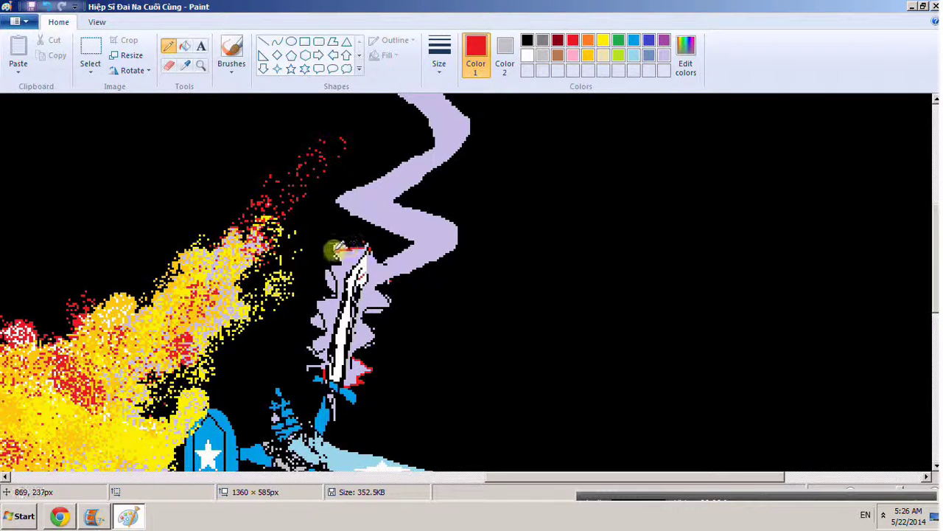
left_click_drag(327, 270, 322, 302)
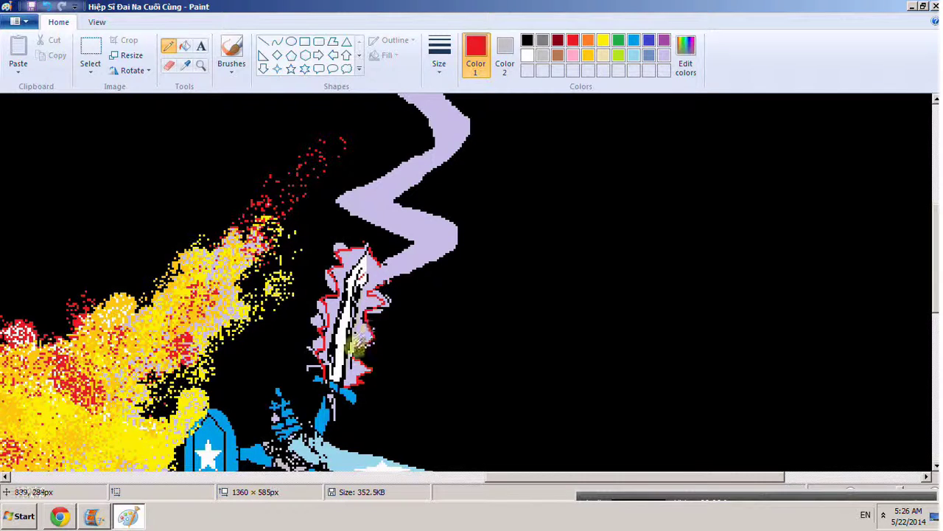
Step: Draw red pencil lines along both sides of the lavender bolt from the cloud to the sword, undoing one stroke
scroll(369, 352, "up", 5)
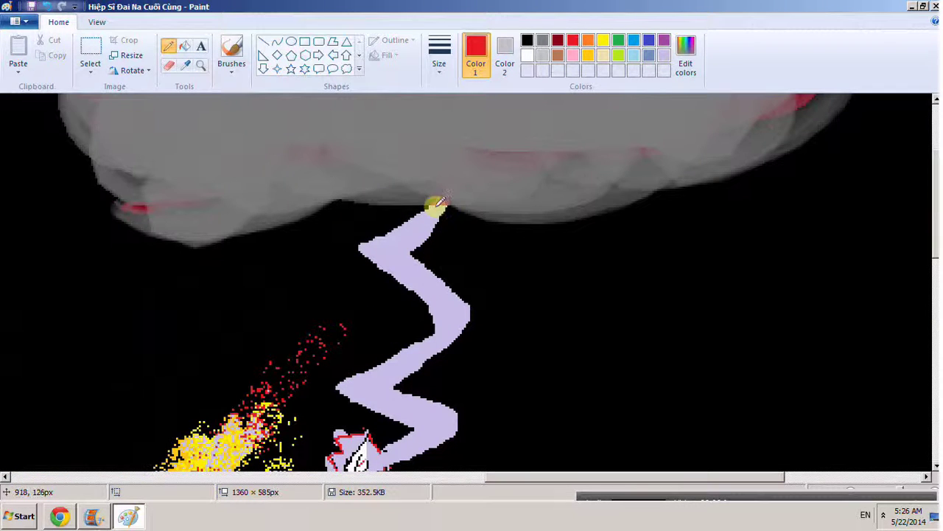
mouse_move(436, 204)
left_mouse_down()
mouse_move(372, 246)
mouse_move(428, 313)
mouse_move(410, 346)
mouse_move(356, 377)
mouse_move(385, 448)
left_mouse_up()
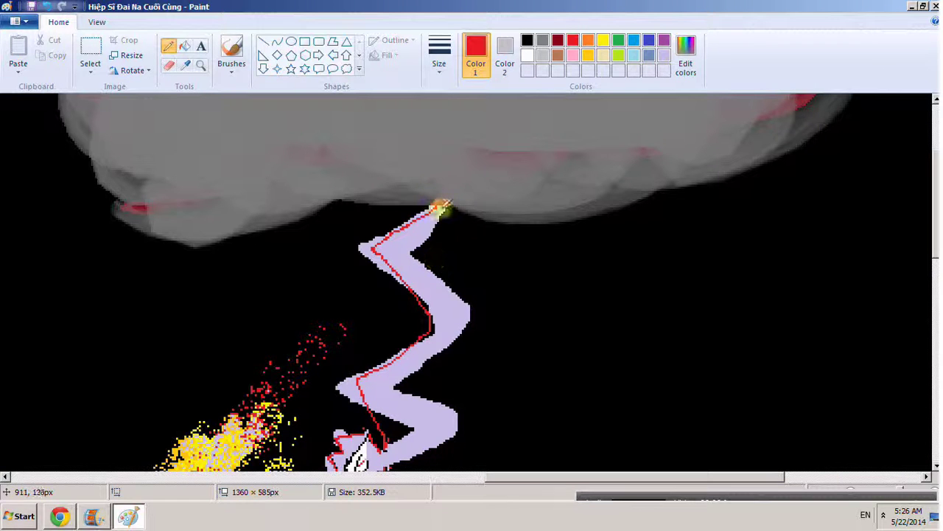
mouse_move(440, 205)
left_mouse_down()
mouse_move(414, 246)
mouse_move(466, 286)
mouse_move(444, 320)
left_mouse_up()
key("ctrl+z")
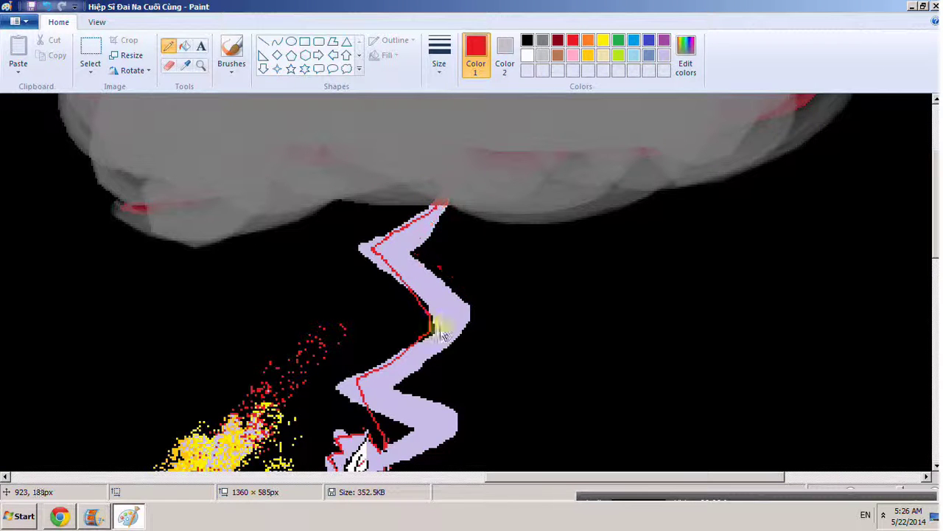
mouse_move(441, 206)
left_mouse_down()
mouse_move(414, 256)
mouse_move(461, 321)
mouse_move(400, 379)
left_mouse_up()
left_click_drag(411, 419, 388, 458)
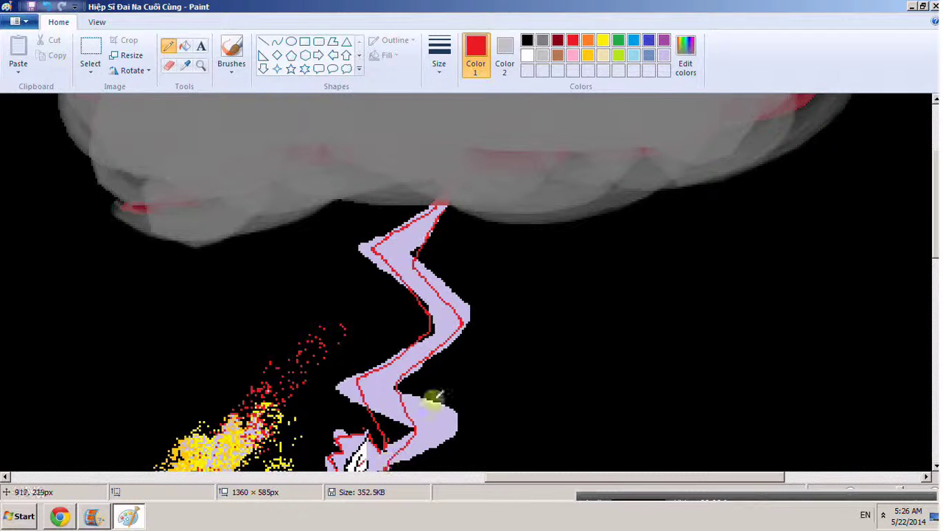
Step: Examine the cloud, the red-lined bolt and the sword glow up close and within the whole picture
scroll(471, 339, "down", 3)
scroll(547, 211, "up", 5)
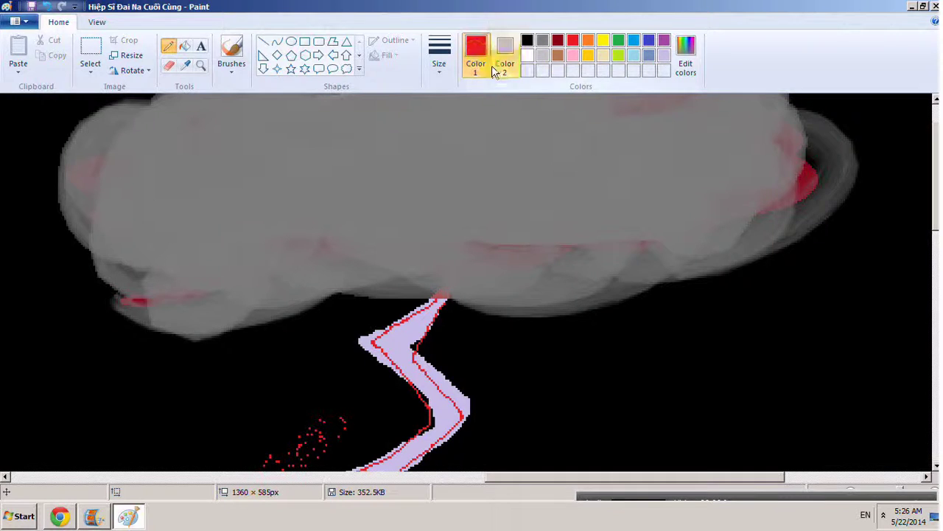
scroll(493, 70, "down", 1)
scroll(508, 163, "down", 4)
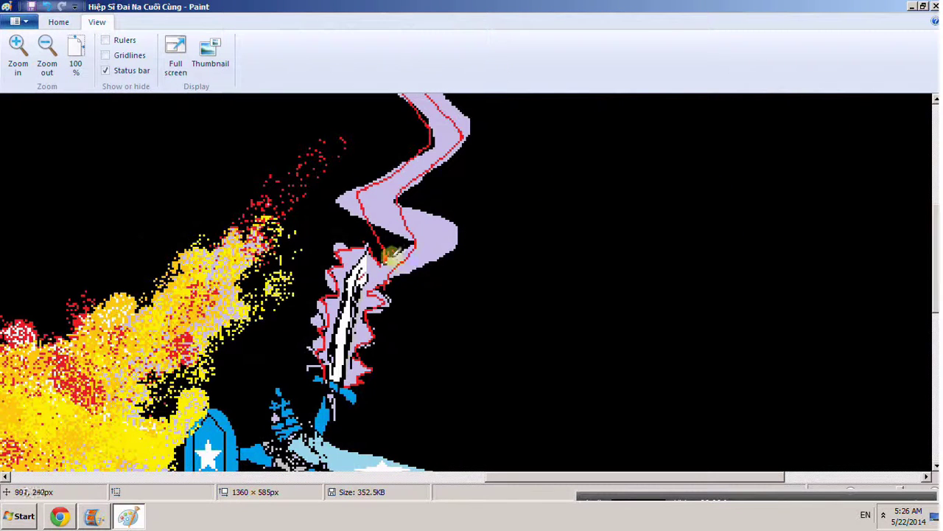
scroll(413, 243, "up", 5)
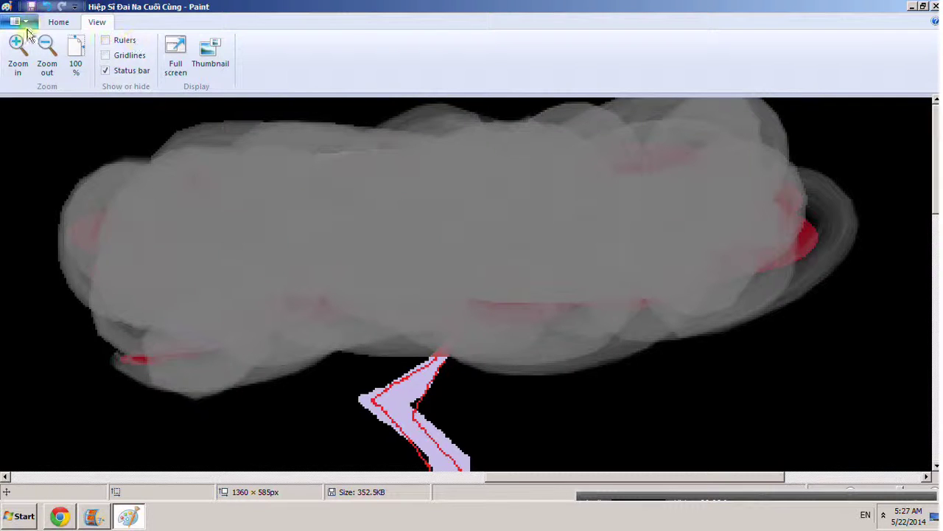
left_click(27, 28)
left_click(96, 21)
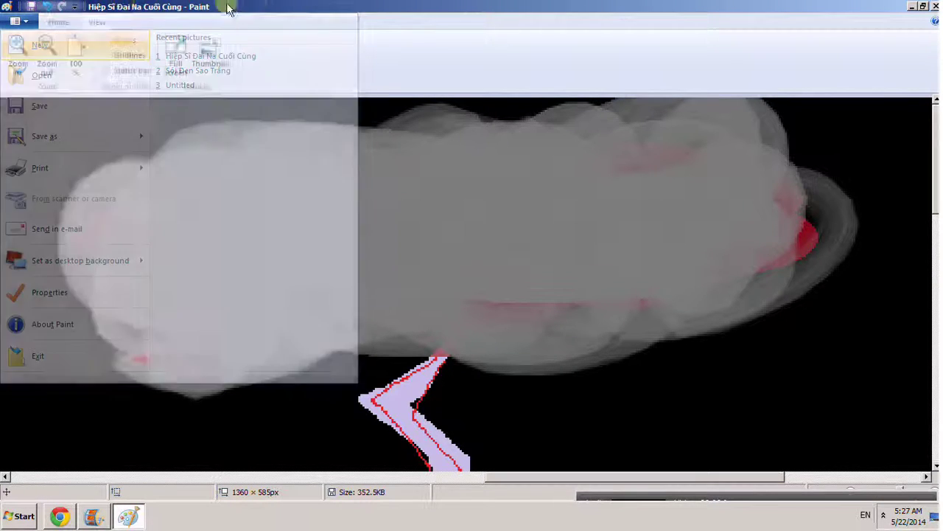
left_click(46, 51)
left_click(46, 50)
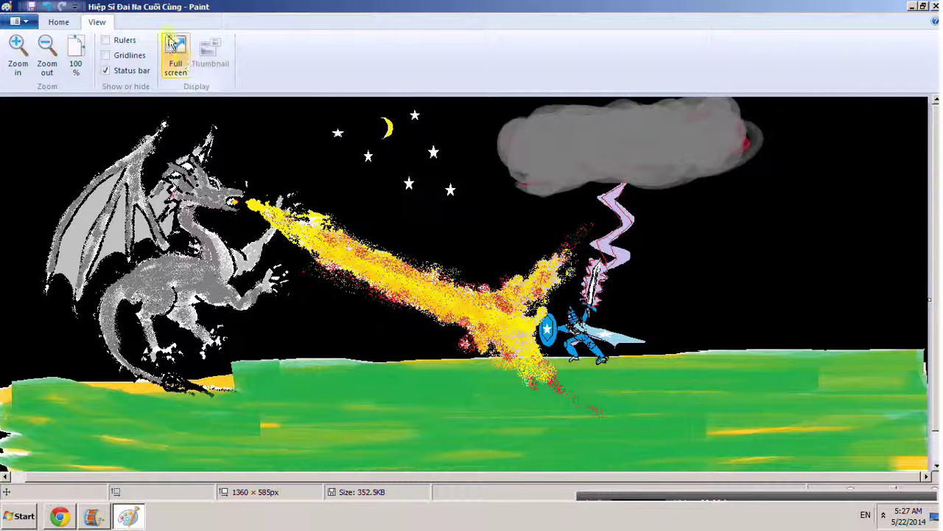
Step: Fill the core of the lightning bolt, between its red pencil lines, with red
left_click(58, 21)
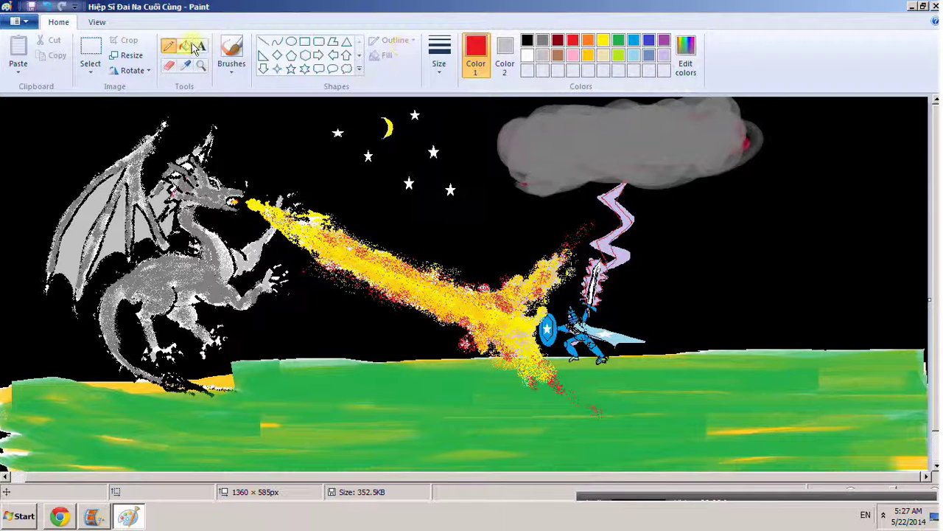
left_click(201, 65)
left_click(593, 236)
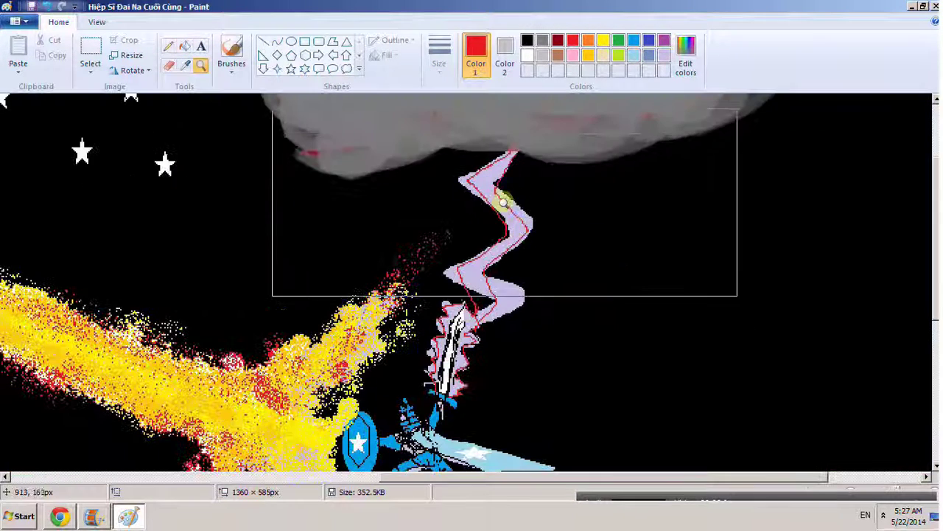
left_click(184, 46)
left_click(501, 168)
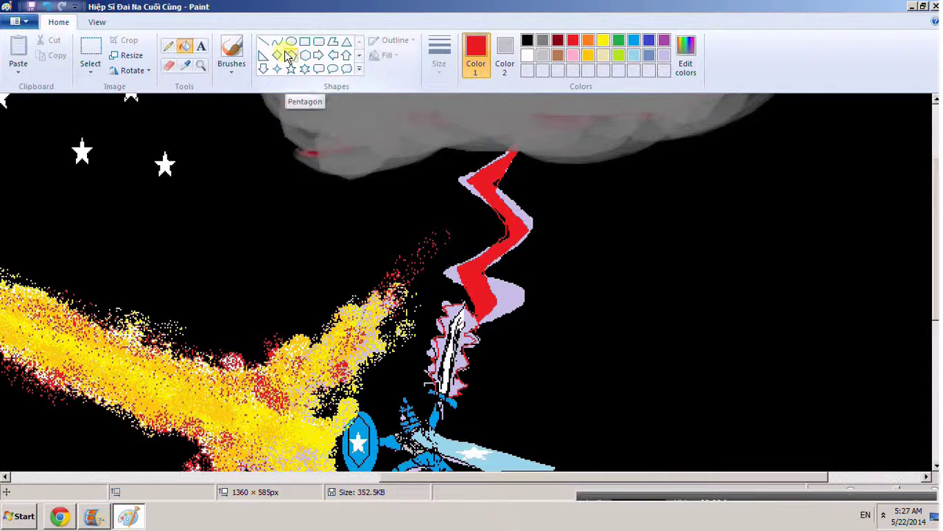
Step: Fill the blade of the knight's sword with orange
left_click(182, 48)
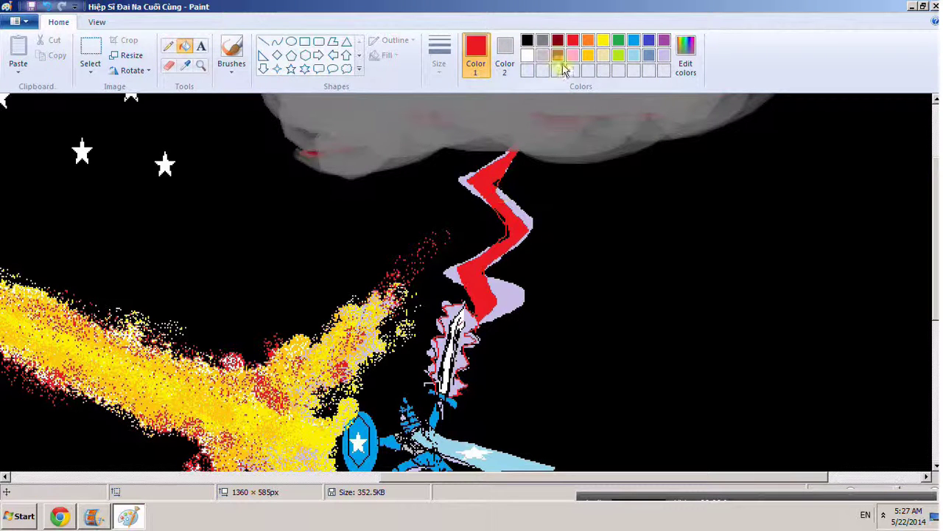
left_click(587, 40)
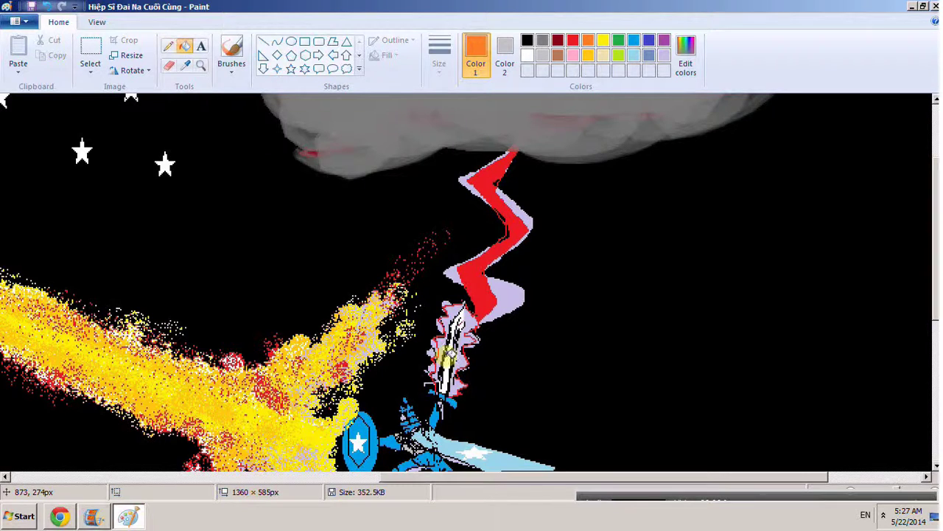
left_click(446, 353)
scroll(482, 271, "down", 3)
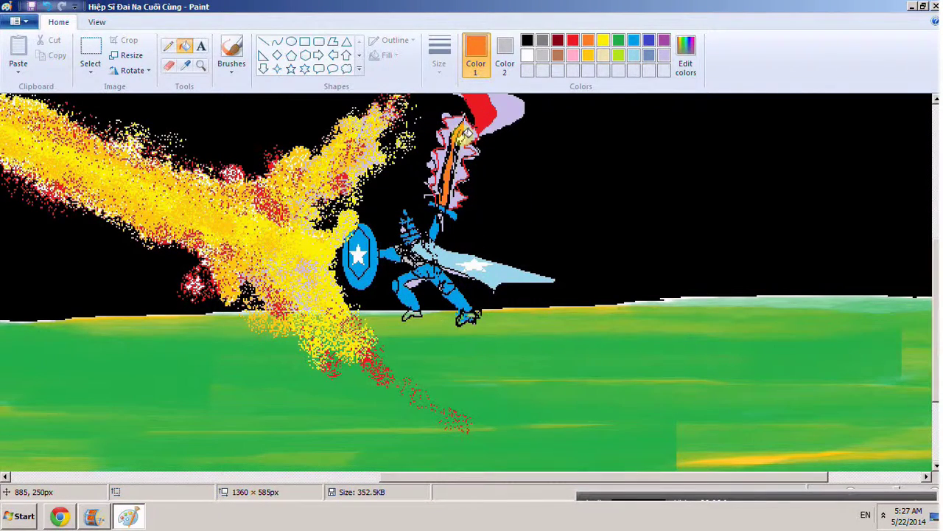
scroll(514, 242, "up", 2)
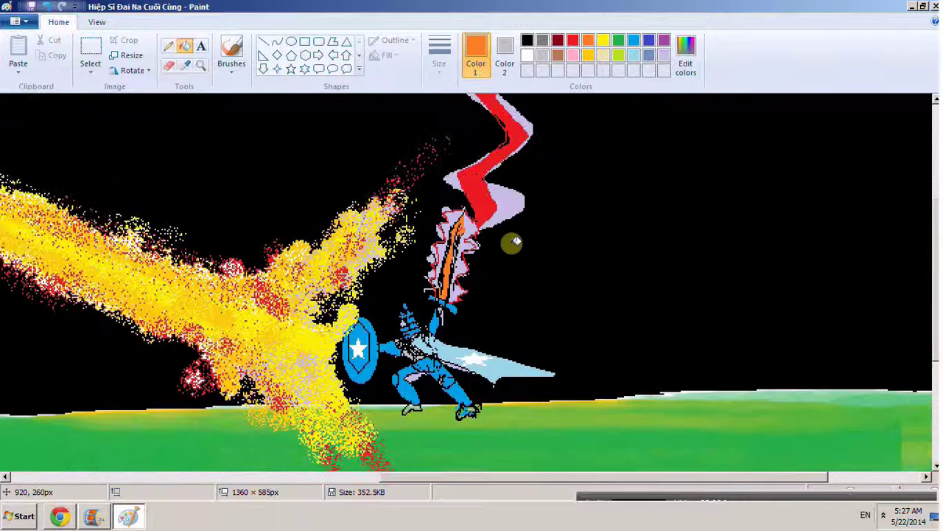
scroll(514, 242, "down", 2)
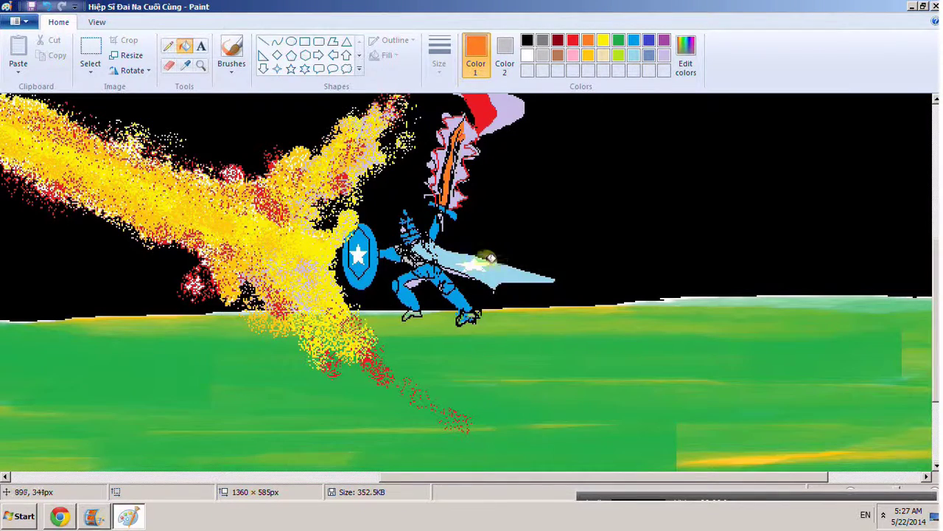
scroll(483, 259, "up", 2)
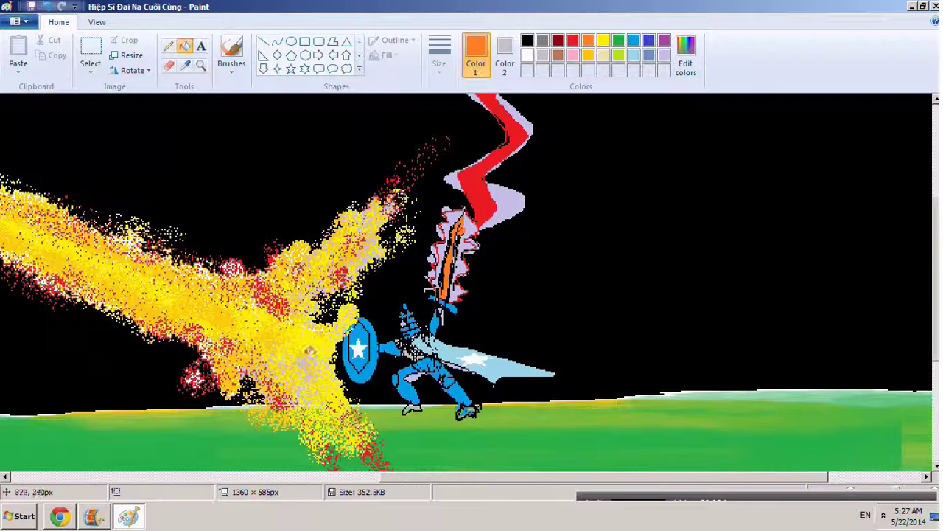
Step: Switch to Chrome, start the YouTube video "1 Hour Epic Music Mix - Strength to Believe" and return to Paint
left_click(59, 516)
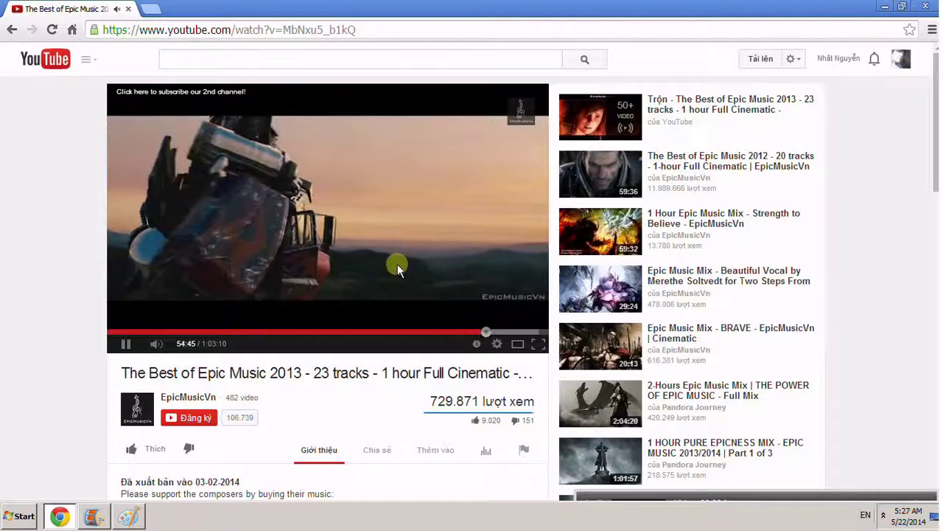
left_click(708, 227)
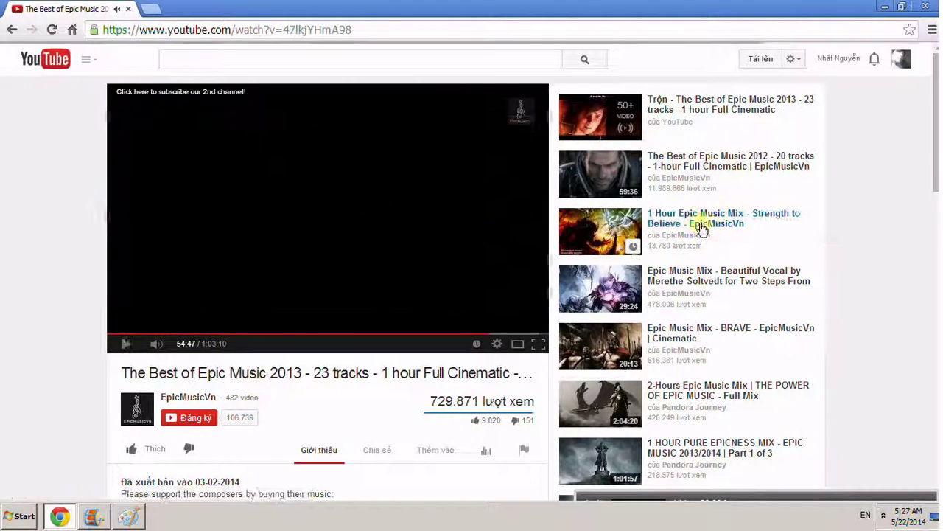
left_click(886, 8)
Step: Spray a few small orange airbrush specks on the grass below the dragon's flame
scroll(378, 276, "up", 5)
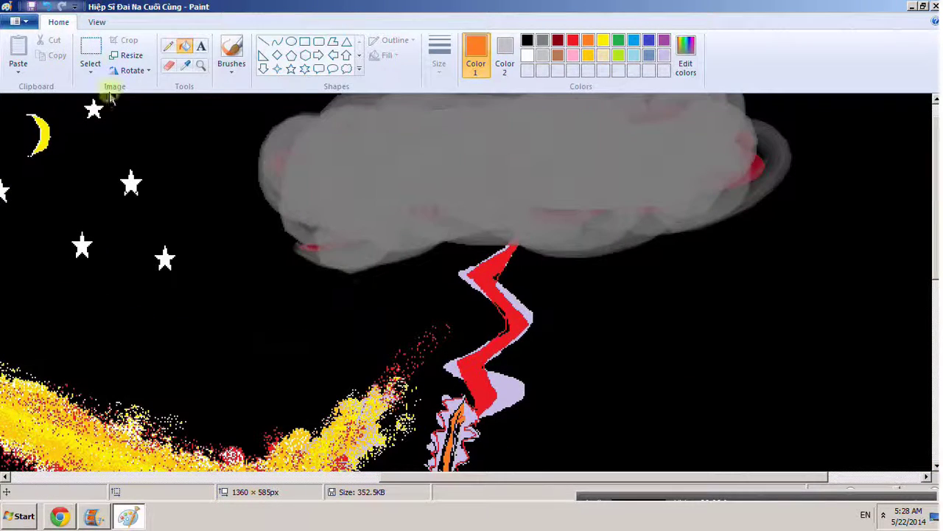
left_click(199, 66)
right_click(221, 121)
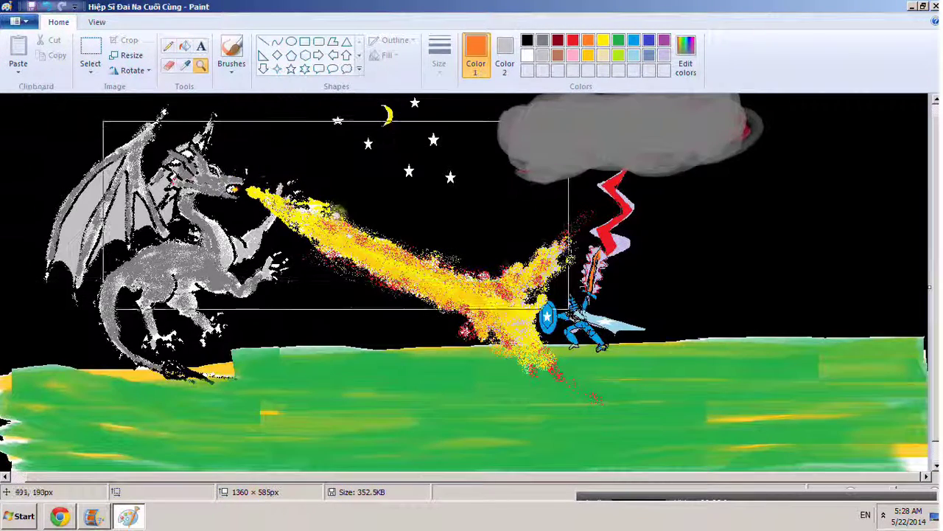
scroll(369, 251, "up", 1)
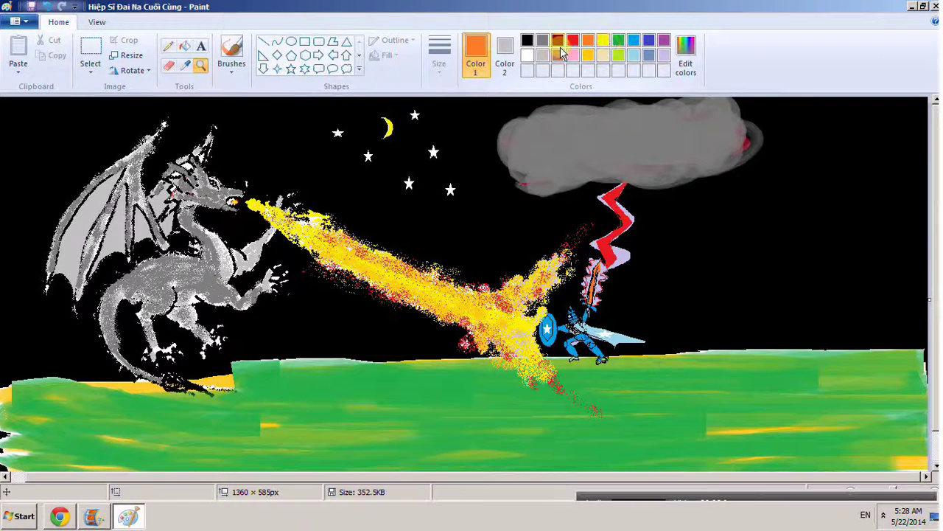
left_click(237, 68)
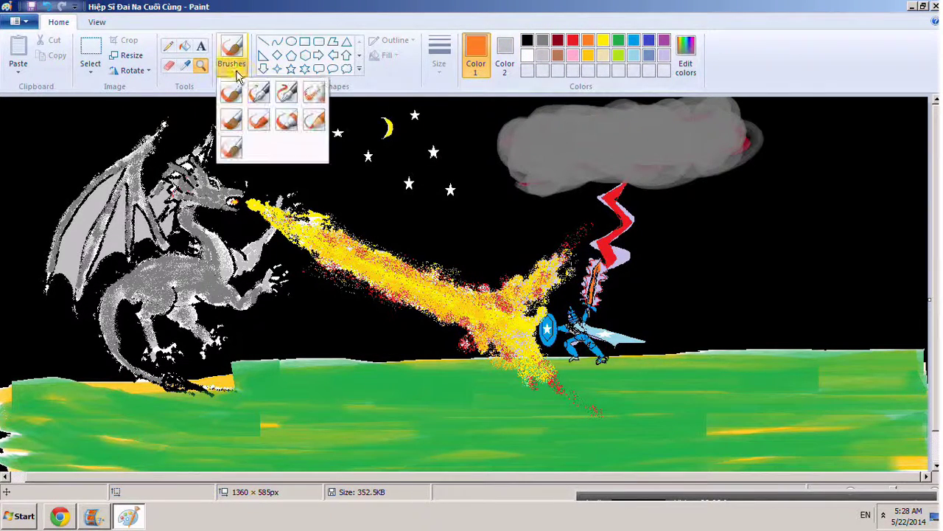
left_click(318, 96)
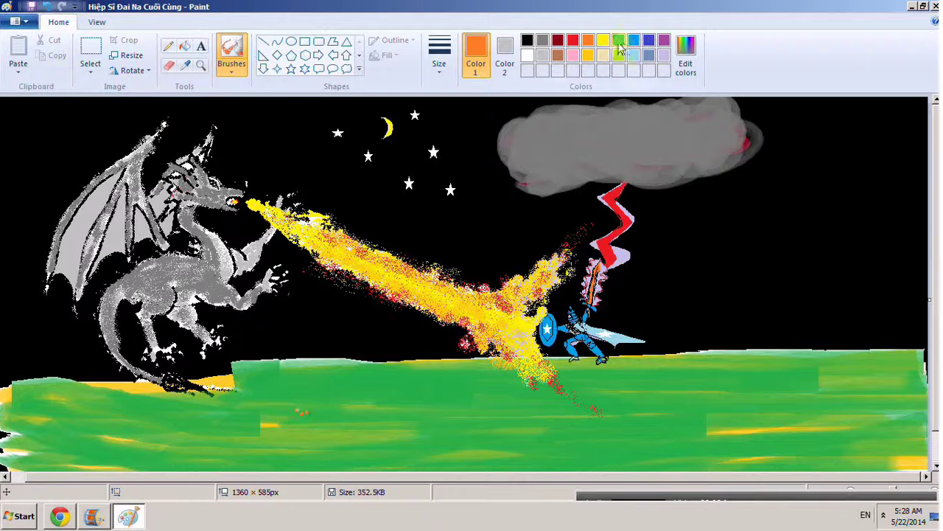
Step: Draw a red hexagon outline about 154 × 102 px on the grass beneath the knight, discarding the first trial shapes
left_click(575, 40)
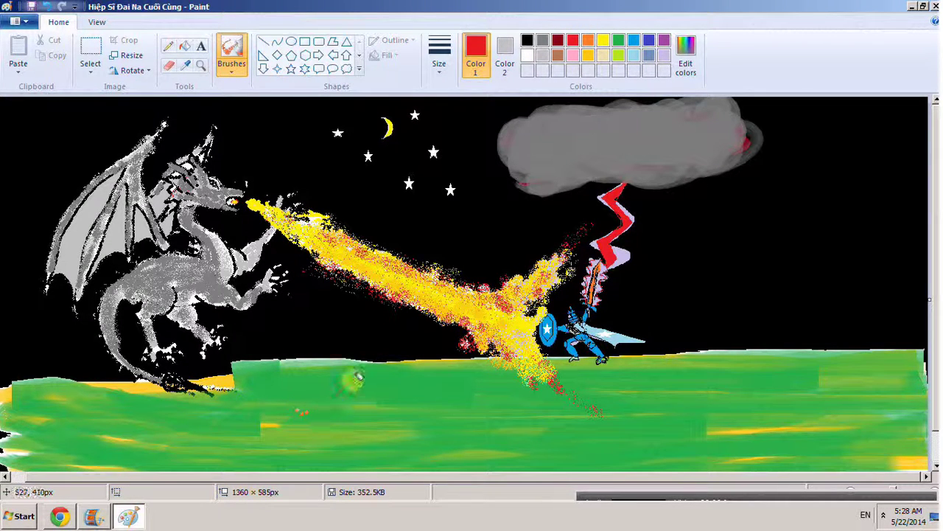
left_click(305, 55)
mouse_move(304, 343)
left_mouse_down()
mouse_move(431, 449)
mouse_move(458, 438)
left_mouse_up()
key("Escape")
left_click_drag(516, 354, 665, 423)
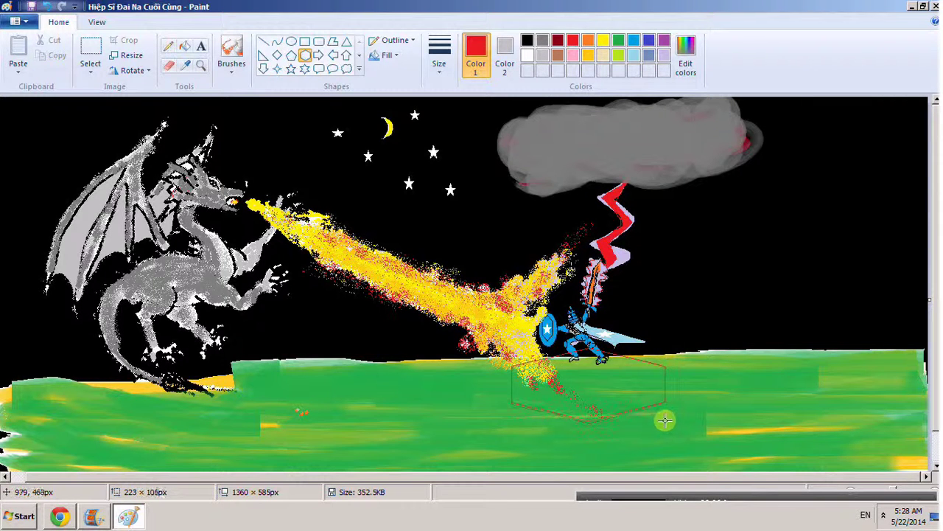
key("Escape")
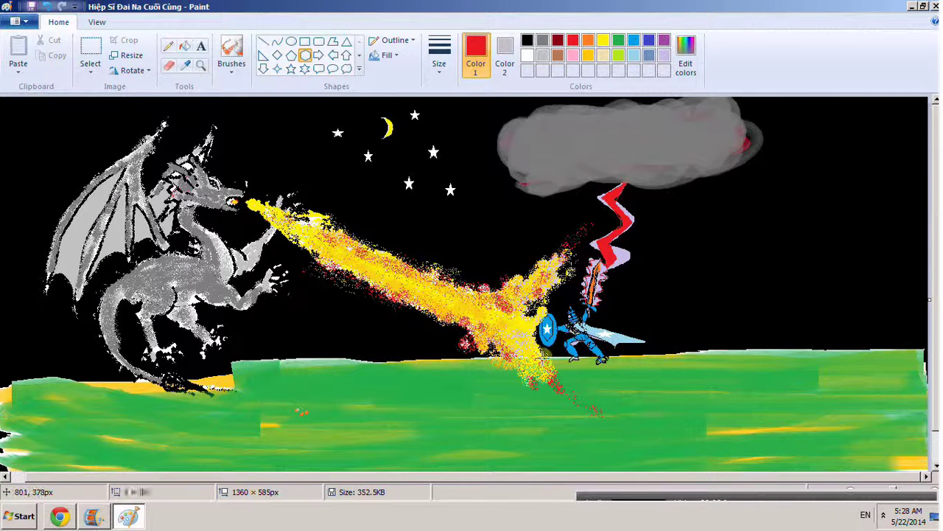
left_click_drag(543, 358, 649, 428)
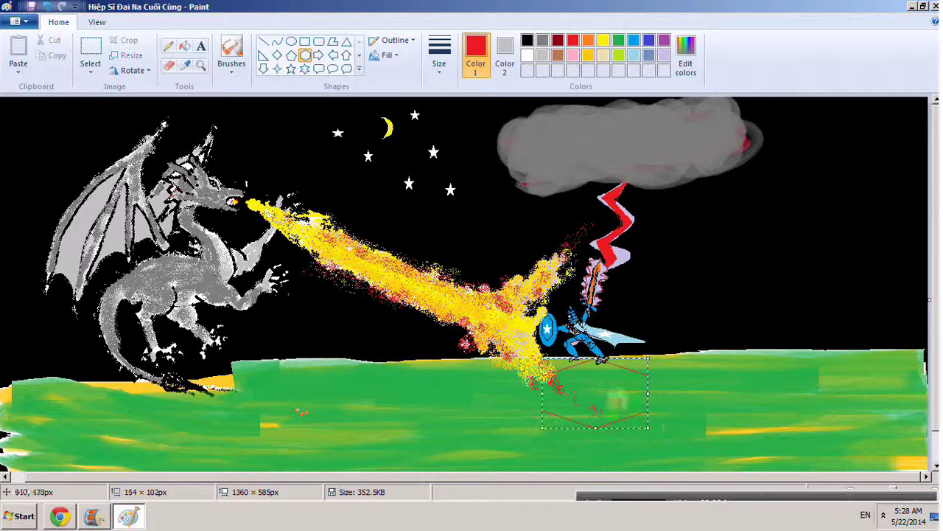
Step: Draw a red five-point star about 114 × 60 px inside the hexagon and try a wide red ellipse around it
left_click(291, 70)
left_click_drag(564, 357, 636, 409)
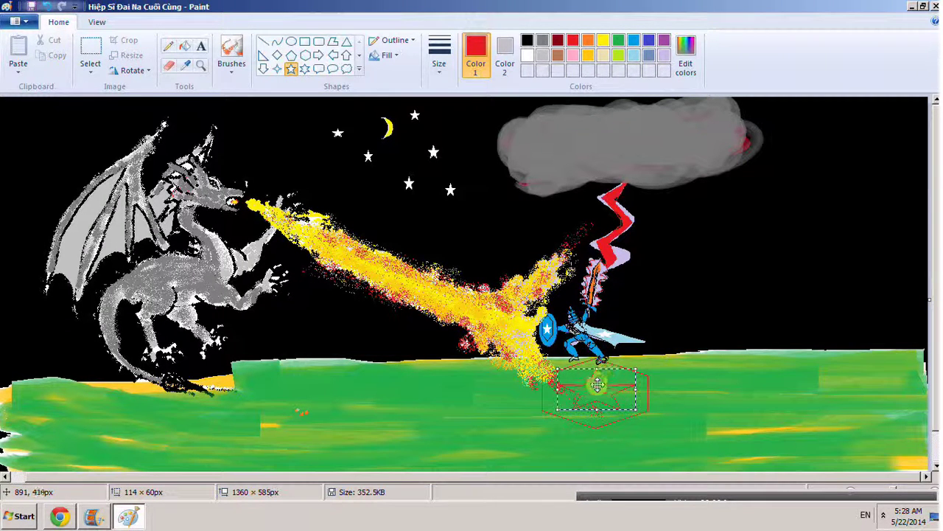
left_click(291, 41)
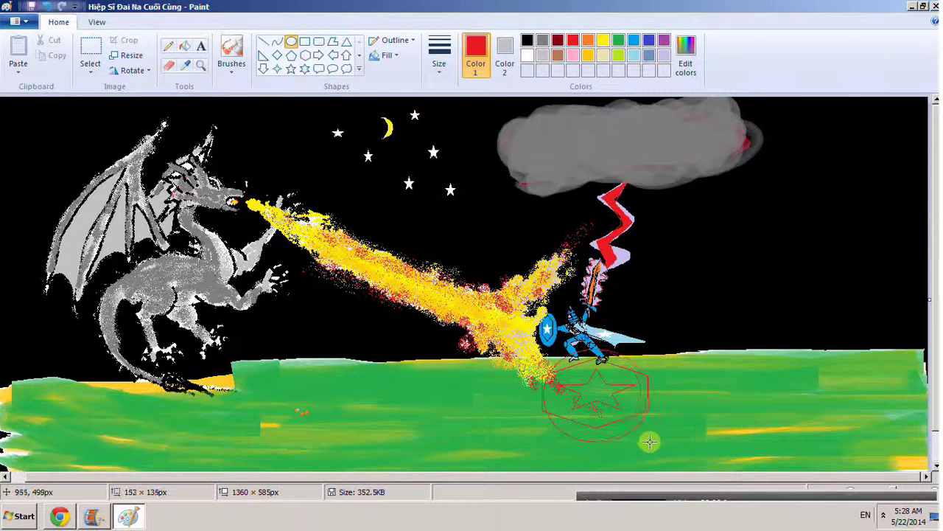
left_click_drag(380, 344, 798, 458)
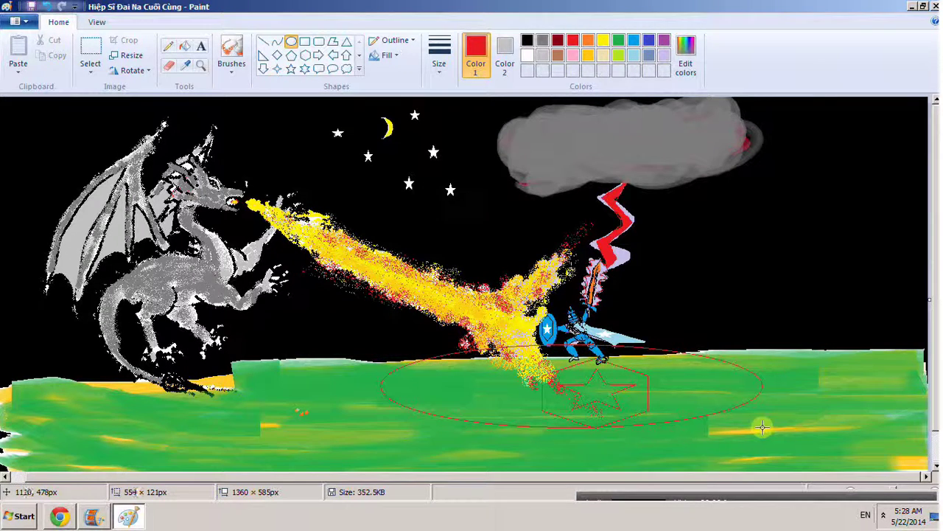
key("ctrl+z")
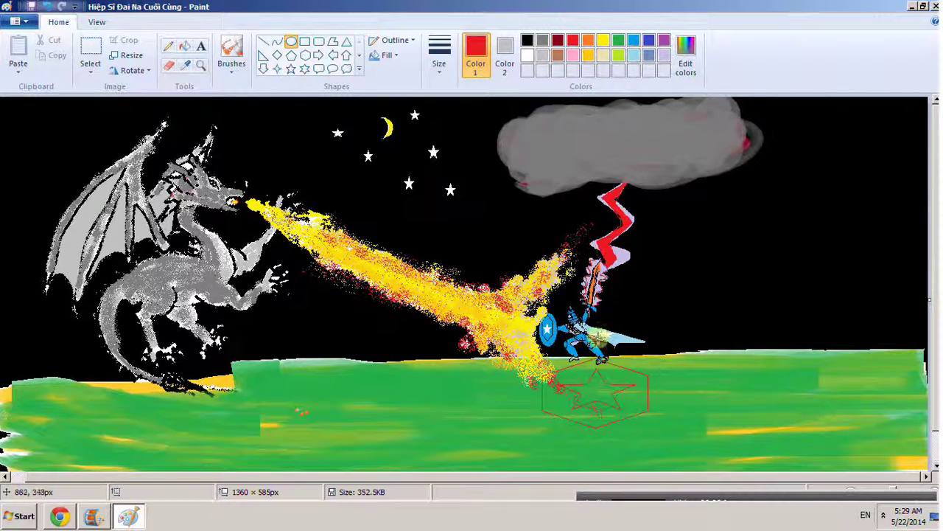
Step: Try a white fill on the star and delete a rectangular area of about 314 × 147 px around the hexagon
left_click(529, 57)
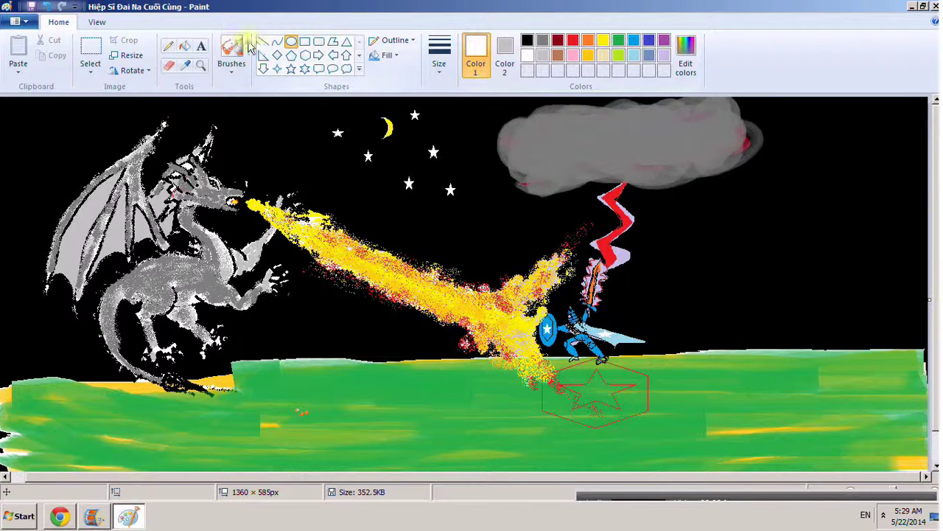
left_click(188, 49)
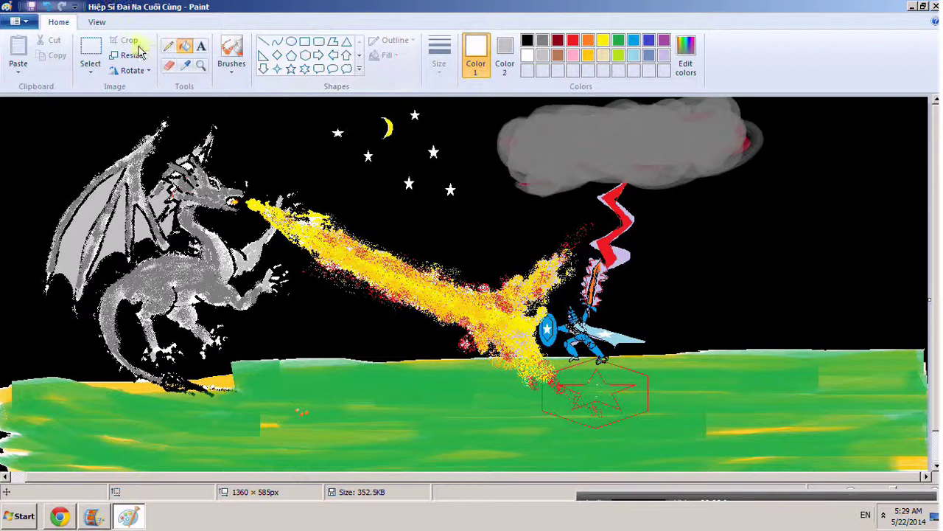
left_click(90, 58)
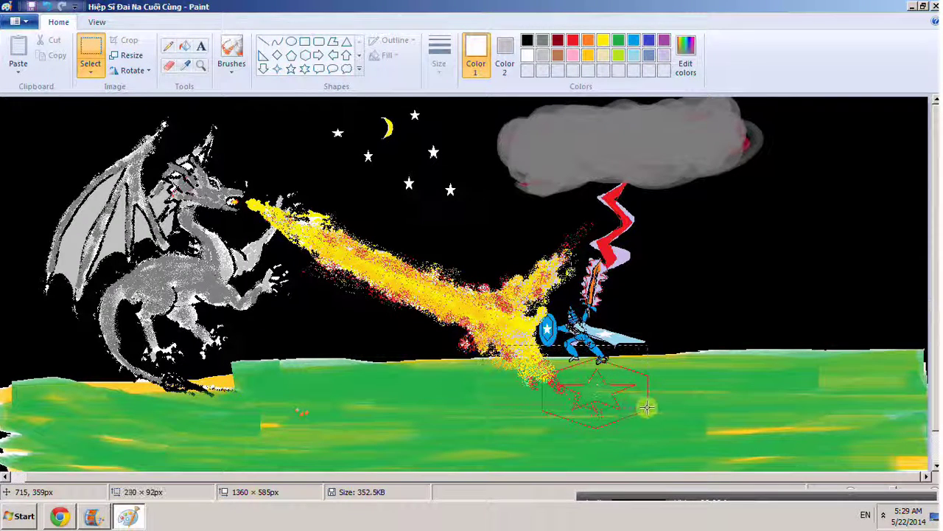
left_click_drag(727, 465, 509, 363)
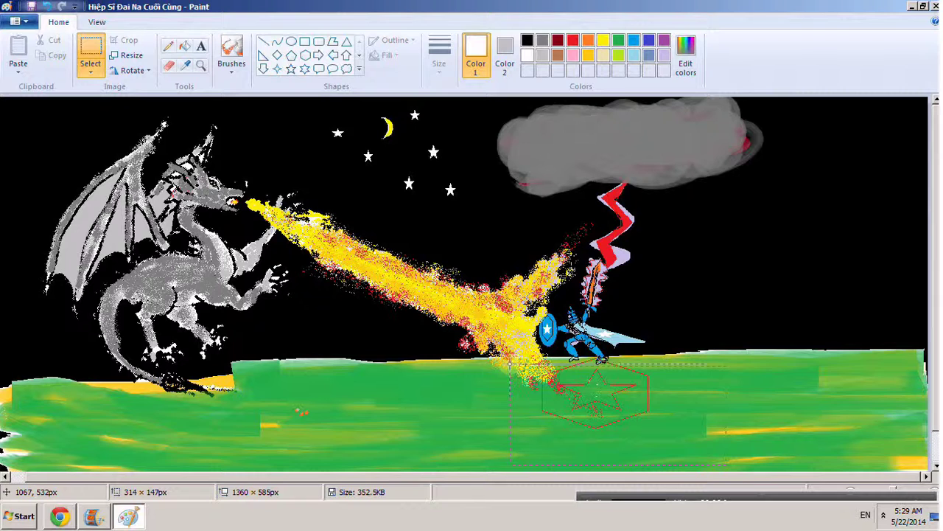
right_click(587, 235)
left_click(617, 244)
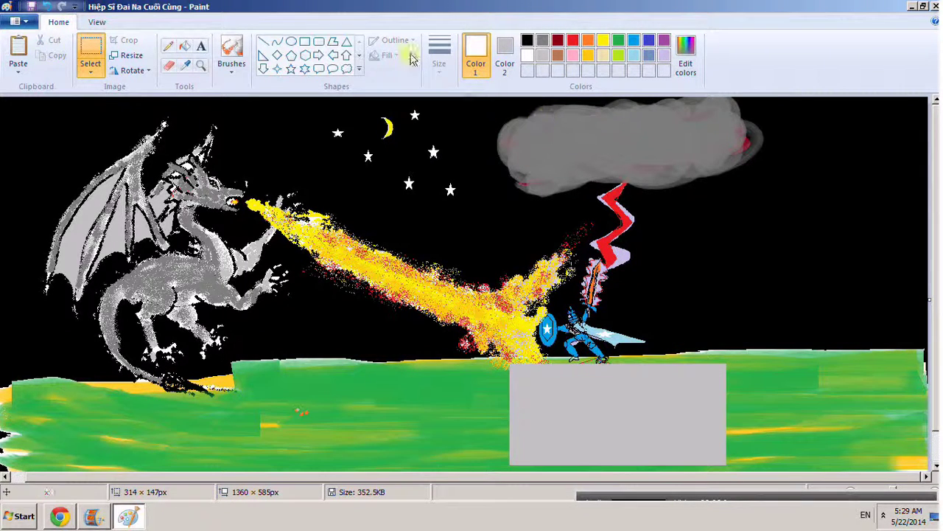
Step: Fill the blank rectangle beneath the knight with black
left_click(185, 48)
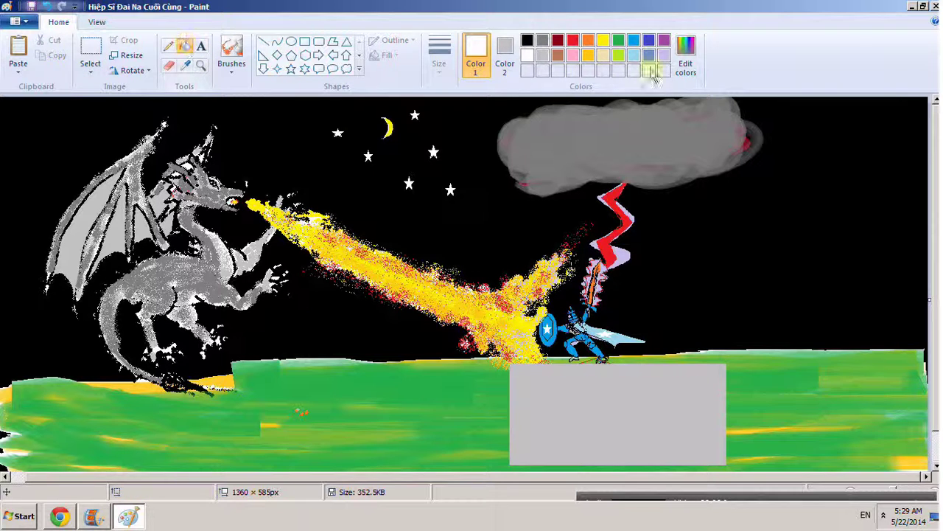
left_click(526, 41)
left_click(647, 416)
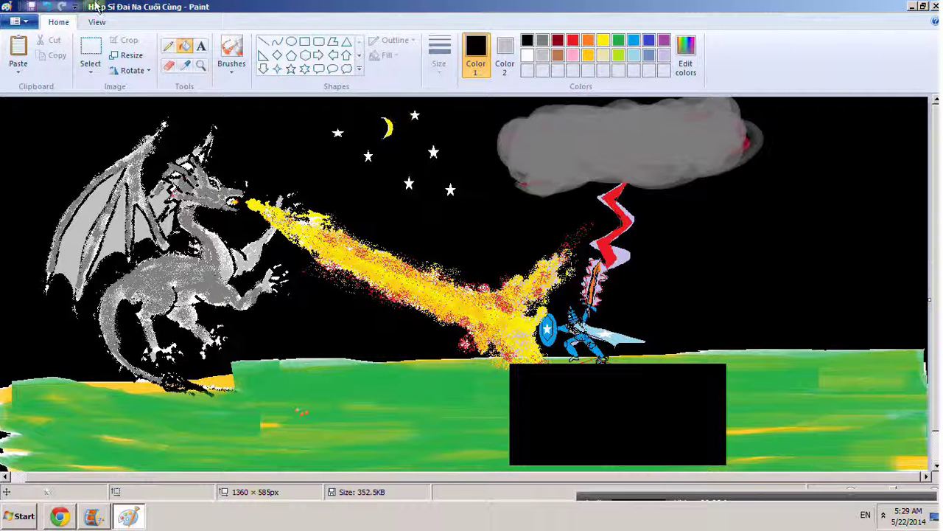
Step: Undo the black fill, the deletion and the shapes beneath the knight, and save the picture
left_click(47, 6)
left_click(47, 6)
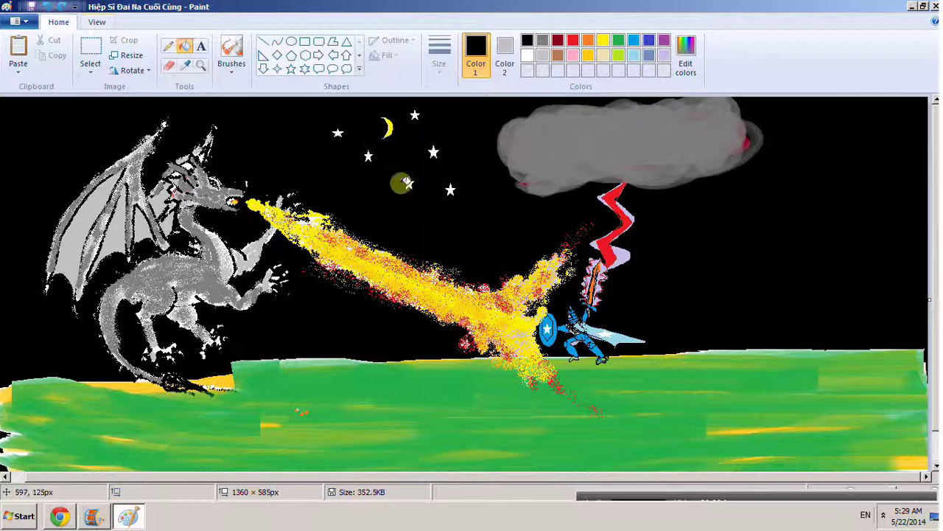
left_click(16, 22)
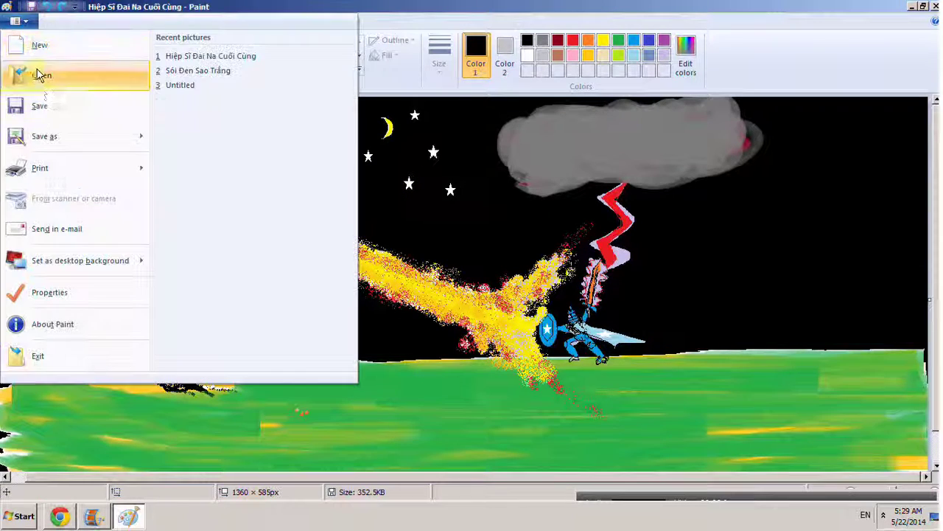
left_click(41, 105)
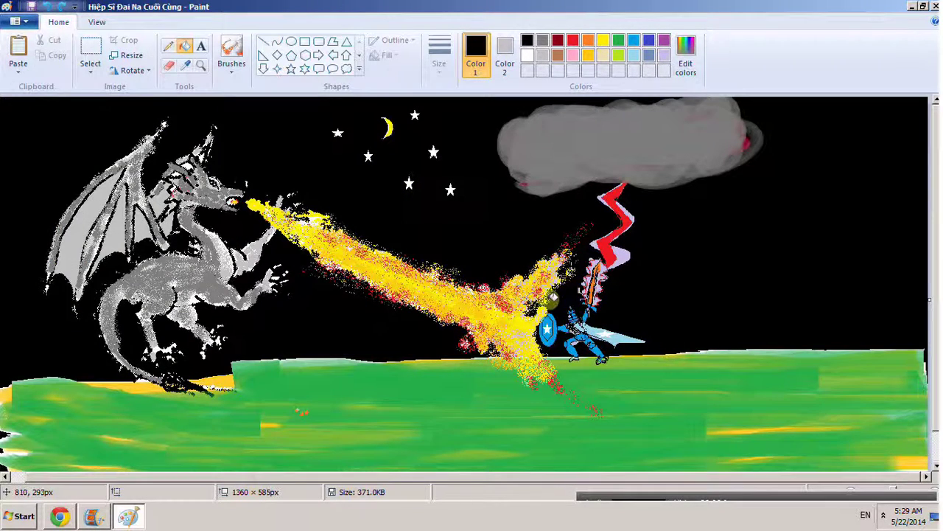